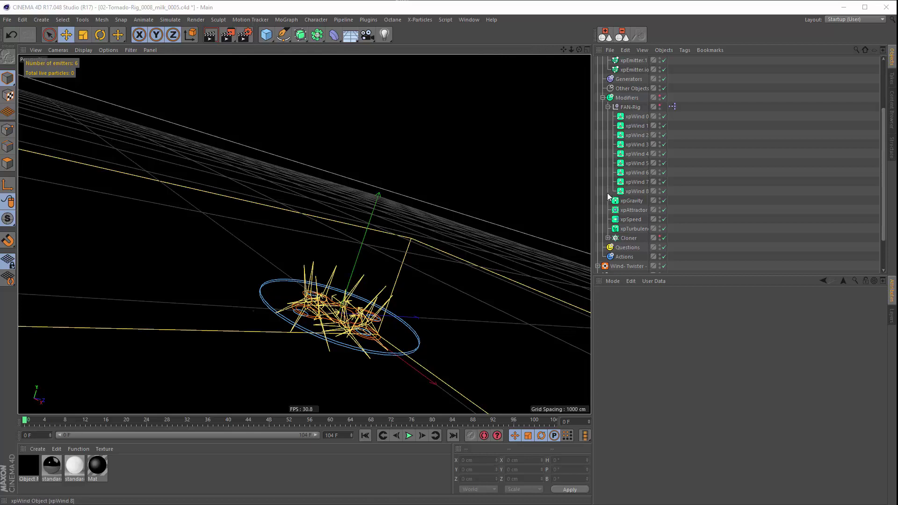
Switch to the browser and watch part of the fire tornado video to study the ring of fans around the flame
key("alt+Tab")
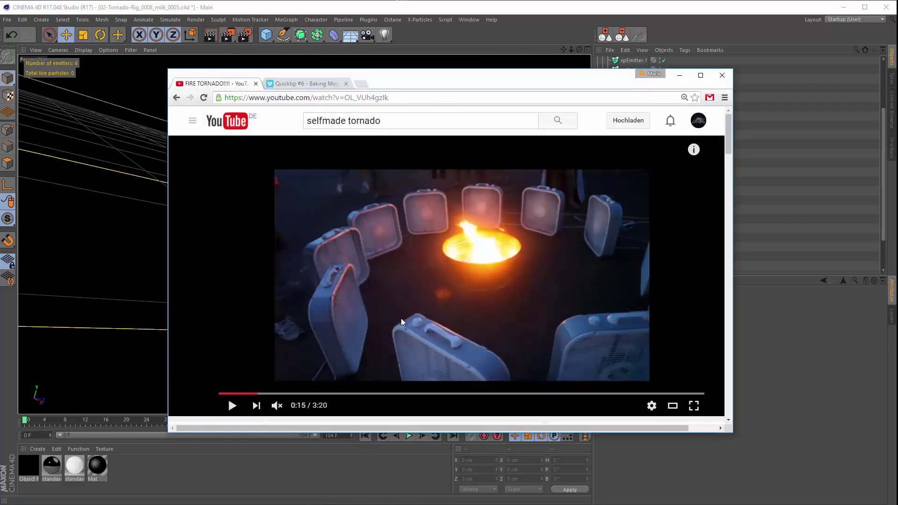
left_click(232, 405)
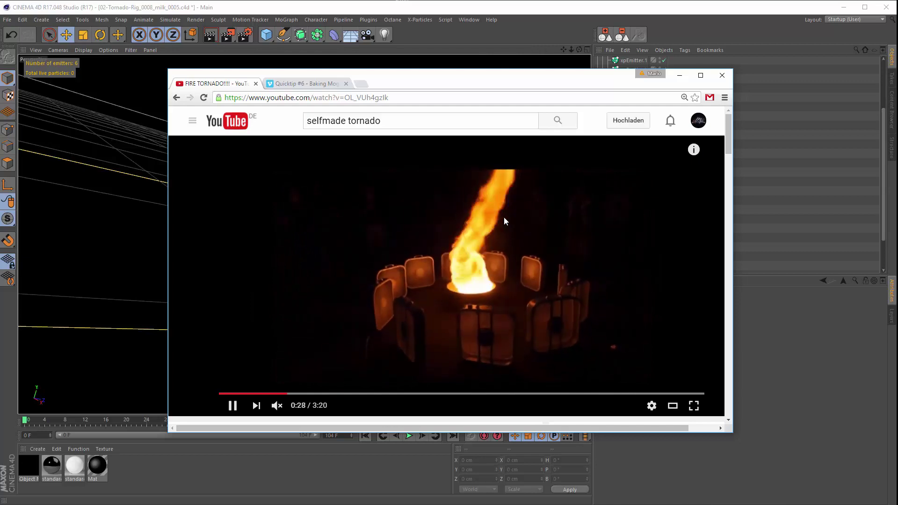
left_click(232, 406)
left_click(680, 75)
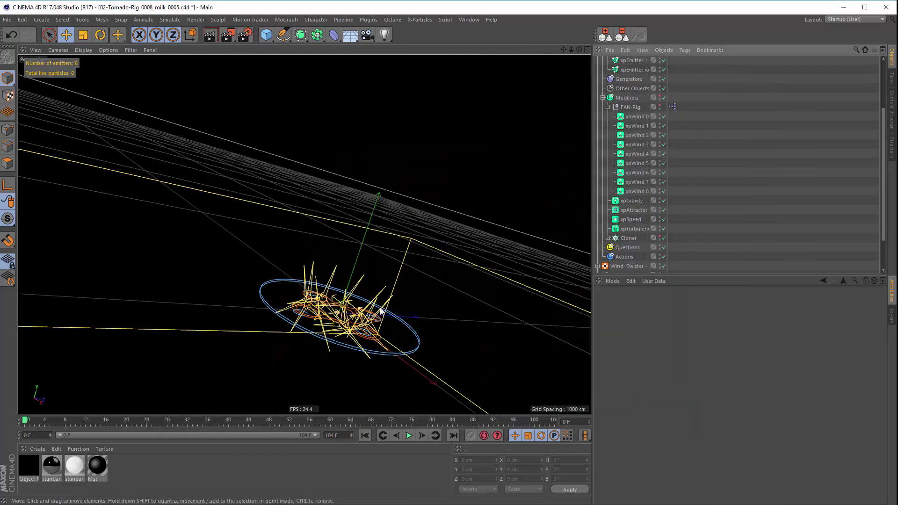
Play the finished tornado rig's particle simulation in Cinema 4D to examine the swirling motion
left_click(409, 437)
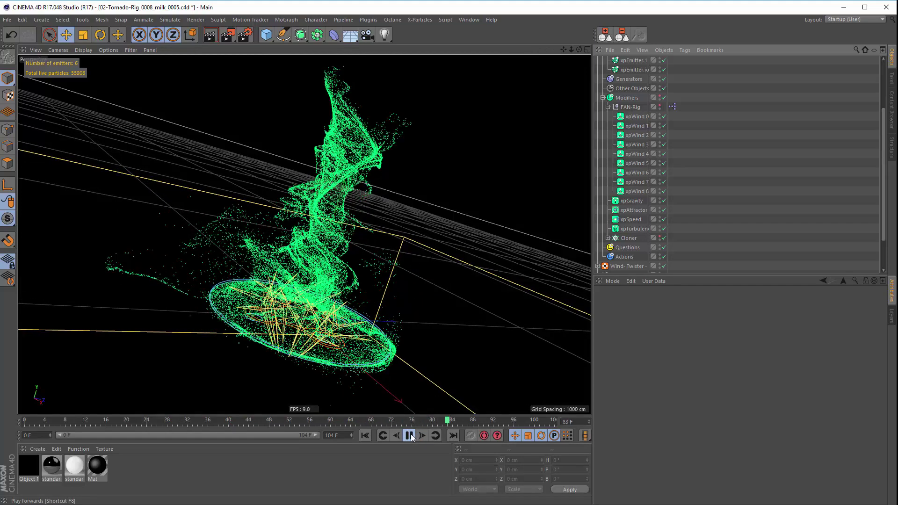
left_click(410, 437)
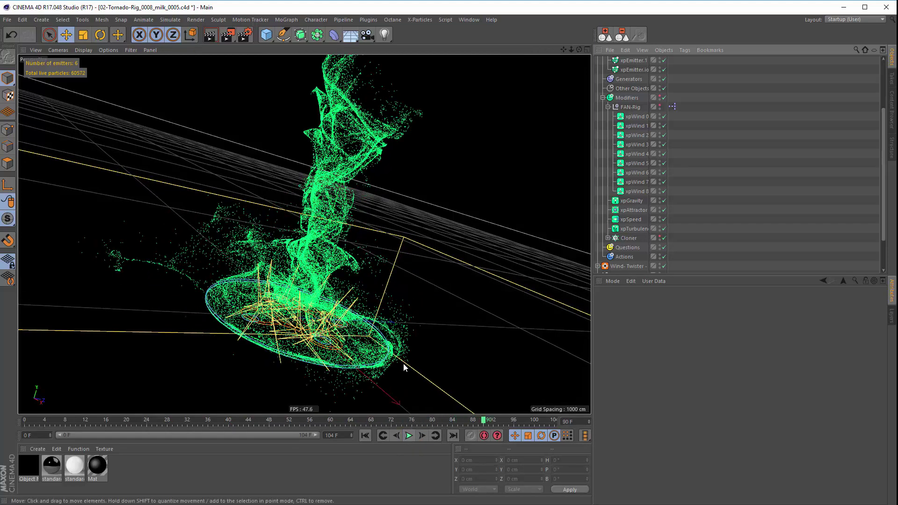
left_click(409, 436)
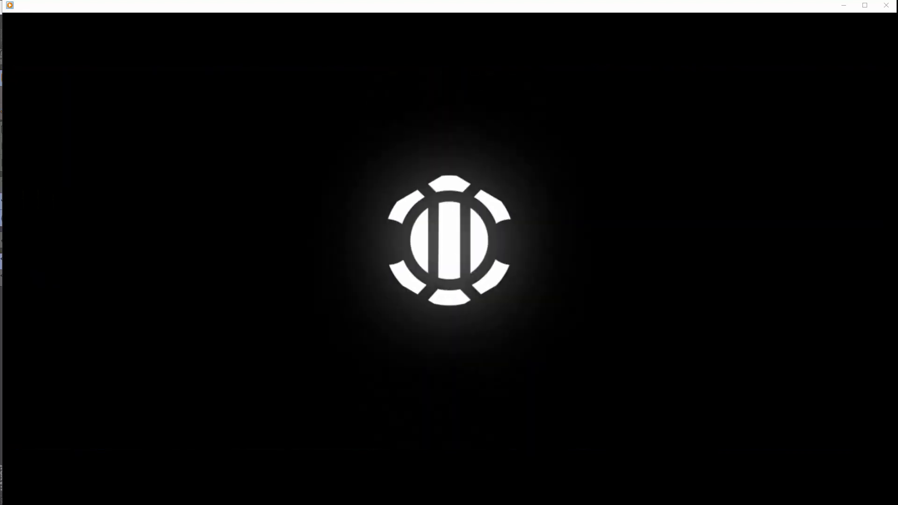
Lower the Wind-Twister trailer's volume and replay it from 00:02, pausing on the orange liquid tornado shot
mouse_move(501, 459)
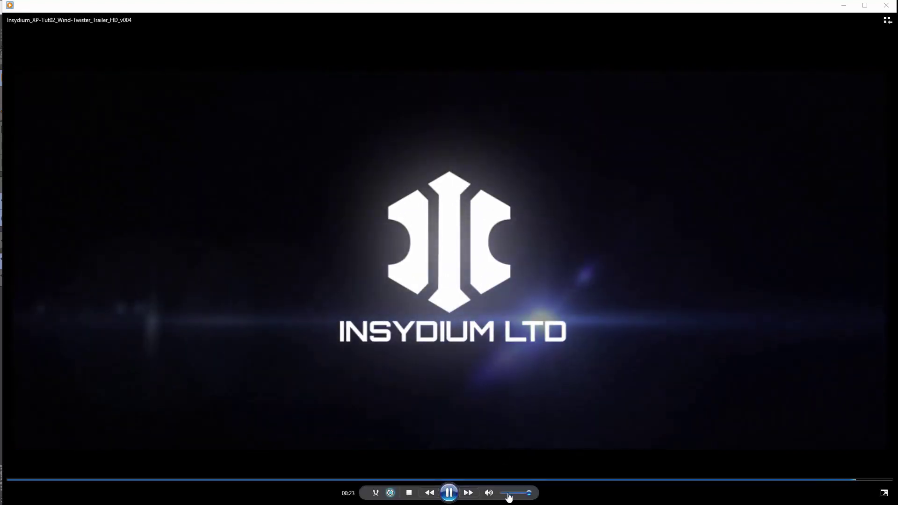
left_click_drag(510, 498, 502, 494)
left_click(100, 480)
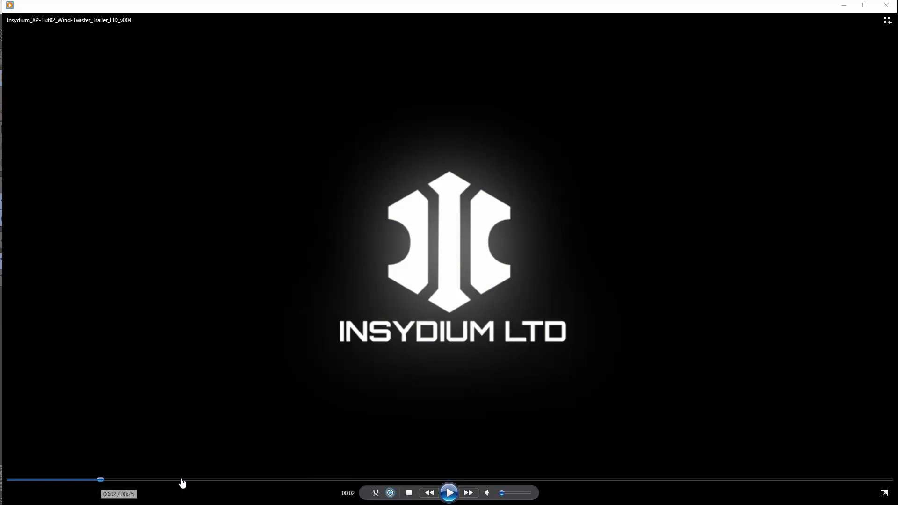
left_click(452, 498)
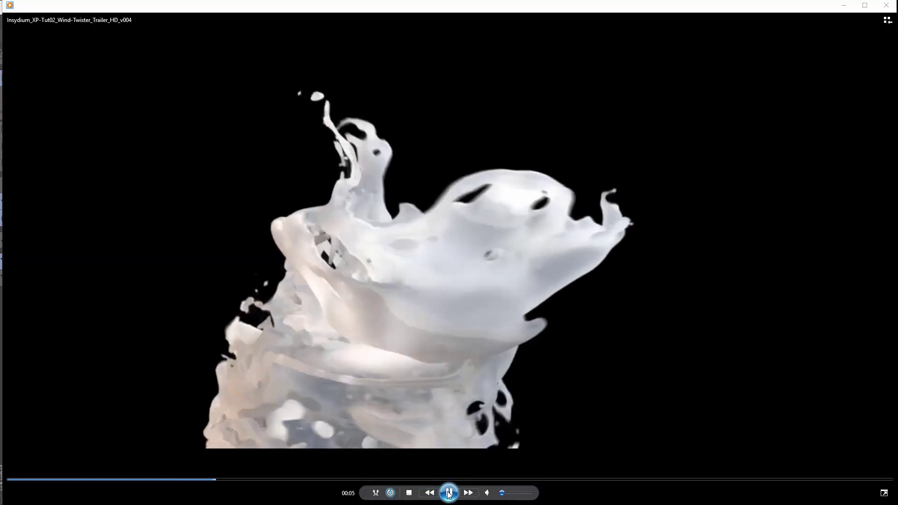
left_click(450, 493)
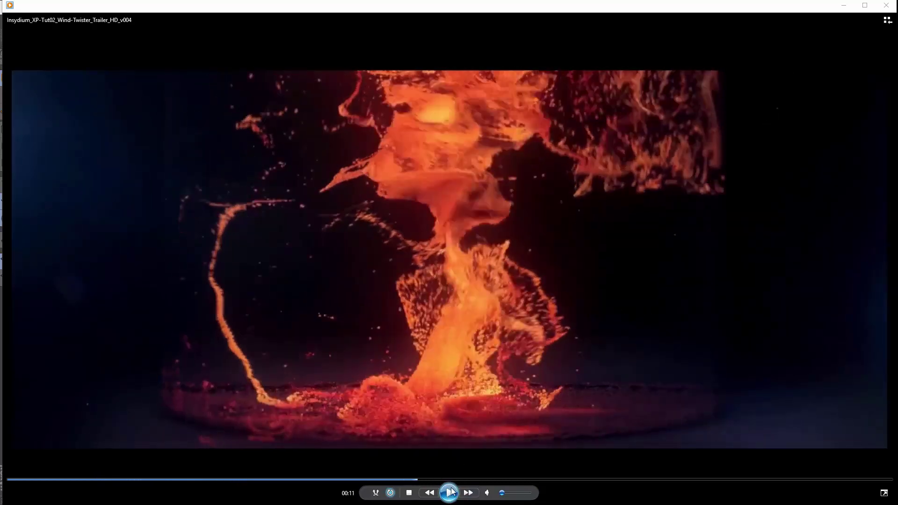
left_click(458, 329)
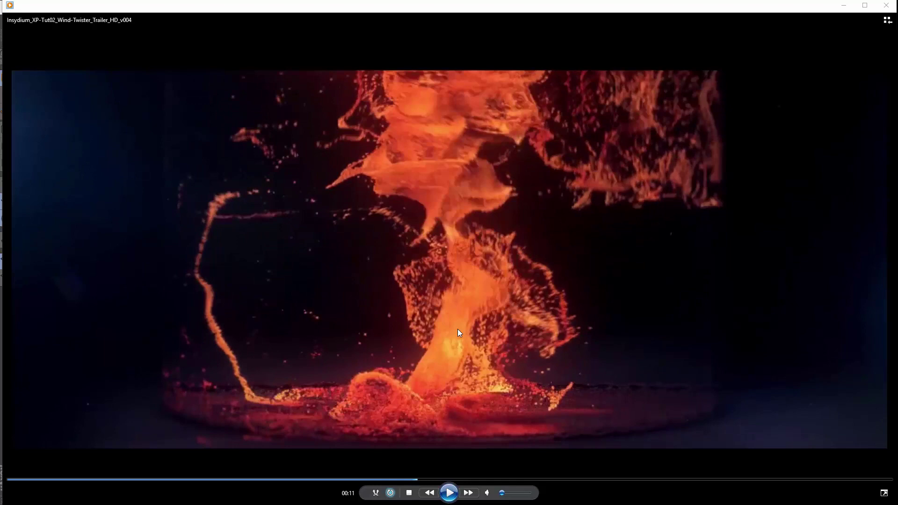
Watch the rest of the Wind-Twister trailer, pausing on the sand tornado and the fish swarm particle preview
left_click(450, 493)
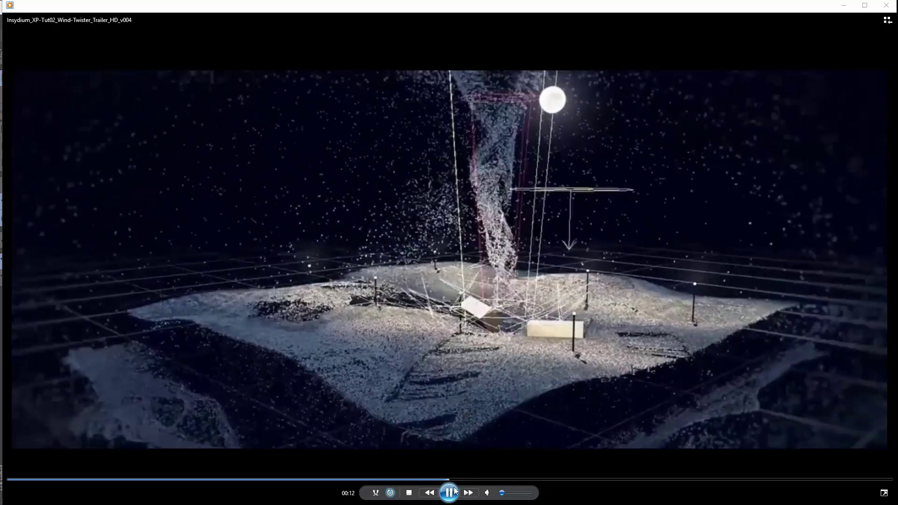
left_click(482, 335)
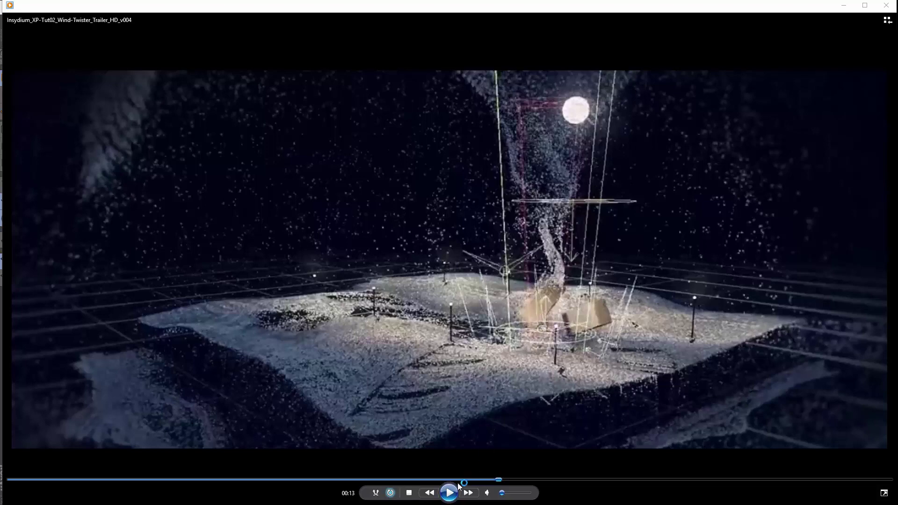
left_click(448, 494)
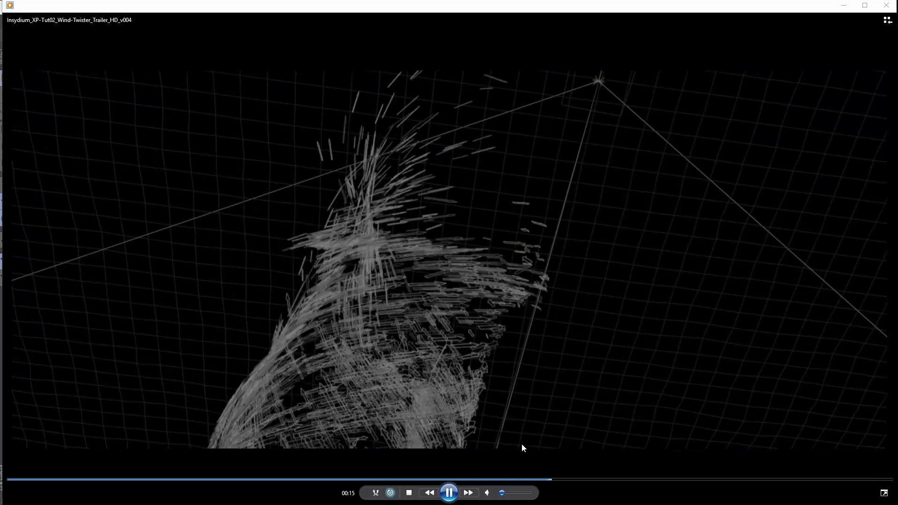
left_click(472, 385)
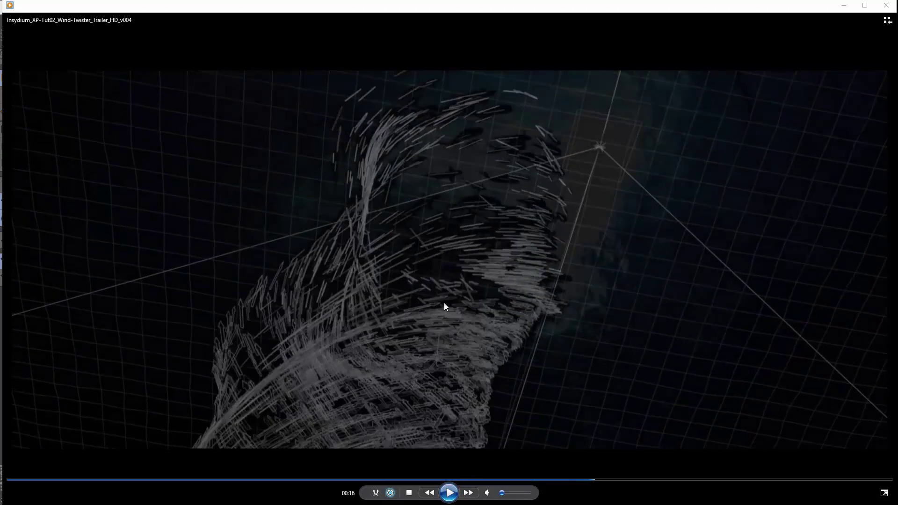
left_click(449, 494)
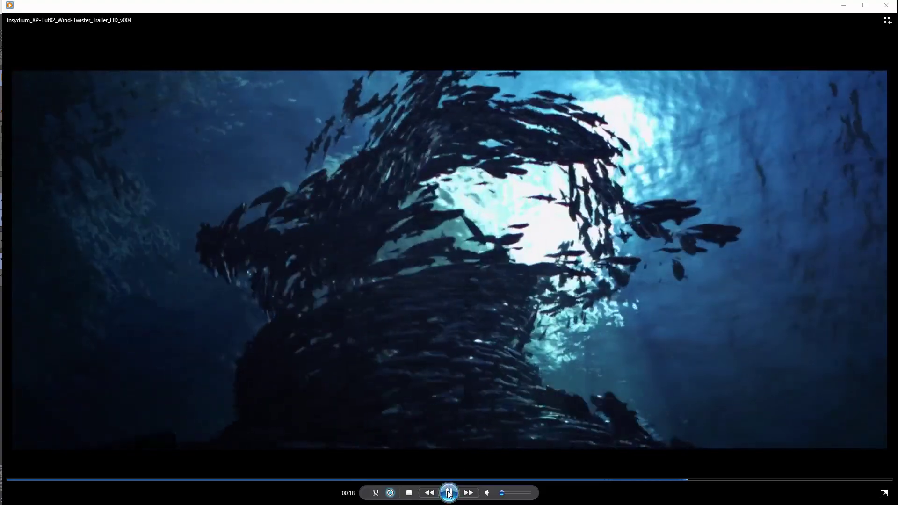
left_click(458, 493)
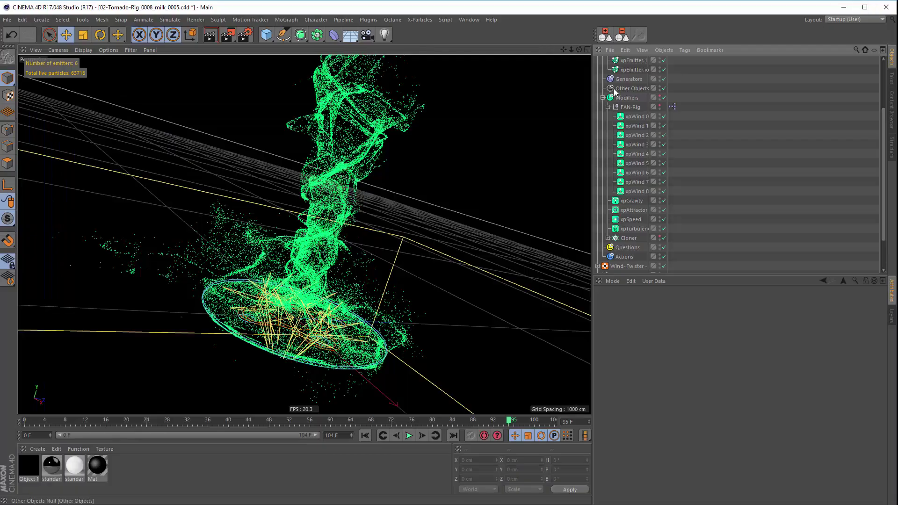
Create a new project in Cinema 4D and add an xpSystem object
left_click(8, 19)
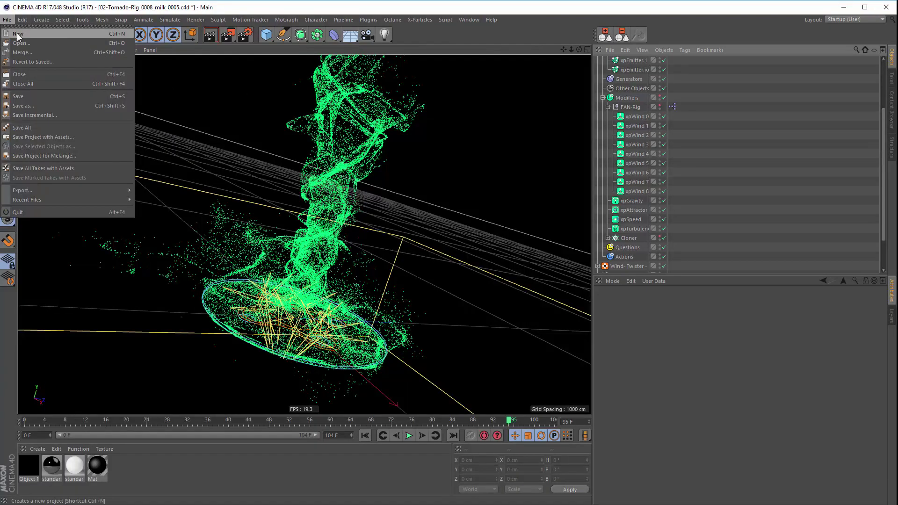
left_click(24, 28)
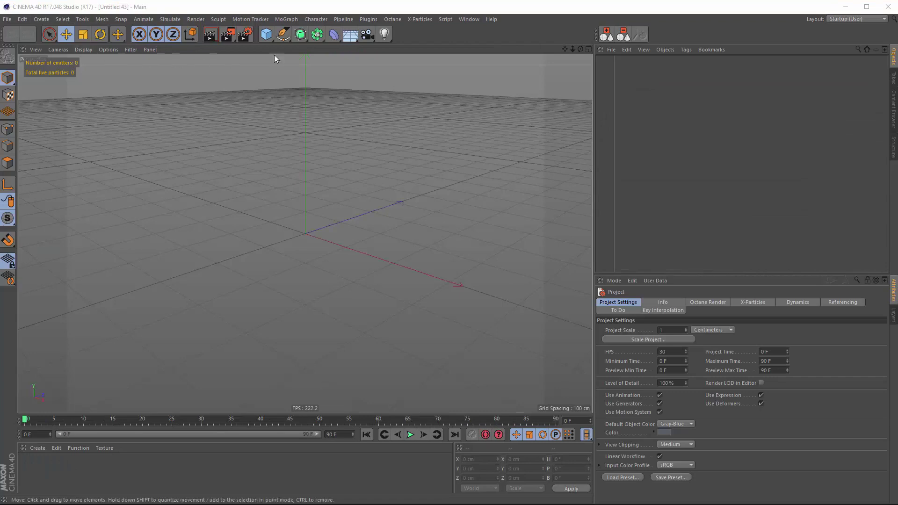
left_click(426, 19)
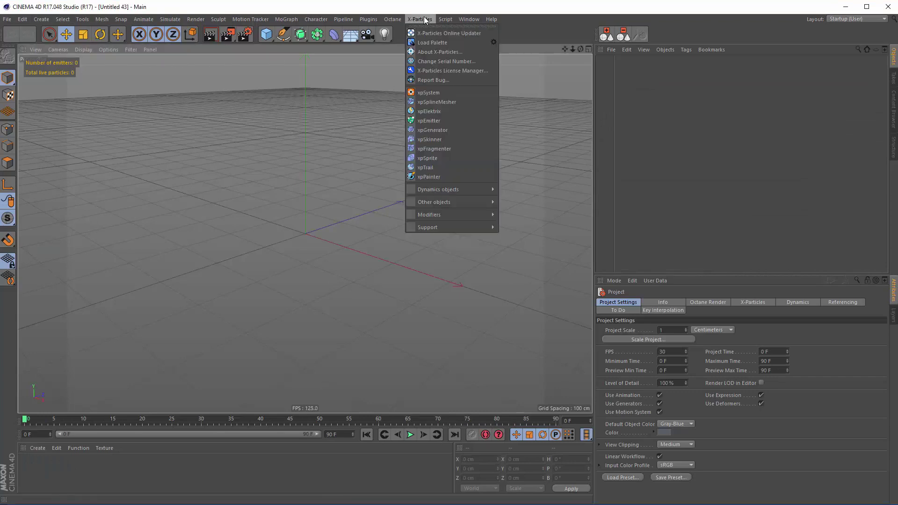
left_click(433, 92)
Create an emitter in the system's Emitters folder and set its emitter shape to Circle
left_click(622, 88)
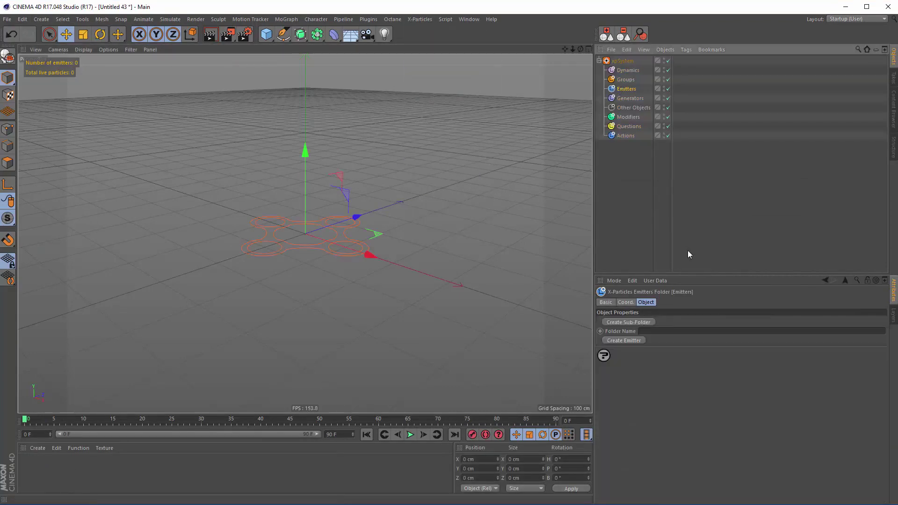
left_click(621, 340)
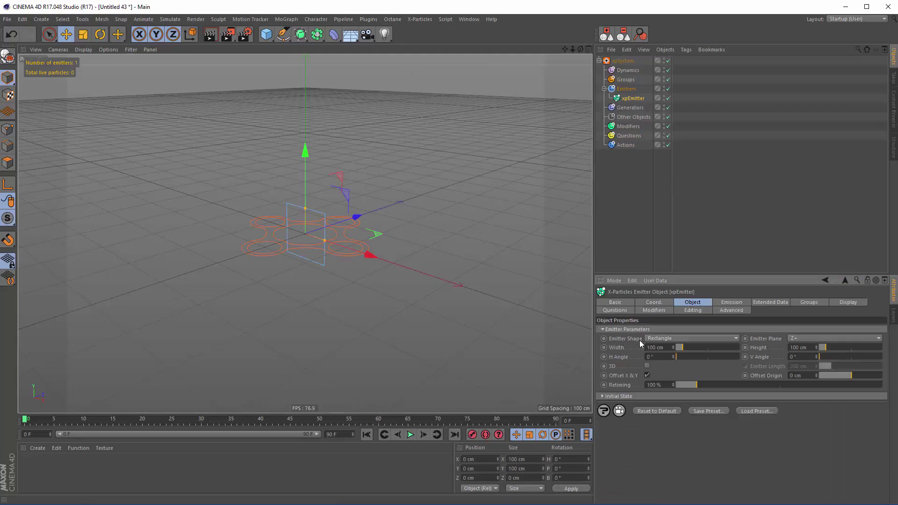
left_click(664, 337)
left_click(662, 358)
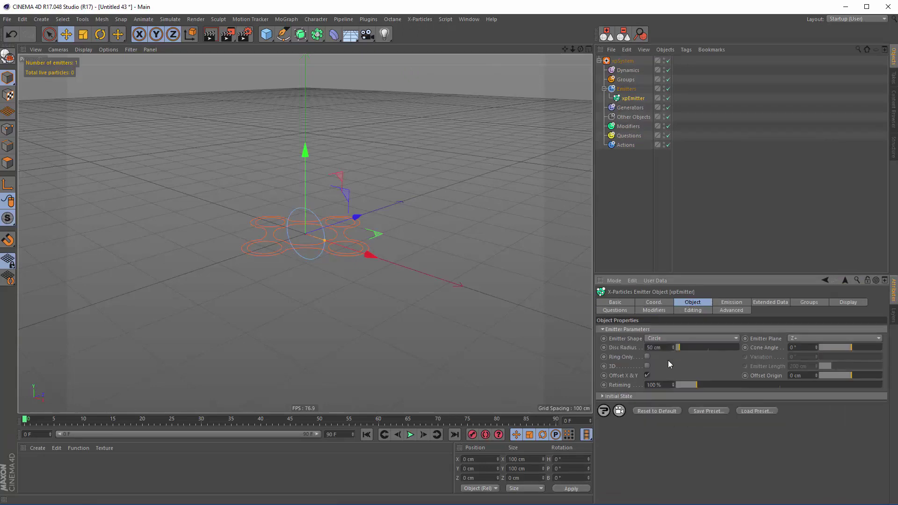
Rotate the circular emitter 90° in pitch so it faces upward and enlarge it to about 313 cm across
key("r")
left_click_drag(281, 201, 280, 267)
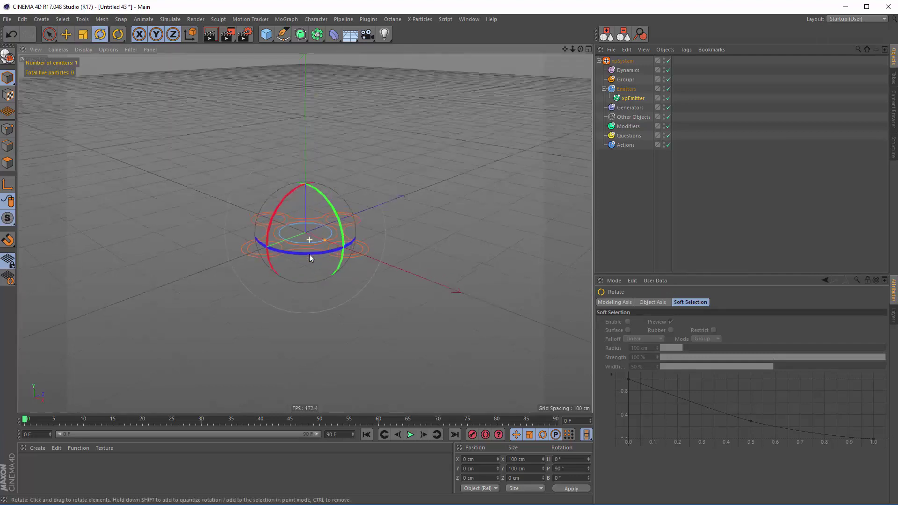
scroll(333, 237, "up", 2)
left_click_drag(359, 257, 417, 287)
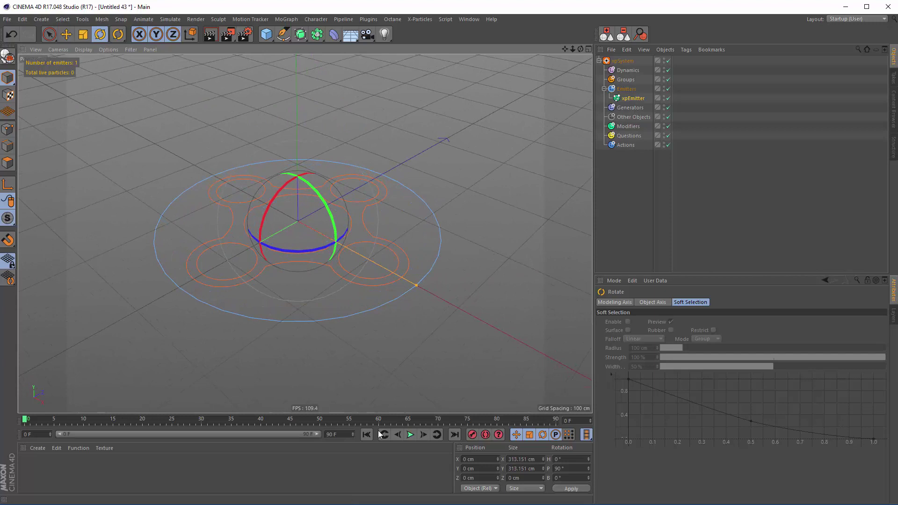
Preview the emission and reduce the emitter's particle speed to the minimum
left_click(410, 434)
scroll(323, 236, "up", 1)
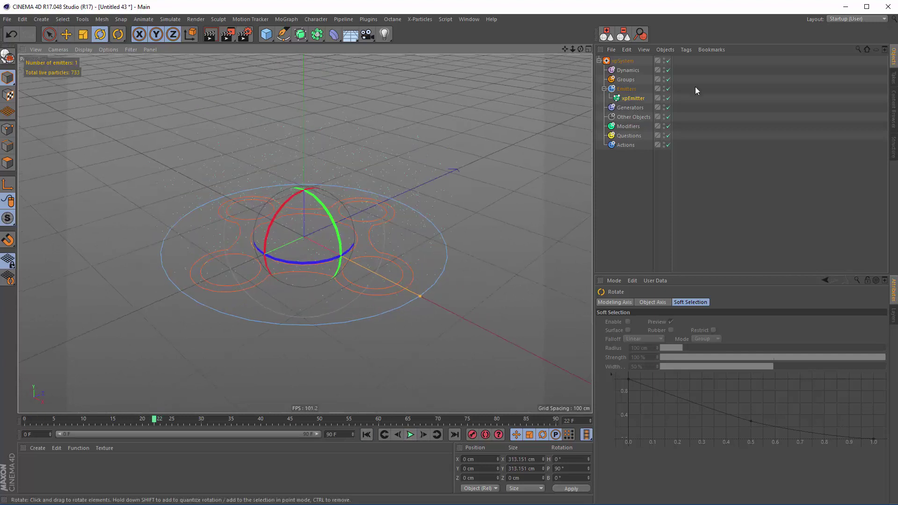
left_click(748, 304)
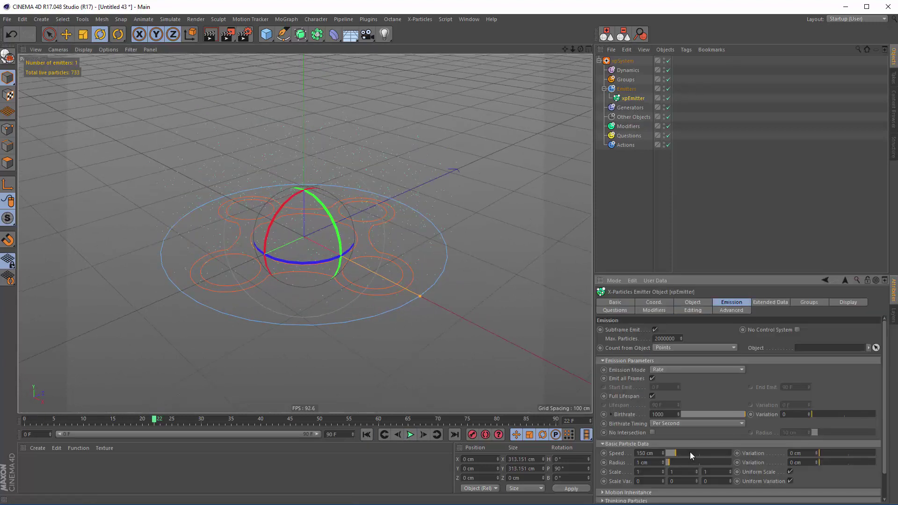
left_click_drag(676, 452, 659, 453)
Set the emitter's editor display to Lines and make the particles white with 0% saturation
left_click(839, 304)
left_click(666, 402)
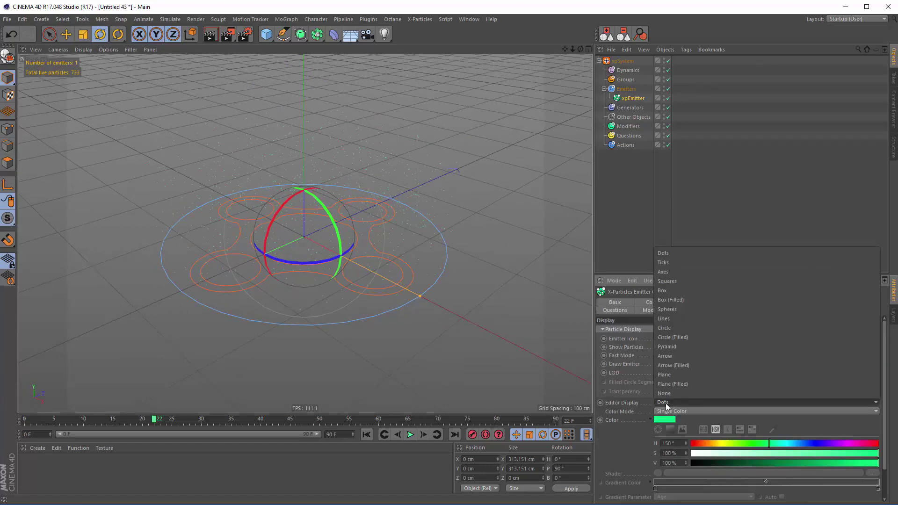
left_click(662, 321)
left_click_drag(756, 453, 746, 454)
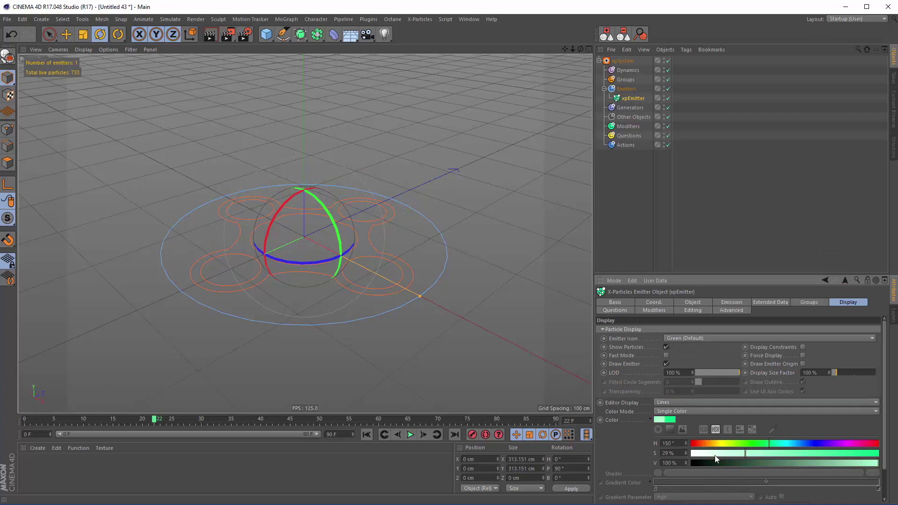
Play the particle preview and compare the setup with the fan arrangement in the fire tornado video
left_click(410, 435)
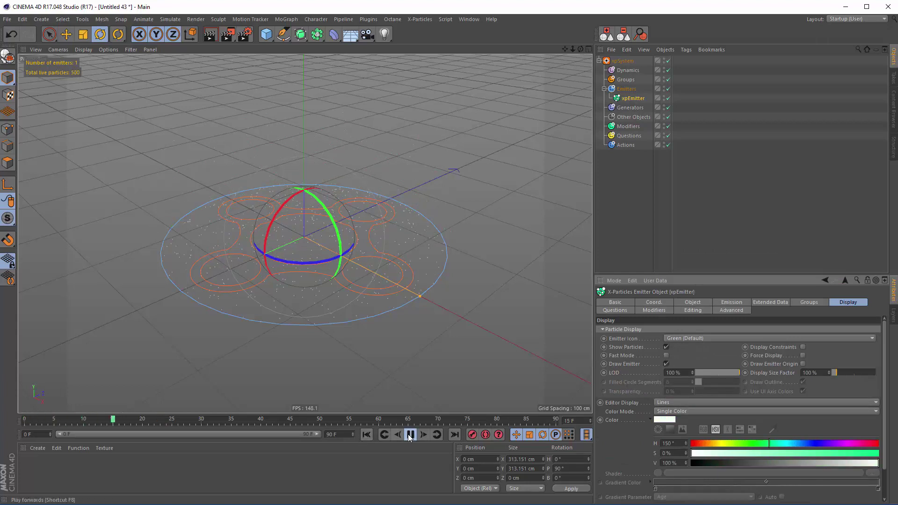
key("alt+Tab")
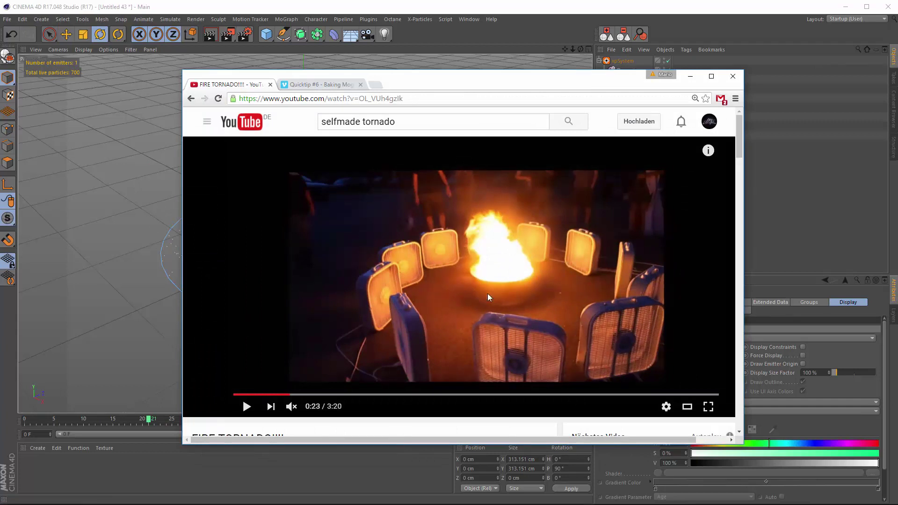
key("alt+Tab")
Add a Wind motion modifier to the Modifiers folder and play the simulation to check its effect on the particles
left_click(636, 127)
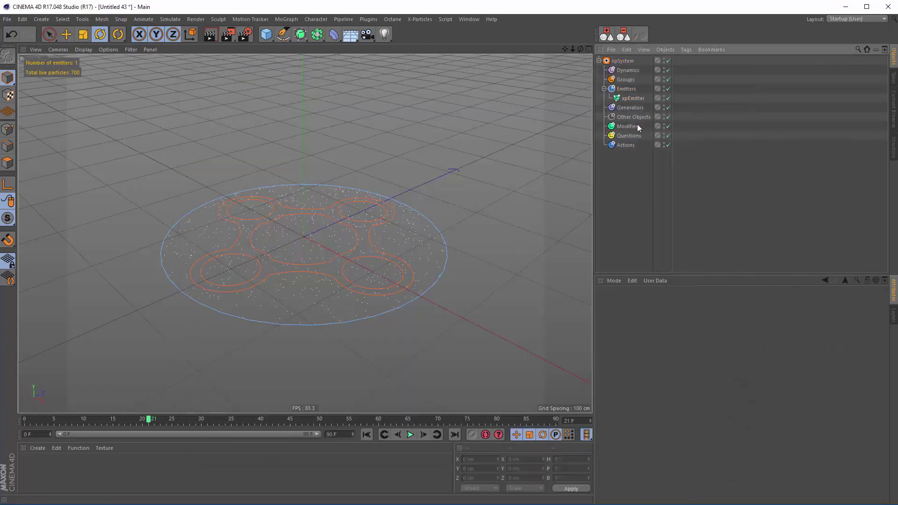
left_click(671, 349)
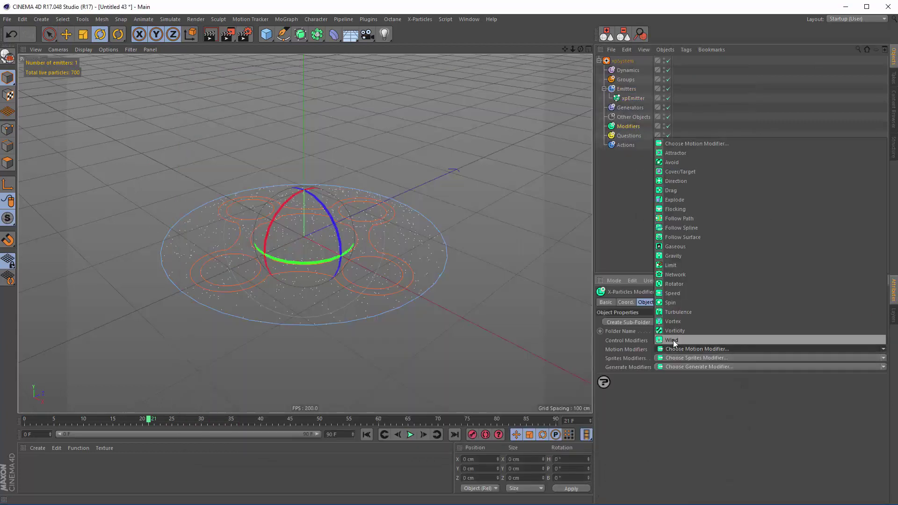
left_click(670, 341)
left_click(411, 435)
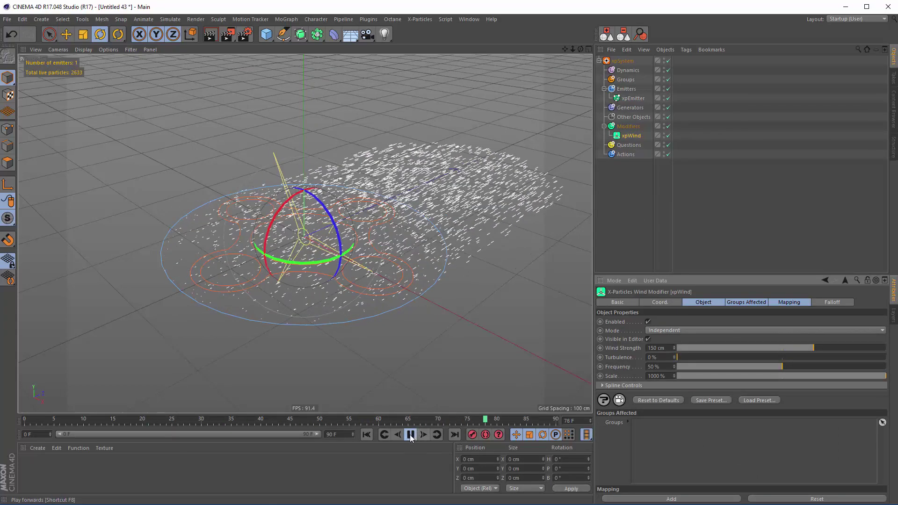
left_click(411, 435)
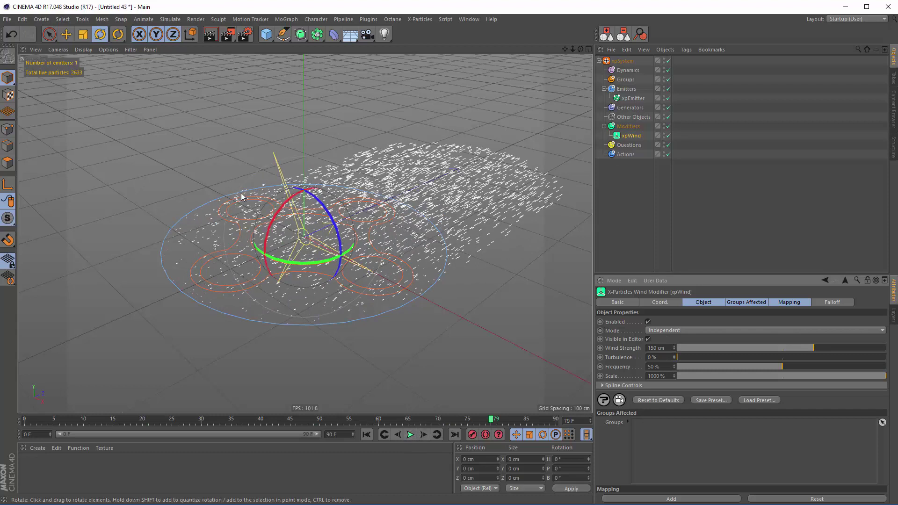
Add a MoGraph Cloner to the Modifiers folder with xpWind as its child, and rewind the animation
left_click(286, 20)
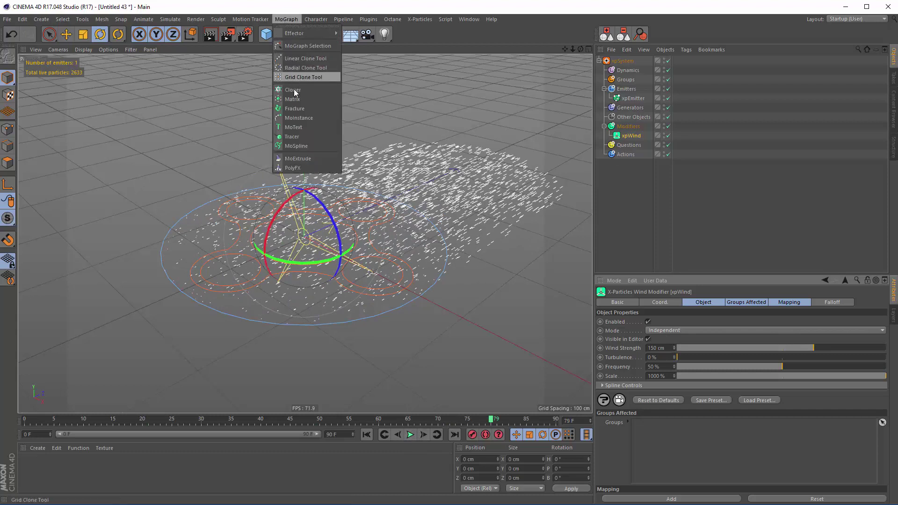
left_click(327, 89)
left_click_drag(620, 61, 637, 138)
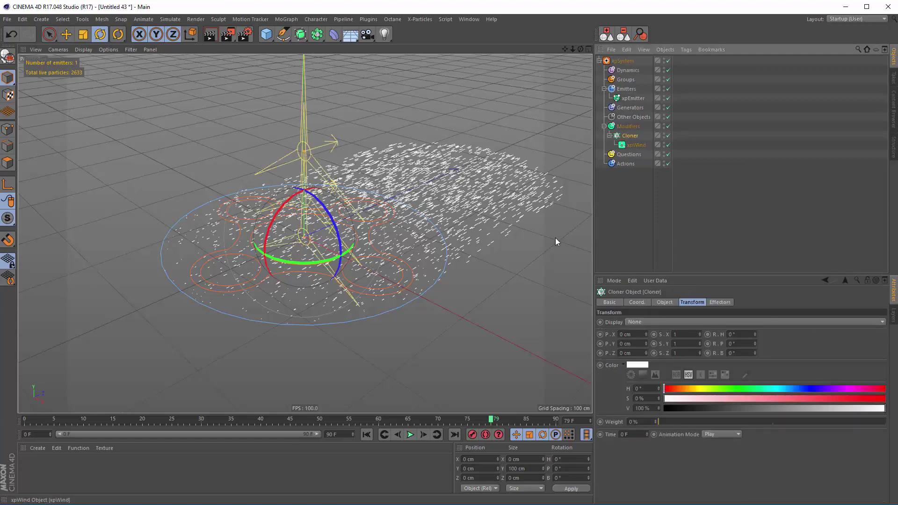
key("shift+f")
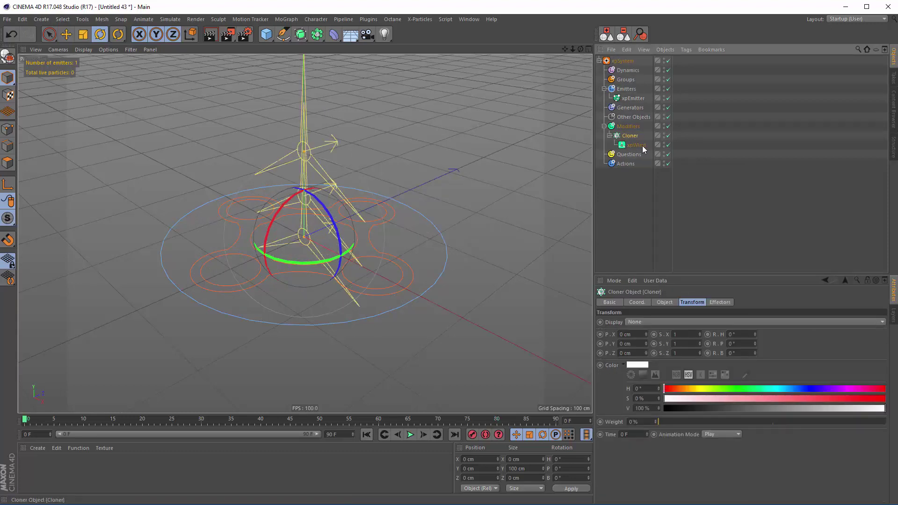
Set the Cloner to Radial mode in the XZ plane with nine clones, enlarging the radius to surround the emitter
left_click(618, 137)
left_click(658, 302)
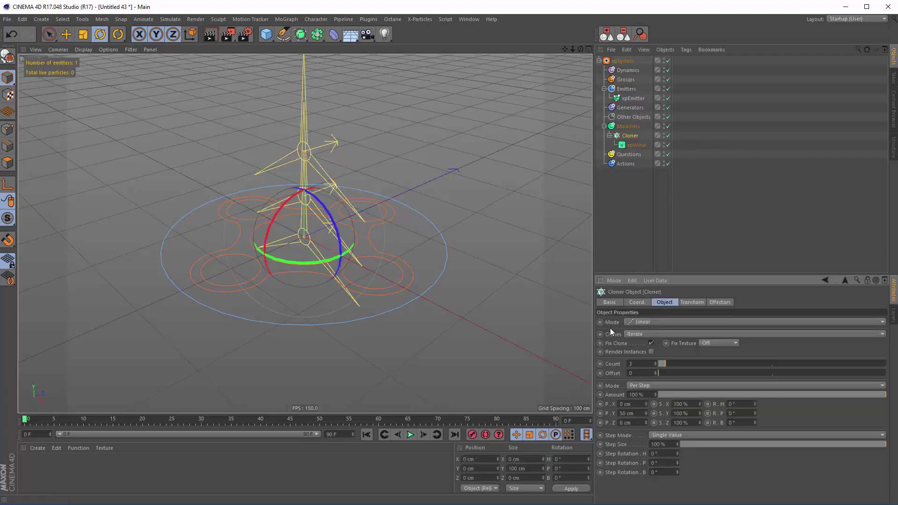
left_click(648, 322)
left_click(649, 332)
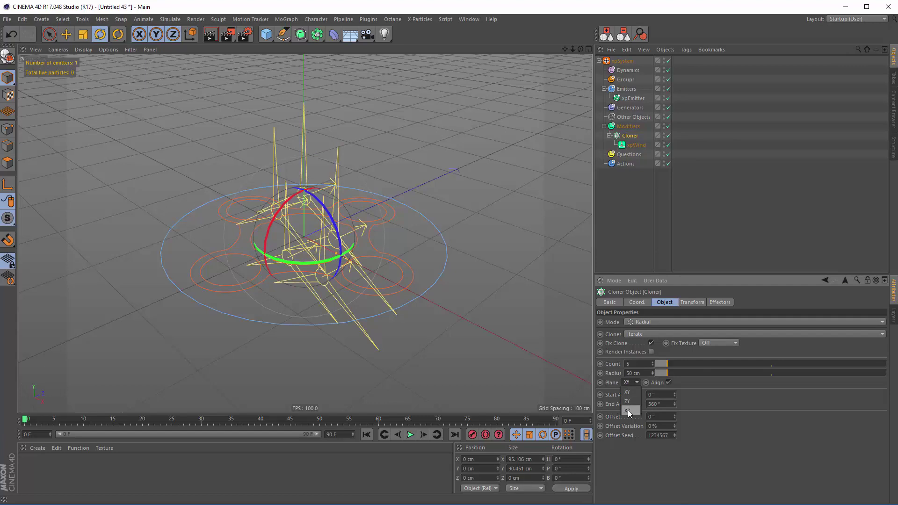
left_click(628, 411)
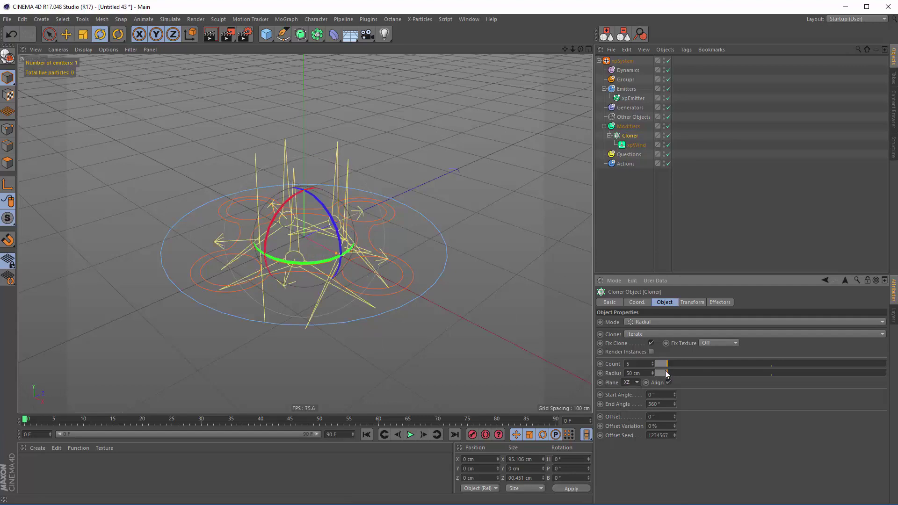
left_click_drag(666, 373, 684, 376)
Set the Cloner's transform rotation to 118° heading and 23° pitch so the winds blow around the circle and slightly upward
left_click(692, 302)
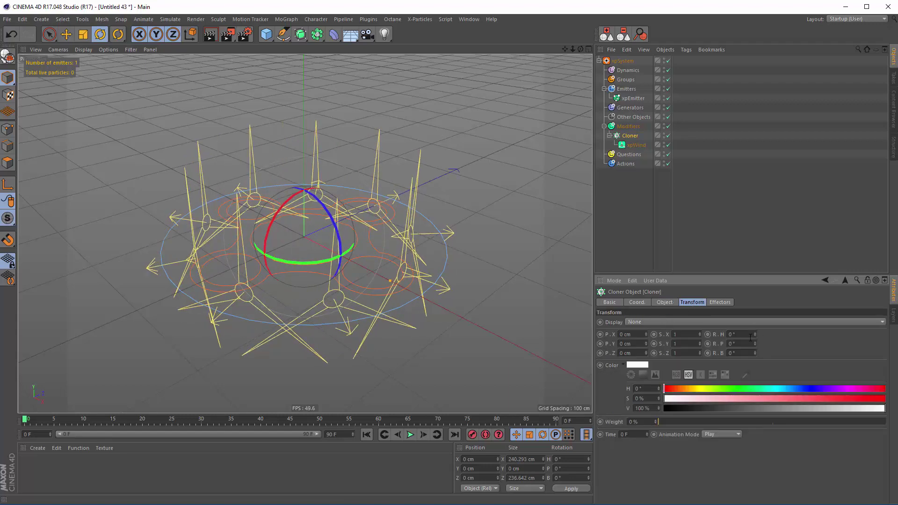
left_click_drag(755, 335, 723, 270)
left_click_drag(276, 365, 297, 321, "alt")
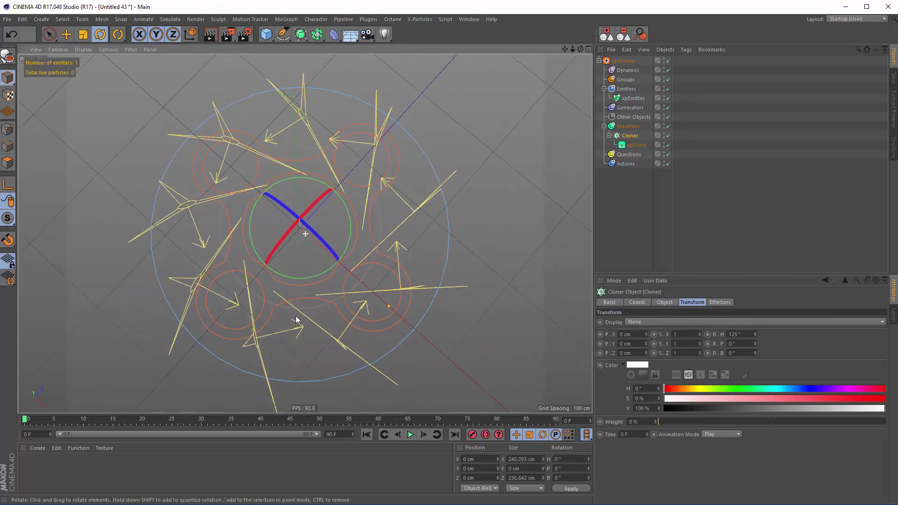
left_click_drag(754, 335, 752, 342)
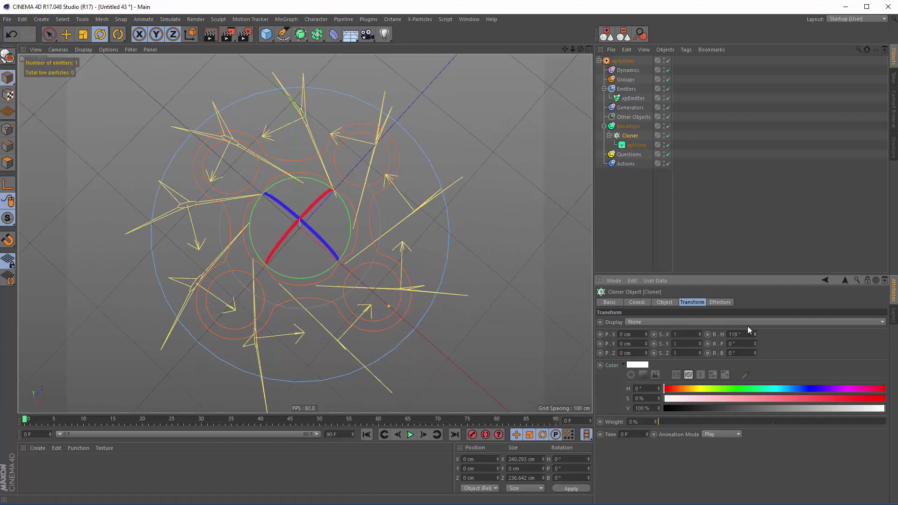
left_click_drag(375, 297, 378, 330, "alt")
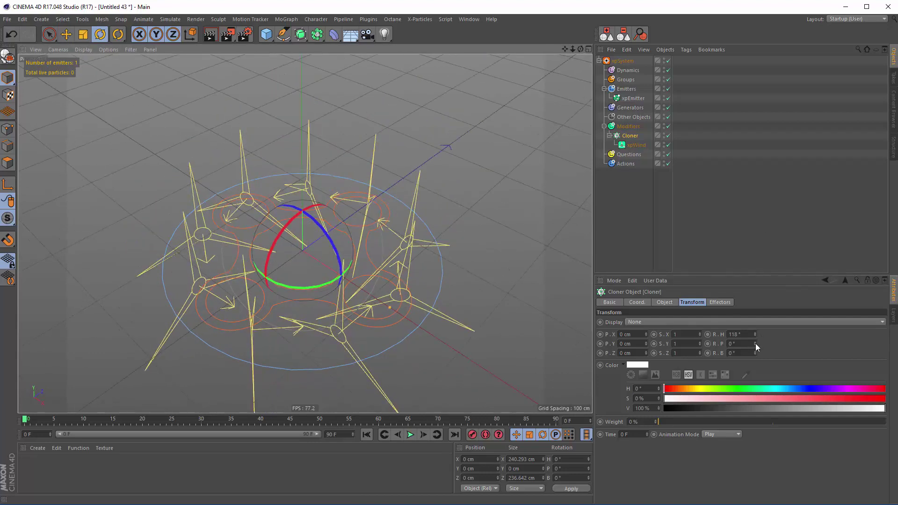
left_click_drag(756, 344, 757, 332)
left_click_drag(360, 266, 527, 171, "alt")
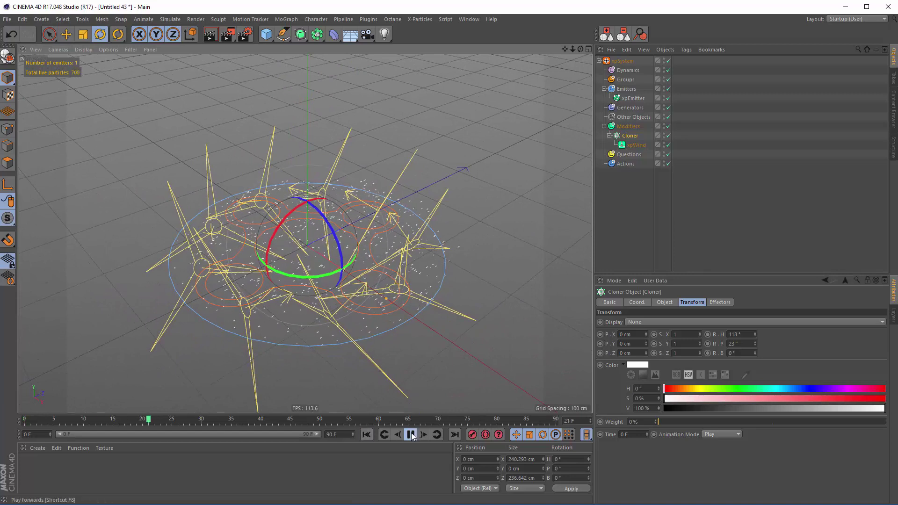
Duplicate the Cloner and convert the copy into separate editable wind modifiers, disabling the original Cloner and its xpWind
left_click(630, 136)
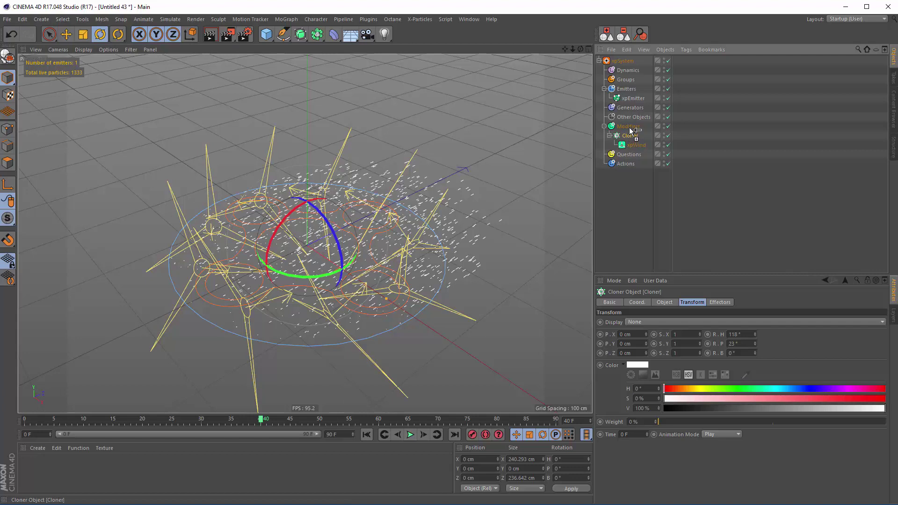
left_click_drag(632, 130, 633, 137, "ctrl")
key("c")
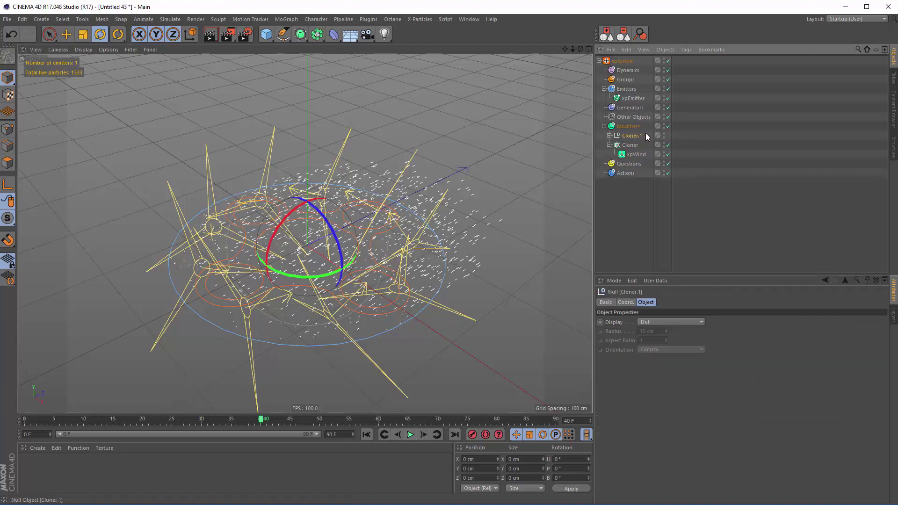
left_click(610, 136)
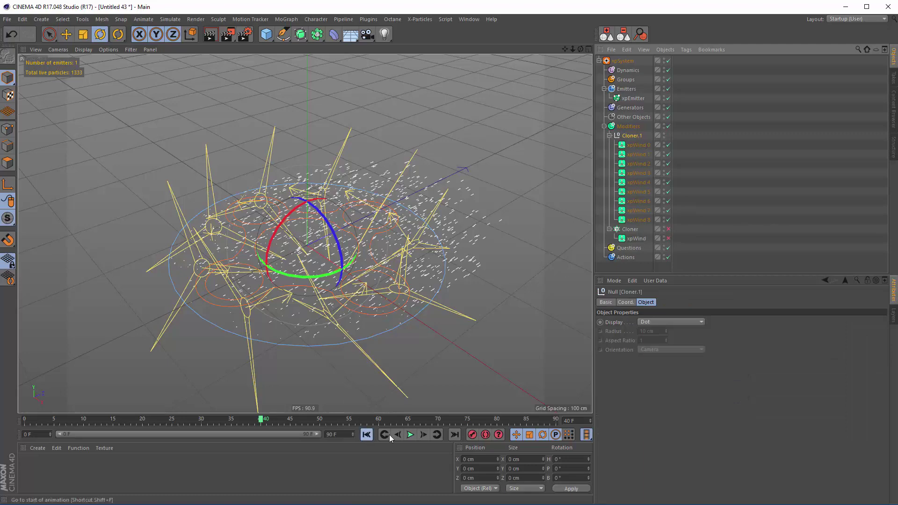
Play the simulation from the start and examine how the particles move through the ring of wind modifiers
left_click(366, 435)
left_click(411, 434)
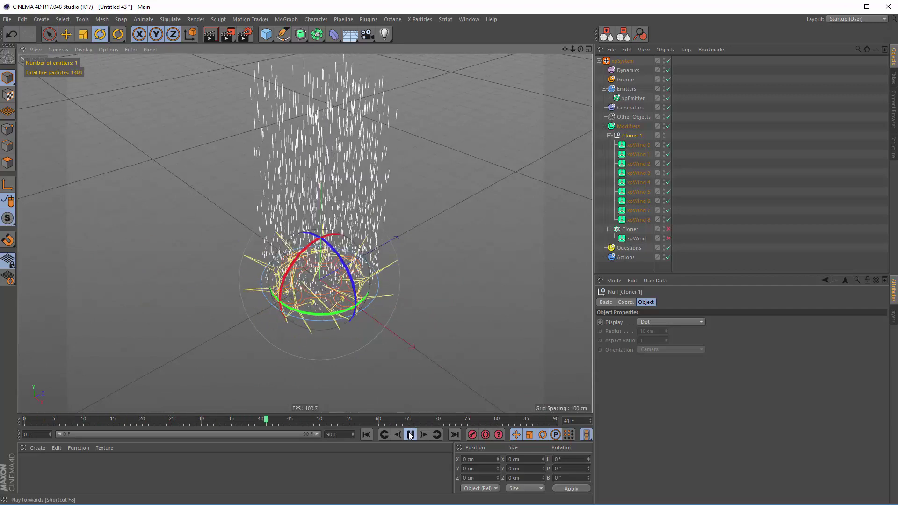
left_click_drag(343, 300, 342, 282, "alt")
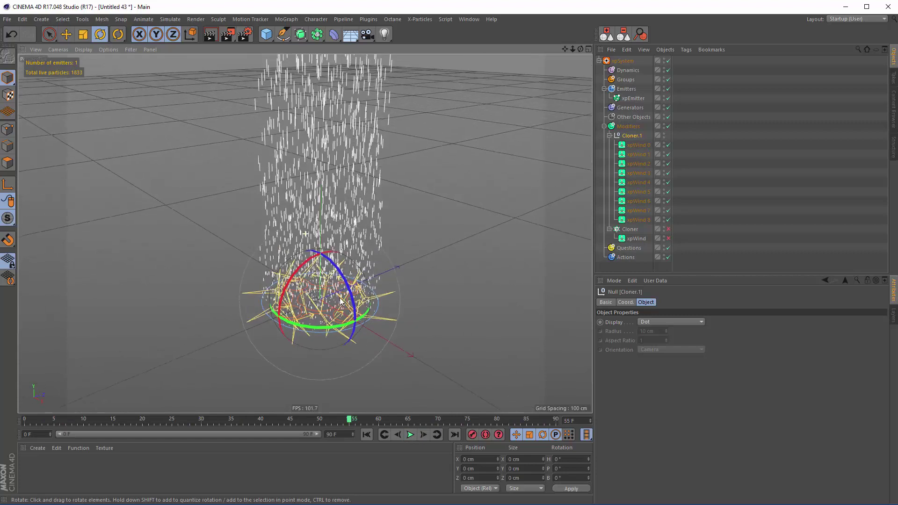
Select wind modifiers xpWind 0 to xpWind 8 and set their falloff shape to Cone
left_click(716, 168)
left_click(647, 146)
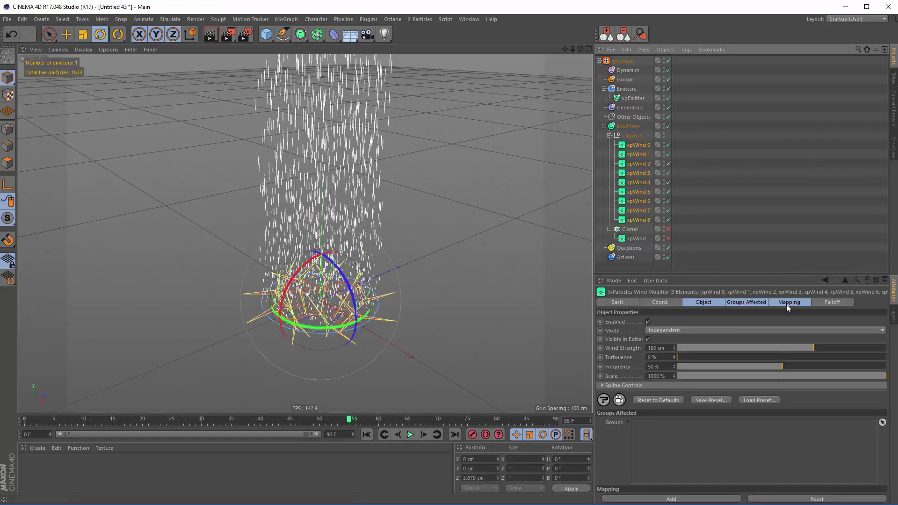
left_click(825, 303)
left_click(636, 323)
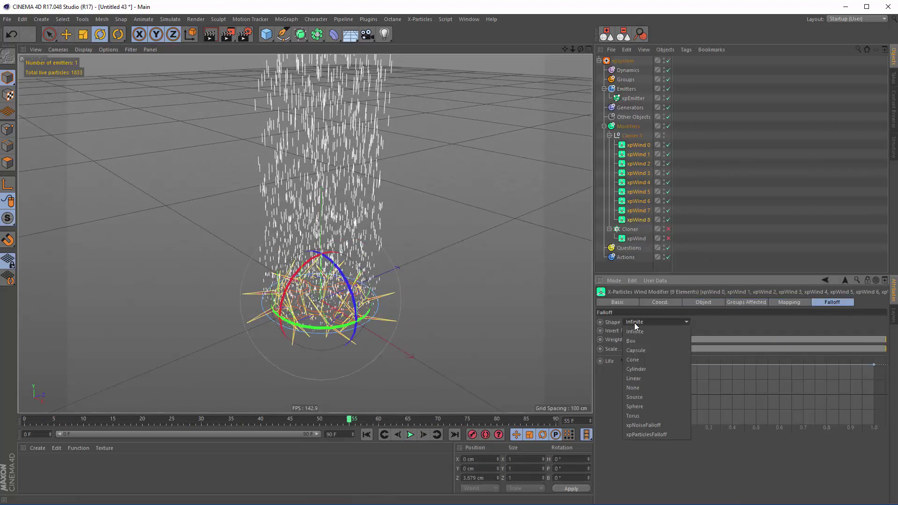
left_click(641, 359)
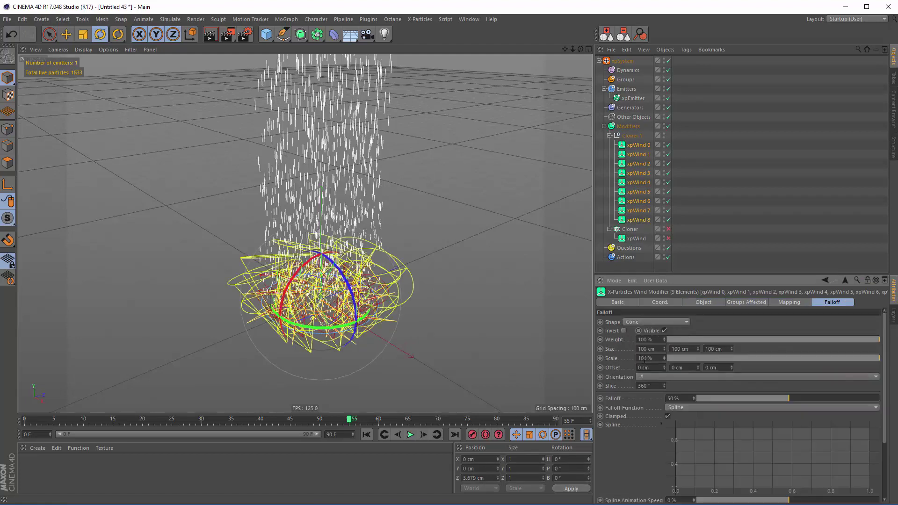
Set the cone falloff size of the selected wind modifiers to 224 × 526 × 238 cm
left_click_drag(699, 347, 724, 146)
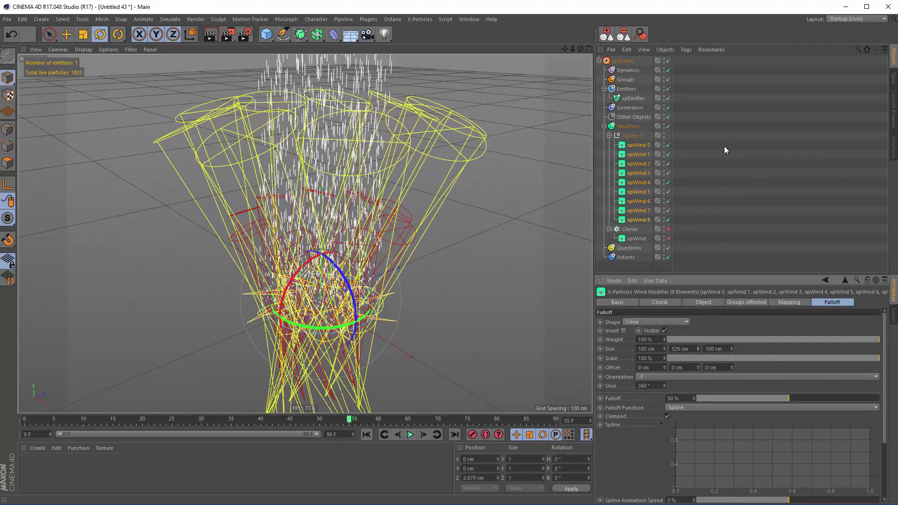
mouse_move(329, 212)
left_mouse_down("alt")
mouse_move(329, 248)
mouse_move(339, 224)
left_mouse_up("alt")
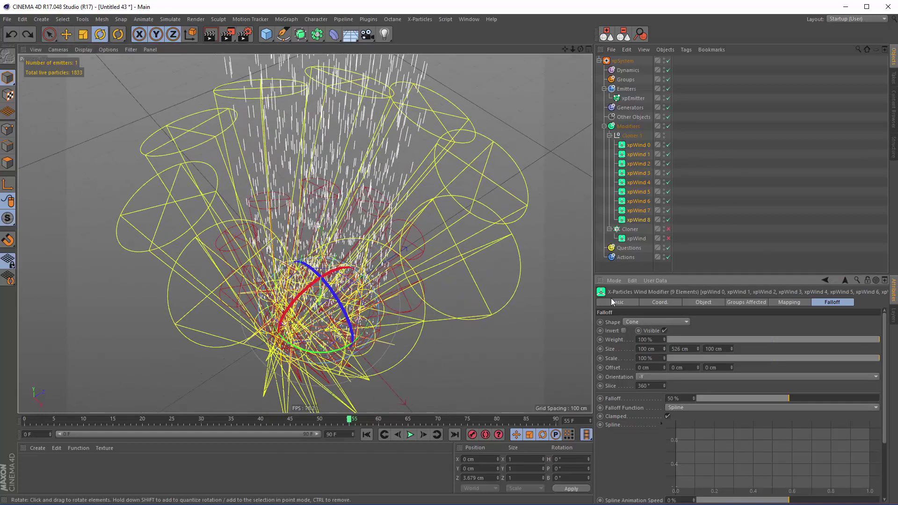
left_click_drag(664, 349, 669, 296)
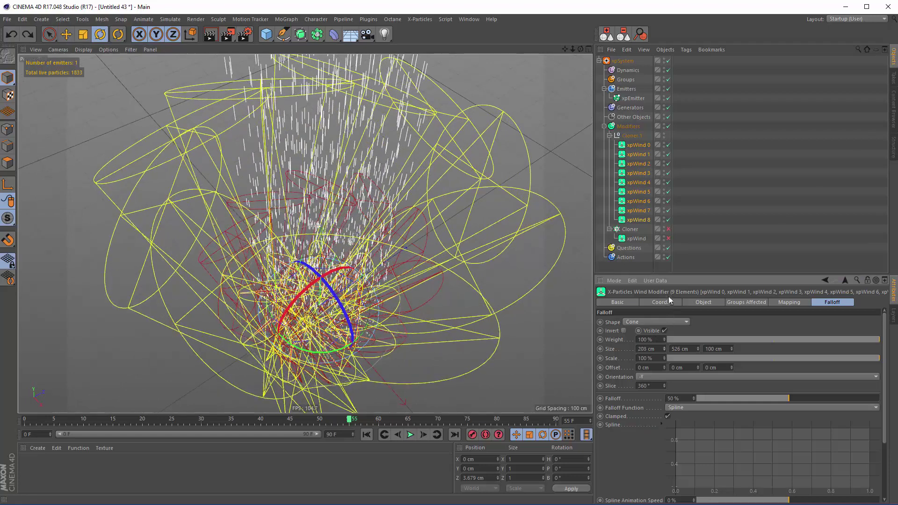
left_click_drag(732, 349, 734, 284)
left_click_drag(666, 350, 666, 340)
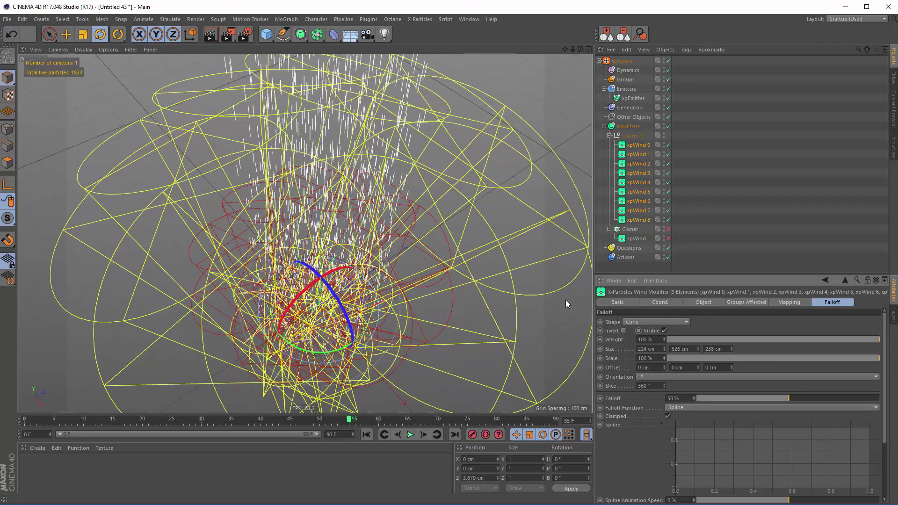
Play the simulation and check the particle motion inside the cone falloffs from several angles
left_click_drag(566, 299, 313, 146, "alt")
left_click_drag(327, 191, 369, 281, "alt")
left_click(409, 435)
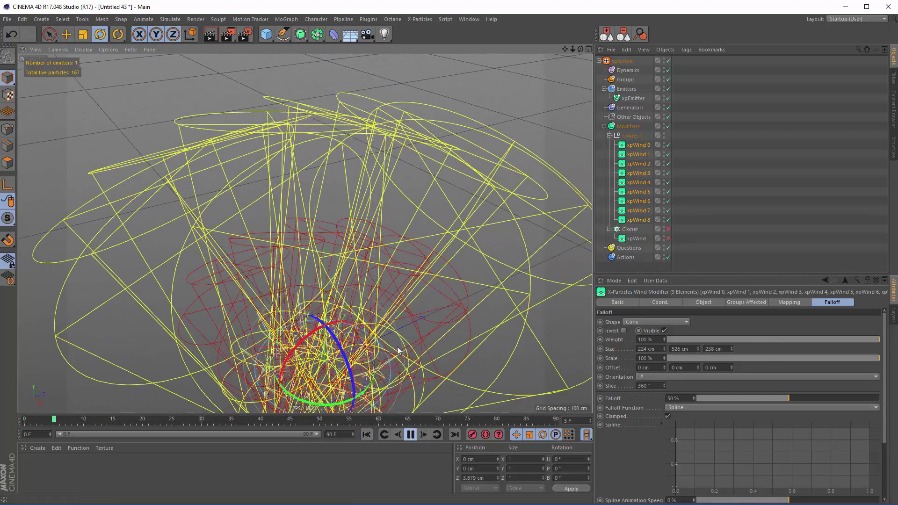
left_click_drag(398, 350, 371, 342, "alt")
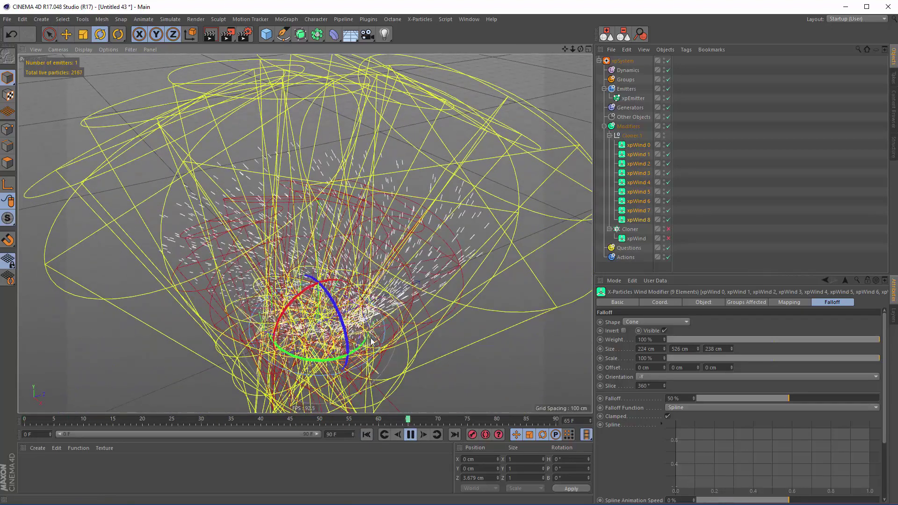
Hide the cone falloff shapes of the wind modifiers and check the particle flow from a lower angle before stopping playback
left_click(665, 331)
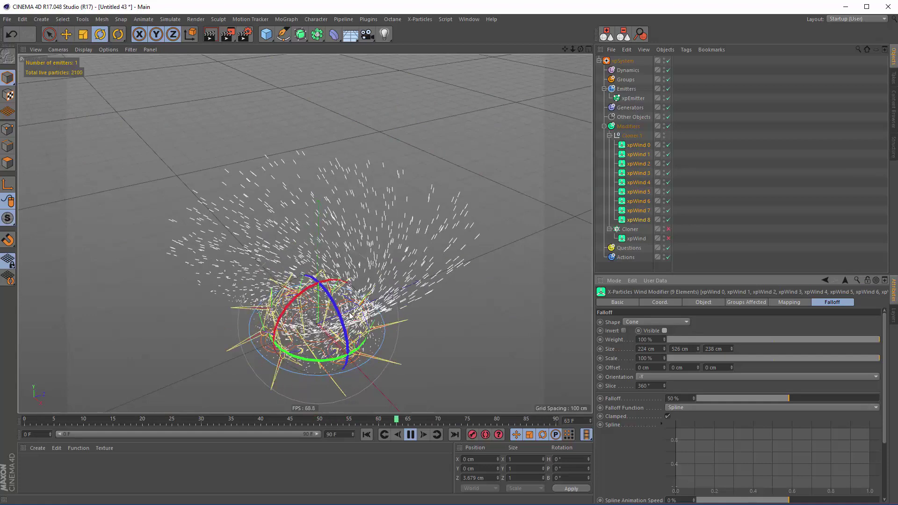
left_click_drag(345, 315, 348, 302, "alt")
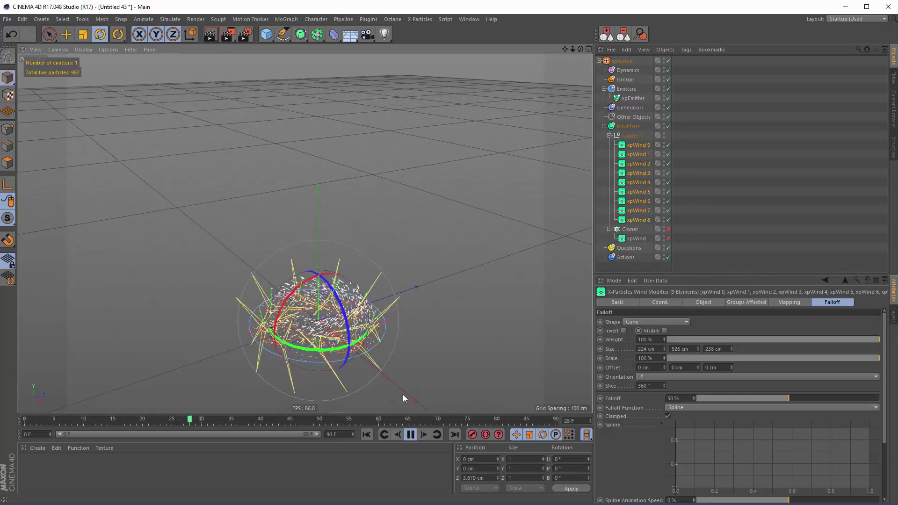
left_click(412, 435)
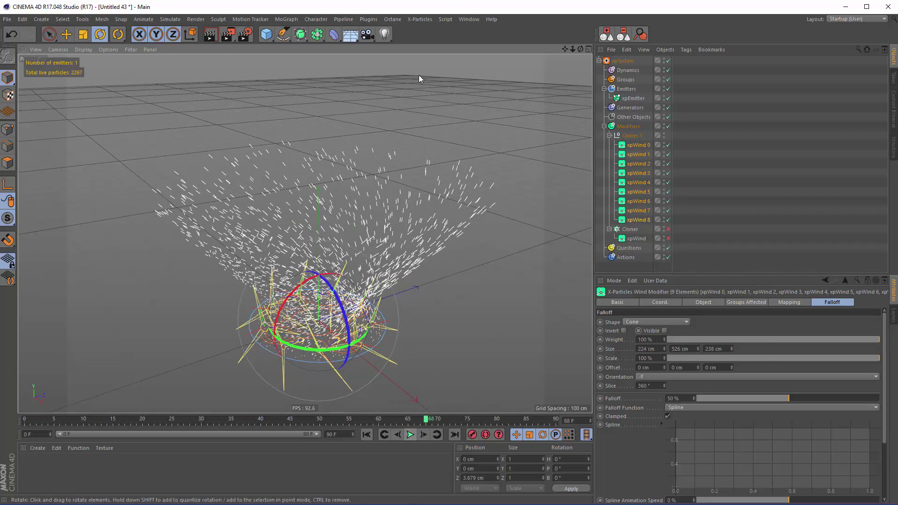
Switch to the xpSpeed-example.c4d scene and play its simulation from the start
left_click(467, 21)
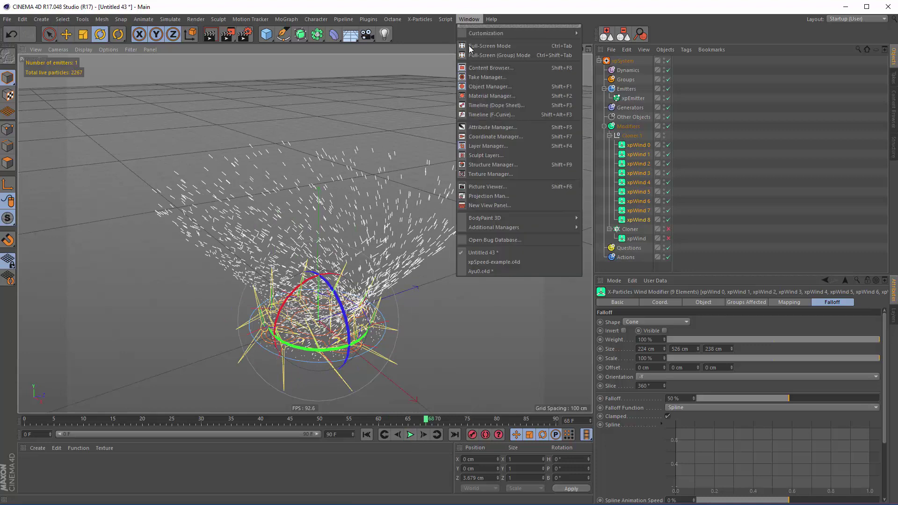
left_click(496, 263)
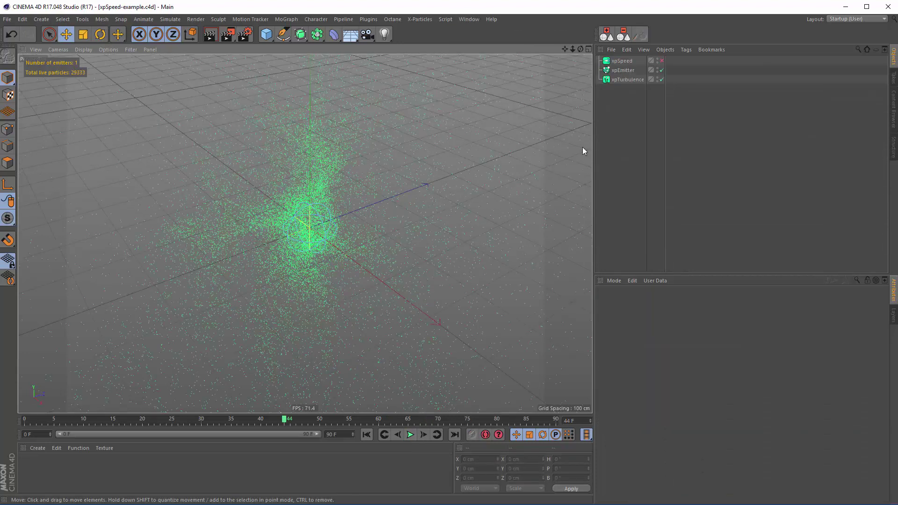
left_click(367, 435)
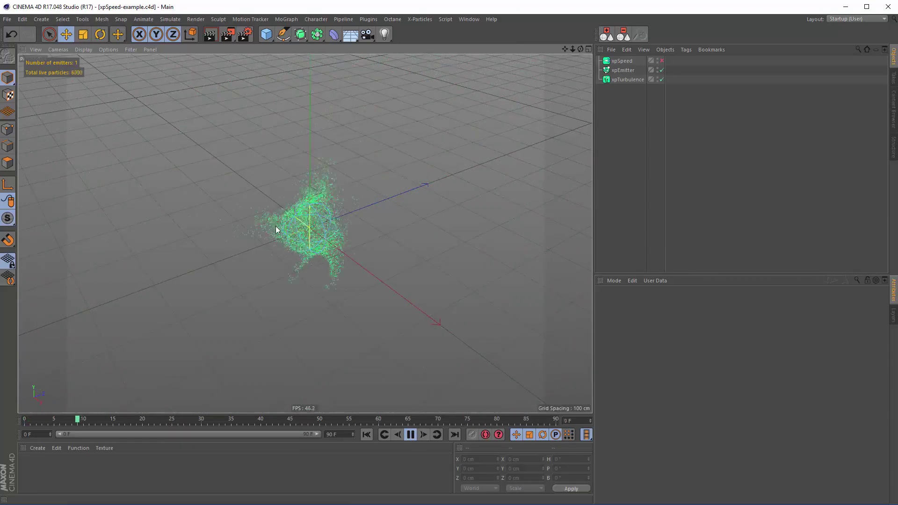
Enable the xpSpeed modifier with a Particle Speed Maximum of 55 cm to preview its effect, and return to the Untitled 43 scene
left_click(623, 60)
left_click(702, 302)
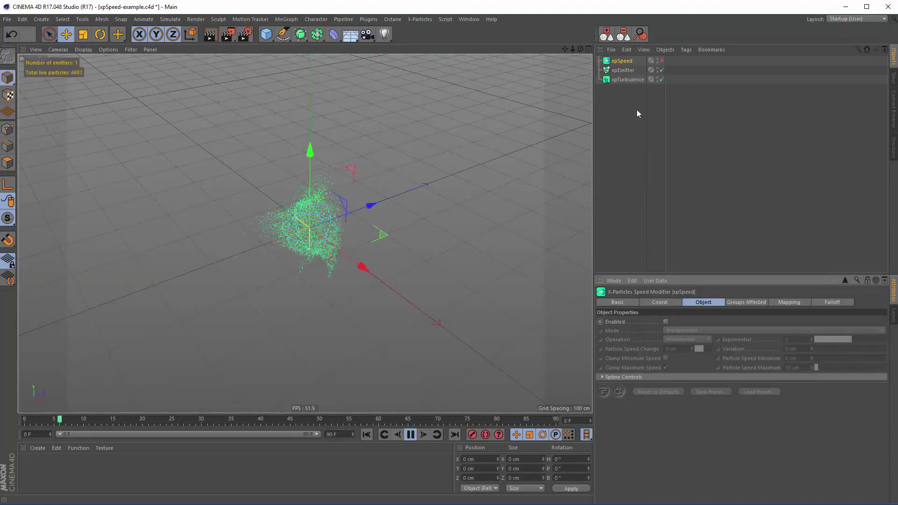
left_click(662, 61)
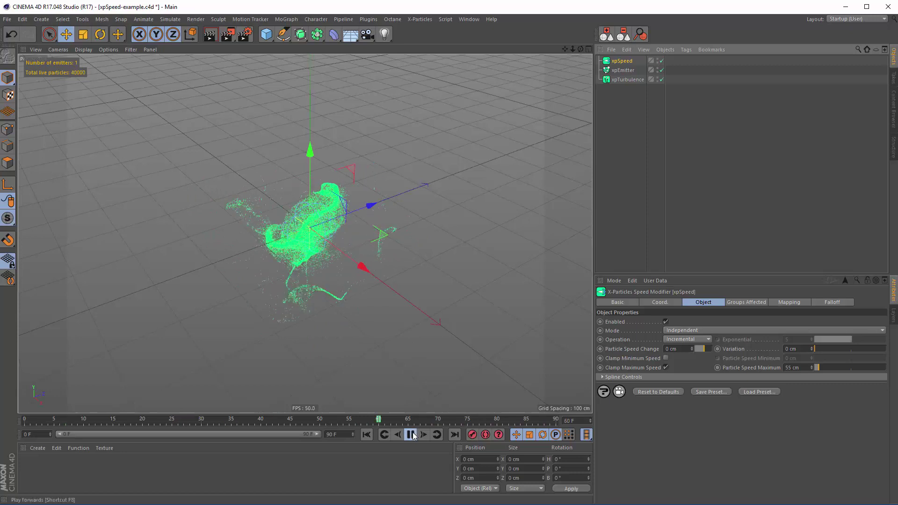
left_click(468, 19)
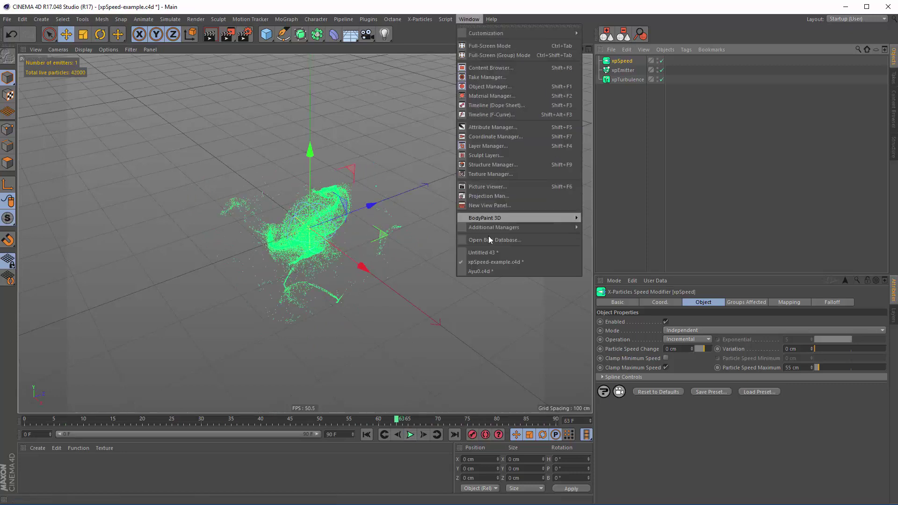
left_click(484, 253)
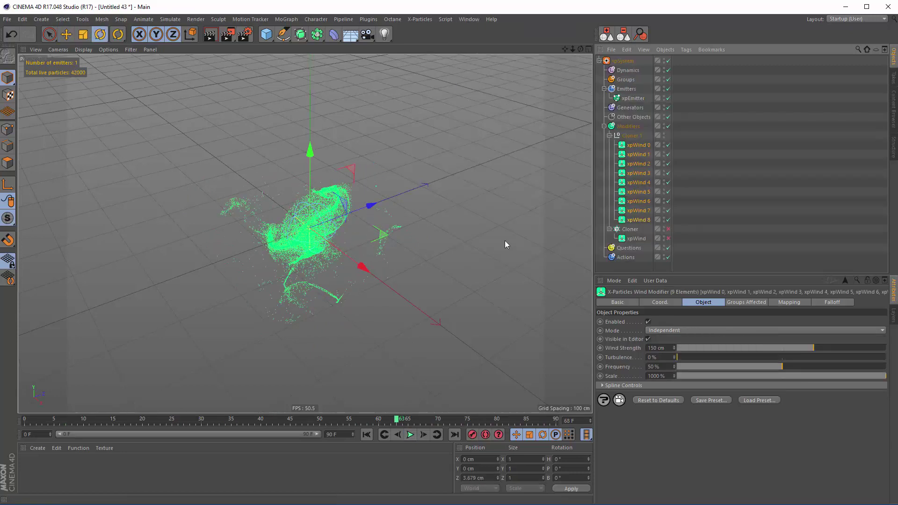
Add an X-Particles Speed modifier to the Modifiers group of the particle system
left_click(629, 128)
left_click(661, 349)
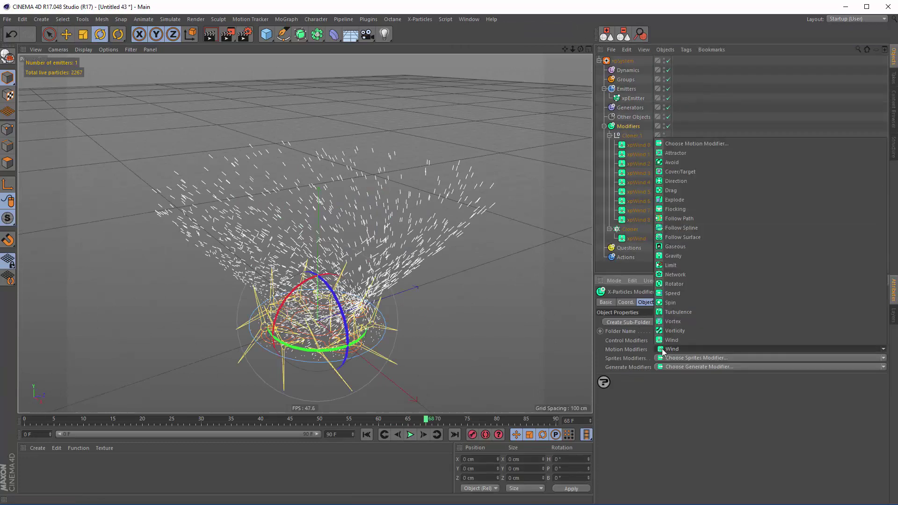
left_click(672, 295)
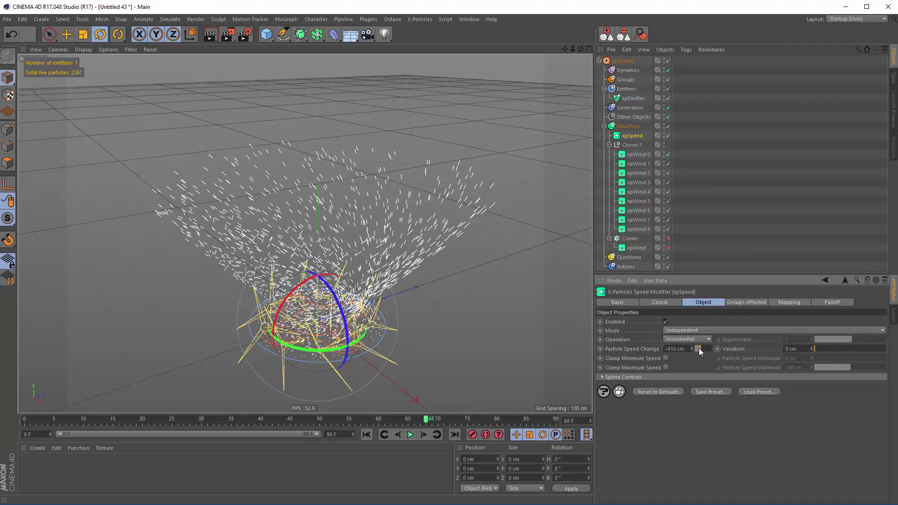
Set the xpSpeed Particle Speed Change to 0 cm, clamp its maximum speed at 100 cm, and play the simulation
left_click(702, 348)
left_click(666, 368)
left_click(386, 435)
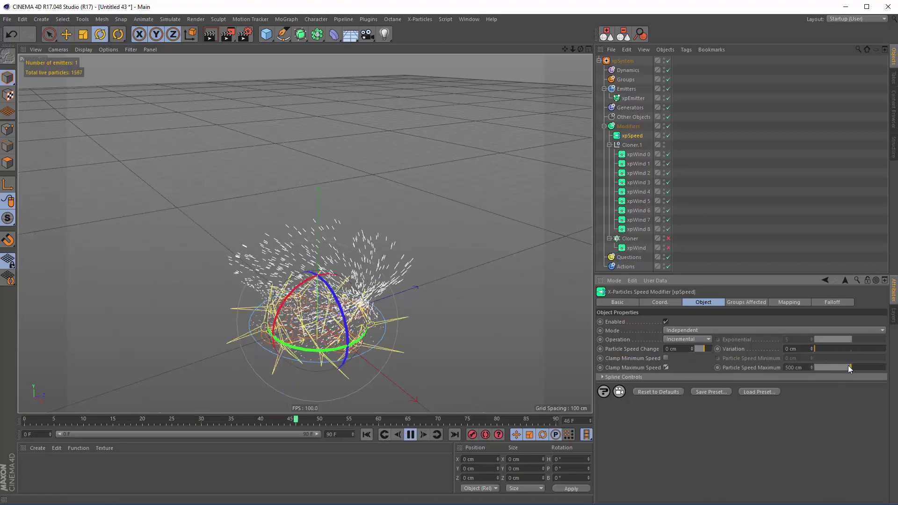
left_click_drag(849, 366, 826, 369)
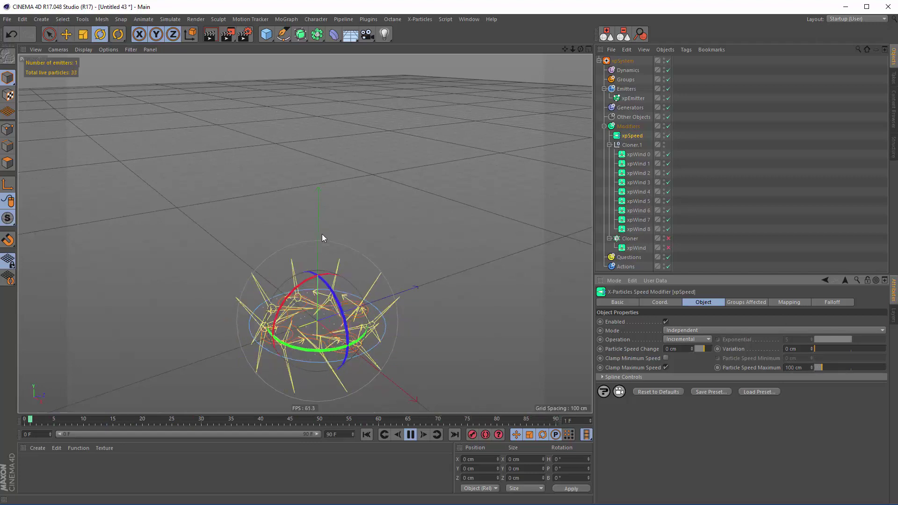
Set the Wind Strength of all nine wind modifiers, xpWind 0 to xpWind 8, to 1000 cm
key("ctrl+shift+a")
left_click(636, 154)
left_click(638, 229, "shift")
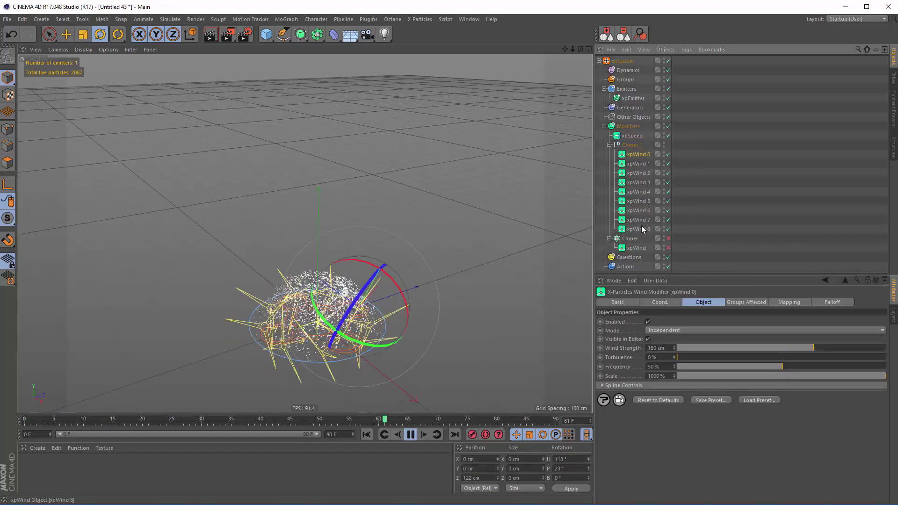
type("1000")
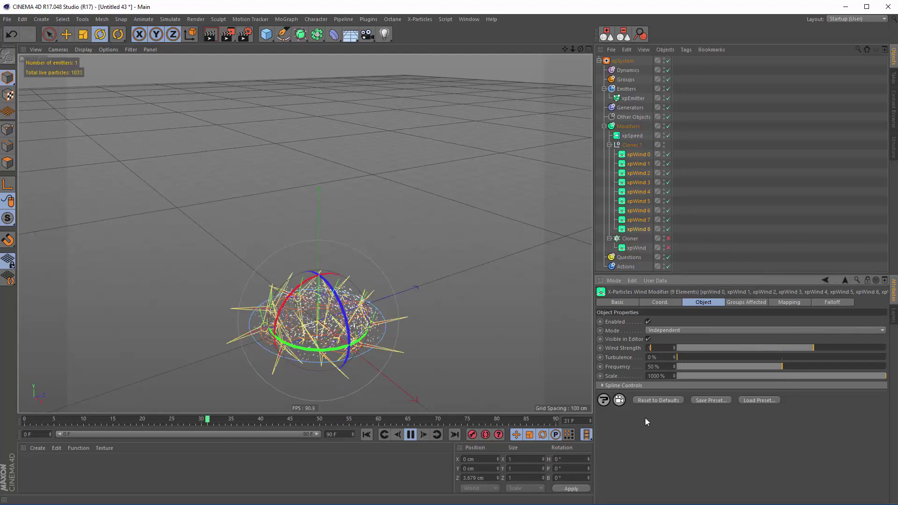
key("Return")
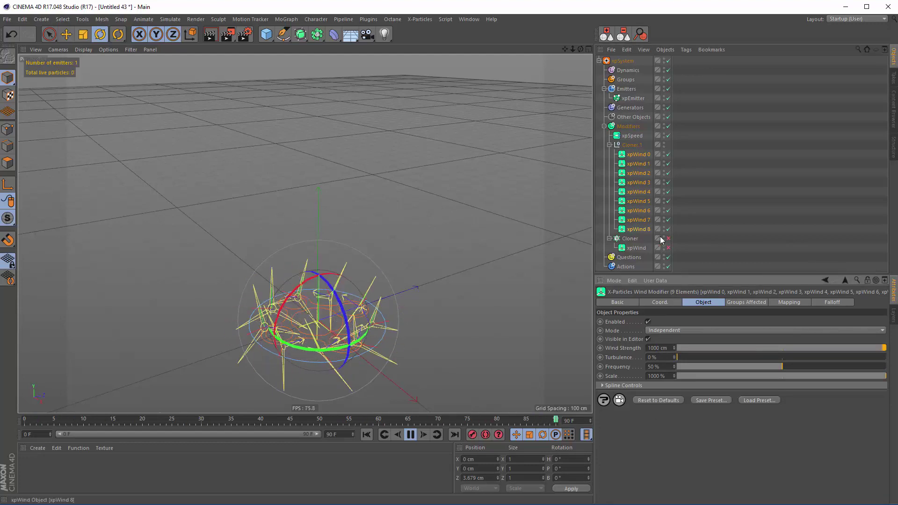
Set the xpSpeed Particle Speed Maximum to 261 cm and extend the timeline to 600 frames to watch the particle column
left_click(632, 136)
left_click_drag(819, 368, 832, 369)
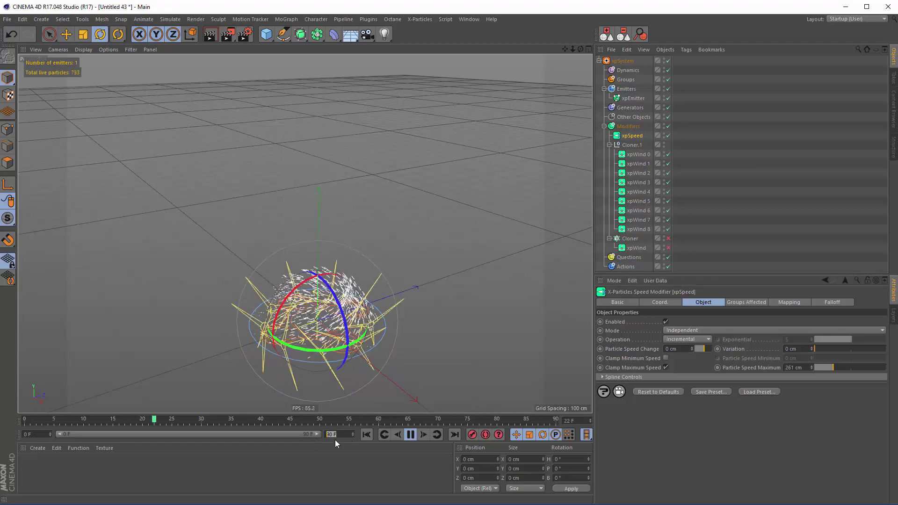
type("600")
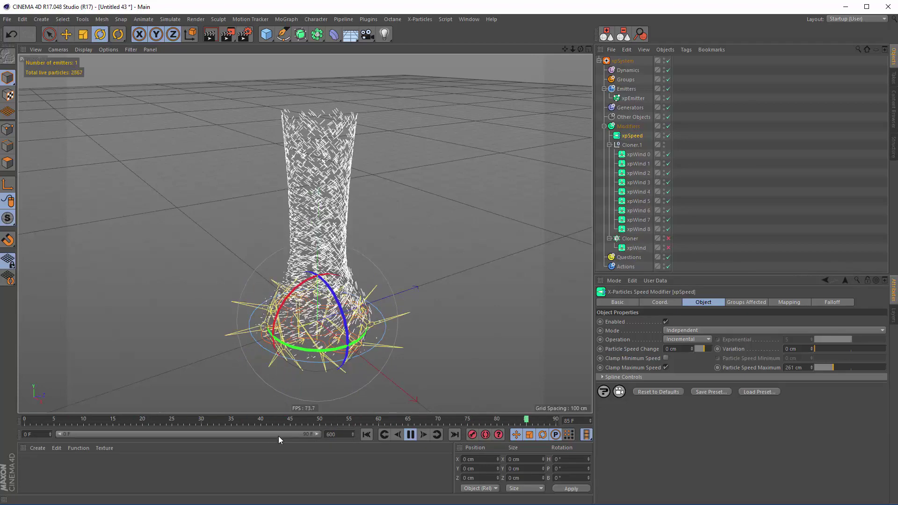
key("Return")
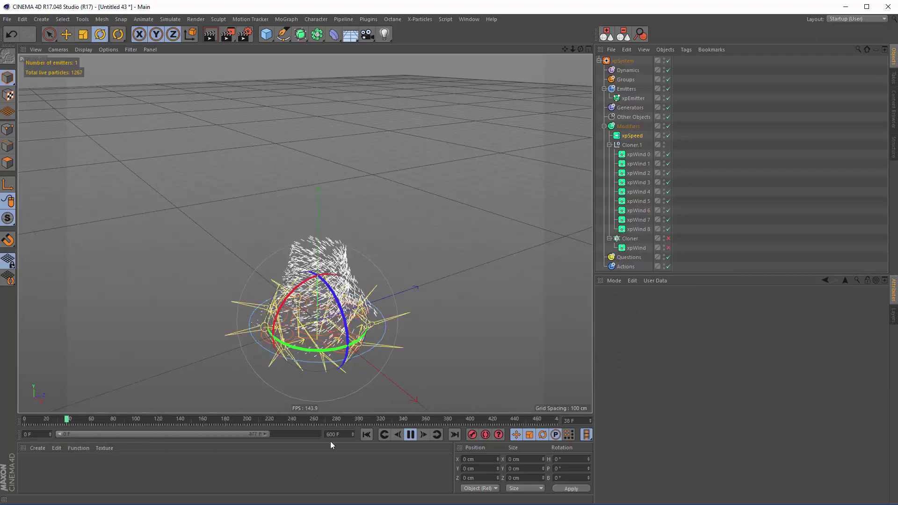
left_click_drag(337, 337, 300, 244, "alt")
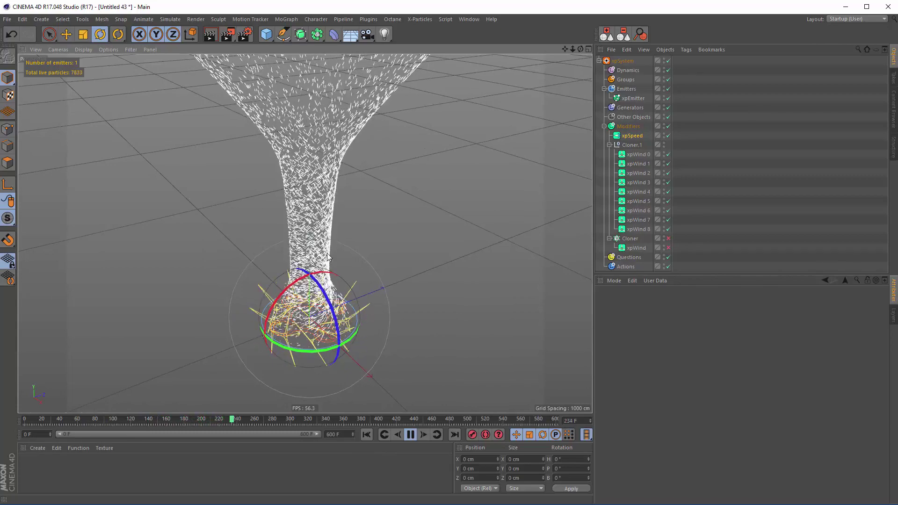
Set Turbulence to 32%, Frequency to 9% and Scale to 72% on all nine wind modifiers, and replay the simulation from a lower angle
left_click(638, 155)
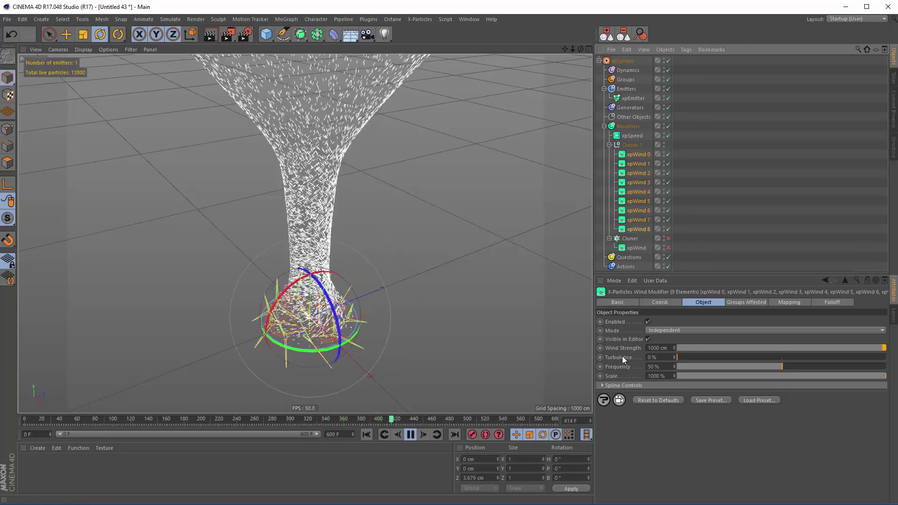
left_click_drag(676, 357, 680, 357)
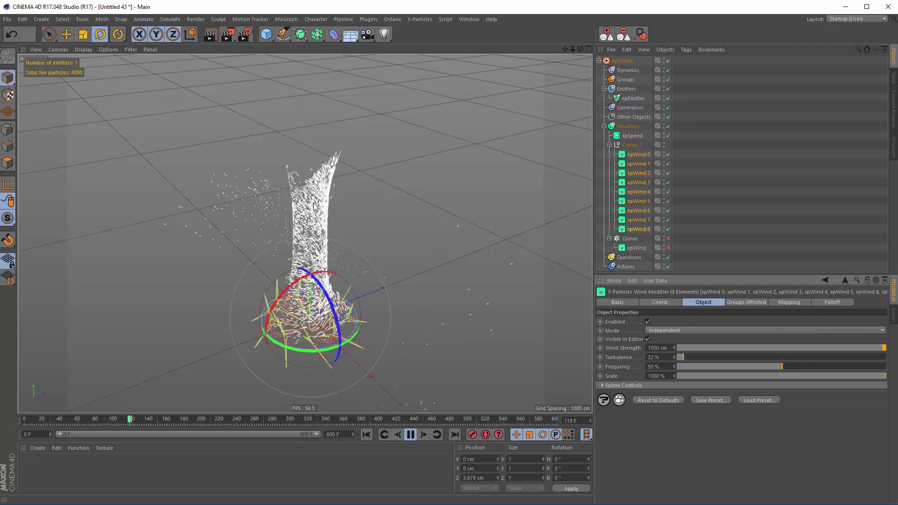
left_click_drag(761, 365, 731, 364)
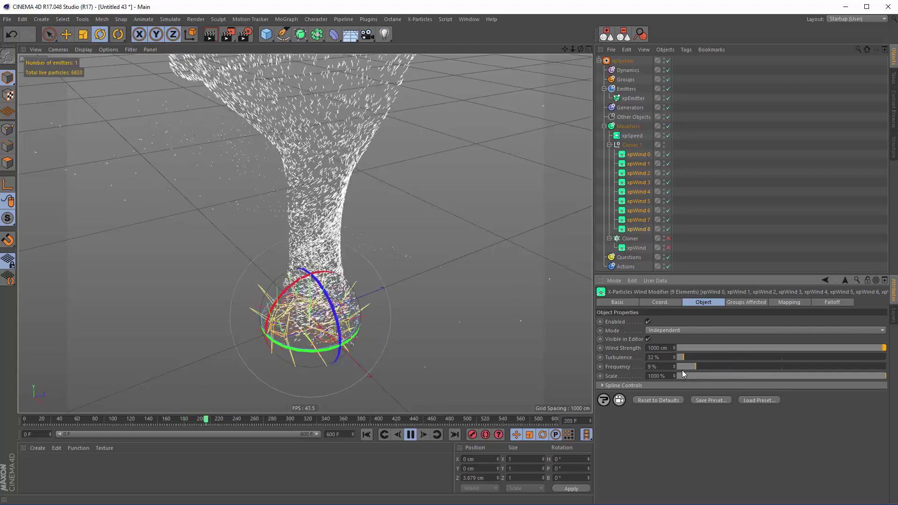
left_click_drag(779, 378, 748, 377)
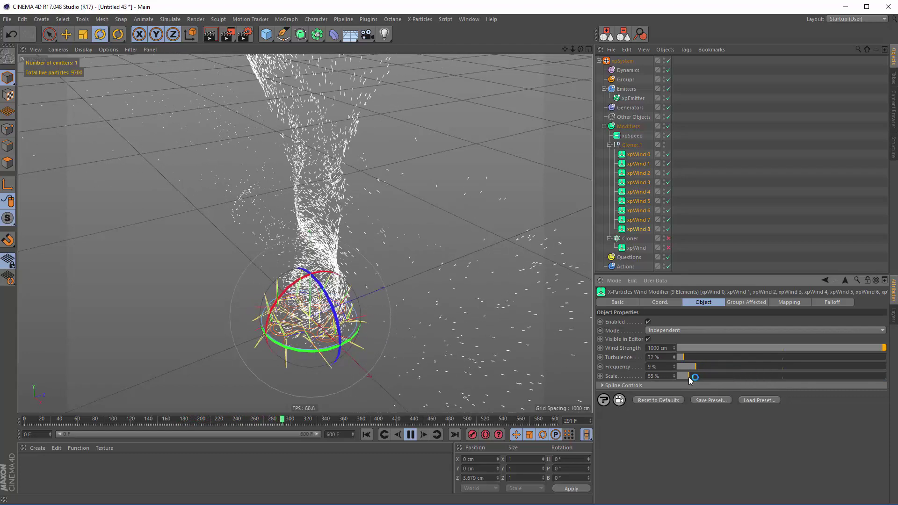
left_click_drag(689, 378, 693, 377)
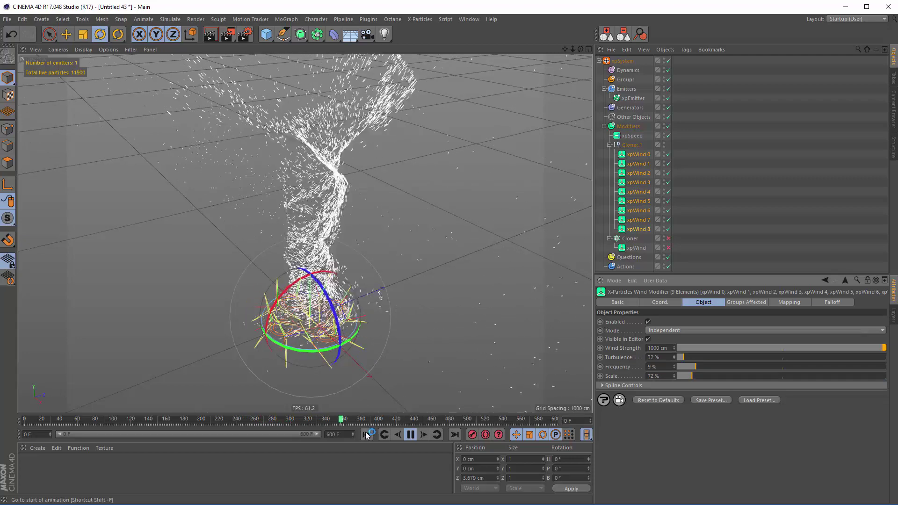
key("shift+f")
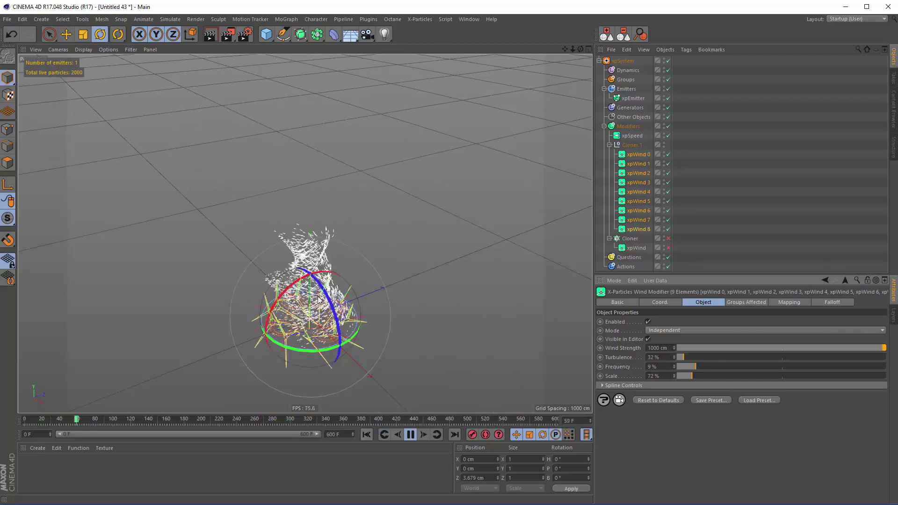
left_click_drag(296, 321, 323, 220, "alt")
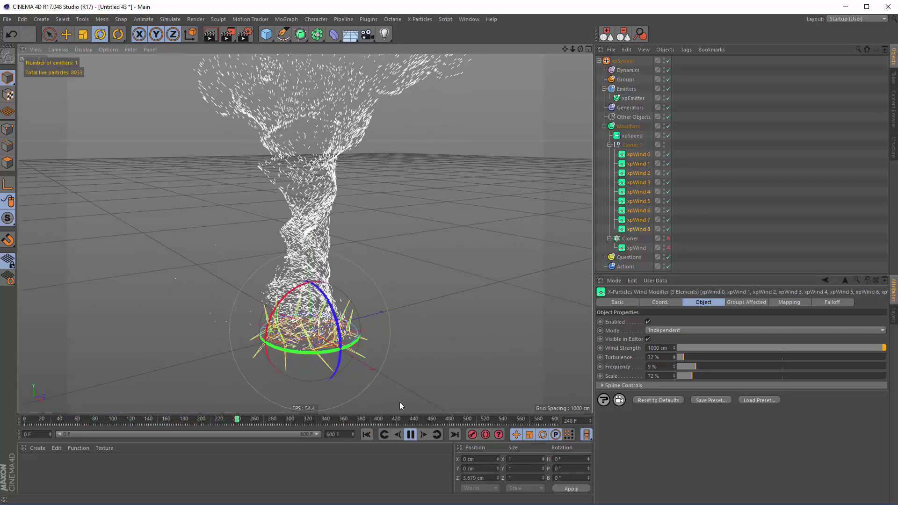
left_click(411, 436)
left_click_drag(381, 378, 343, 207, "alt")
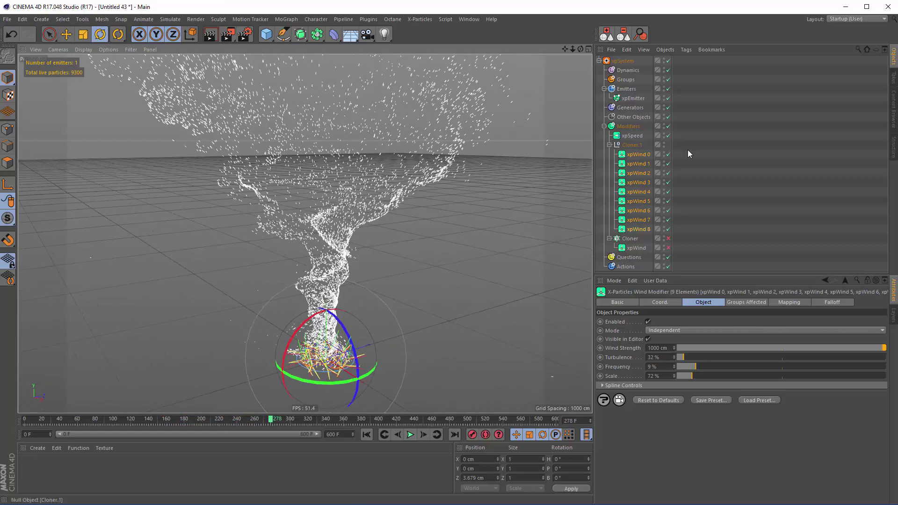
Add an X-Particles Gravity modifier to the Modifiers group and replay the simulation from the start
left_click(629, 126)
left_click(670, 350)
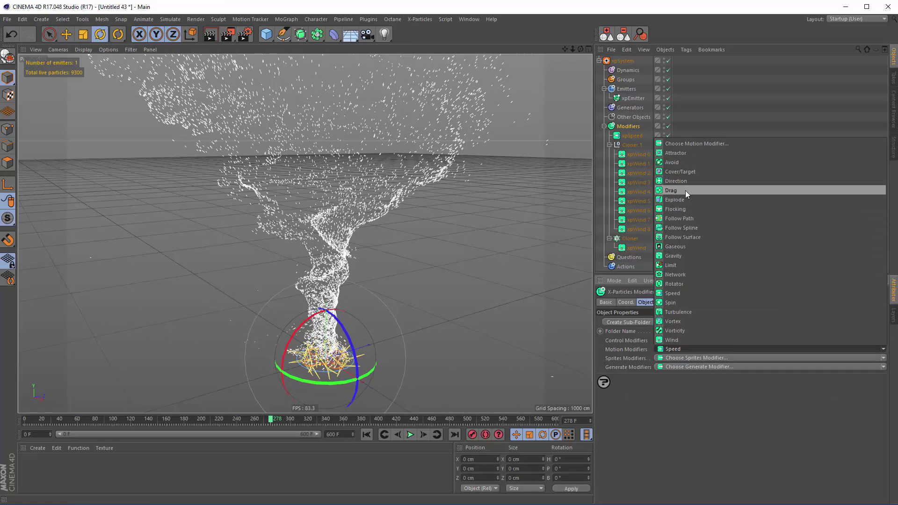
left_click(675, 256)
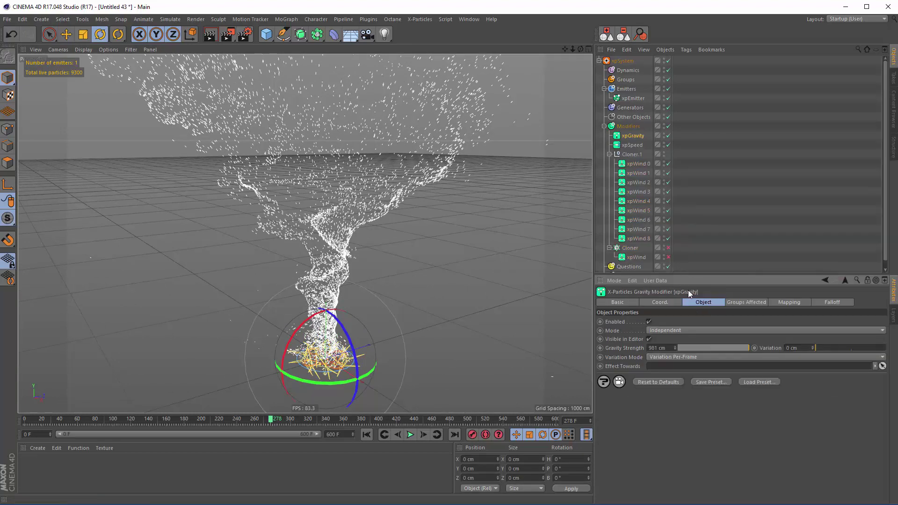
left_click(367, 435)
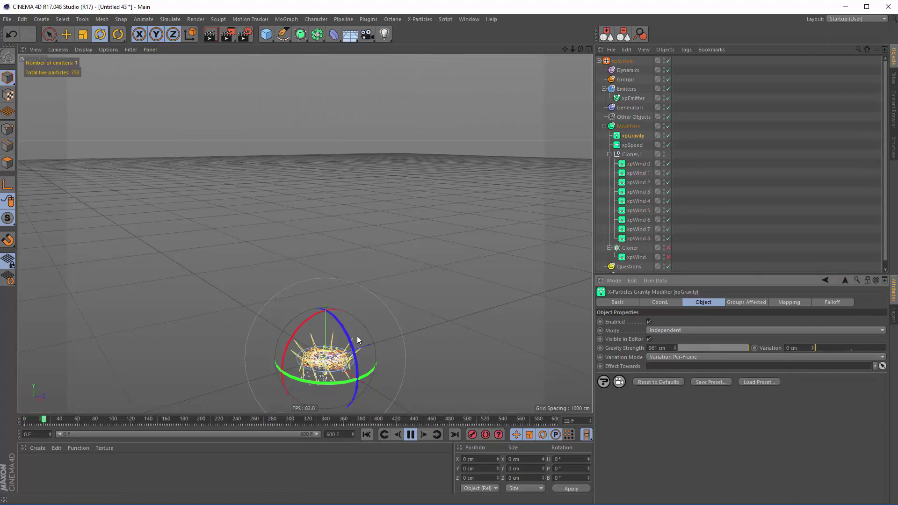
left_click_drag(384, 335, 348, 323, "alt")
Set the xpGravity Gravity Strength to 110 cm while checking the twister, and pause the playback
left_click_drag(734, 349, 724, 348)
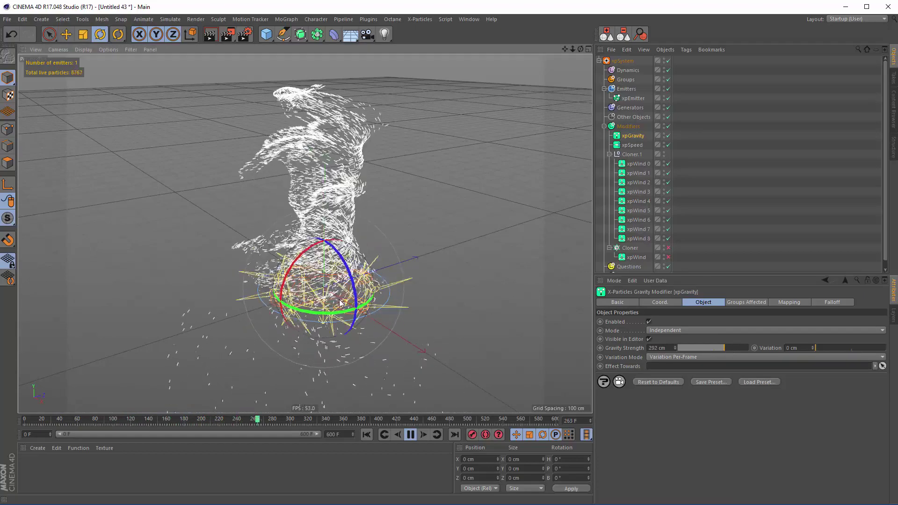
left_click_drag(337, 234, 342, 204, "alt")
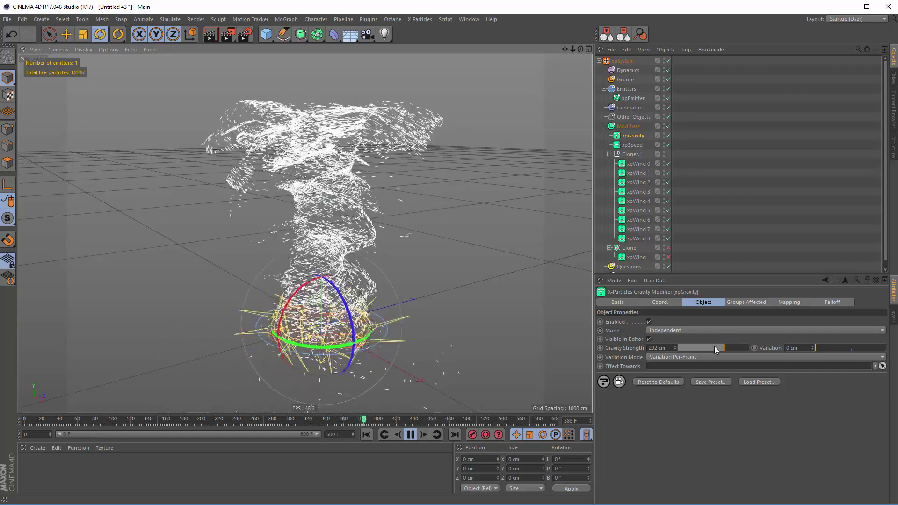
left_click(727, 349)
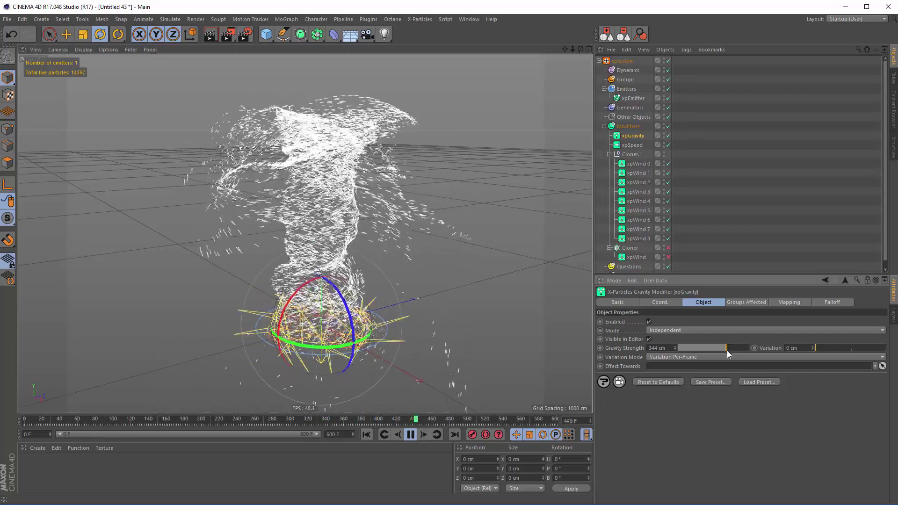
mouse_move(726, 348)
left_mouse_down()
mouse_move(718, 356)
mouse_move(693, 342)
mouse_move(721, 350)
left_mouse_up()
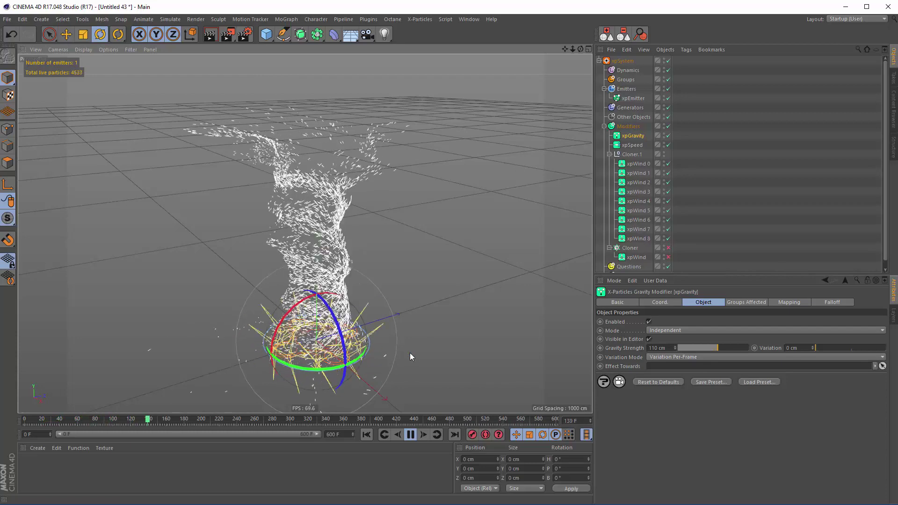
left_click(410, 434)
left_click_drag(347, 333, 280, 282, "alt")
scroll(321, 296, "up", 4)
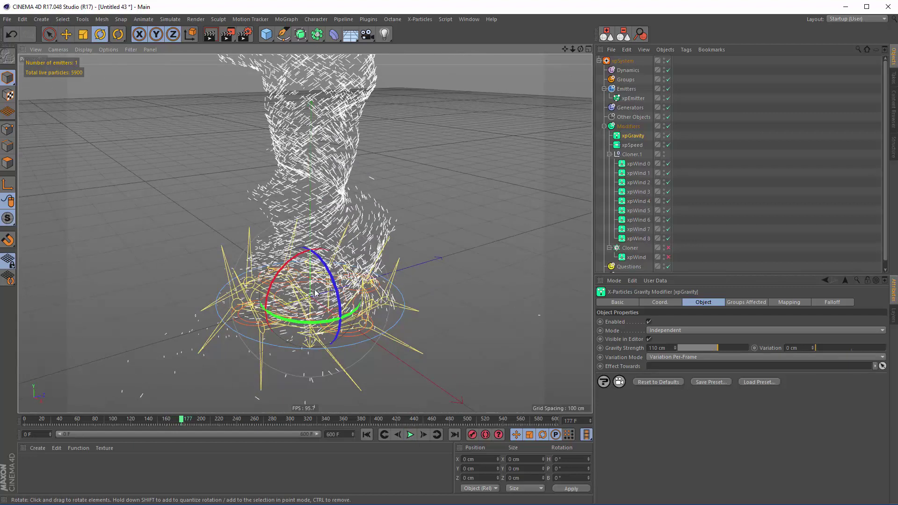
Add an XPresso tag to the Object.1 null and place its editor so the object list stays accessible
left_click(630, 155)
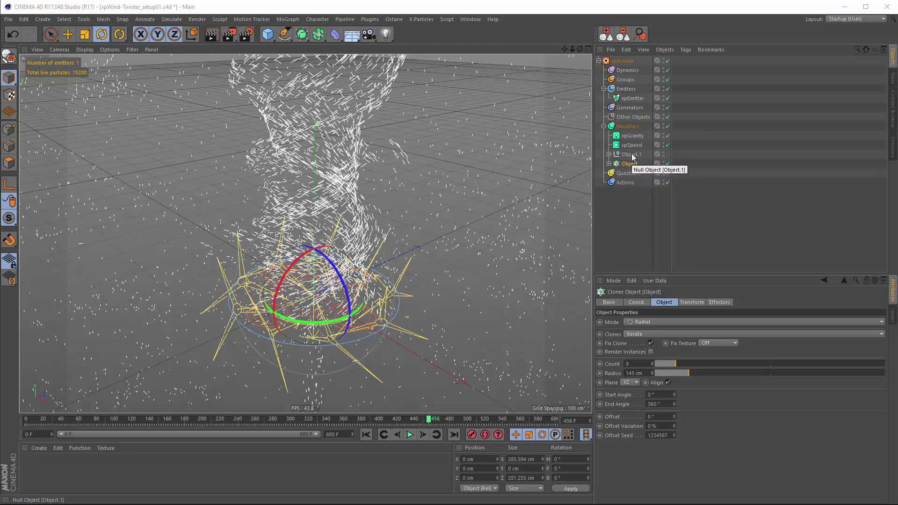
left_click(631, 156)
right_click(631, 157)
mouse_move(686, 129)
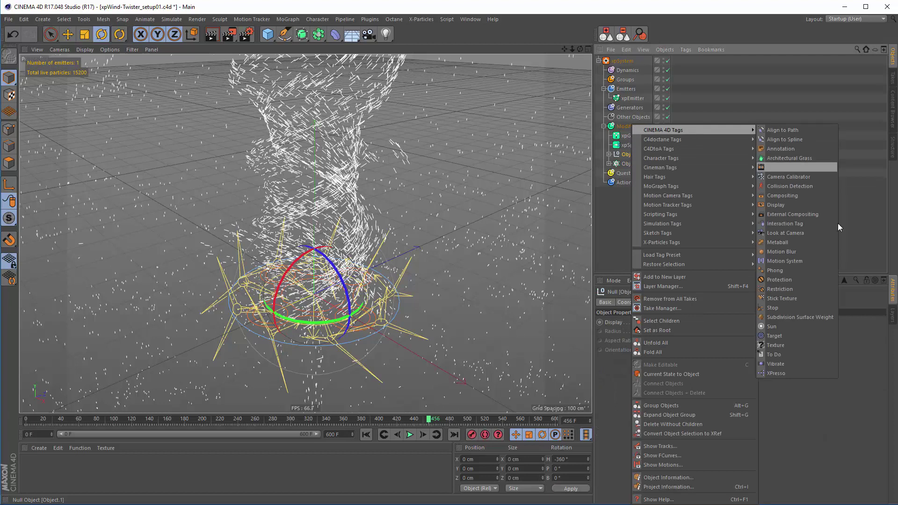
left_click(789, 375)
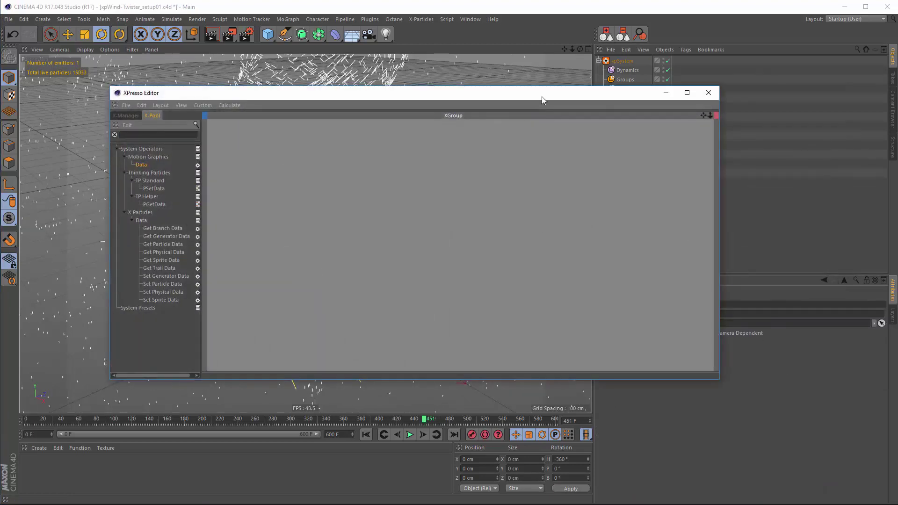
left_click_drag(542, 100, 422, 106)
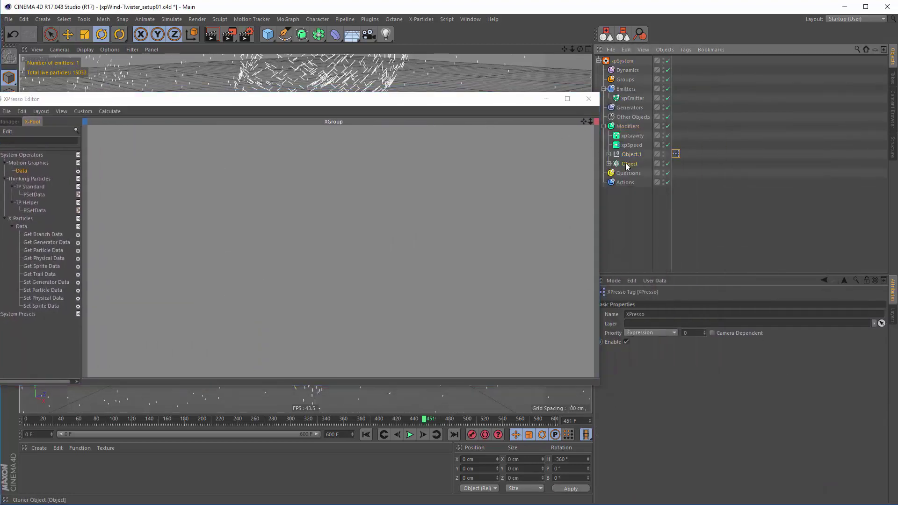
Place the Object cloner and the Object.1 null as separate nodes in the XPresso graph, and rename the cloner to Control
left_click_drag(627, 164, 244, 222)
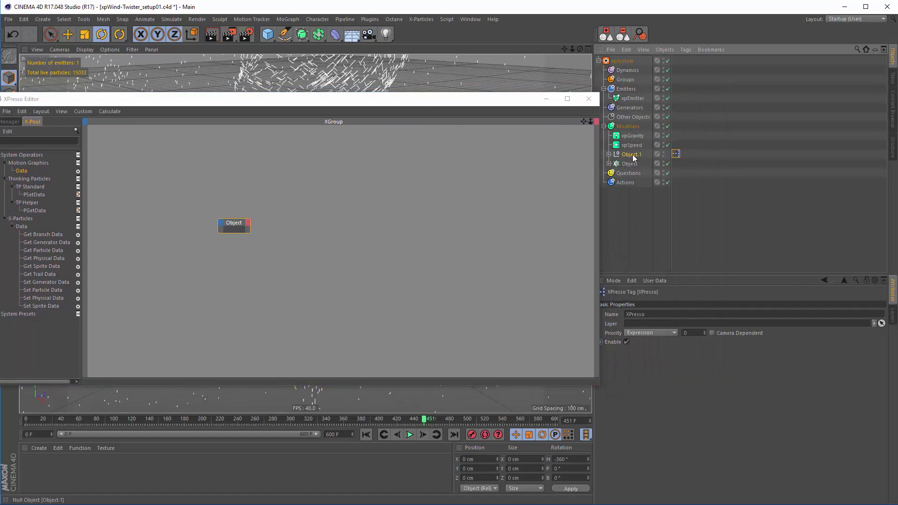
left_click_drag(633, 156, 416, 194)
left_click_drag(240, 235, 243, 256)
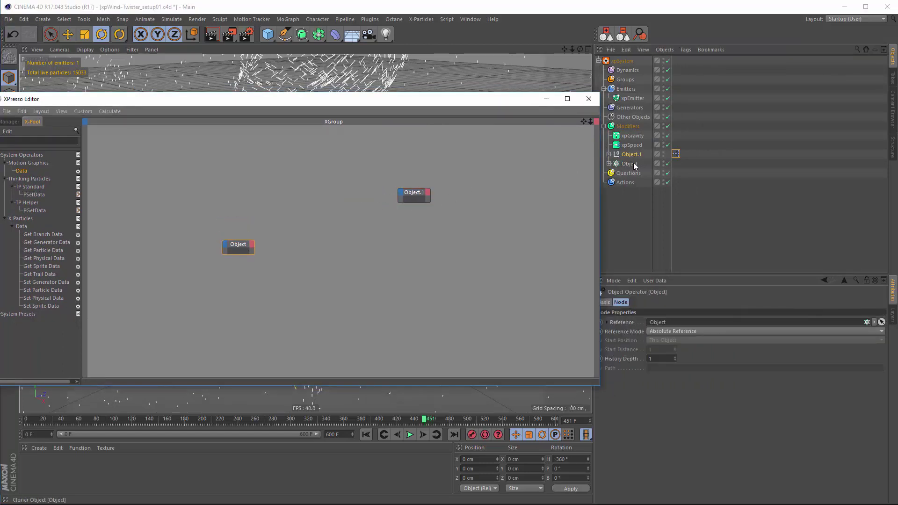
double_click(632, 164)
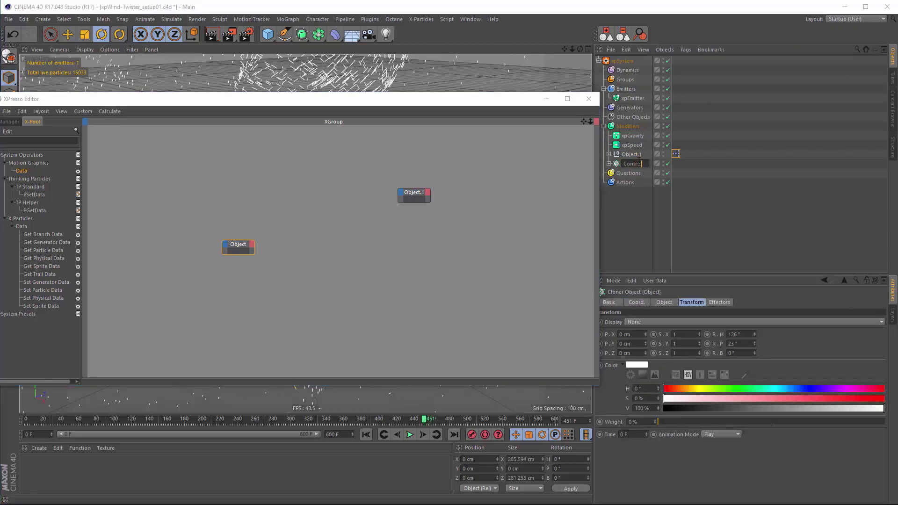
key("Return")
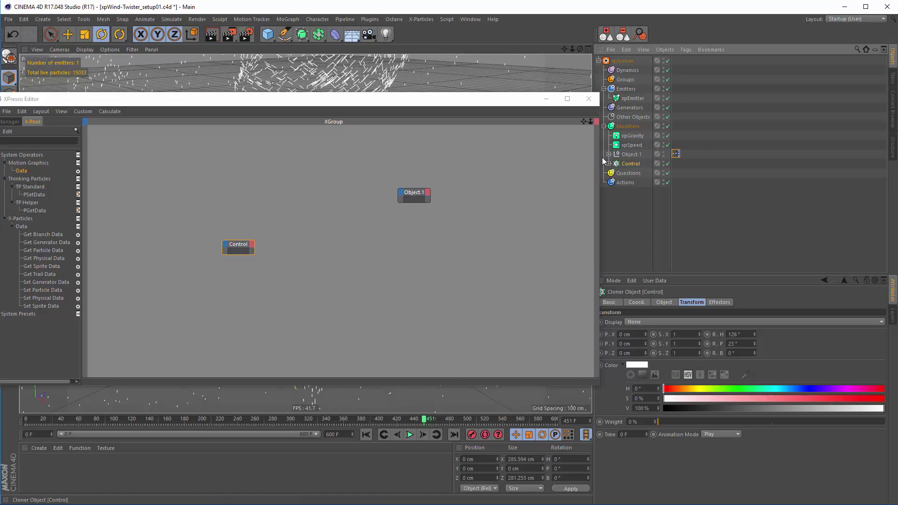
Rename the Object.1 null to Fan-Rig and add a Hierarchy iterator node to the XPresso graph
double_click(644, 151)
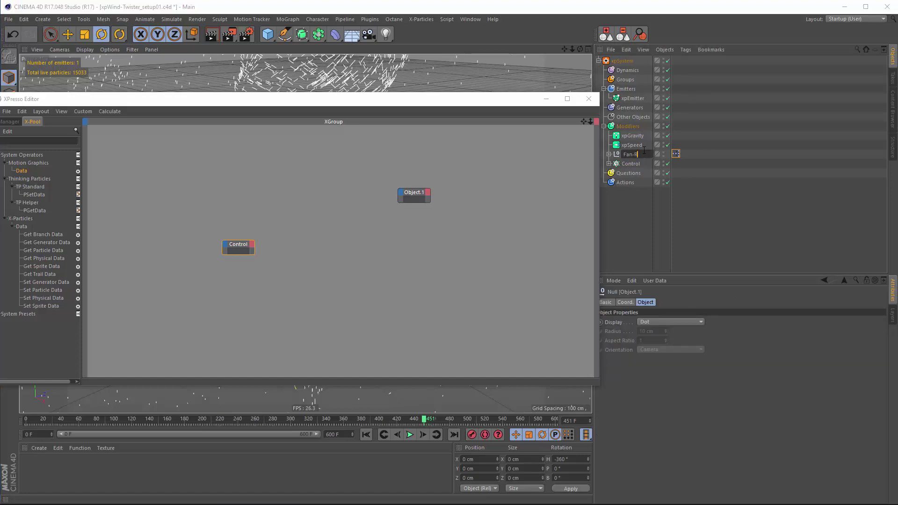
key("Return")
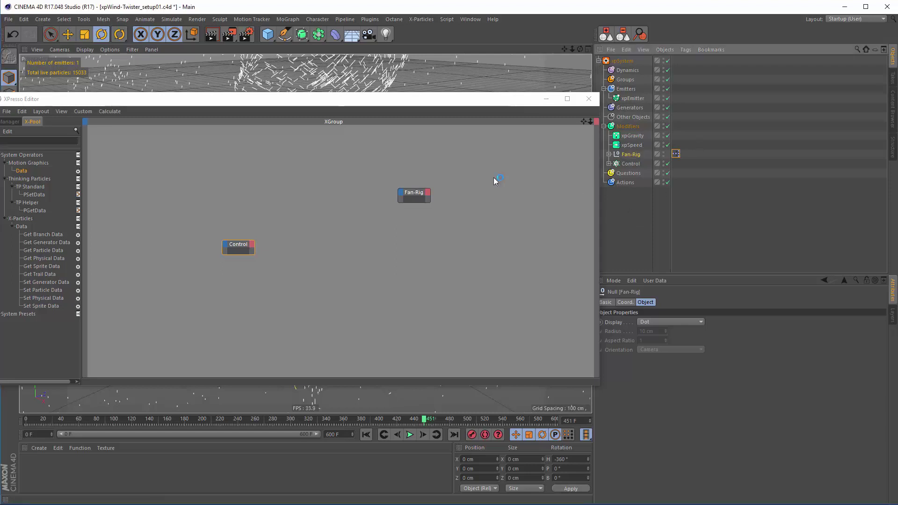
left_click_drag(351, 102, 388, 106)
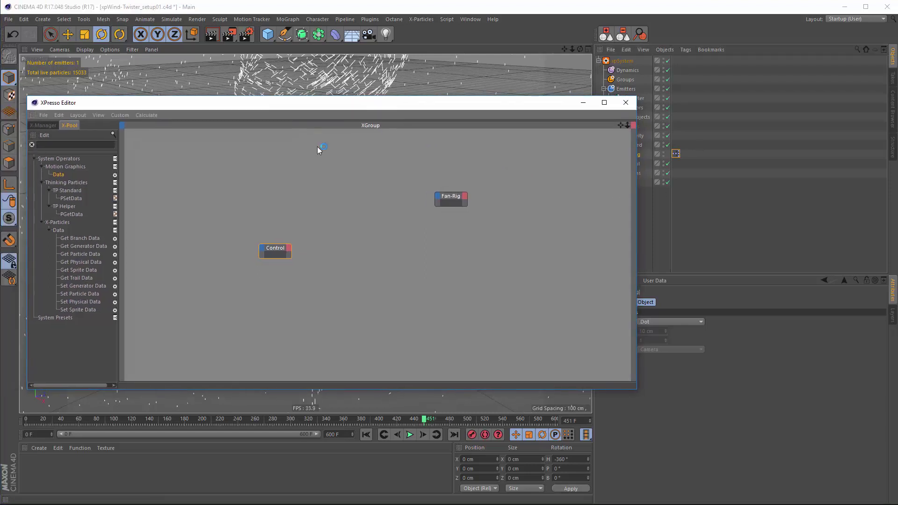
left_click(64, 145)
type("Hiera")
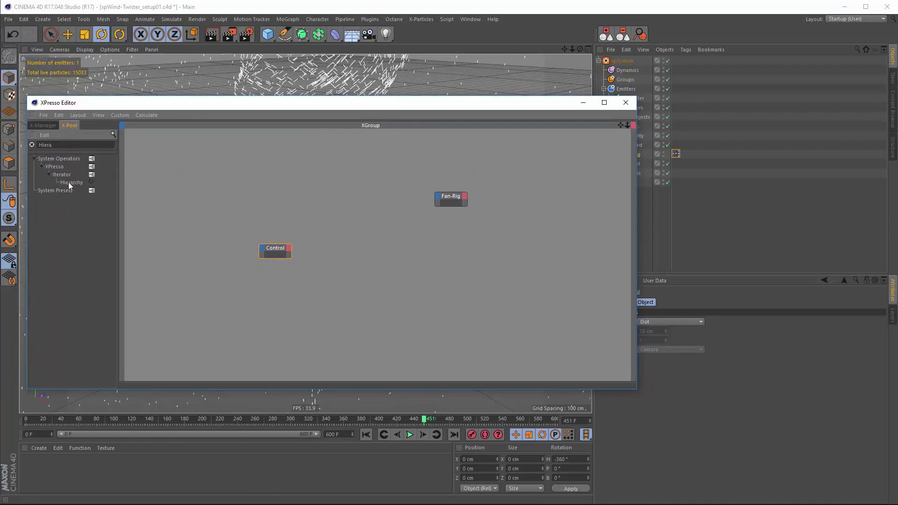
left_click_drag(281, 202, 250, 202)
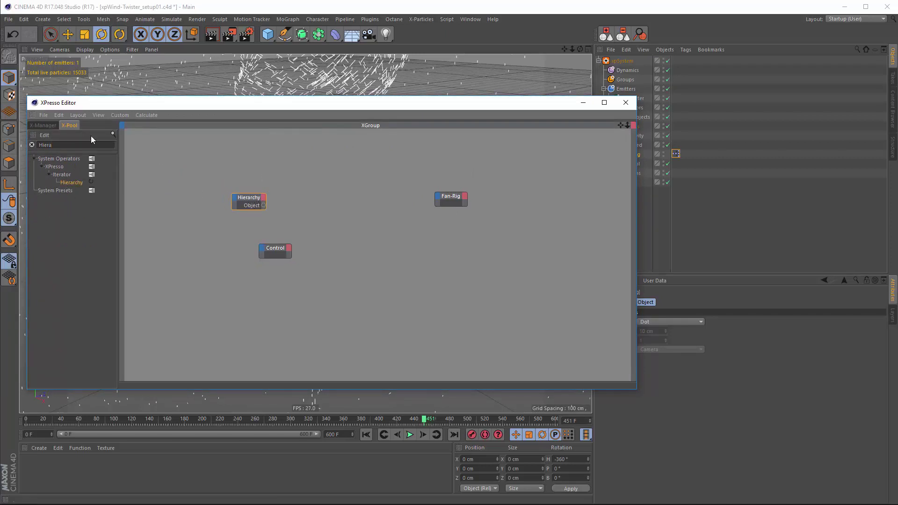
Find the Object Index operator and place it beside the Hierarchy node in the XPresso graph
key("BackSpace")
key("BackSpace")
key("BackSpace")
key("BackSpace")
key("BackSpace")
type("Object")
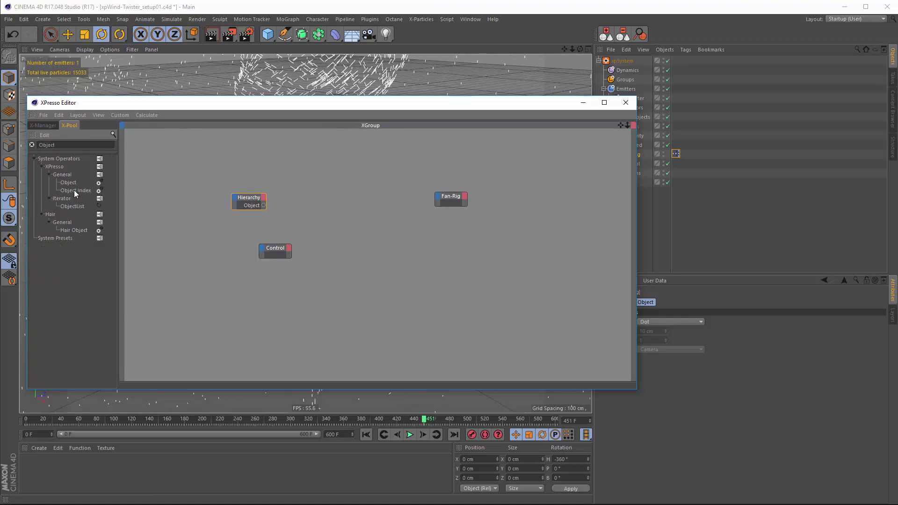
left_click_drag(321, 207, 321, 206)
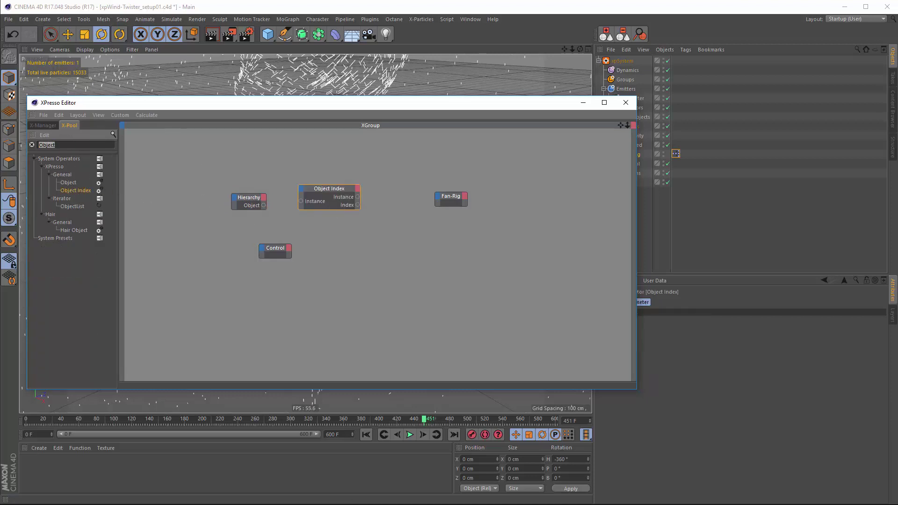
Add a Motion Graphics Data node below Object Index and Fan-Rig, spacing the nodes apart
type("Data")
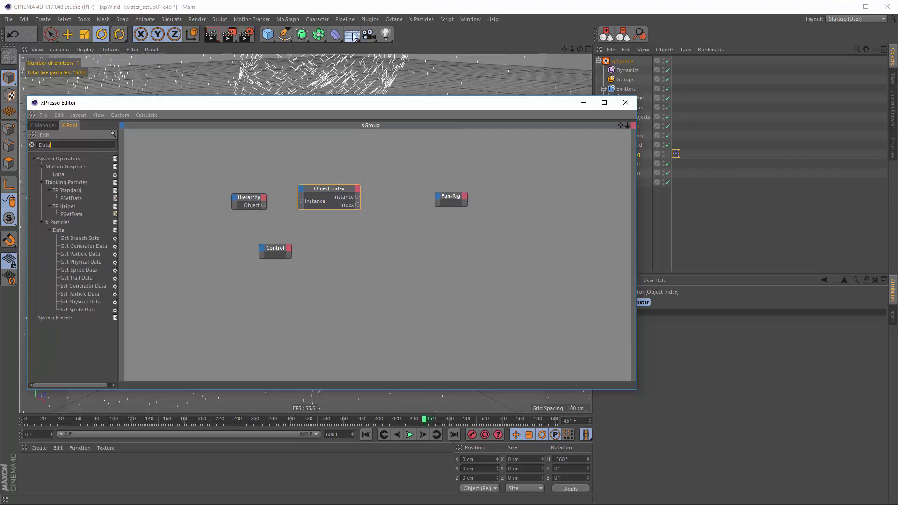
left_click_drag(467, 268, 429, 246)
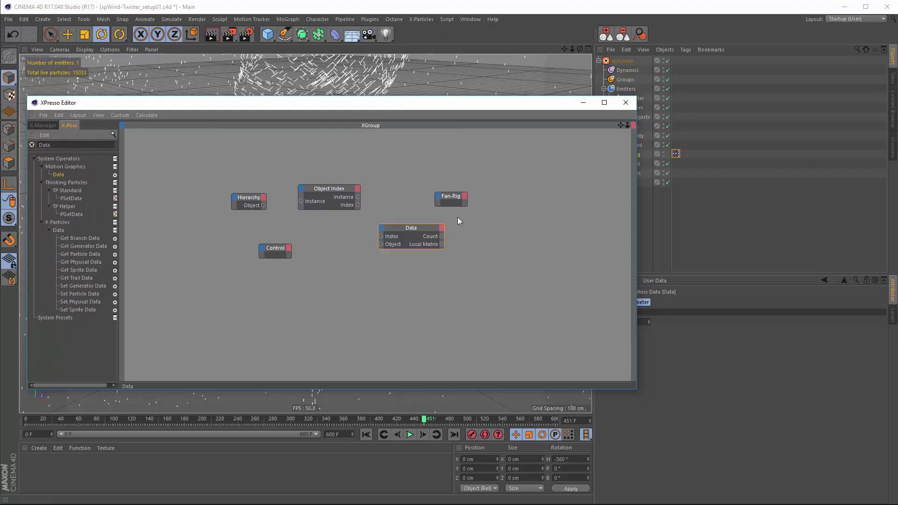
left_click_drag(453, 198, 499, 197)
left_click_drag(409, 231, 421, 231)
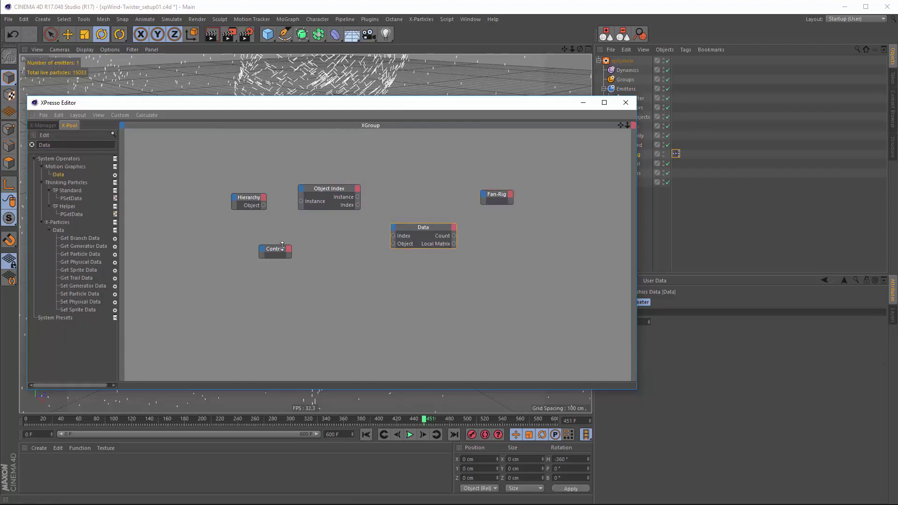
Connect the Hierarchy node's Object output to Object Index's Instance input, and Object Index's Index output to the Data node's Index input
left_click_drag(282, 247, 283, 243)
left_click_drag(261, 197, 229, 197)
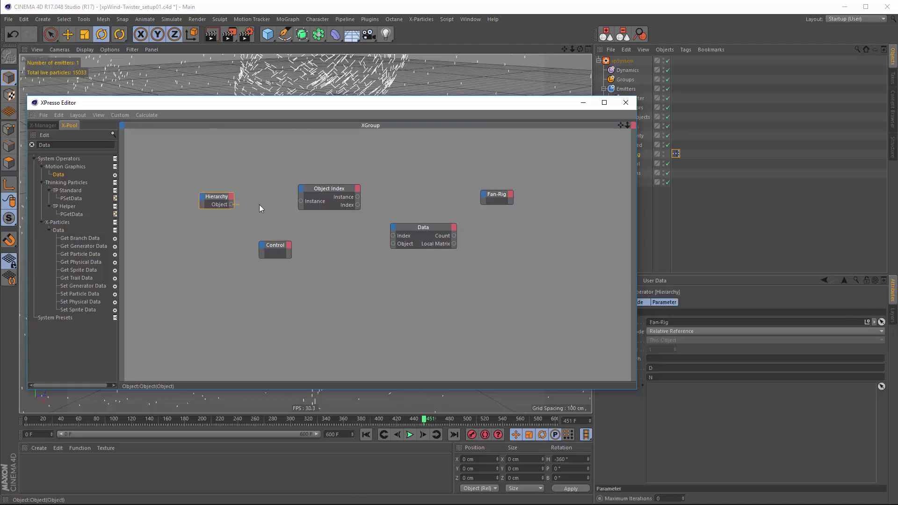
left_click_drag(301, 205, 301, 204)
left_click_drag(356, 202, 345, 198)
left_click_drag(277, 249, 275, 245)
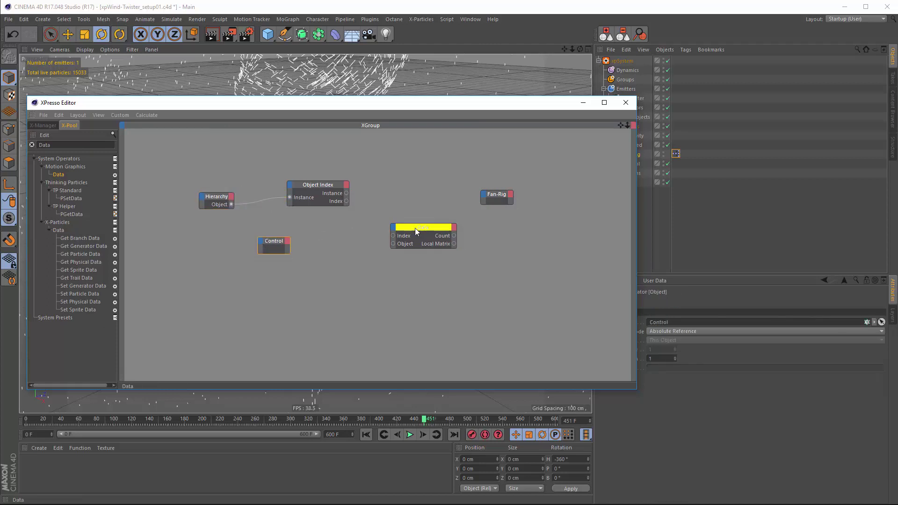
left_click_drag(415, 229, 396, 225)
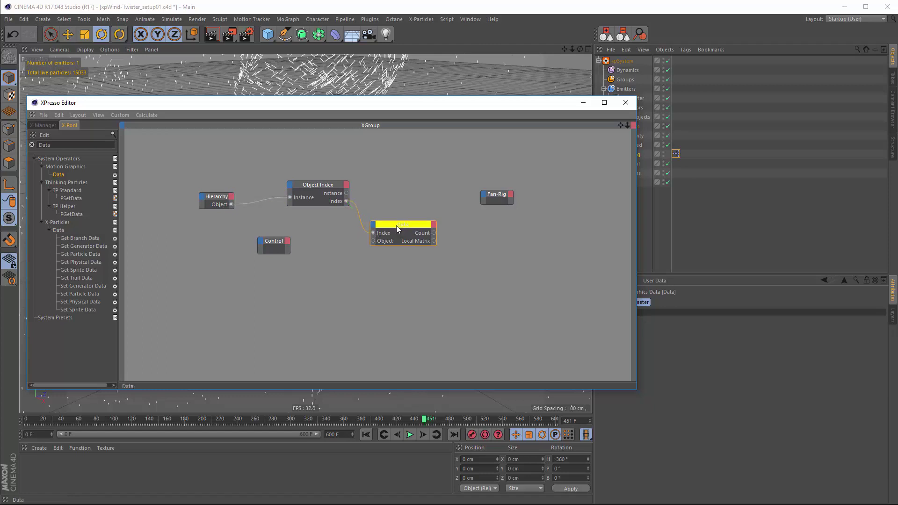
Add an Object output to the Control node and connect it to the Data node's Object input
left_click(287, 242)
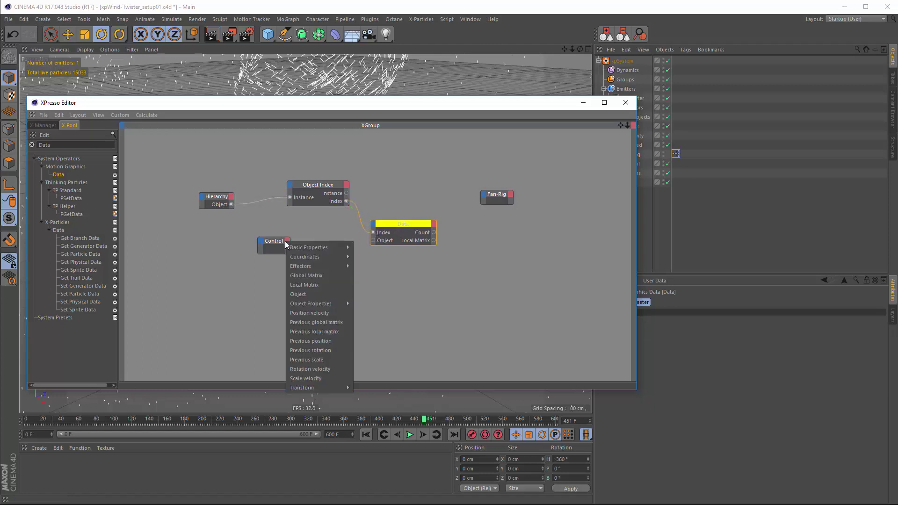
left_click(299, 295)
left_click_drag(367, 241, 393, 219)
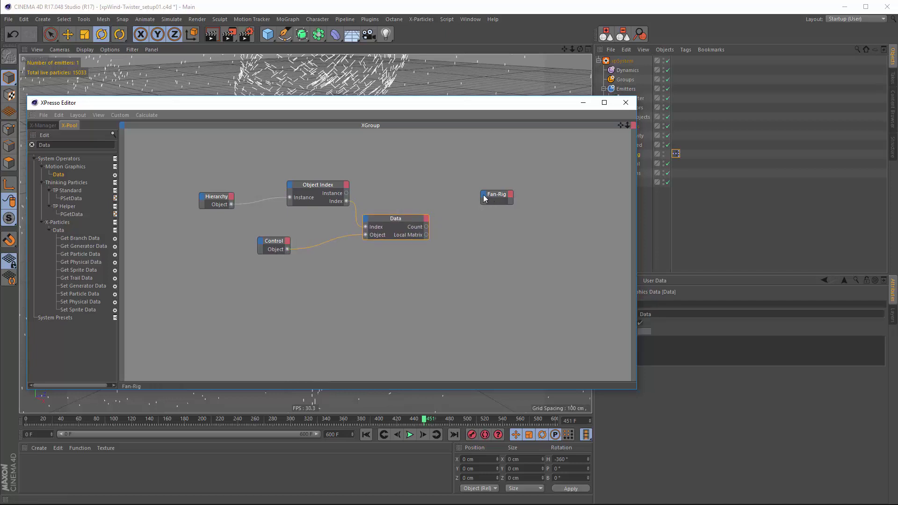
Add an Object input to an enlarged Fan-Rig node and connect Object Index's Instance output to it
left_click(484, 195)
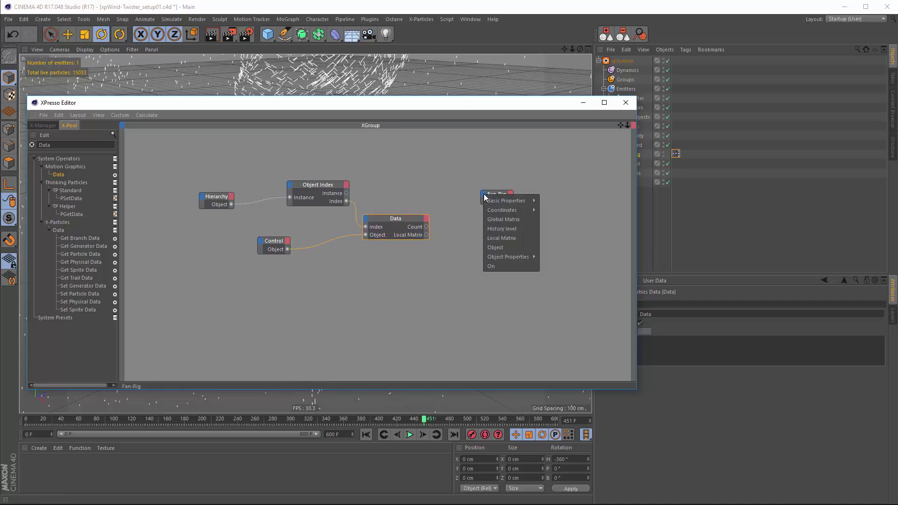
left_click(497, 248)
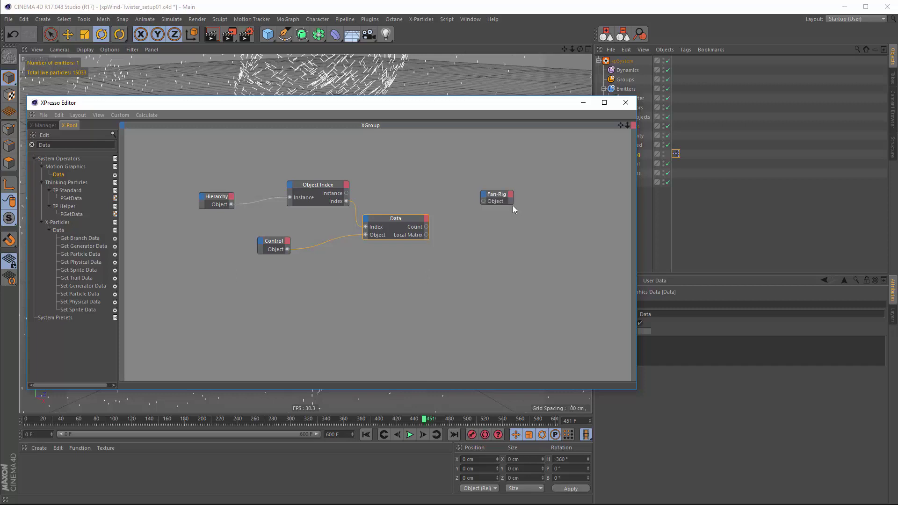
left_click_drag(513, 205, 526, 234)
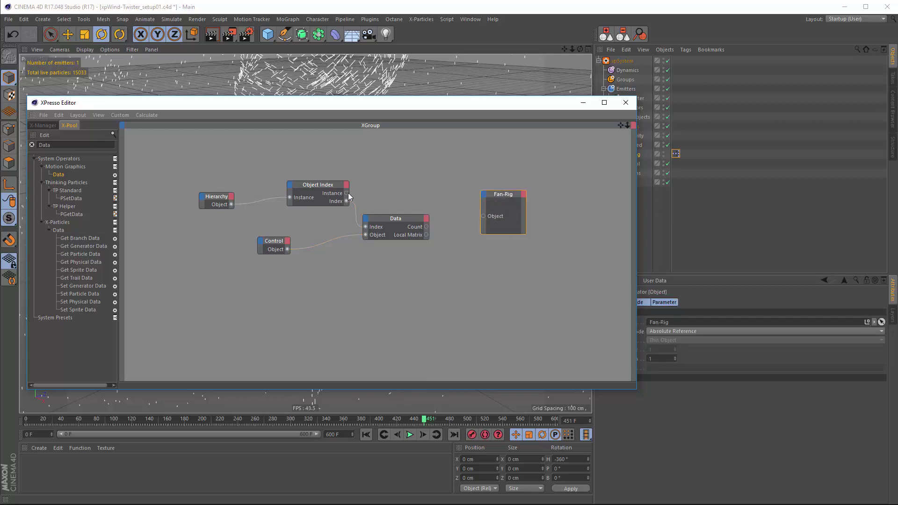
left_click_drag(346, 193, 374, 198)
left_click_drag(484, 216, 484, 215)
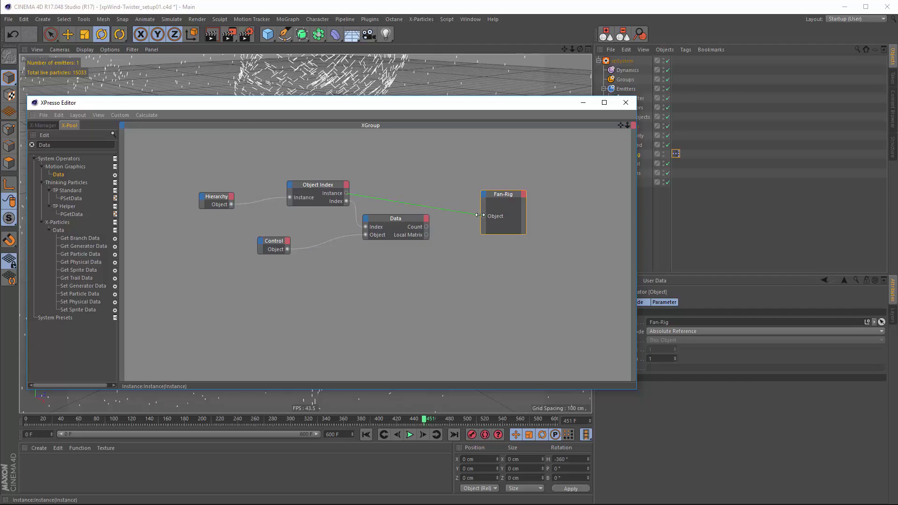
Add a Global Matrix input to Fan-Rig and a Global Matrix output to the Data node, and connect them
left_click(485, 194)
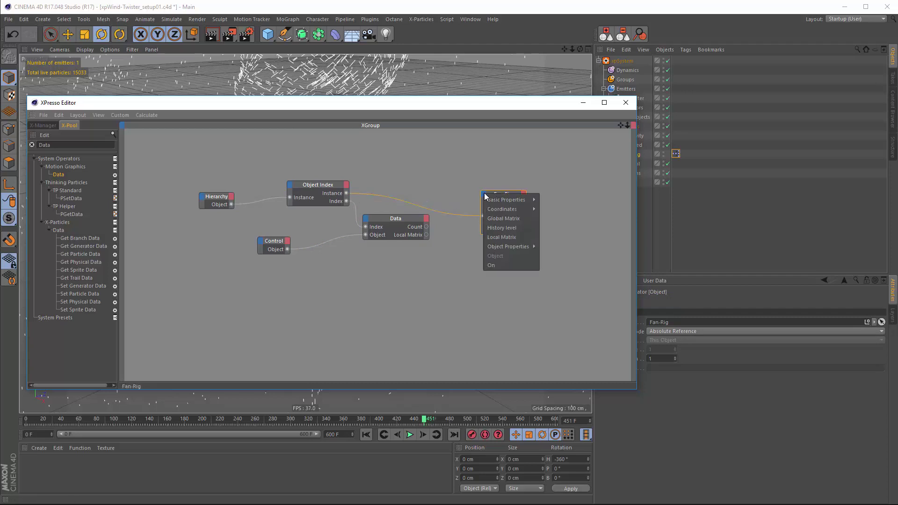
left_click(504, 219)
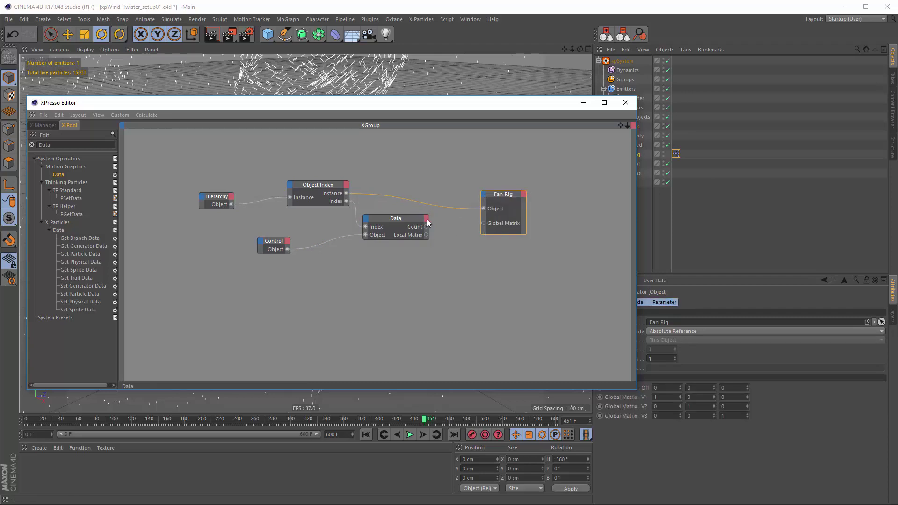
left_click(426, 219)
left_click(440, 245)
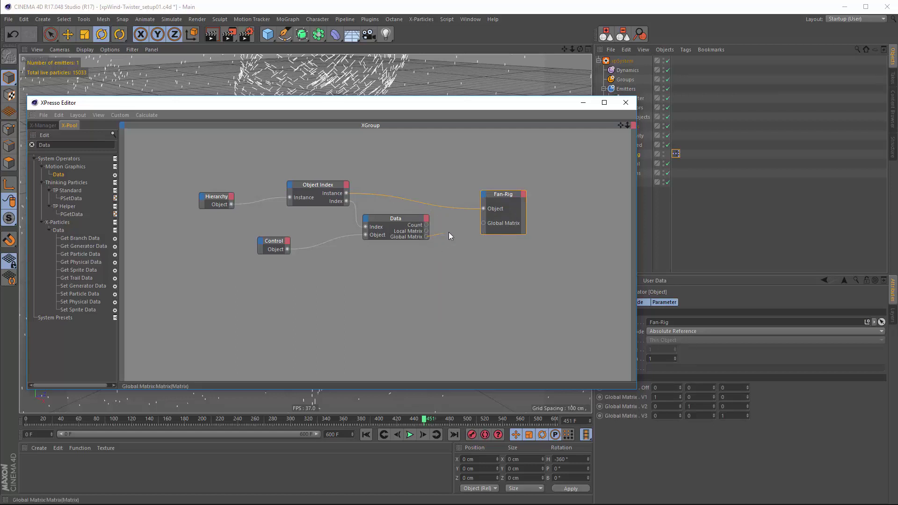
left_click_drag(482, 224, 481, 223)
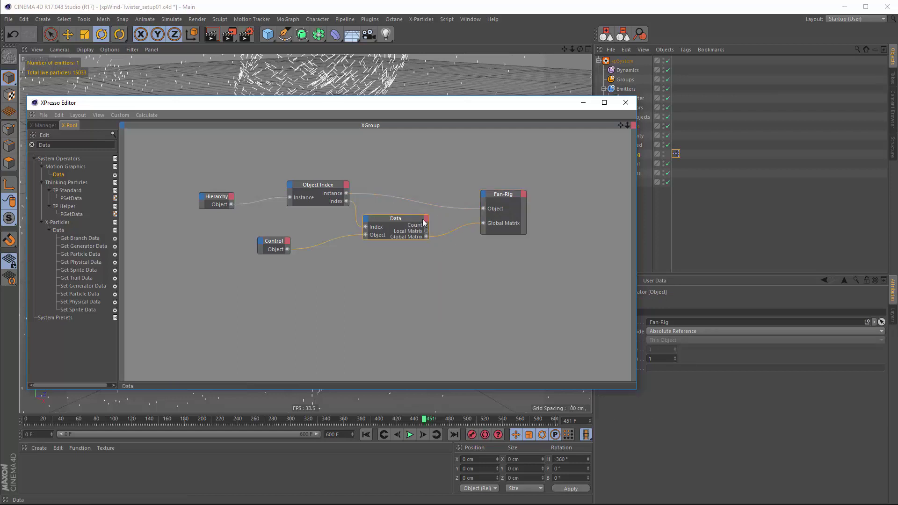
Tidy the layout of the connected XPresso nodes and close the XPresso editor
left_click_drag(396, 218, 415, 216)
left_click_drag(316, 189, 316, 198)
left_click_drag(273, 241, 274, 232)
left_click_drag(217, 196, 217, 195)
left_click(625, 103)
Replay the simulation from the start and set the Control cloner's radius to 102 cm while it plays
left_click(355, 411)
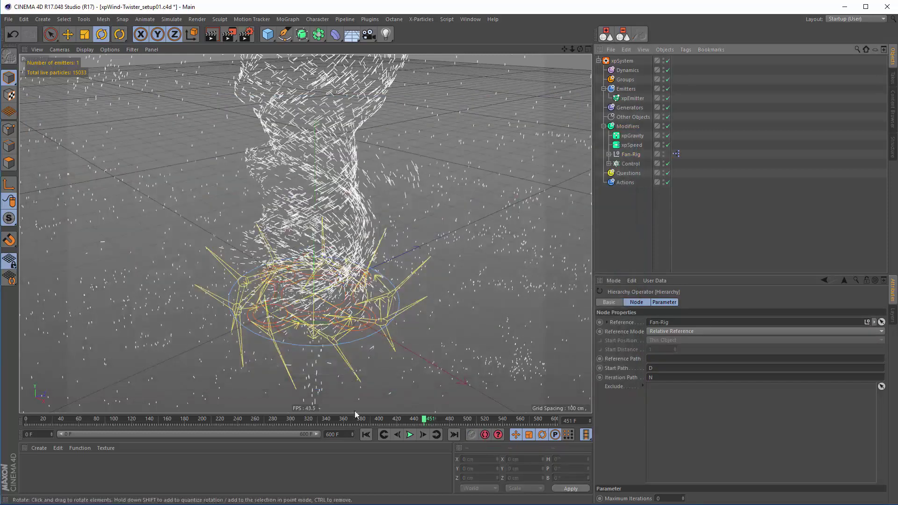
left_click(364, 435)
left_click(410, 434)
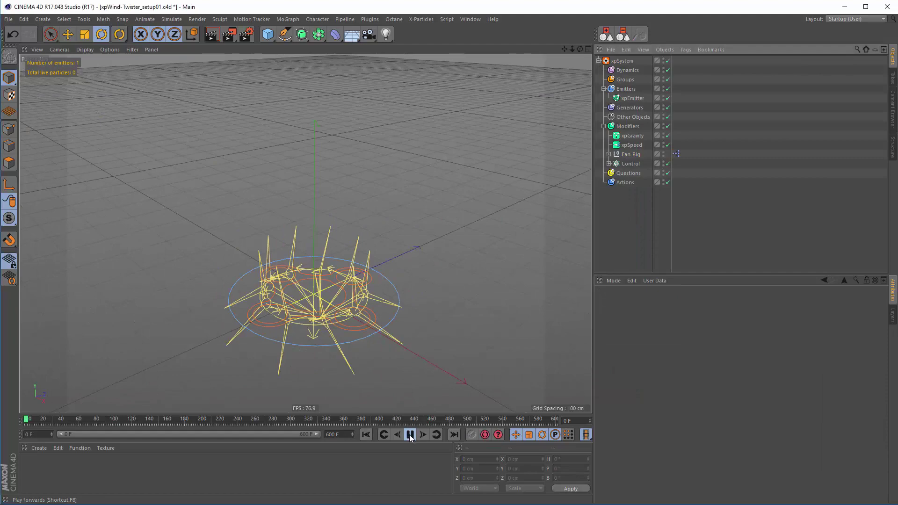
left_click(632, 163)
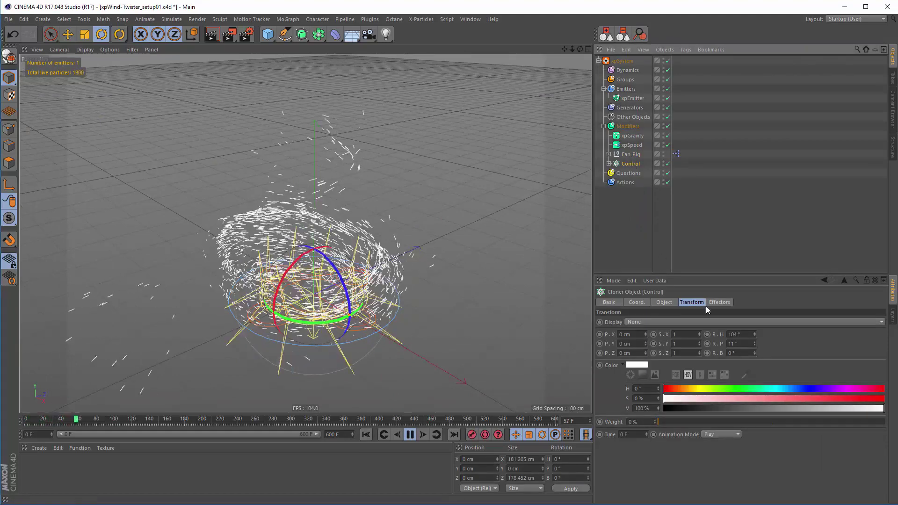
left_click(665, 302)
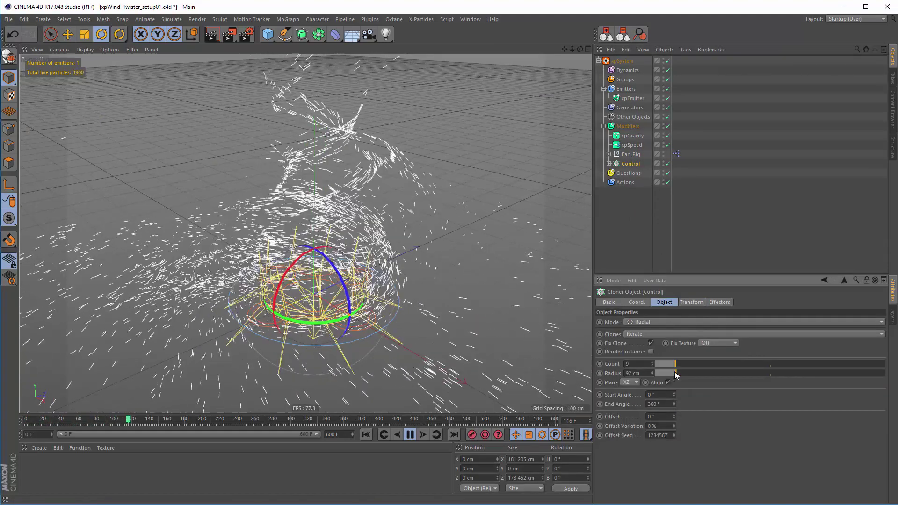
mouse_move(664, 373)
left_mouse_down()
mouse_move(701, 373)
mouse_move(675, 366)
left_mouse_up()
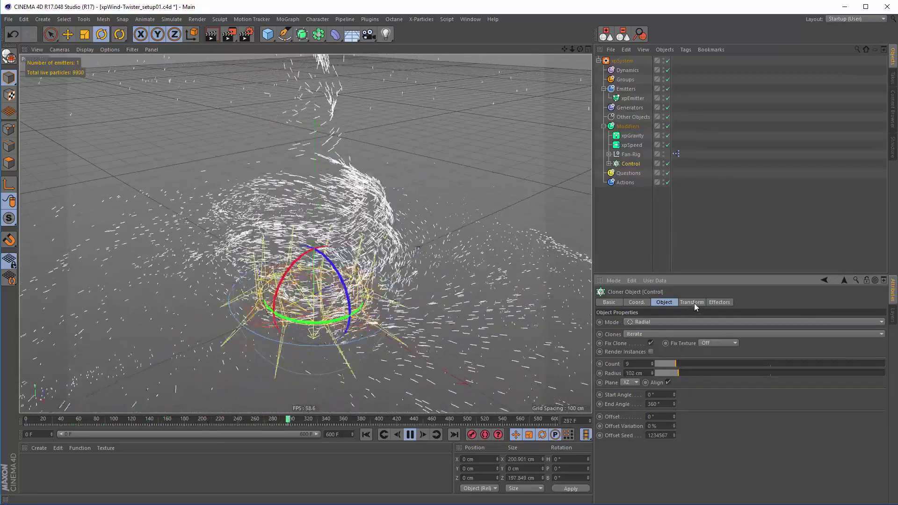
Set the Control cloner's transform rotation to -115° heading and 13° pitch while watching the twister
left_click(693, 302)
left_click_drag(754, 332, 743, 408)
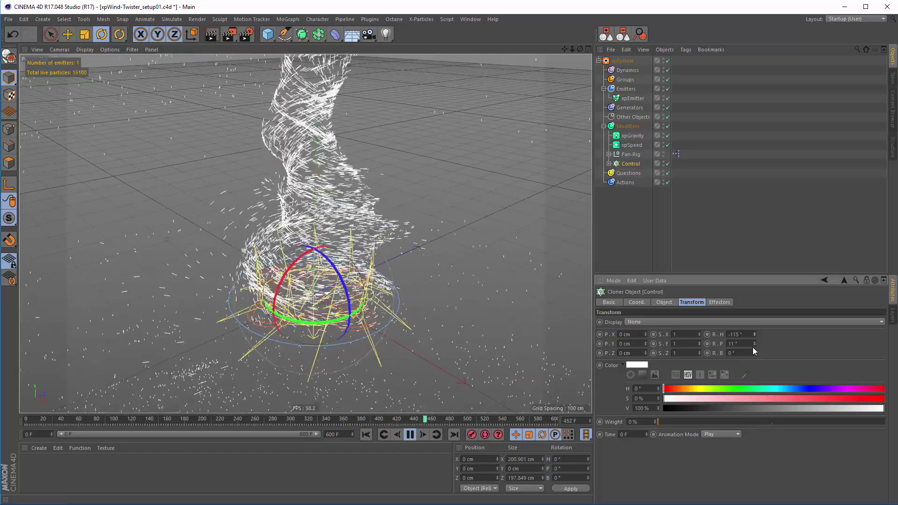
left_click_drag(754, 344, 754, 345)
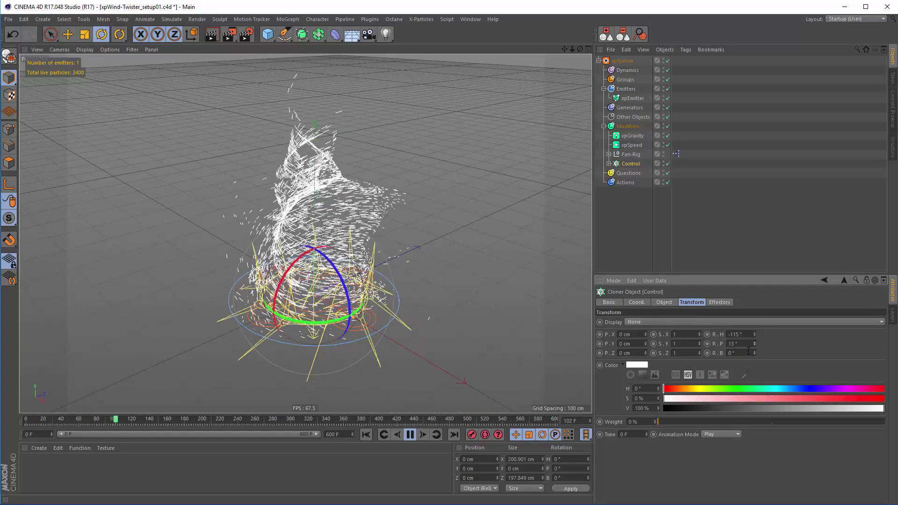
Check the twister from another angle and play part of the Wind-Twister trailer video as a reference
left_click_drag(328, 281, 326, 240, "alt")
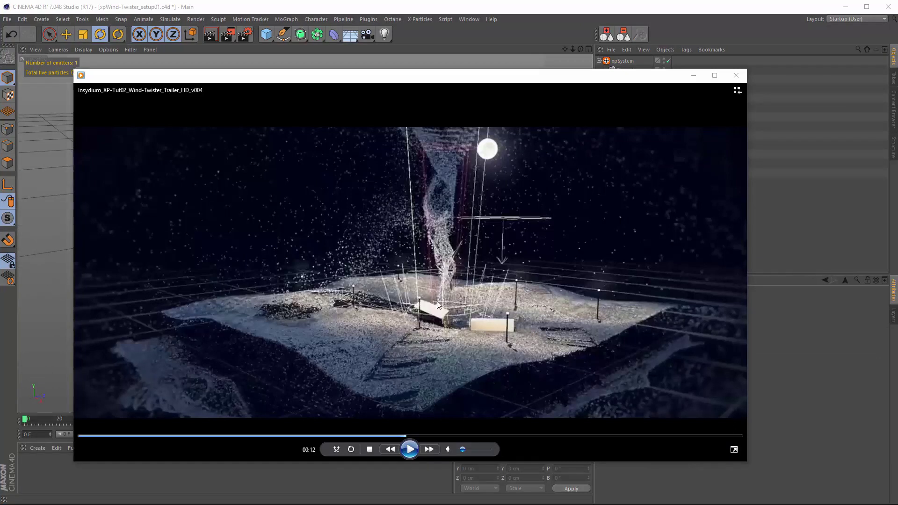
left_click(410, 451)
left_click(411, 453)
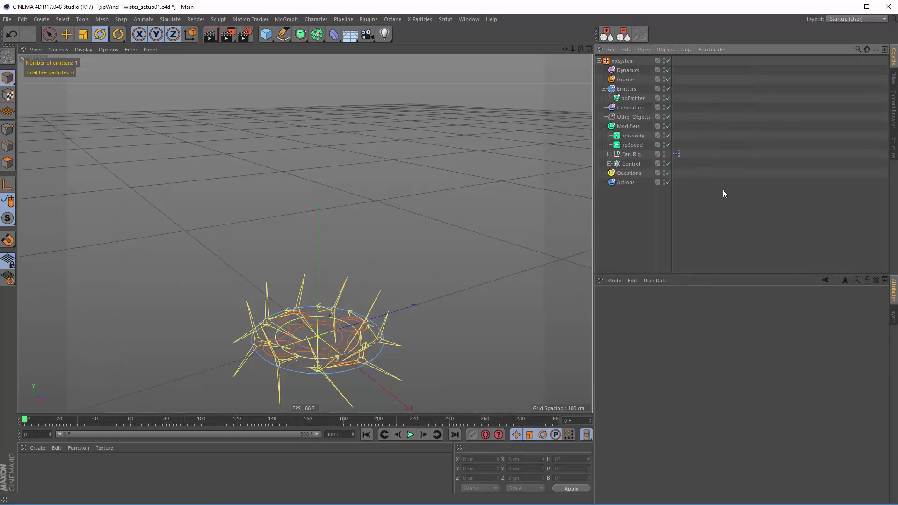
Add a Plane under the fan rig and scale it to about 1021 cm in width and depth
left_click_drag(323, 270, 367, 270, "alt")
left_click(271, 40)
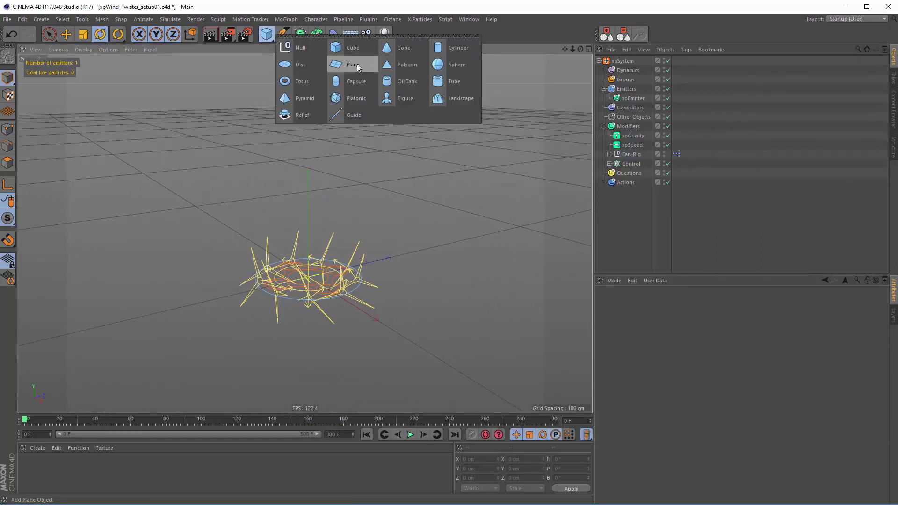
left_click(358, 64)
key("t")
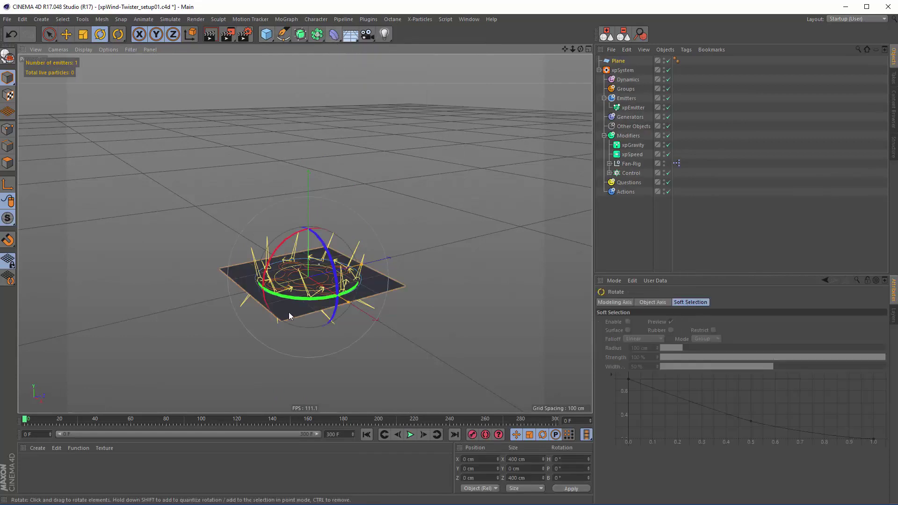
left_click_drag(288, 312, 570, 271)
Add a Displacer deformer as a child of the ground Plane
left_click(334, 36)
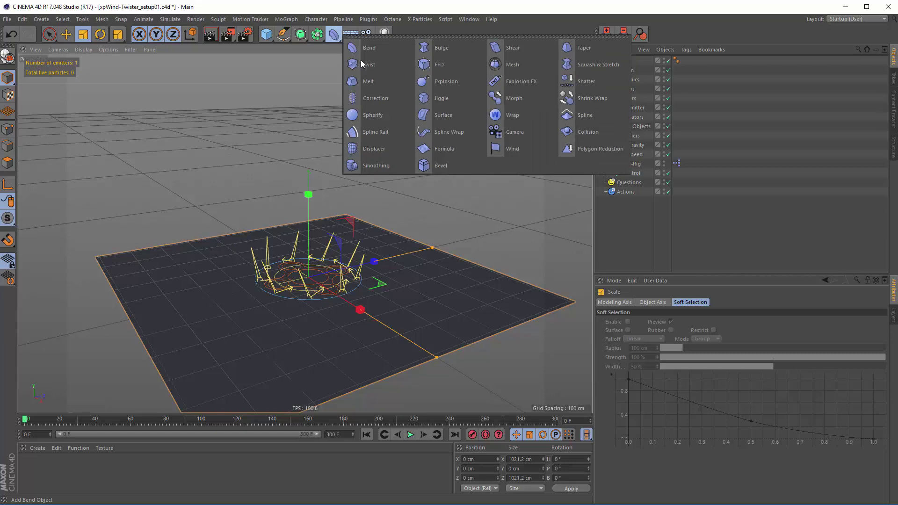
left_click(361, 146)
left_click_drag(624, 66, 619, 72)
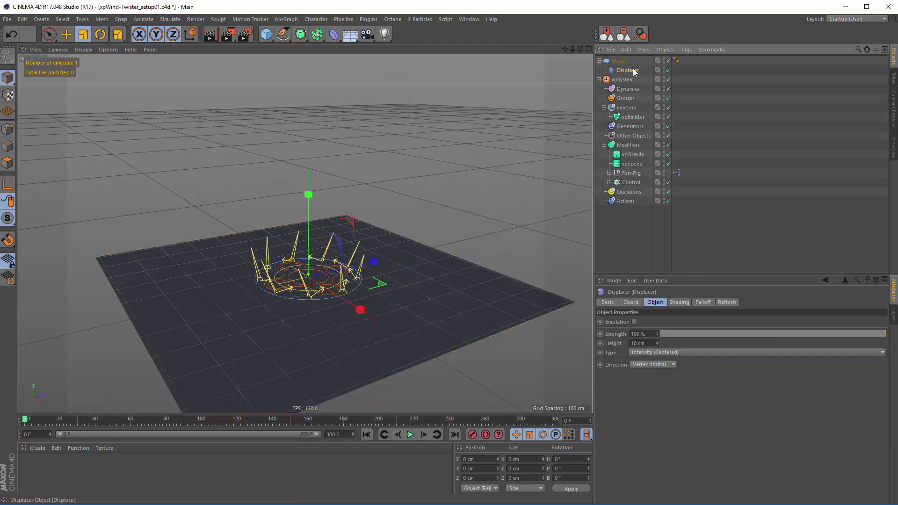
left_click(630, 250)
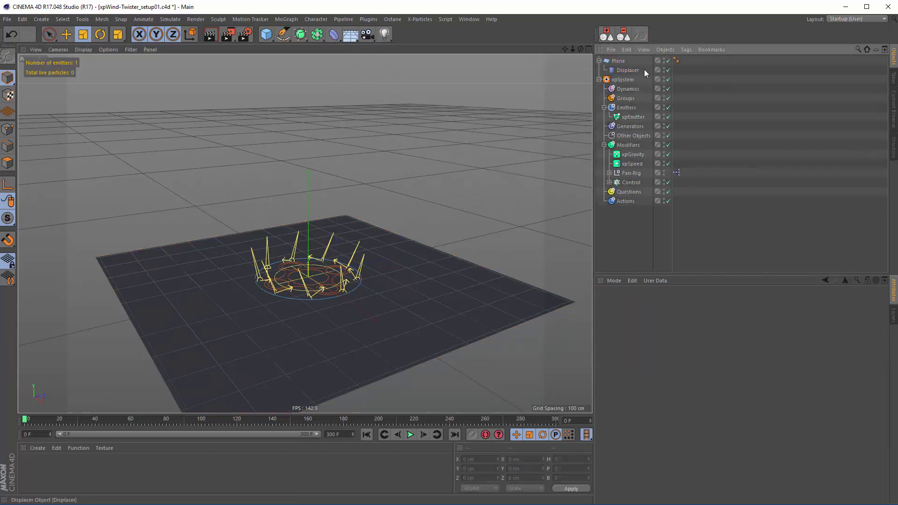
Load a Noise shader into the Displacer's shading and set the noise's global scale to 3000%
left_click(628, 70)
left_click(676, 303)
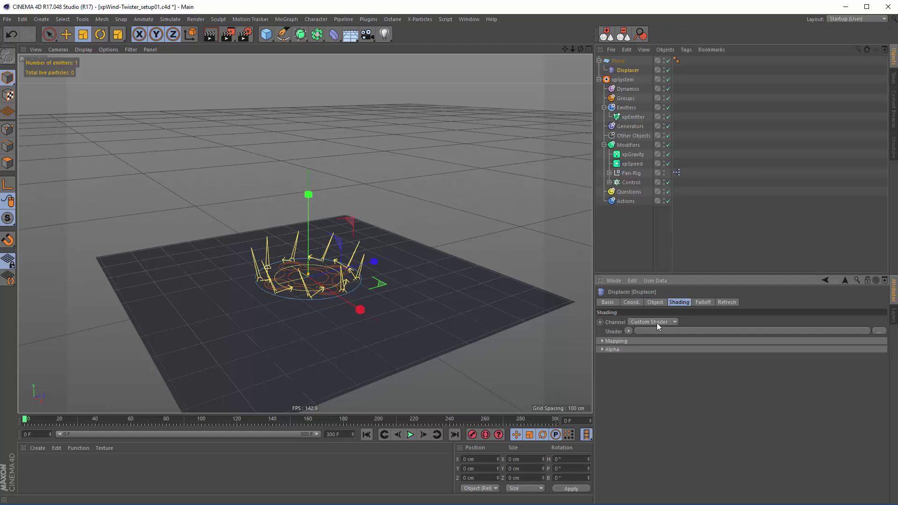
left_click(630, 331)
left_click(652, 194)
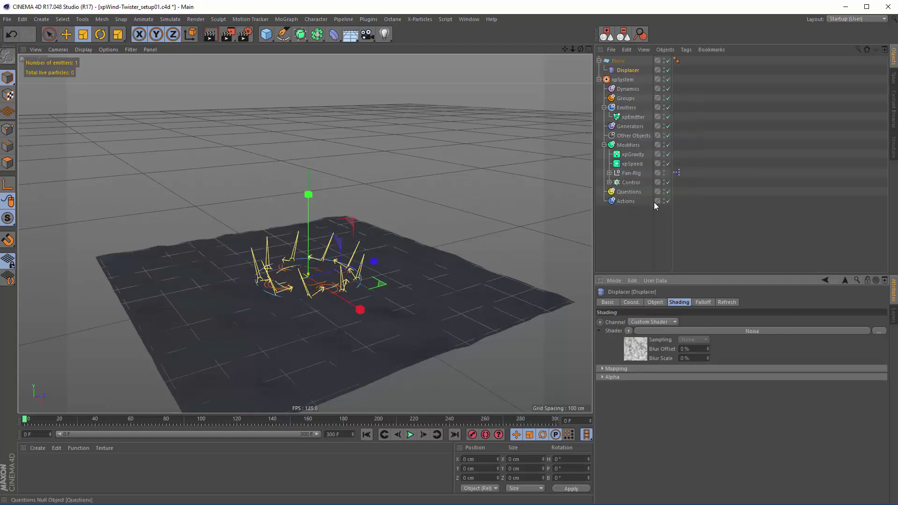
left_click(693, 331)
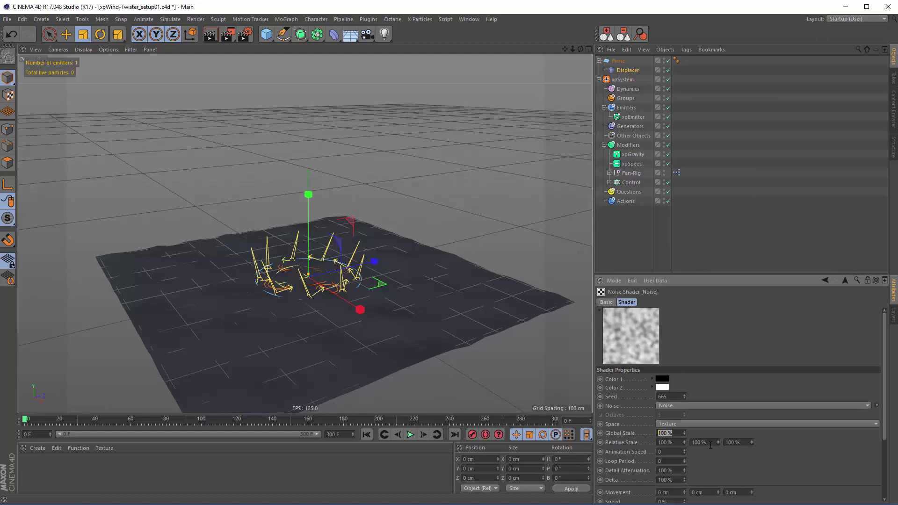
type("3000")
key("Return")
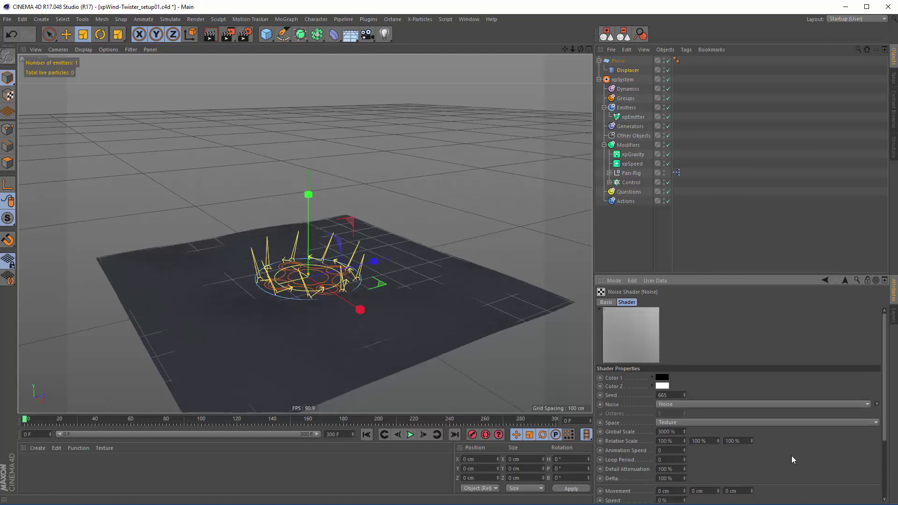
Increase the Displacer's height so the ground plane forms stronger hills, checking the surface from a higher angle
left_click(627, 70)
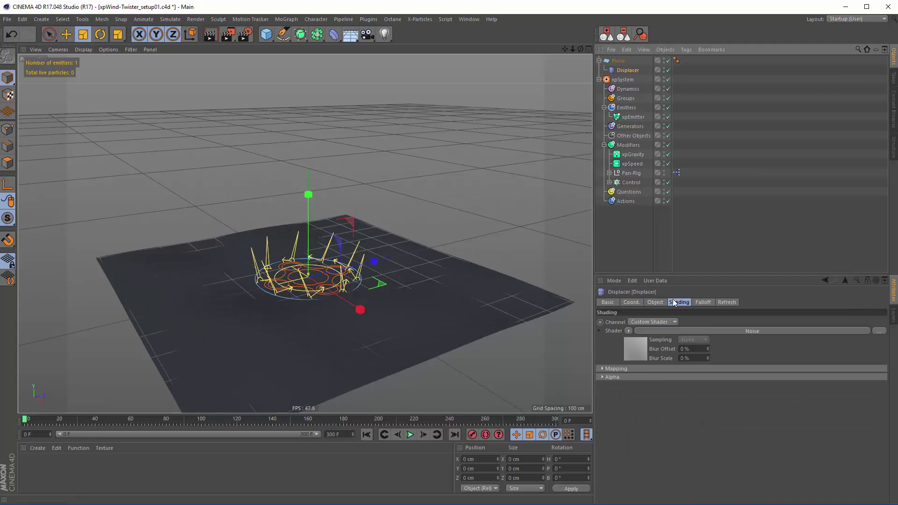
left_click_drag(658, 341, 661, 330)
left_click_drag(356, 291, 515, 234, "alt")
Delete the existing xpEmitter from the Emitters group and create a new xpEmitter
left_click(646, 55)
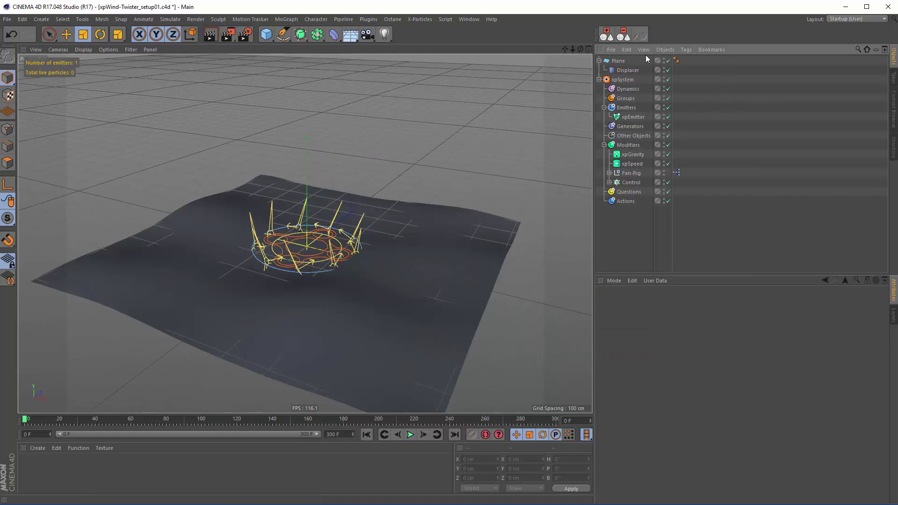
left_click(631, 117)
key("Delete")
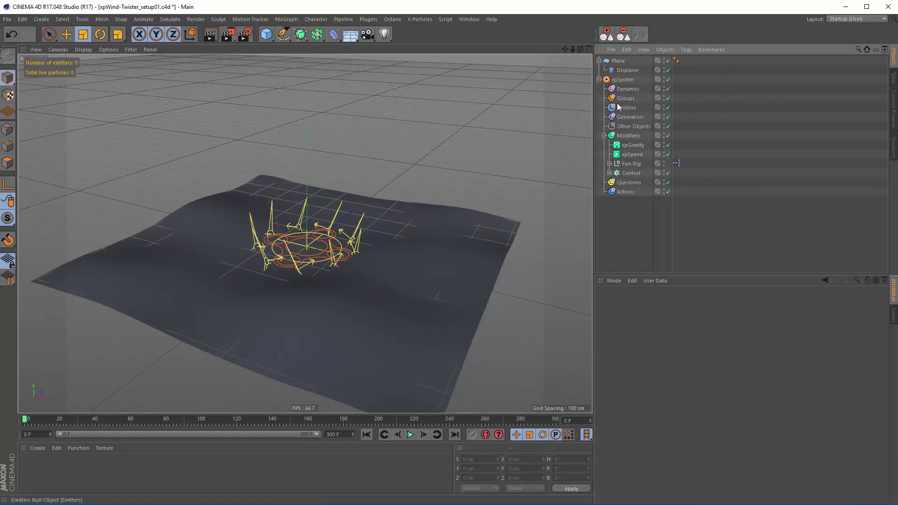
left_click(421, 20)
left_click(428, 121)
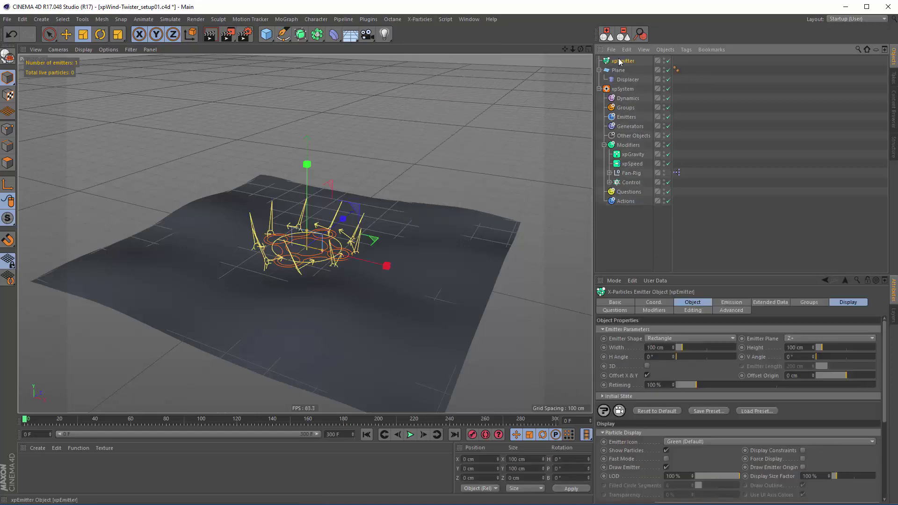
Set the new emitter's shape to Object with the Plane as its source, emitting from Polygon Area
left_click(691, 303)
left_click(658, 339)
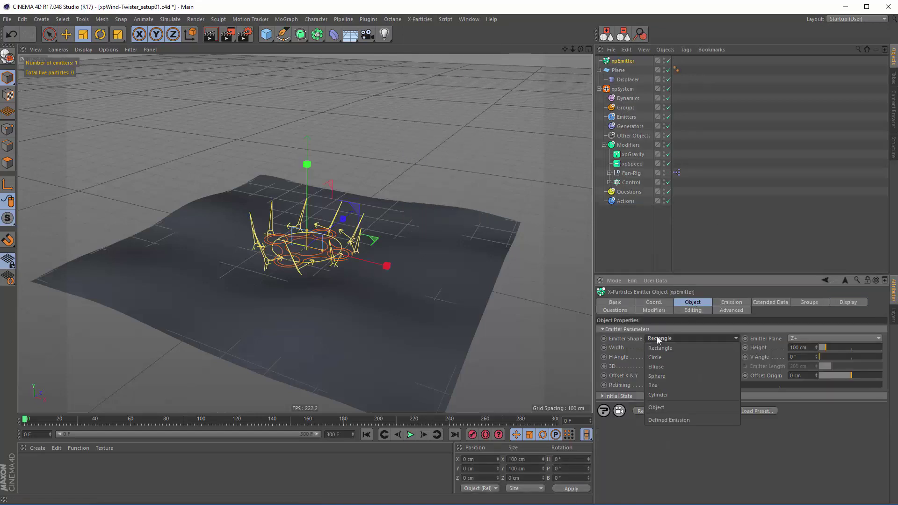
left_click(657, 408)
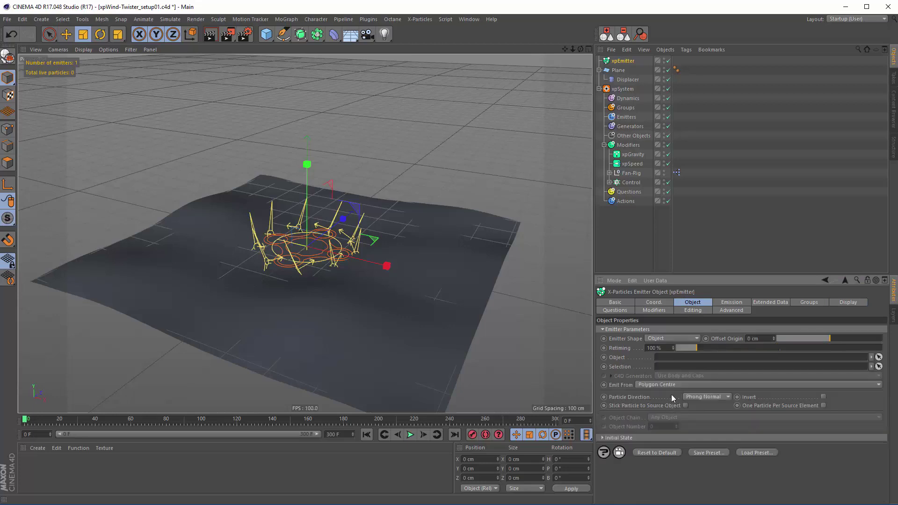
left_click_drag(618, 70, 669, 197)
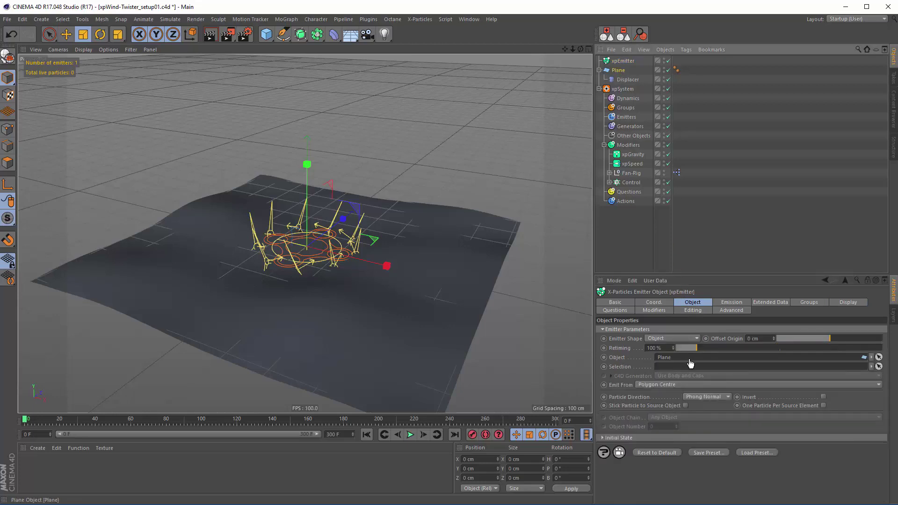
left_click_drag(691, 363, 693, 365)
left_click(657, 385)
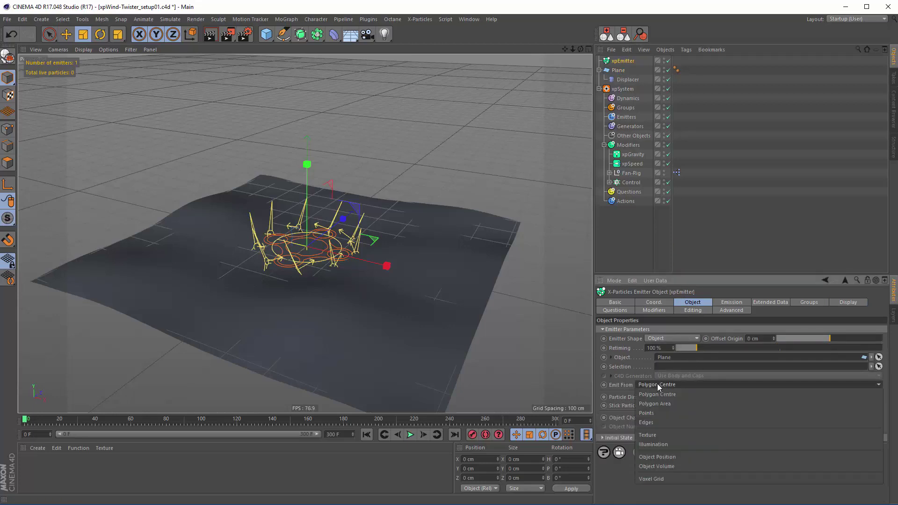
left_click(660, 404)
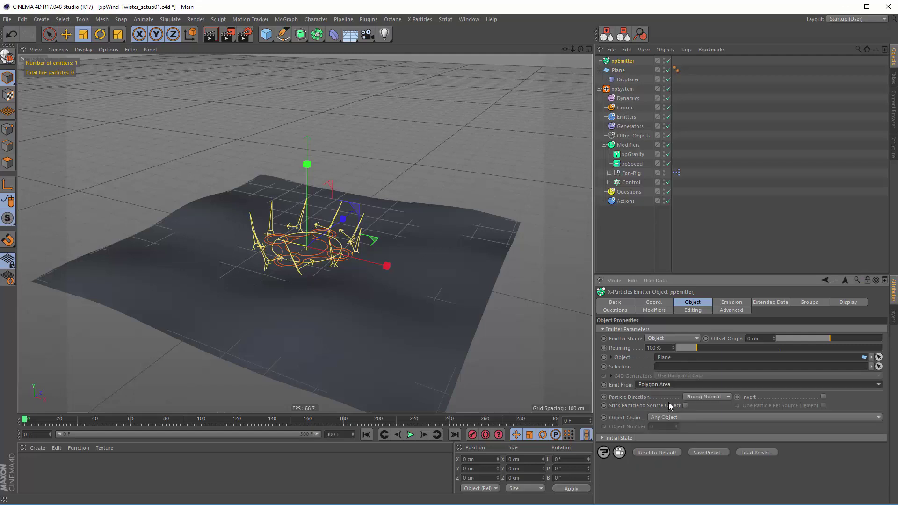
Set the emitter's particle speed to 0 cm and its editor display to Circle
left_click(726, 304)
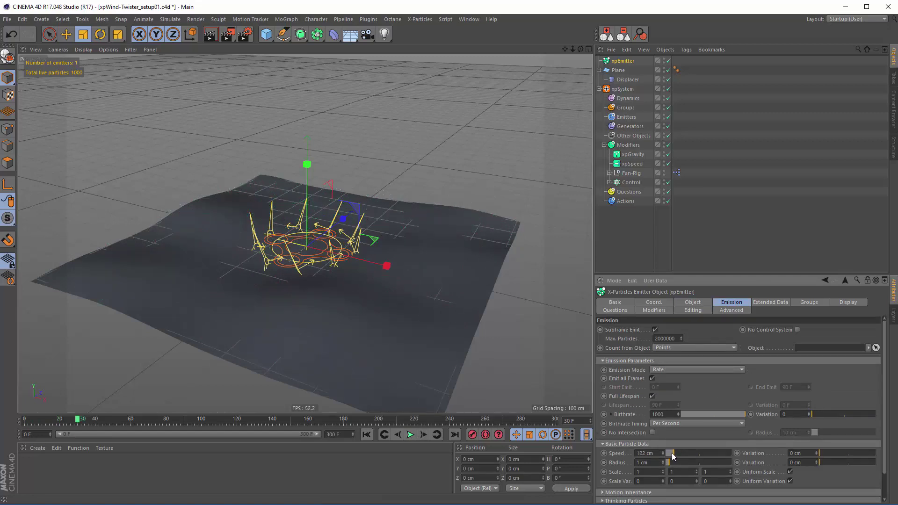
left_click(843, 302)
left_click(666, 403)
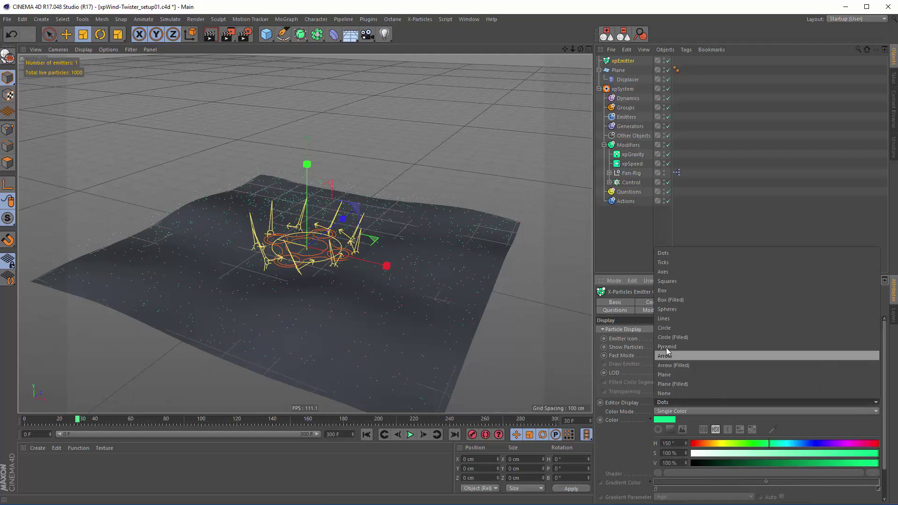
left_click(701, 336)
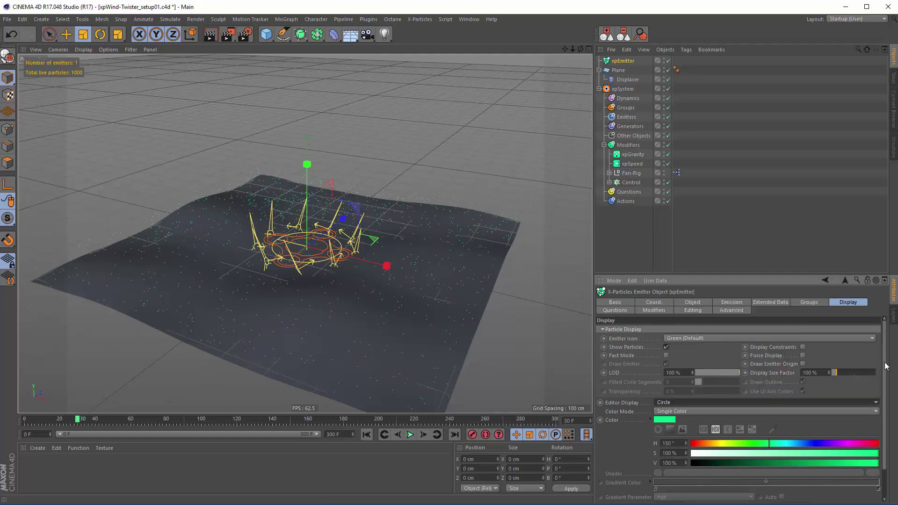
Color the particles with Gradient (Random) using a gray to light gray gradient, and briefly play the simulation
scroll(696, 452, "down", 2)
left_click(683, 378)
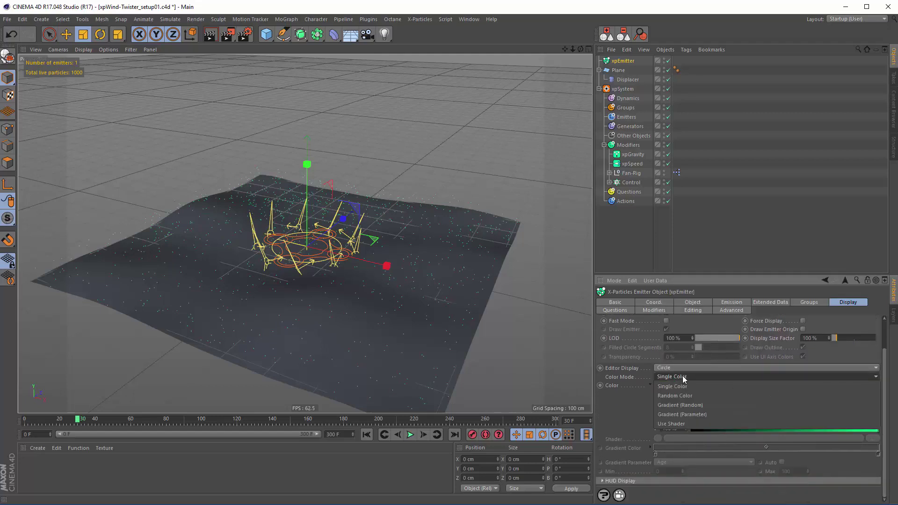
left_click(683, 405)
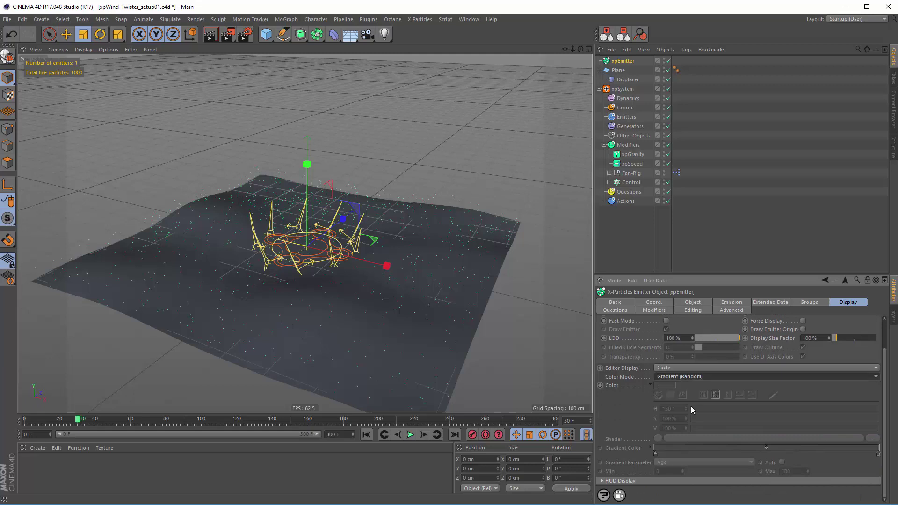
double_click(655, 455)
mouse_move(686, 465)
left_mouse_down()
mouse_move(629, 465)
mouse_move(679, 476)
left_mouse_up()
left_click(636, 490)
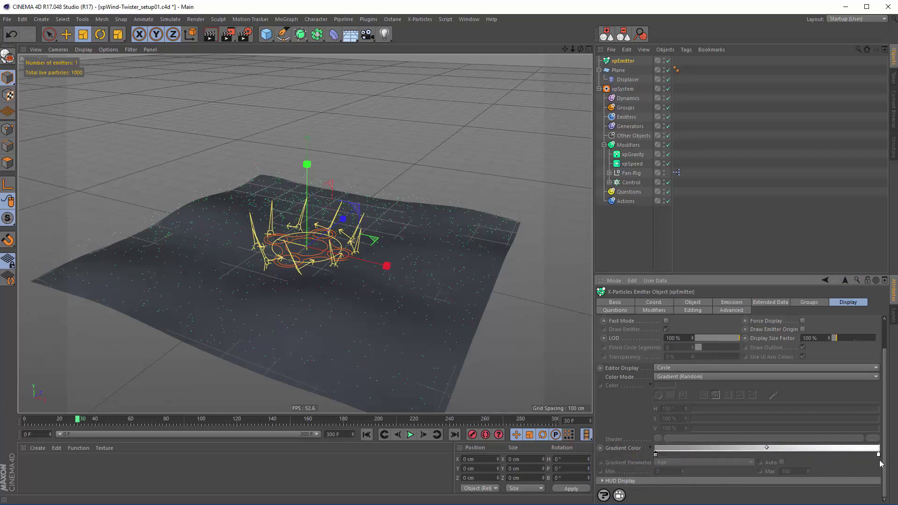
double_click(879, 455)
left_click_drag(871, 426, 684, 370)
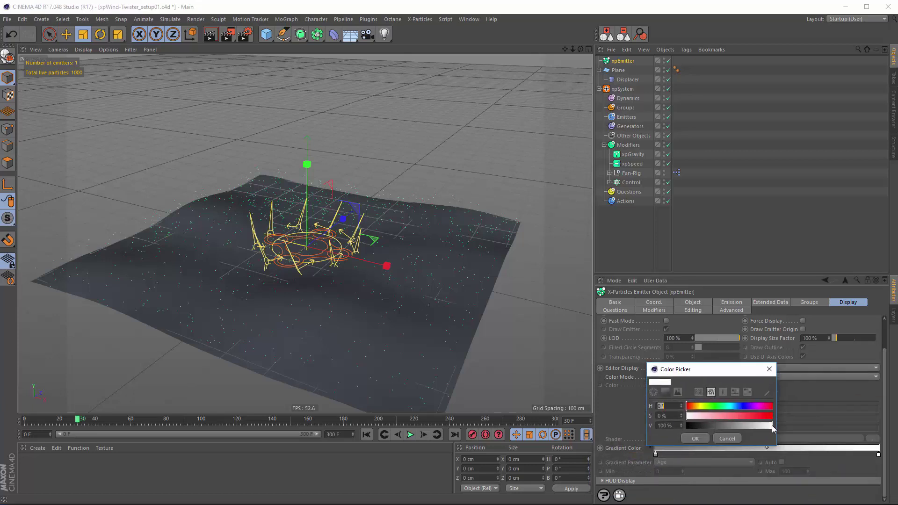
left_click(695, 439)
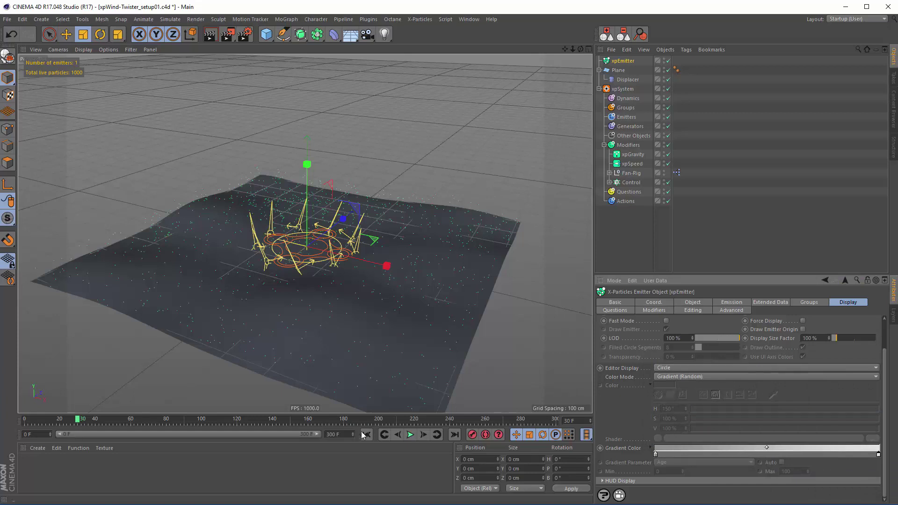
left_click(411, 436)
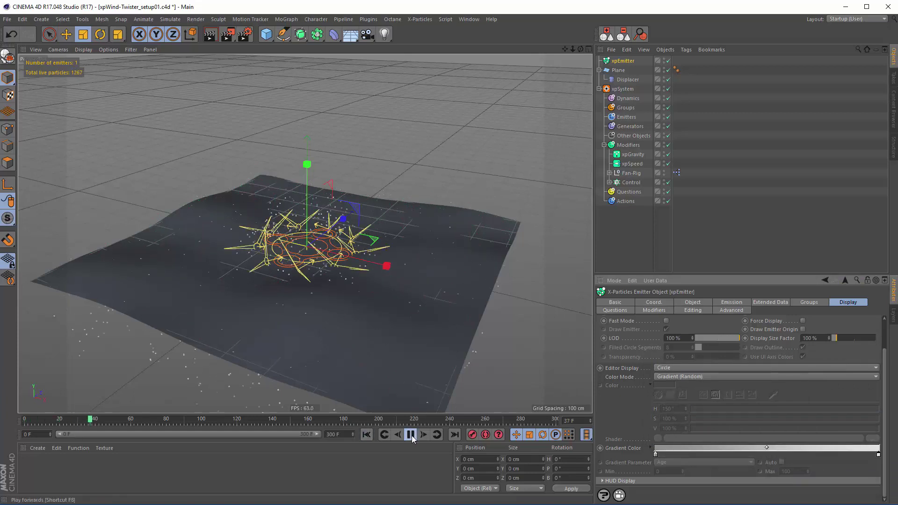
left_click(411, 436)
Add an X-Particles Collider tag to the Plane with 0% bounce and 55% friction
right_click(609, 70)
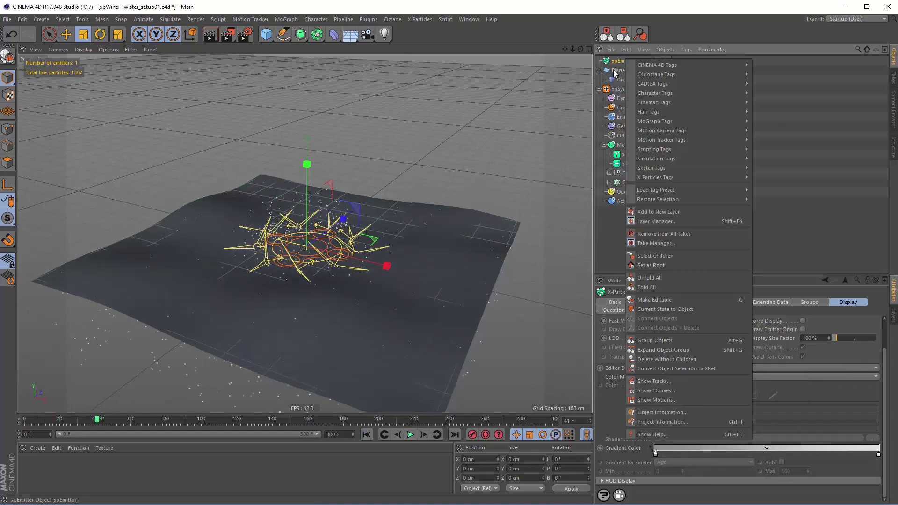
left_click(611, 71)
right_click(612, 72)
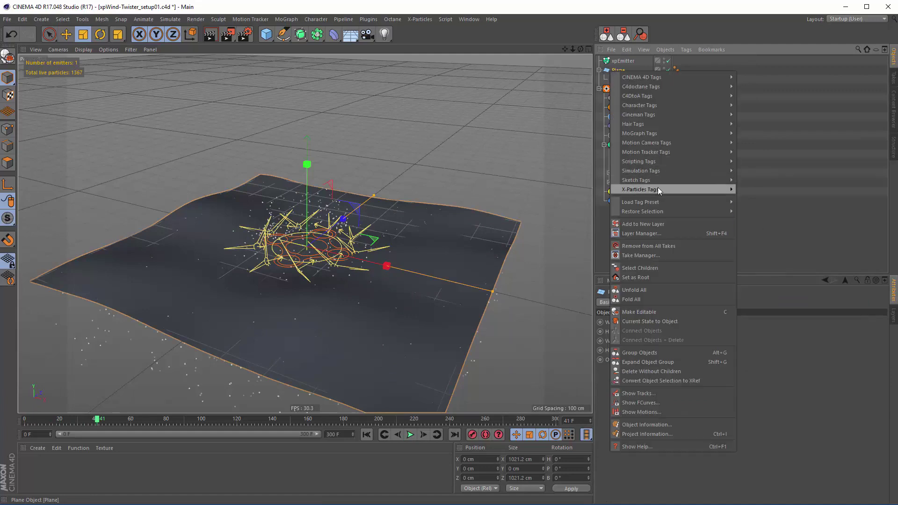
mouse_move(723, 189)
left_click(748, 200)
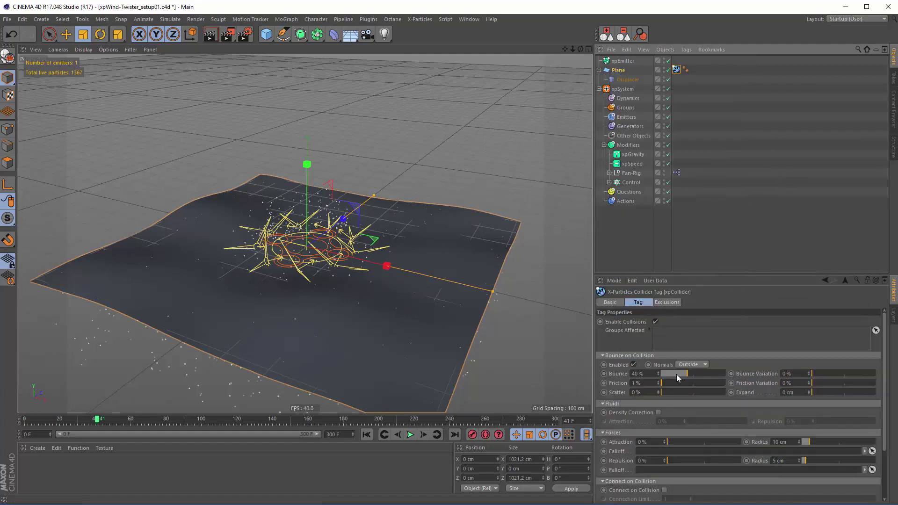
left_click_drag(677, 375, 697, 383)
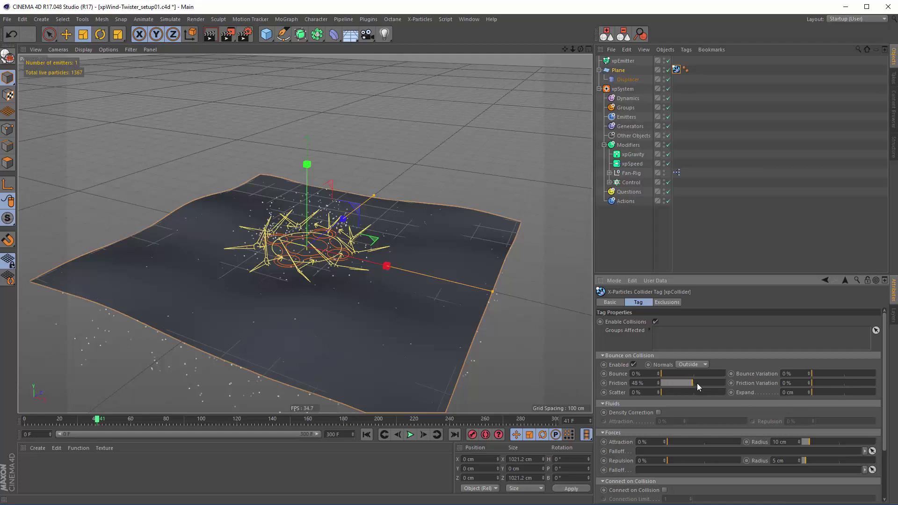
Play the simulation to check how particles collide with the ground plane, viewing it from another angle
left_click(410, 435)
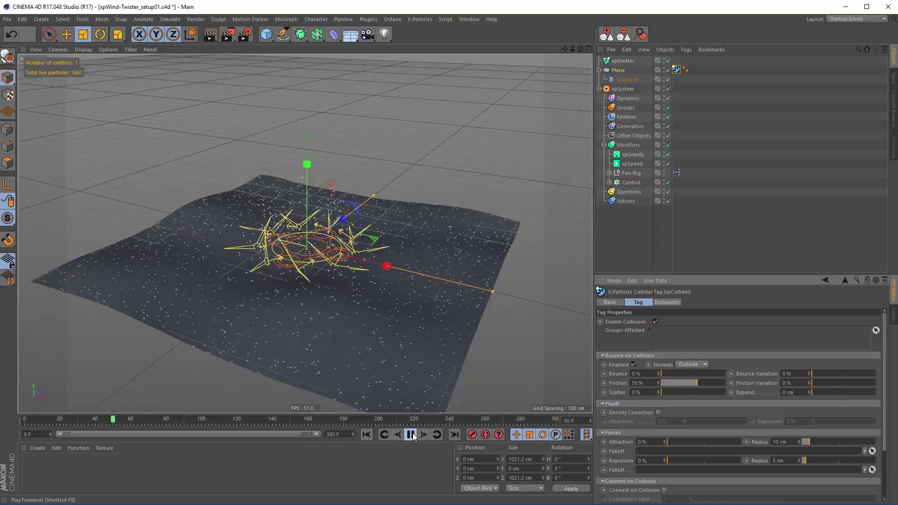
left_click(413, 434)
left_click_drag(372, 311, 359, 327, "alt")
left_click(603, 151)
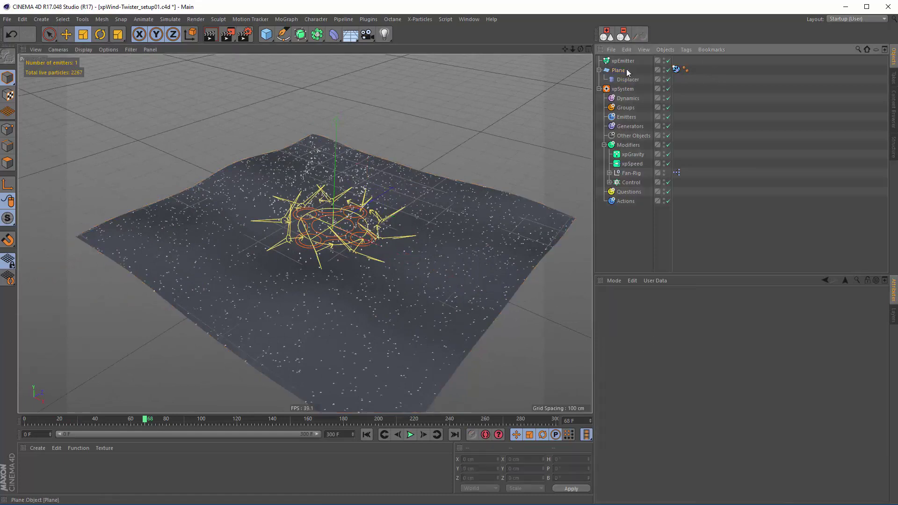
Switch the emitter to Shot emission mode with a shot count of 5000 and replay from the start
left_click(623, 61)
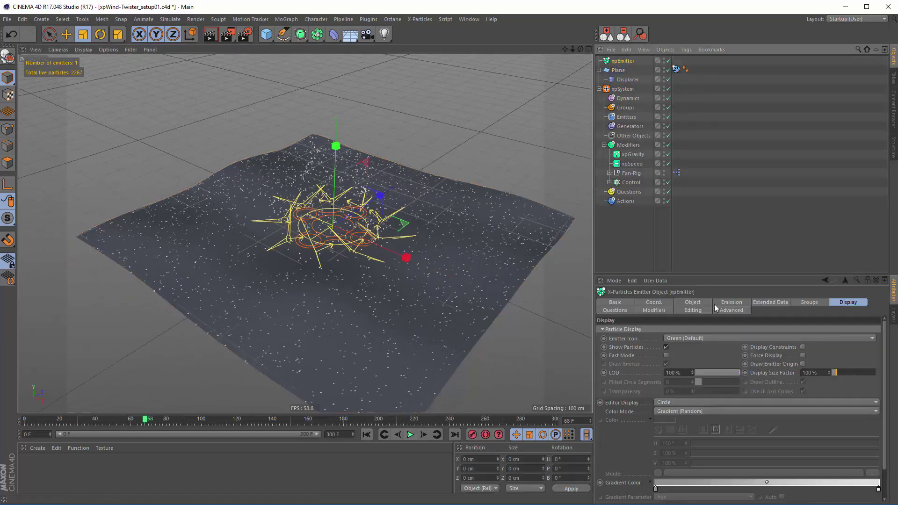
left_click(732, 303)
left_click(659, 369)
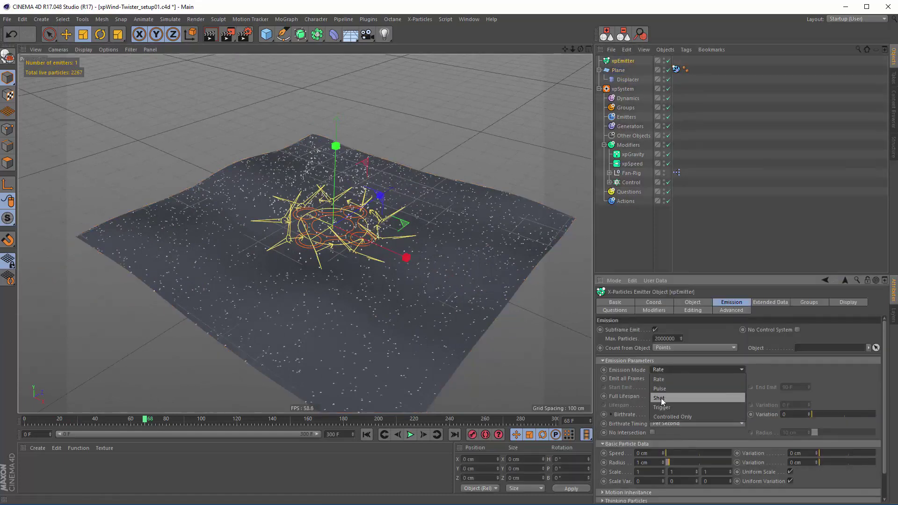
left_click(661, 396)
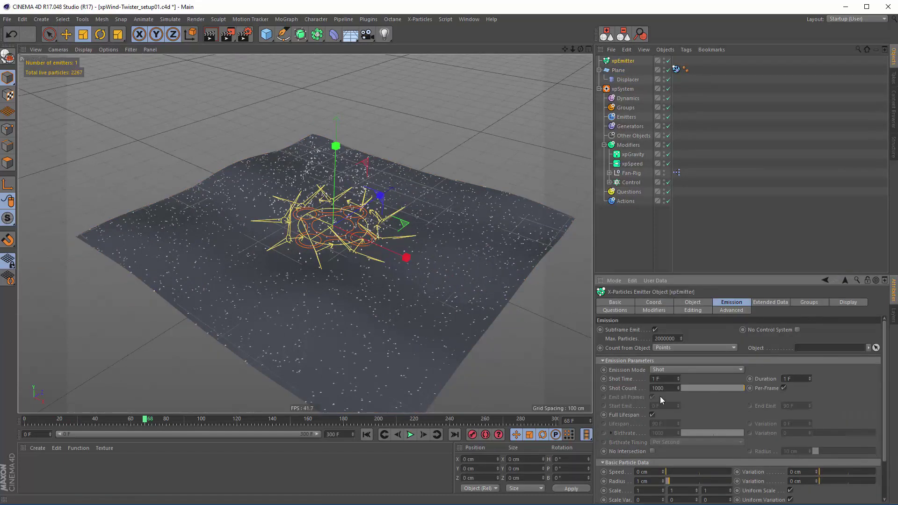
left_click(367, 435)
left_click(410, 435)
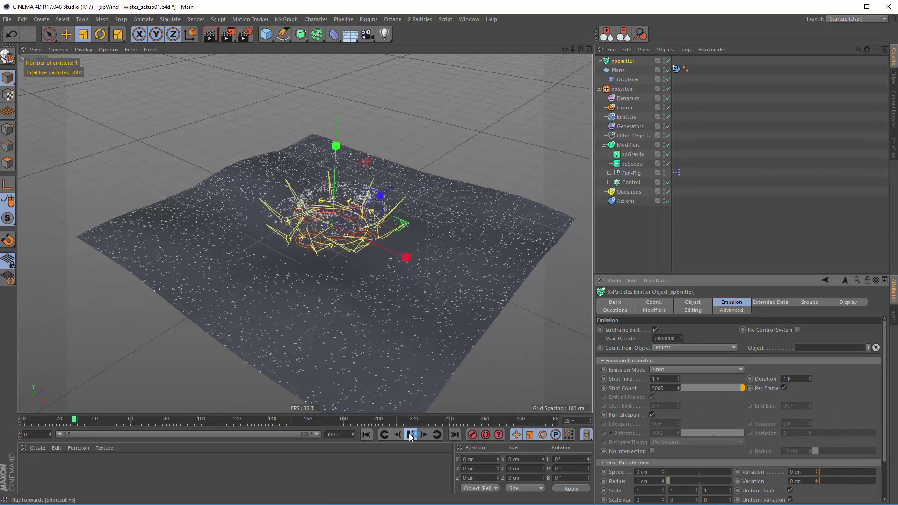
Stop playback and keyframe the whole xpSystem at about X -743 cm on frame 0, beyond the ground plane's edge
left_click(410, 434)
left_click(638, 229)
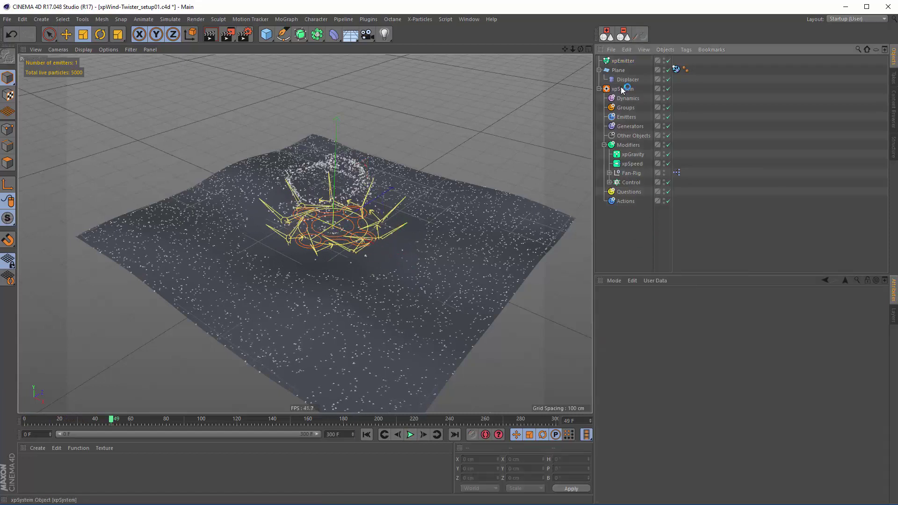
left_click(623, 88)
key("Left")
key("e")
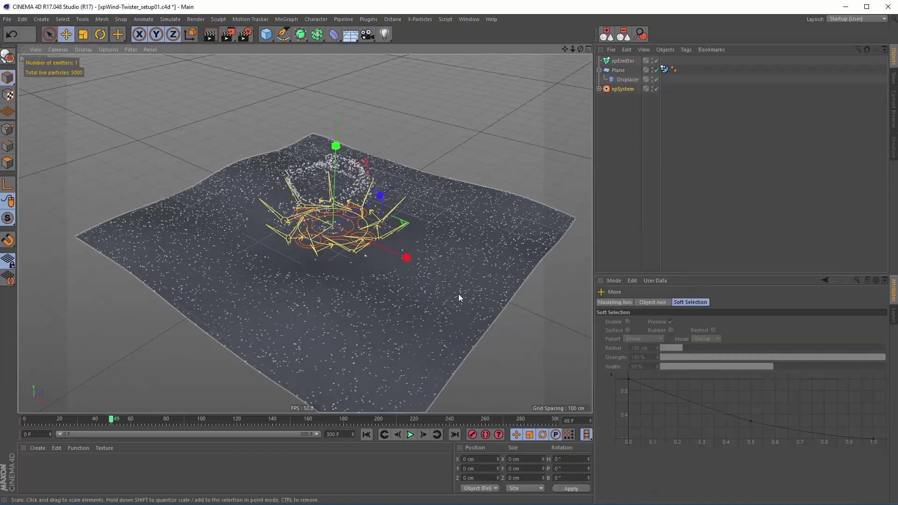
left_click(366, 434)
left_click_drag(404, 257, 220, 198)
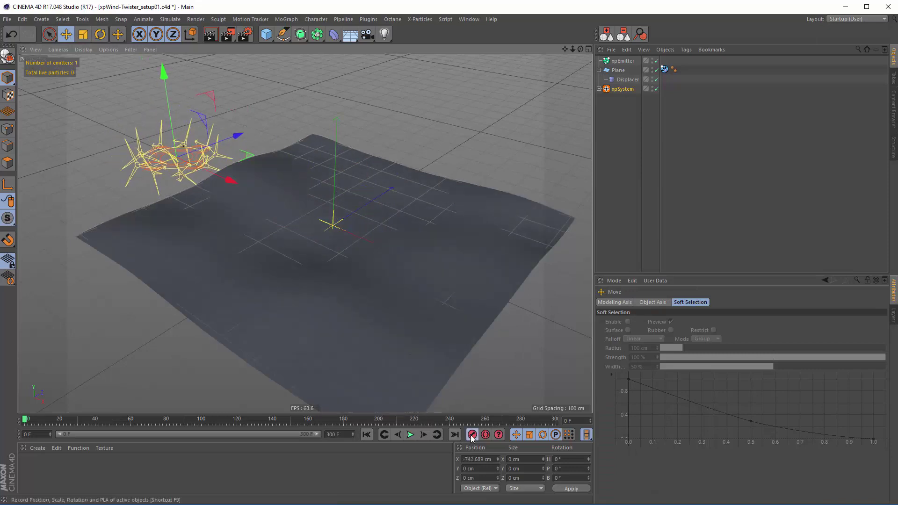
Keyframe xpSystem at about X 682 cm on frame 263, past the plane's opposite edge, and play the animation from the start
left_click_drag(178, 422, 491, 421)
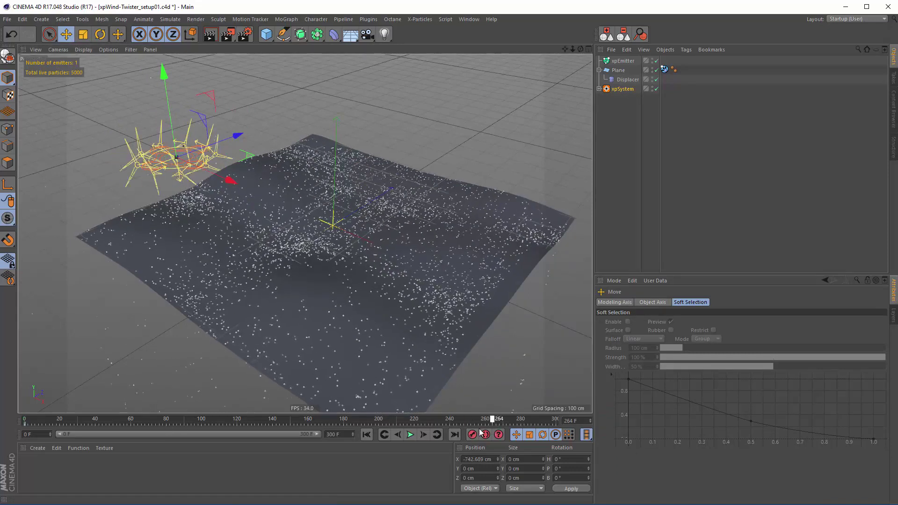
left_click_drag(235, 180, 692, 403)
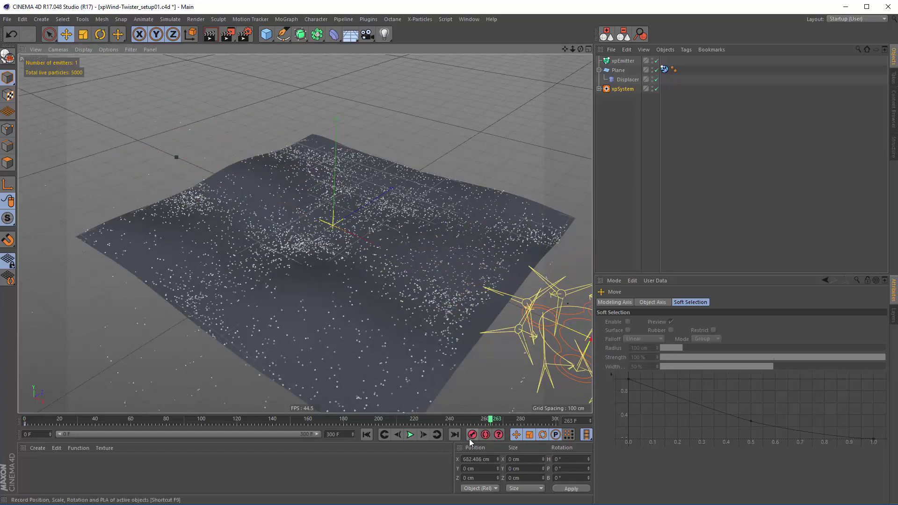
left_click(367, 435)
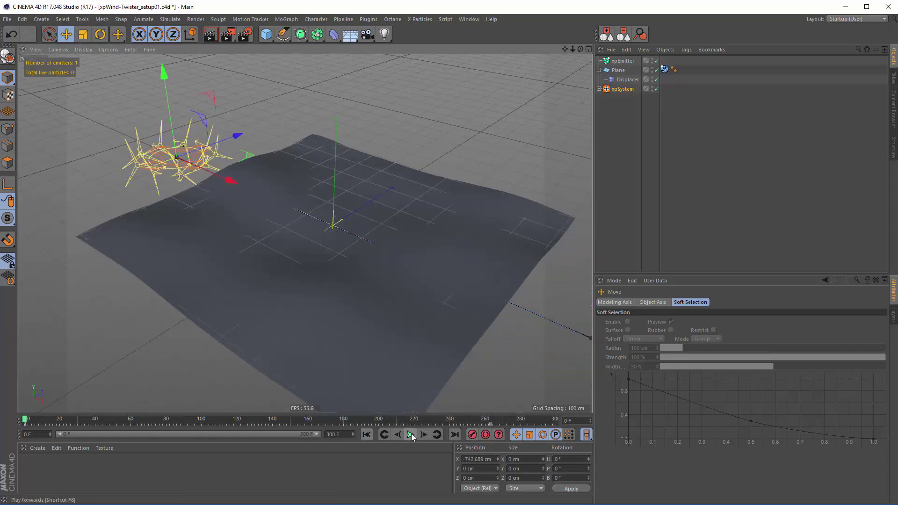
left_click(411, 435)
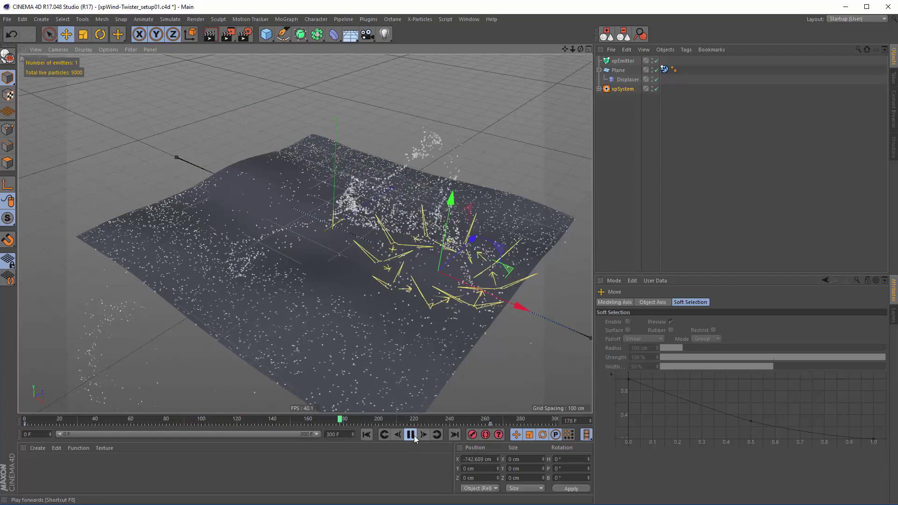
left_click(412, 435)
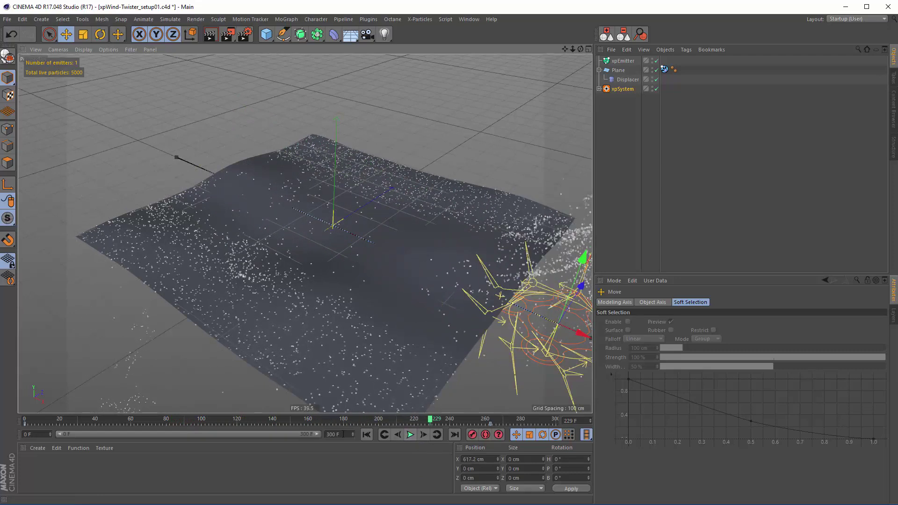
Extend the timeline and preview range to 600 frames, move xpSystem's end key to frame 539, and replay the animation
double_click(333, 434)
type("600")
key("Return")
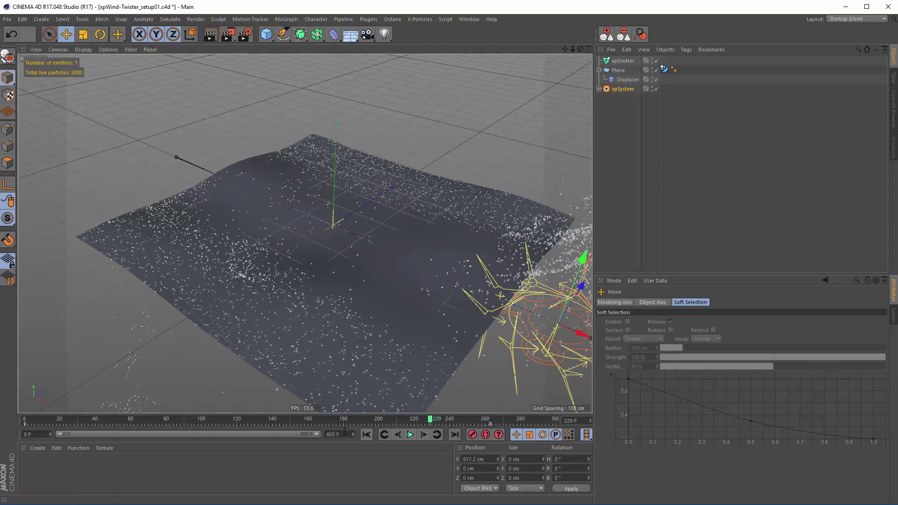
left_click_drag(176, 431, 317, 434)
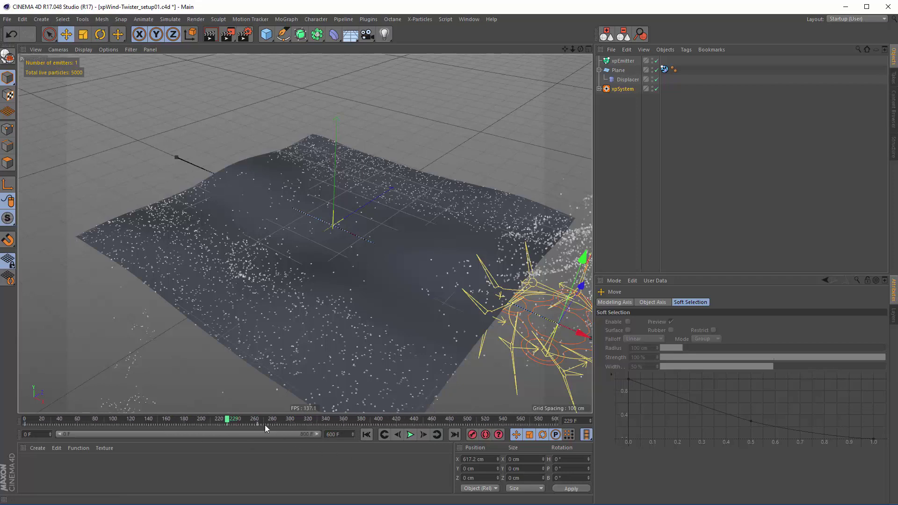
left_click_drag(259, 423, 502, 424)
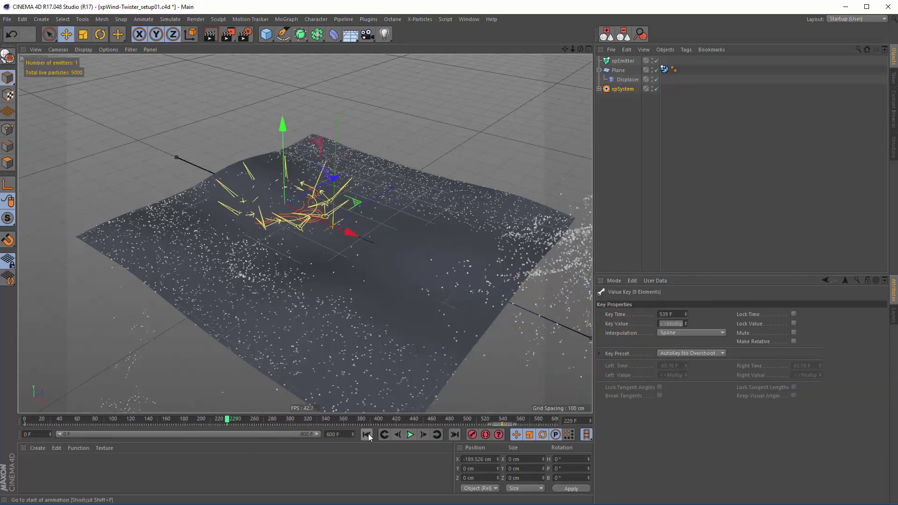
left_click(367, 434)
left_click(409, 435)
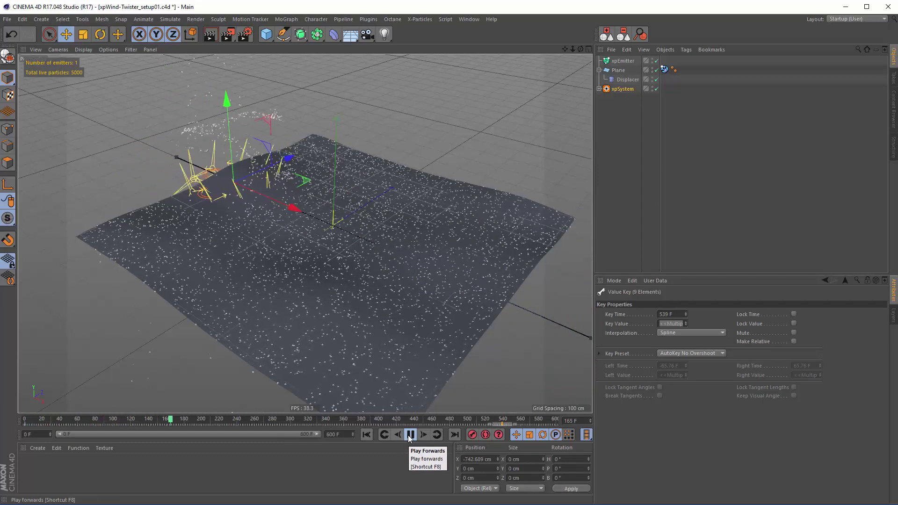
left_click(410, 435)
Raise the xpEmitter's shot count to 50000 and reduce the Control cloner's radius to 86 cm
left_click(623, 61)
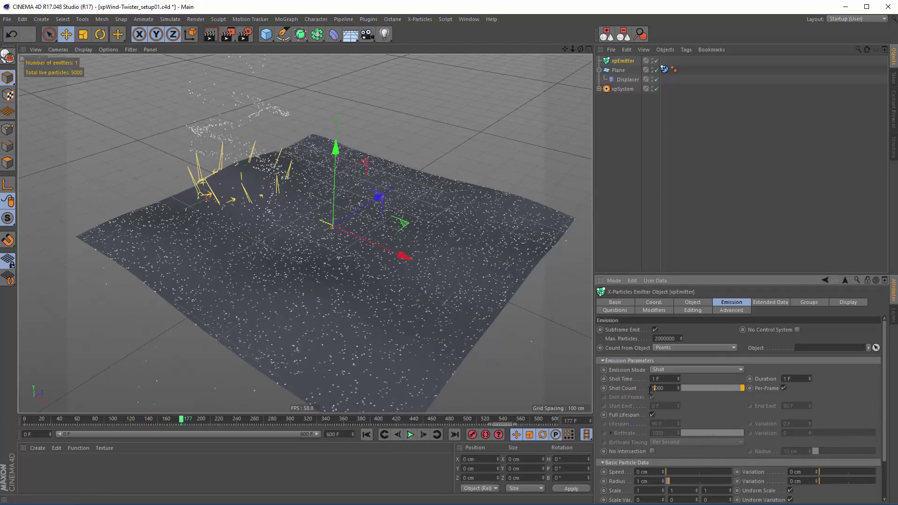
left_click(608, 101)
left_click(623, 89)
left_click(599, 89)
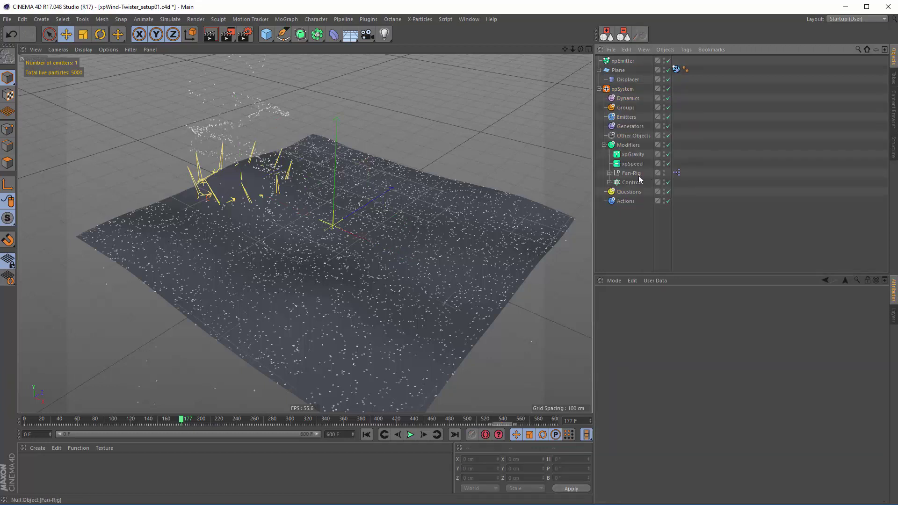
left_click(644, 182)
left_click_drag(683, 372, 676, 372)
Set the xpEmitter's shot count to 20000 and replay the simulation as the tornado crosses the ground plane
left_click(399, 435)
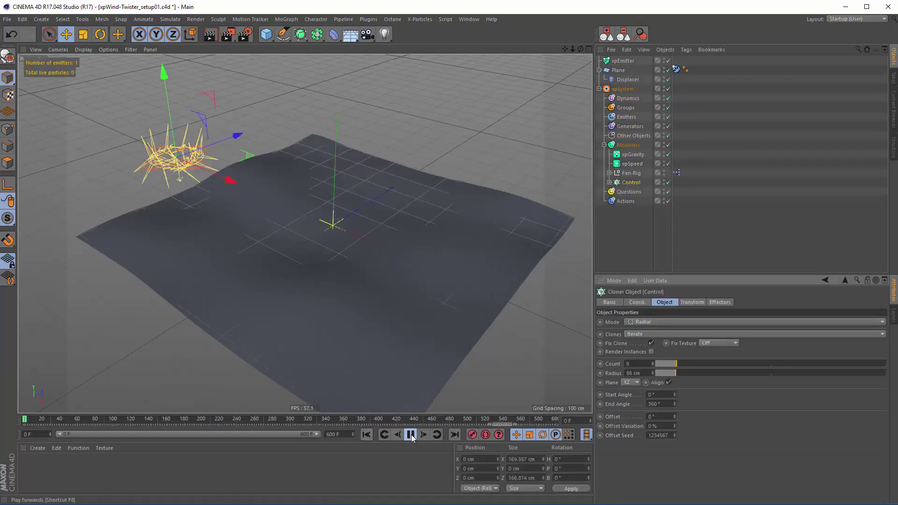
left_click(410, 435)
left_click(623, 61)
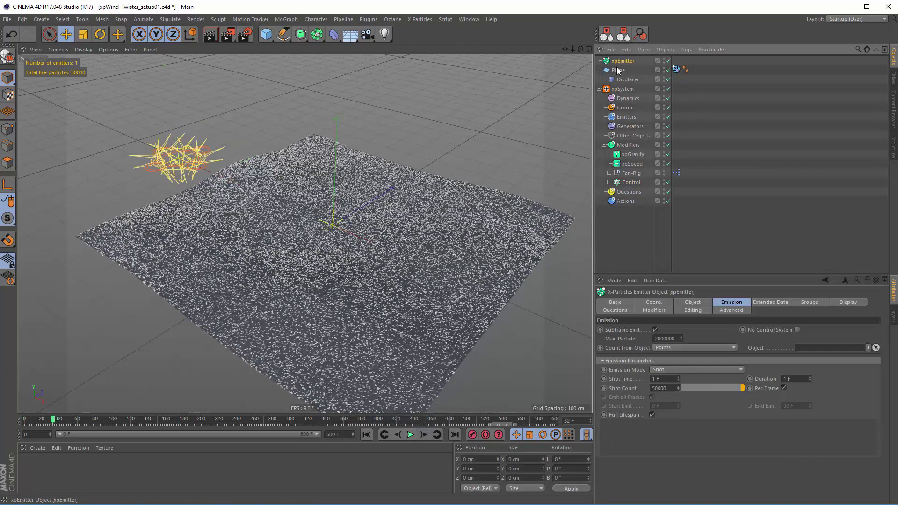
double_click(657, 388)
type("20000")
key("Return")
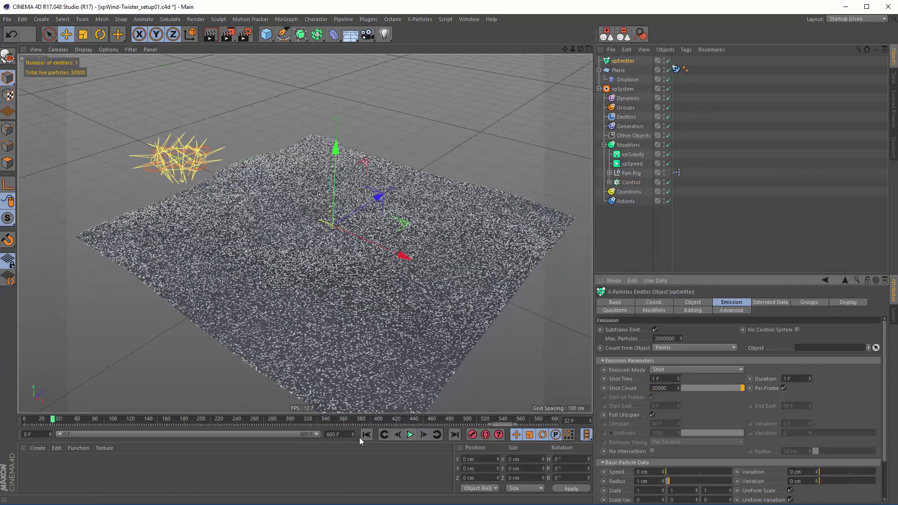
left_click(410, 436)
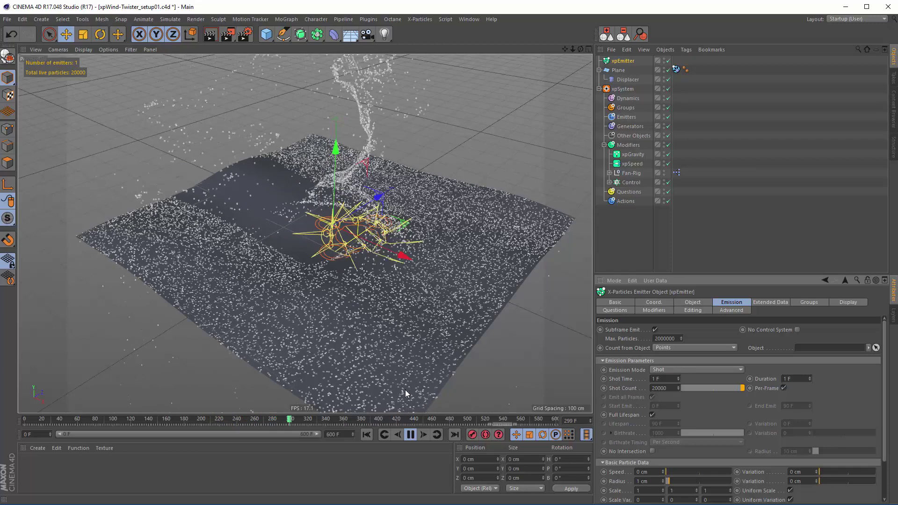
left_click(411, 434)
left_click_drag(398, 262, 354, 315, "alt")
scroll(372, 275, "up", 5)
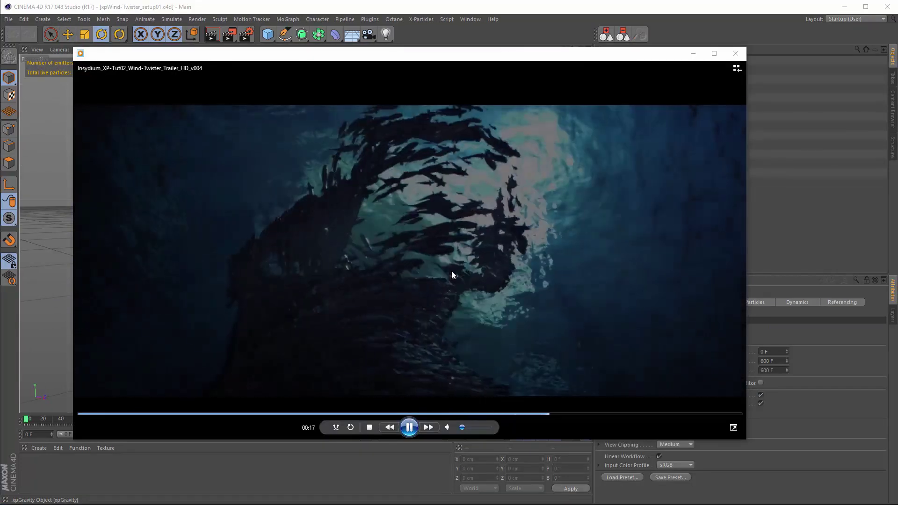
Pause the trailer video, and in Cinema 4D set the xpEmitter's birthrate to 100 and replay the simulation from the start
key("space")
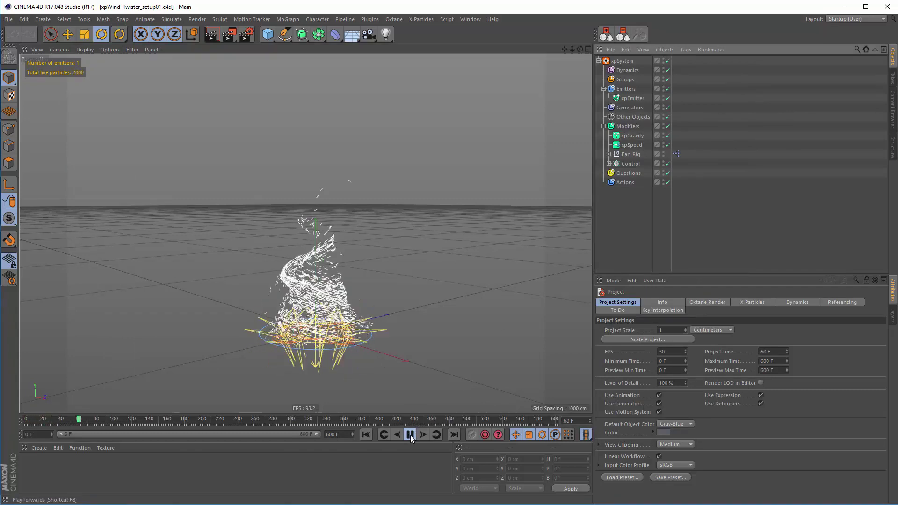
left_click(410, 437)
left_click(633, 99)
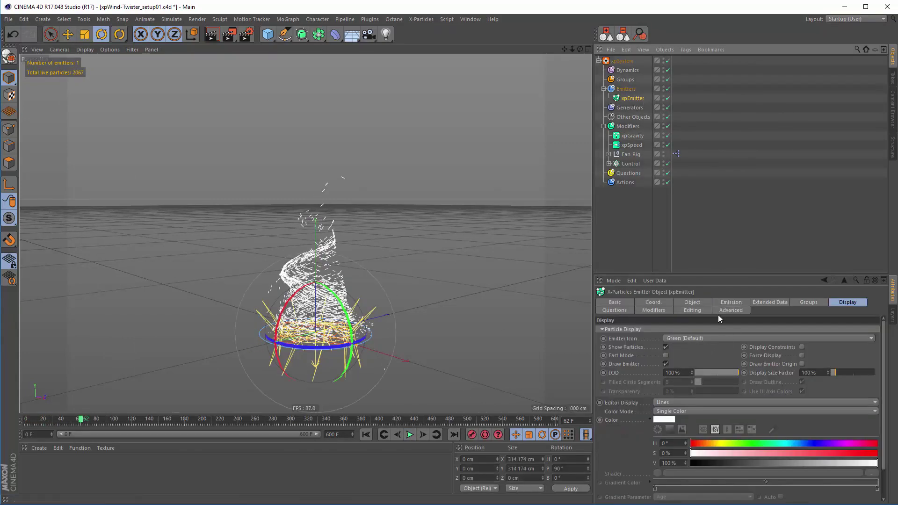
left_click(730, 303)
type("1")
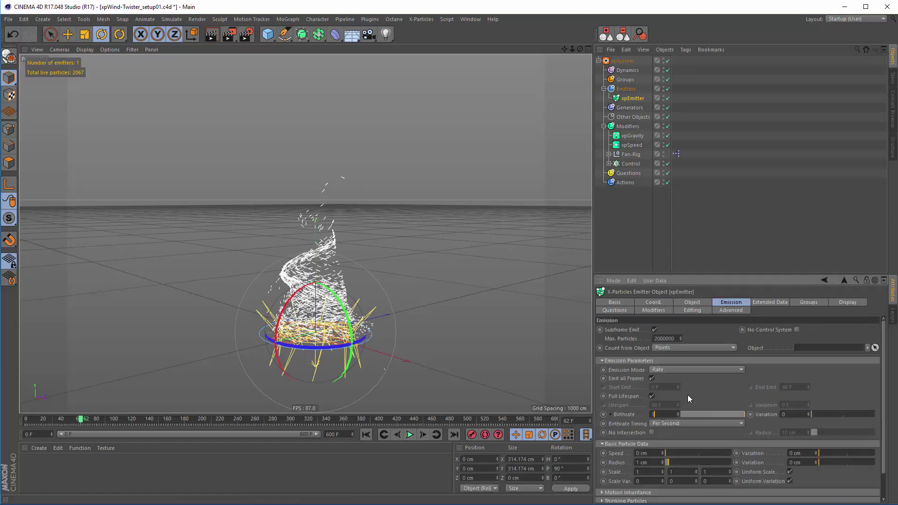
type("00")
key("Return")
left_click(366, 435)
left_click(409, 435)
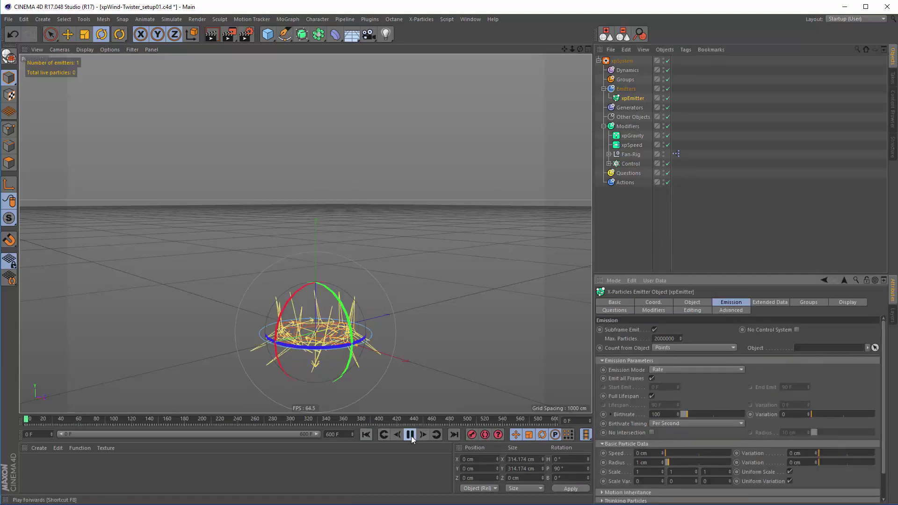
left_click(410, 435)
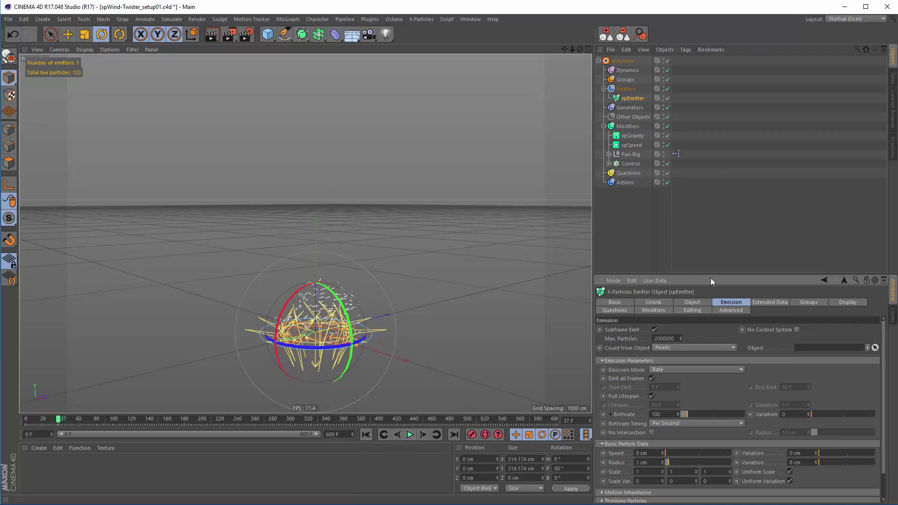
Slow the xpEmitter's particles to 40% retiming and replay from the first frame
left_click(693, 302)
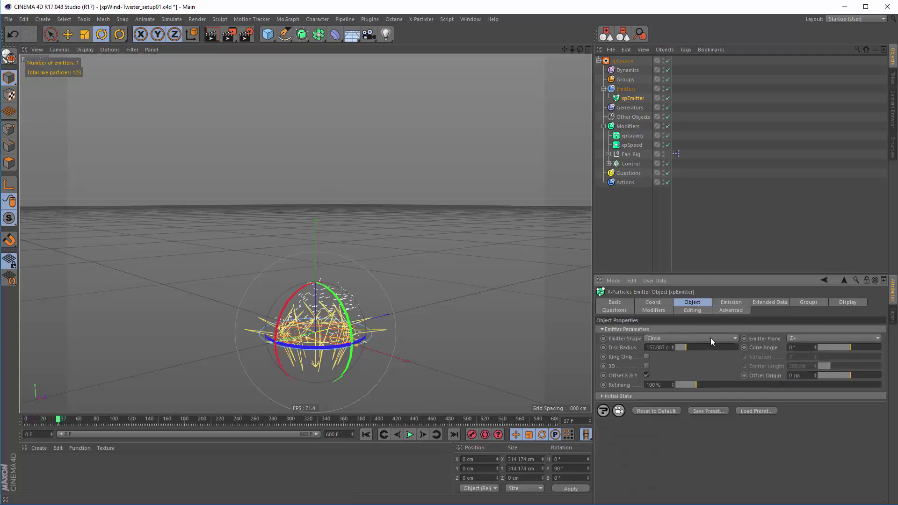
left_click(693, 386)
left_click_drag(684, 386, 680, 387)
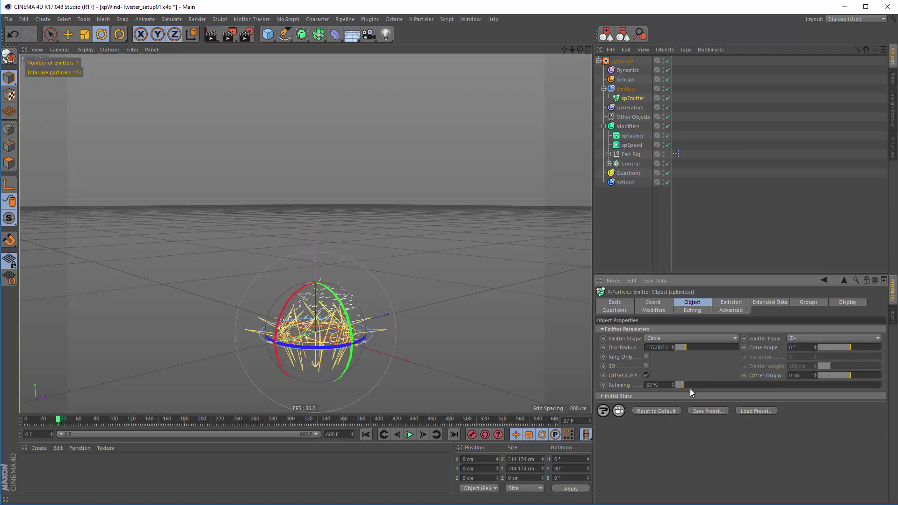
left_click(367, 434)
left_click(409, 435)
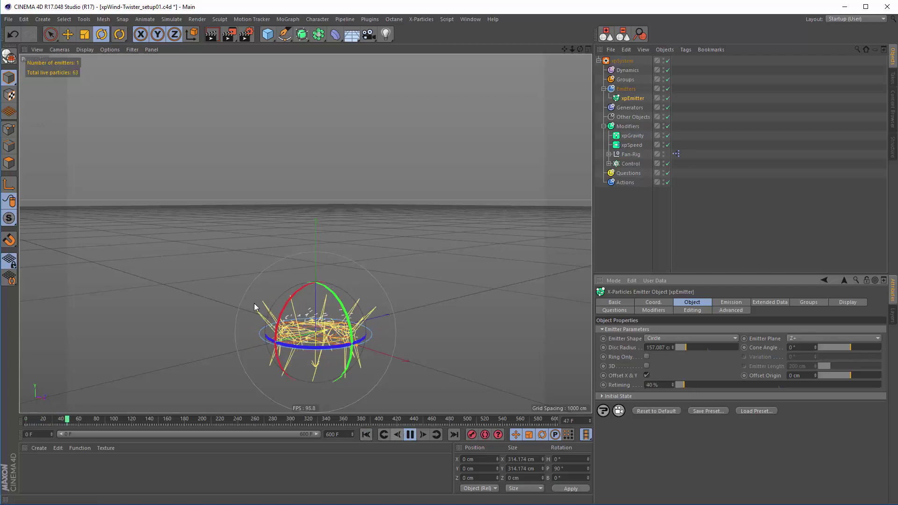
Hide the Fan-Rig in the viewport and watch the rising particles without it before stopping playback
left_click(664, 152)
left_click(266, 255)
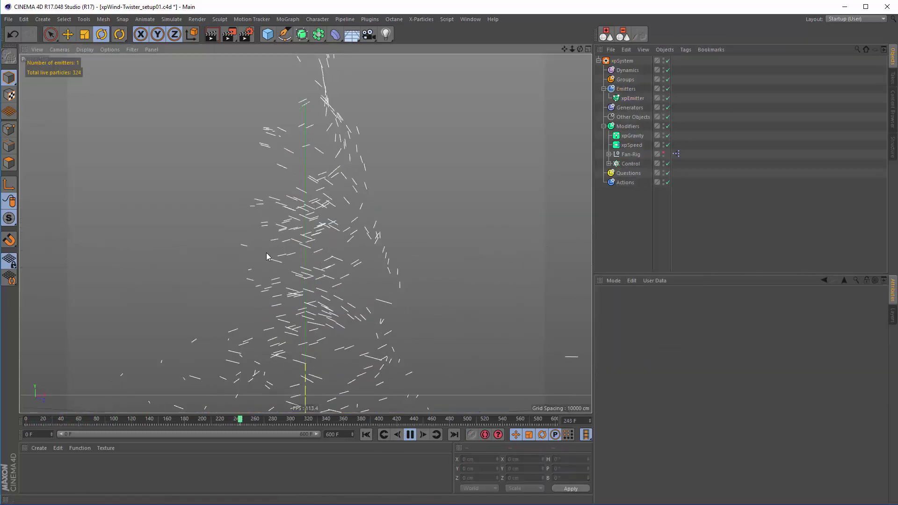
left_click(409, 435)
Change the xpEmitter's editor display from lines to Arrow and replay to check the particles' orientation
left_click(633, 98)
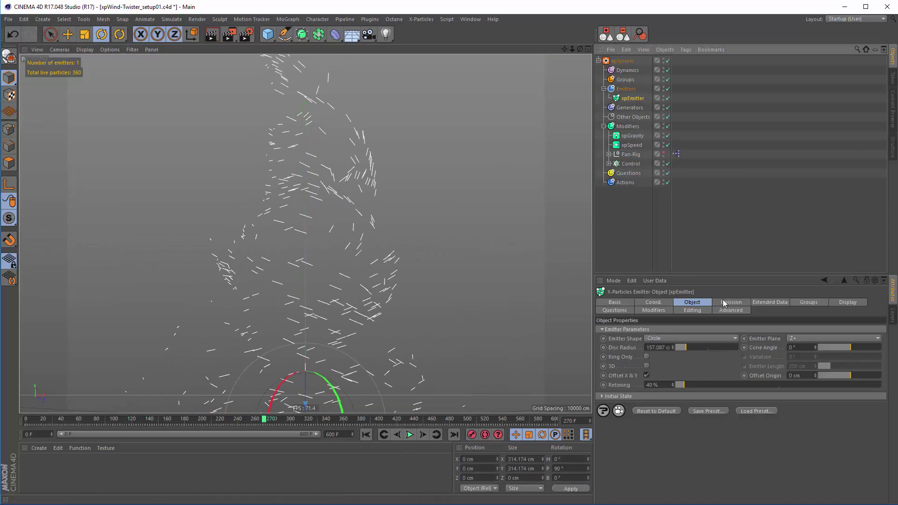
left_click(847, 303)
left_click(667, 402)
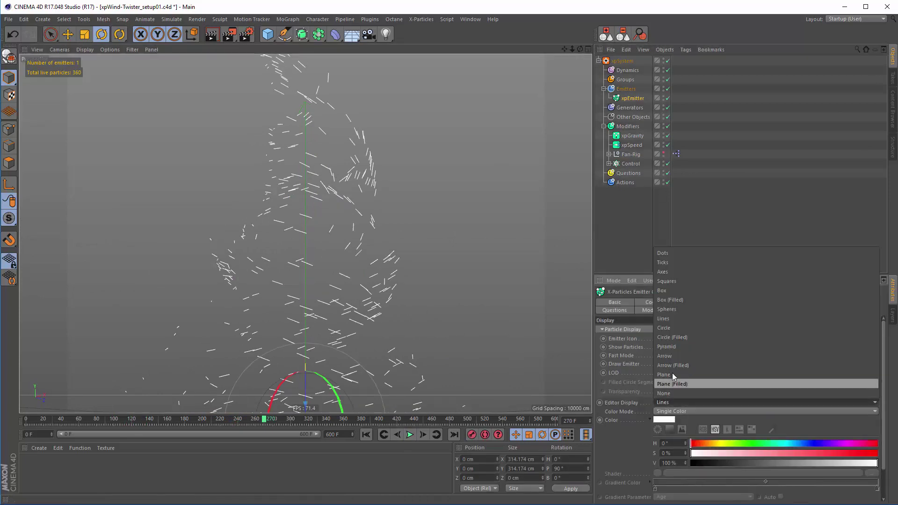
left_click(670, 355)
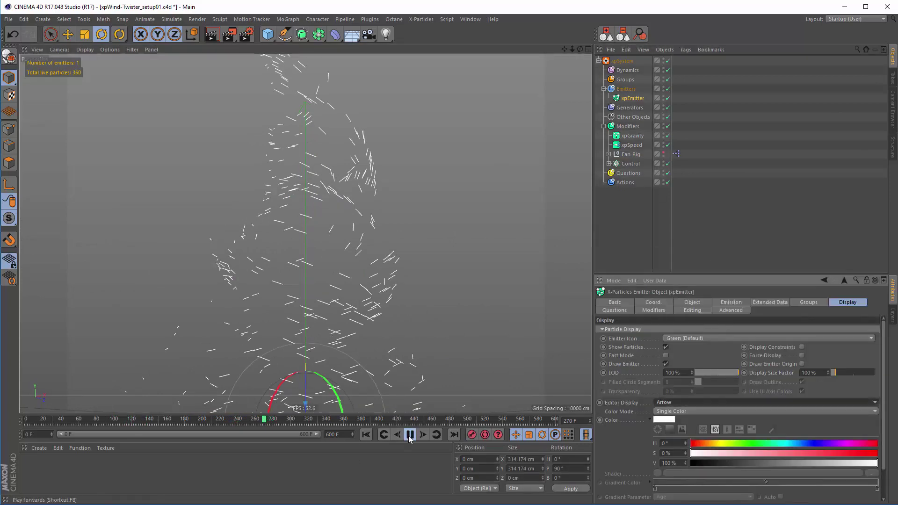
left_click(365, 434)
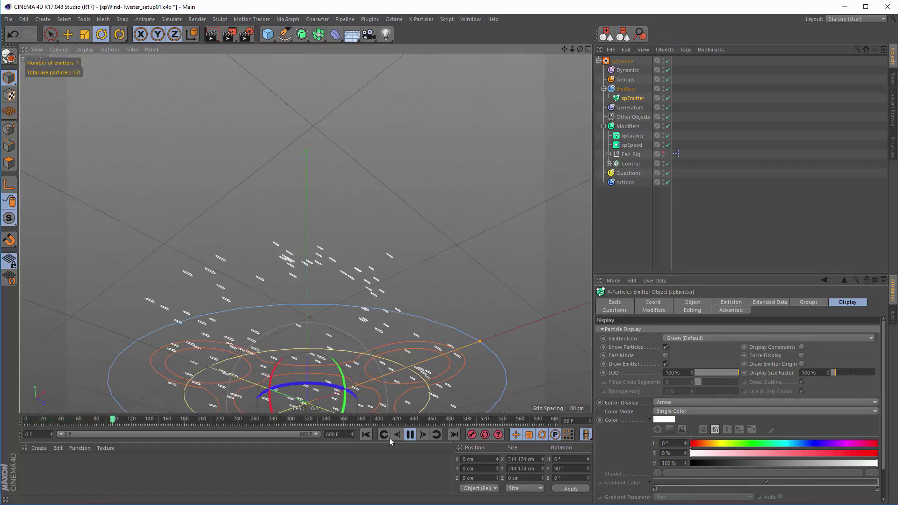
left_click(410, 435)
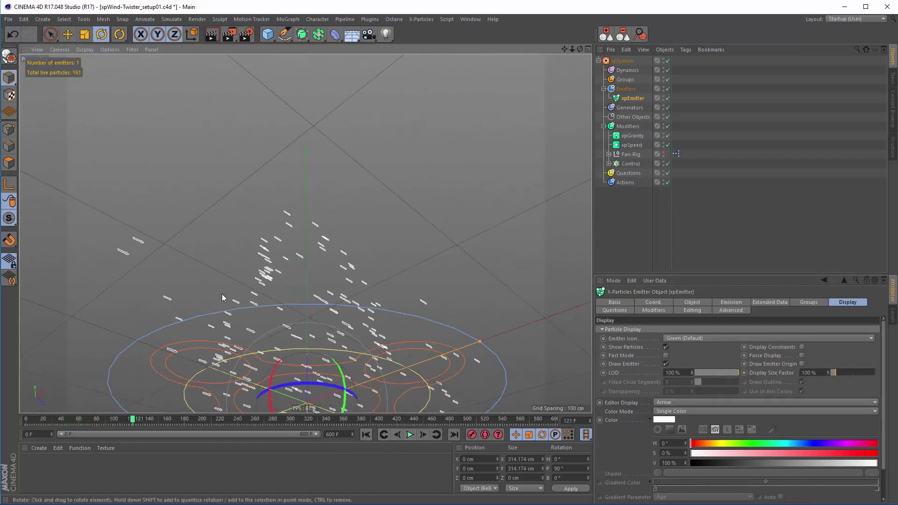
Enable rotation for the xpEmitter's particles, set its rotation mode to Tangential, and replay the simulation to check the arrows' orientation
left_click(767, 304)
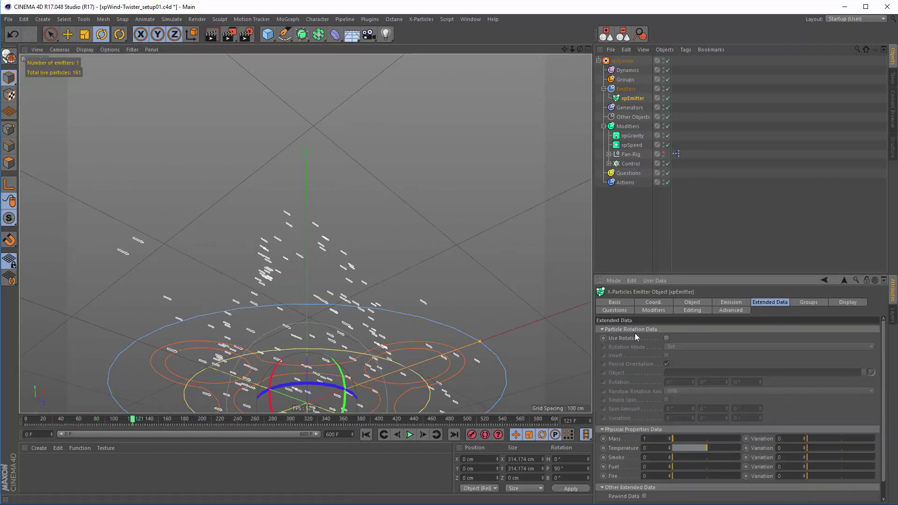
left_click(668, 338)
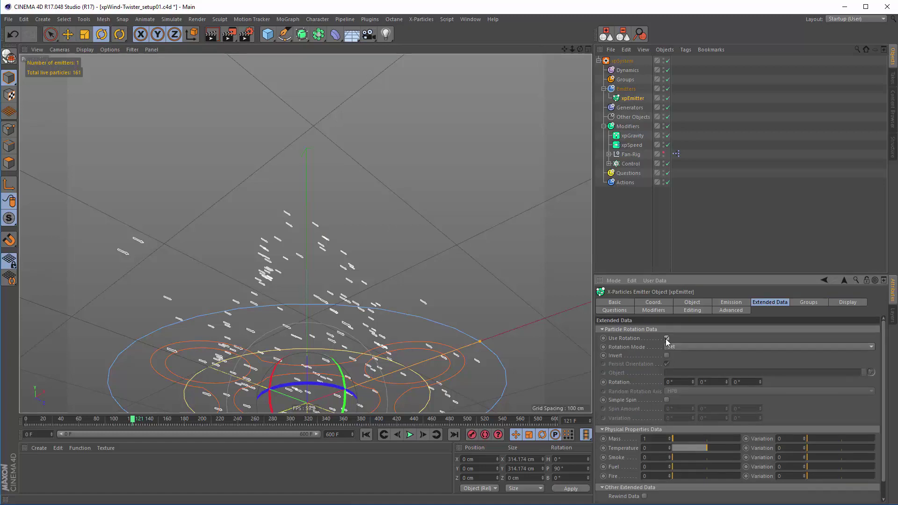
left_click(676, 348)
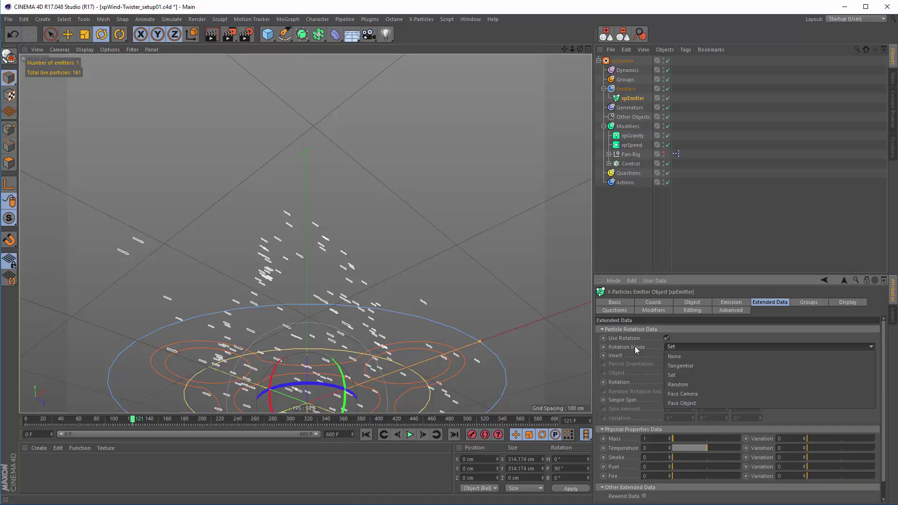
left_click(681, 366)
key("shift+f")
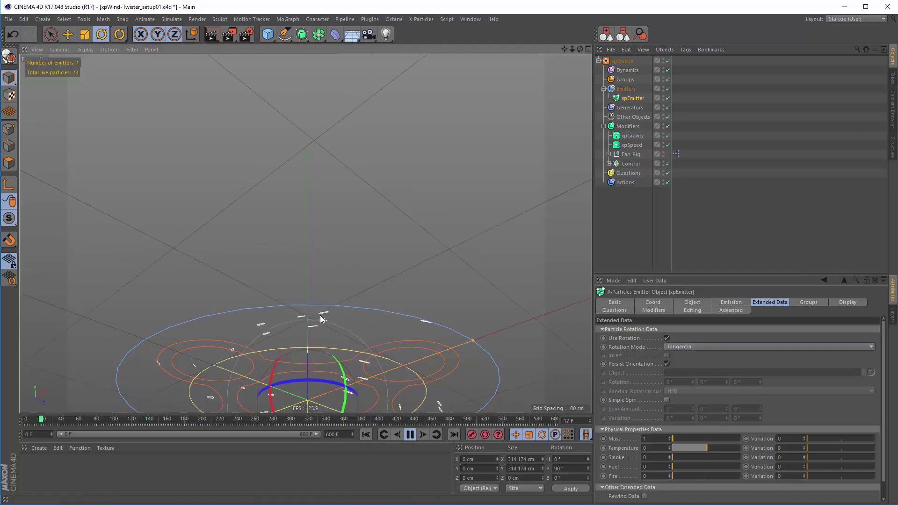
scroll(355, 299, "up", 5)
left_click_drag(378, 373, 356, 291, "alt")
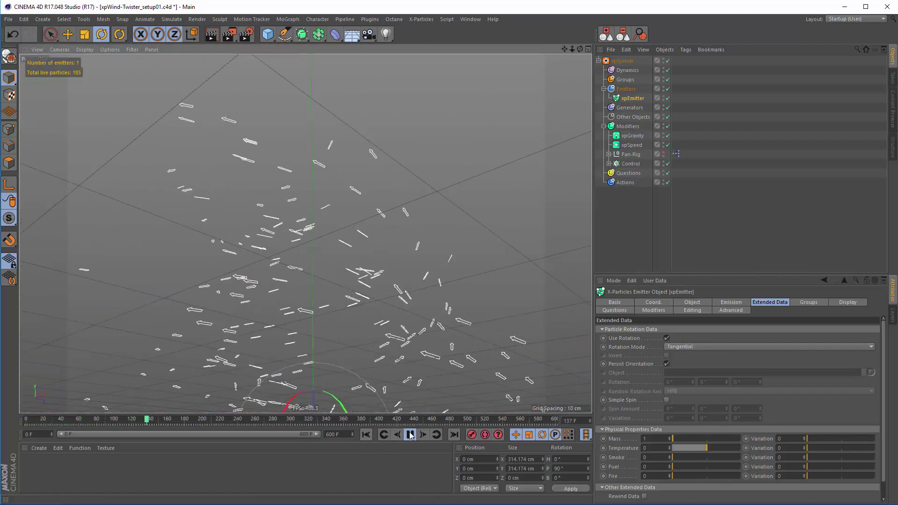
key("F7")
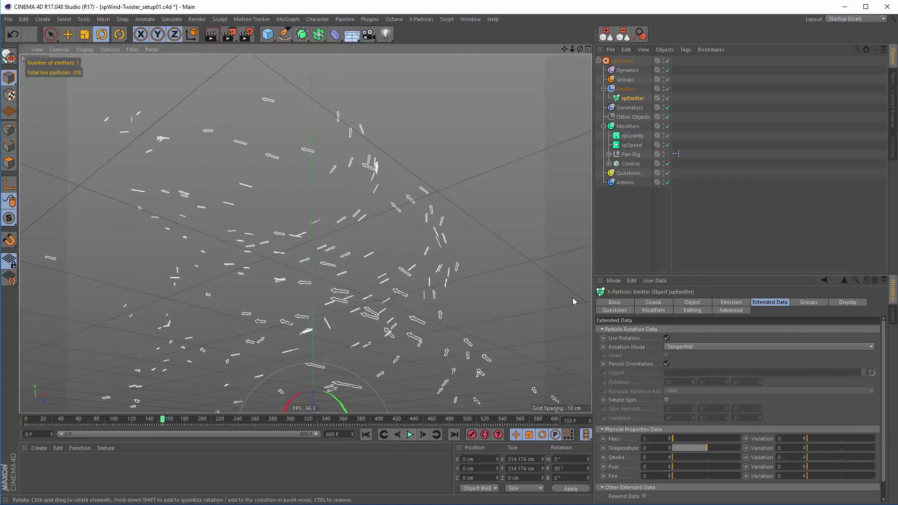
Set the xpEmitter's particle radius to 3 cm with 1 cm variation and replay from the start to inspect the arrows
left_click(734, 302)
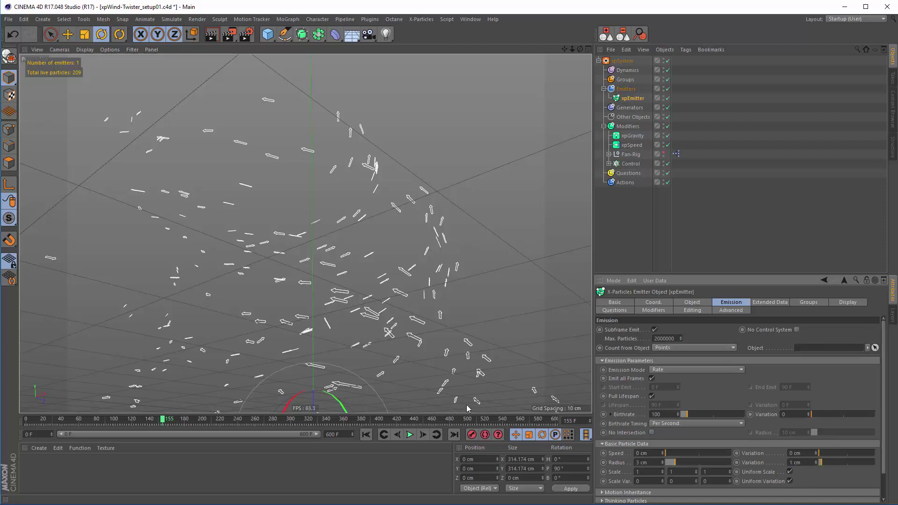
left_click(367, 434)
left_click(409, 435)
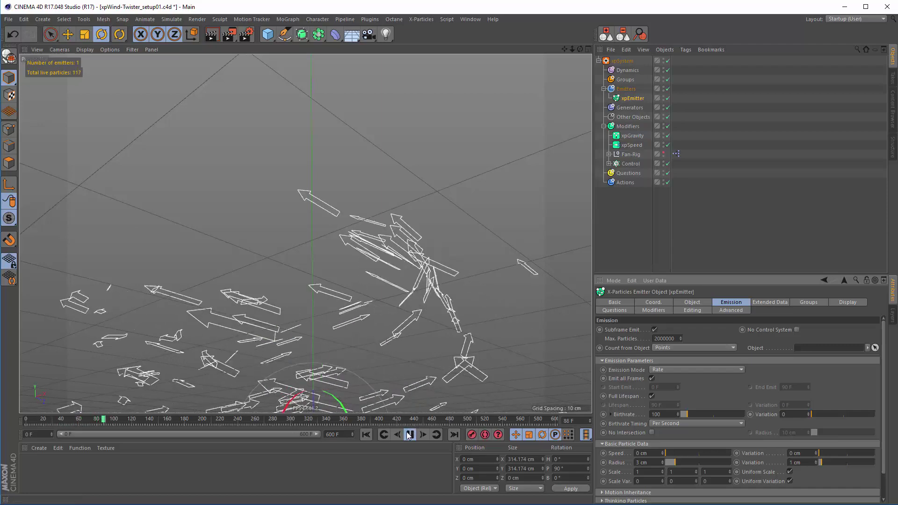
left_click(409, 435)
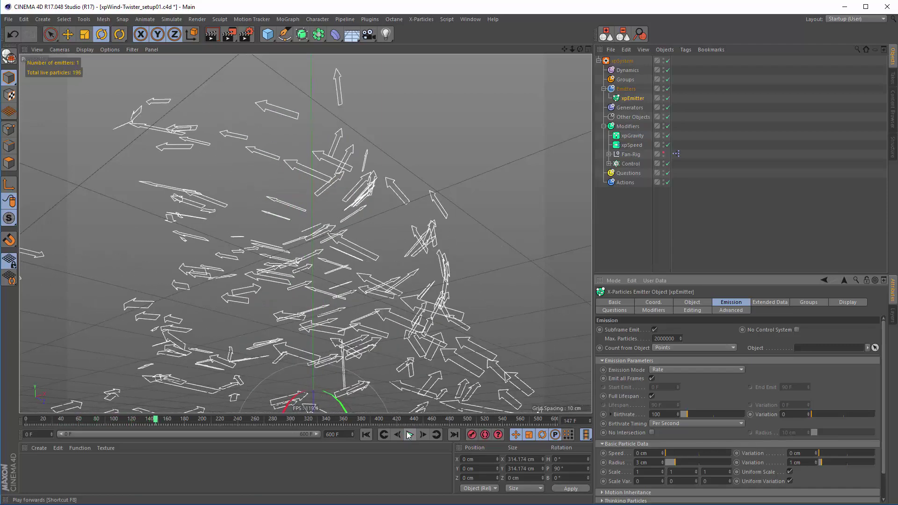
left_click_drag(354, 294, 330, 218, "alt")
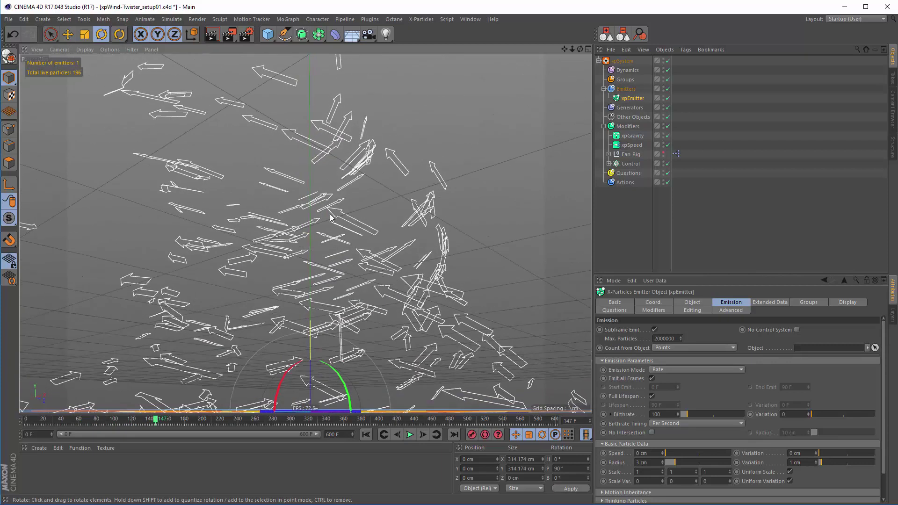
Switch to the open Fish-BlueTang0.c4d scene and play it from the first frame to view the fish
left_click(470, 19)
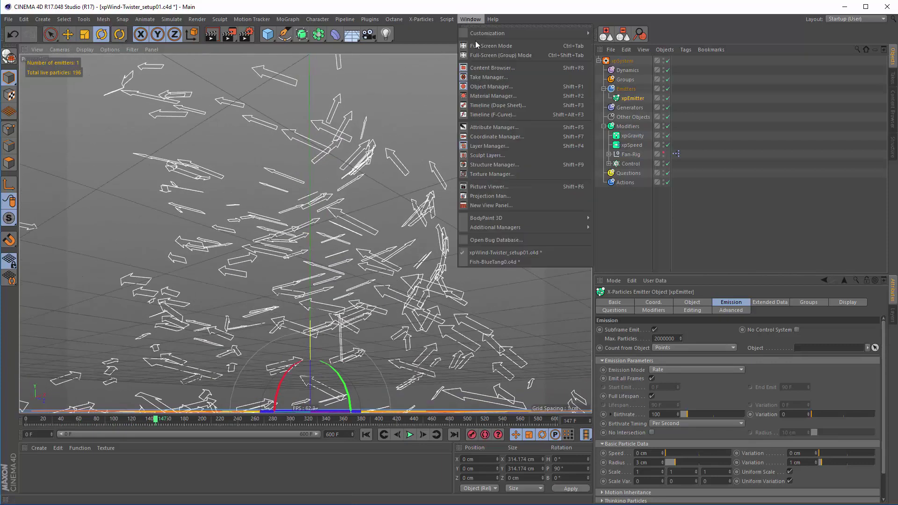
left_click(483, 262)
left_click_drag(308, 228, 355, 348, "alt")
left_click(410, 434)
left_click(366, 435)
left_click(410, 434)
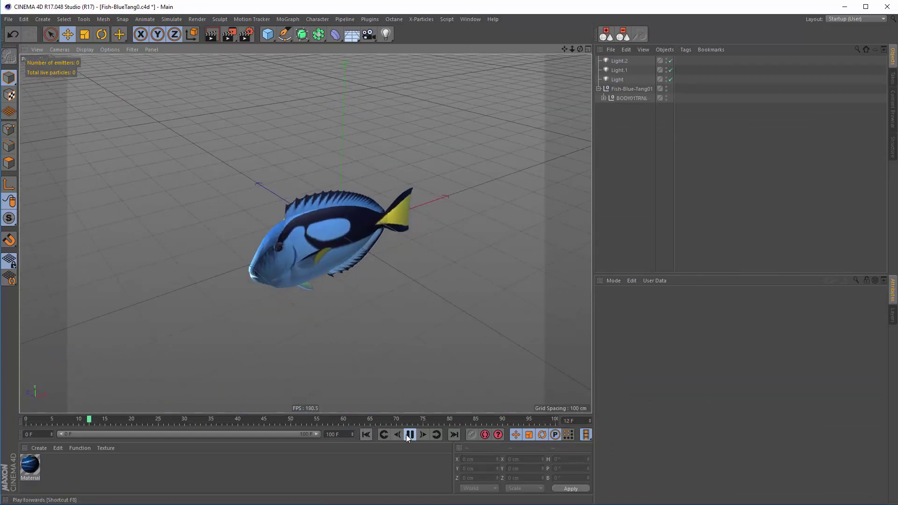
left_click(409, 435)
Add a Wind deformer as a child of Fish-Blue-Tang01 and start playback to see its effect on the fish
left_click(331, 35)
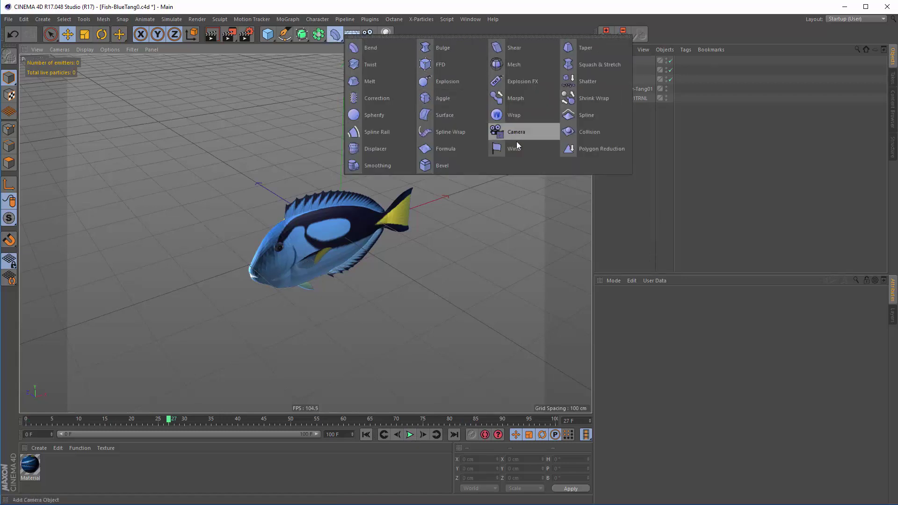
left_click(509, 150)
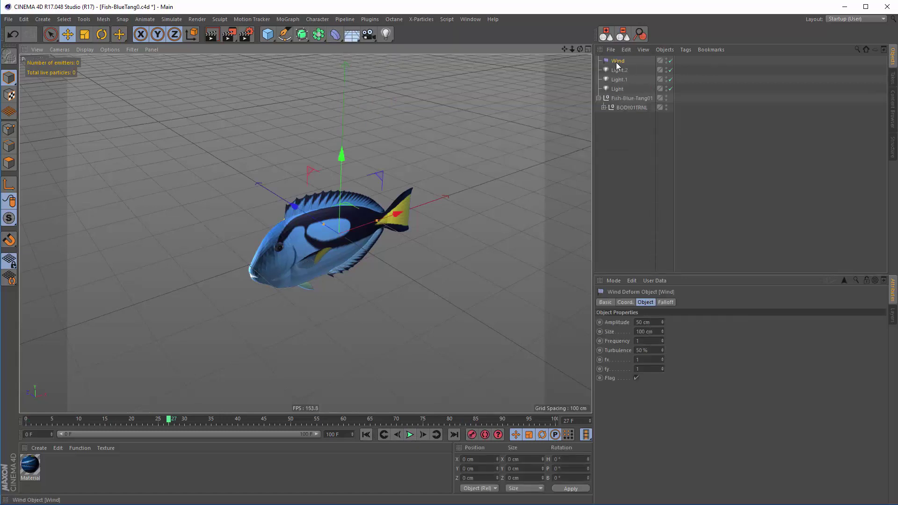
left_click_drag(617, 61, 627, 104)
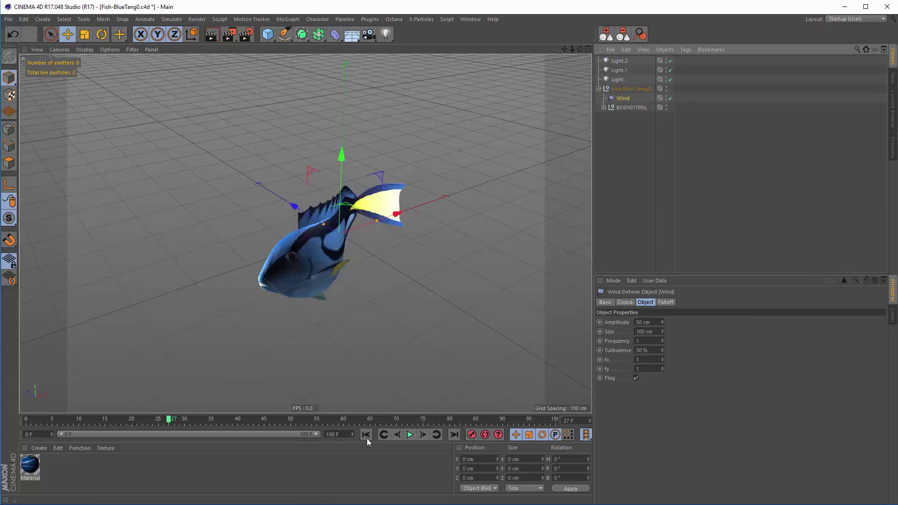
left_click(410, 434)
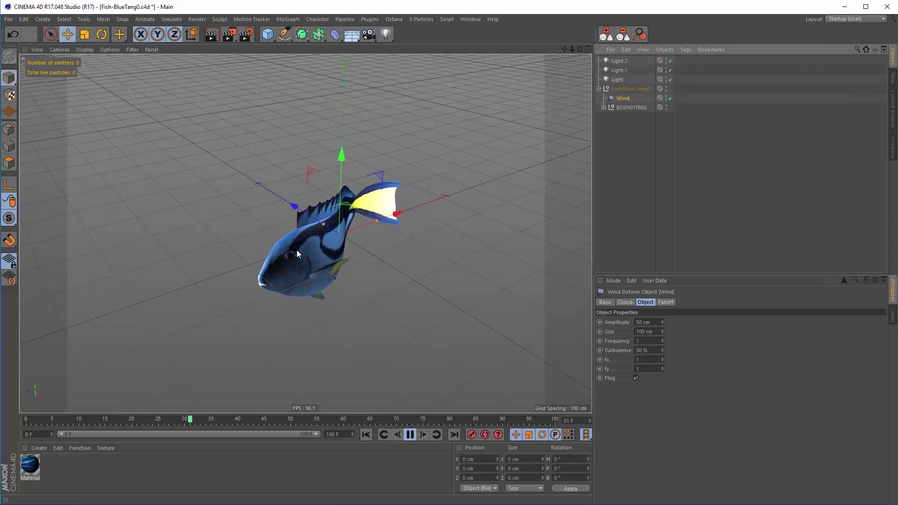
left_click(628, 133)
Set the Wind deformer's frequency to 10
left_click(623, 98)
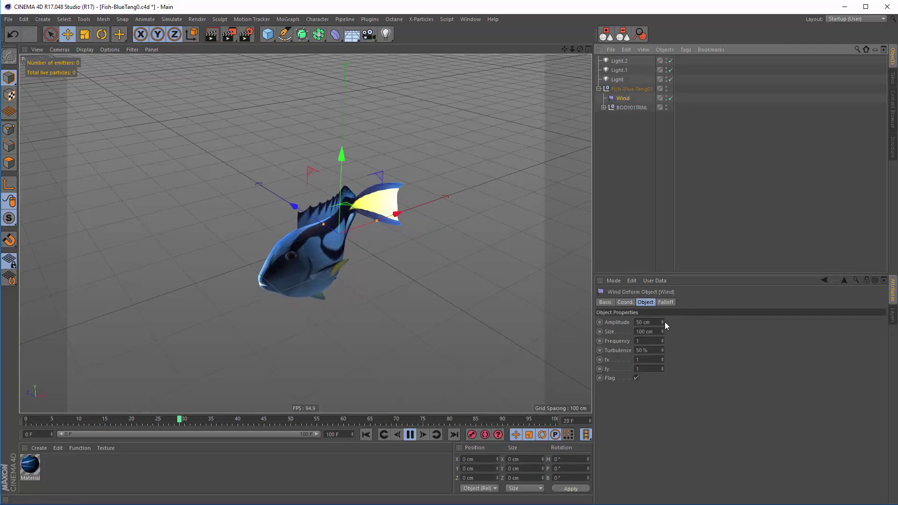
left_click(642, 340)
type("10")
key("Return")
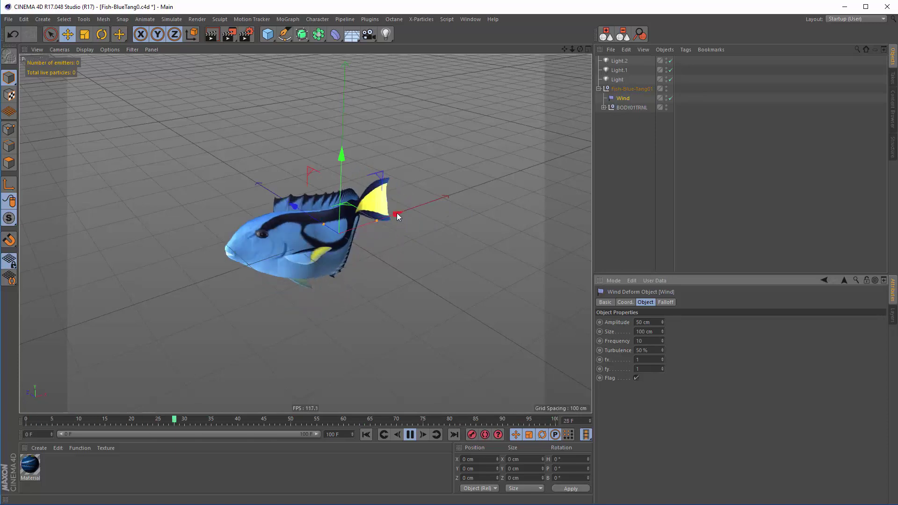
Move the Wind deformer toward the fish's head, to about X -121 cm and Z -34 cm, and set its amplitude to 10 cm
left_click_drag(397, 212, 335, 246)
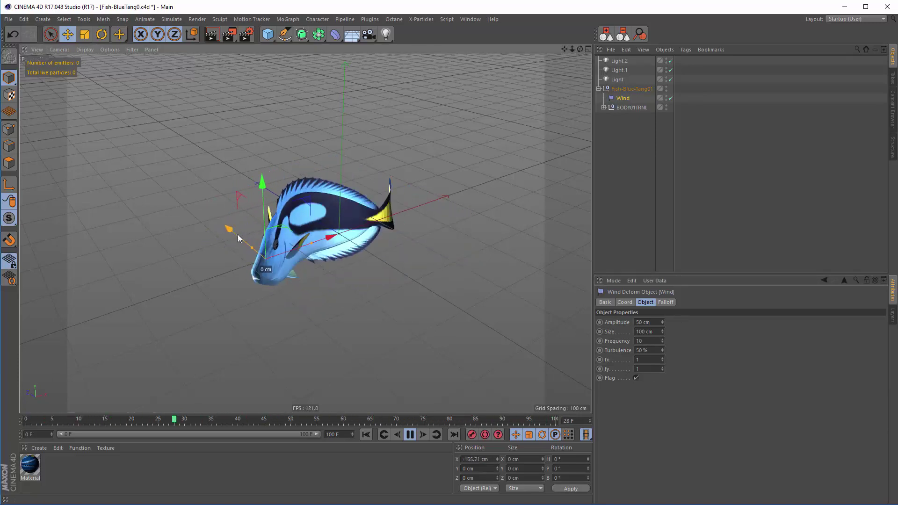
left_click_drag(238, 234, 359, 239)
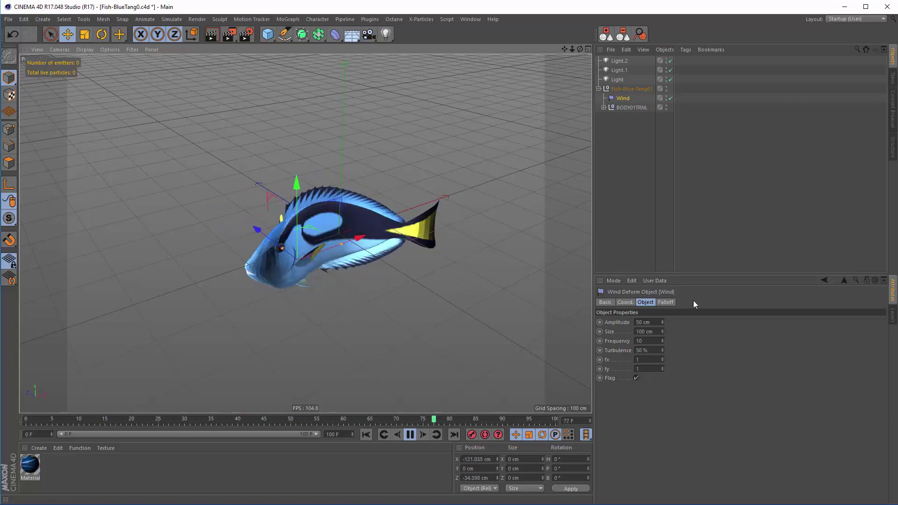
double_click(654, 322)
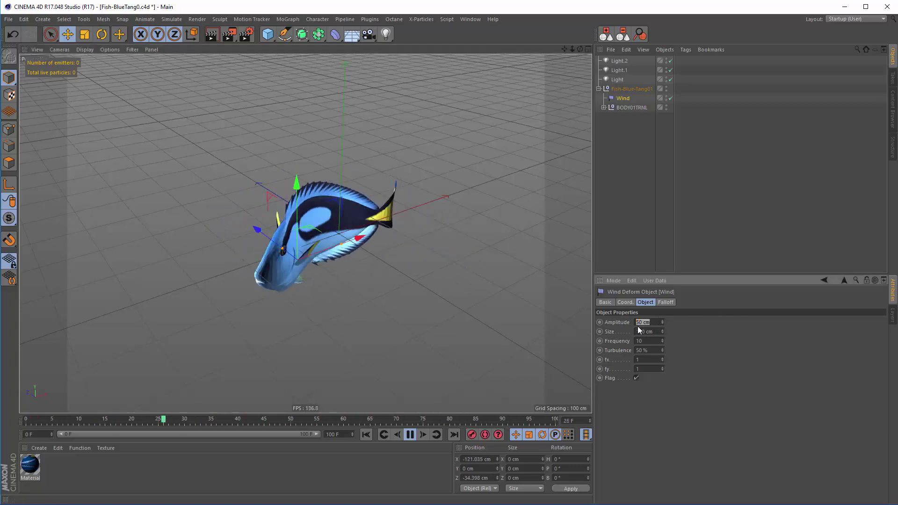
type("10")
key("Return")
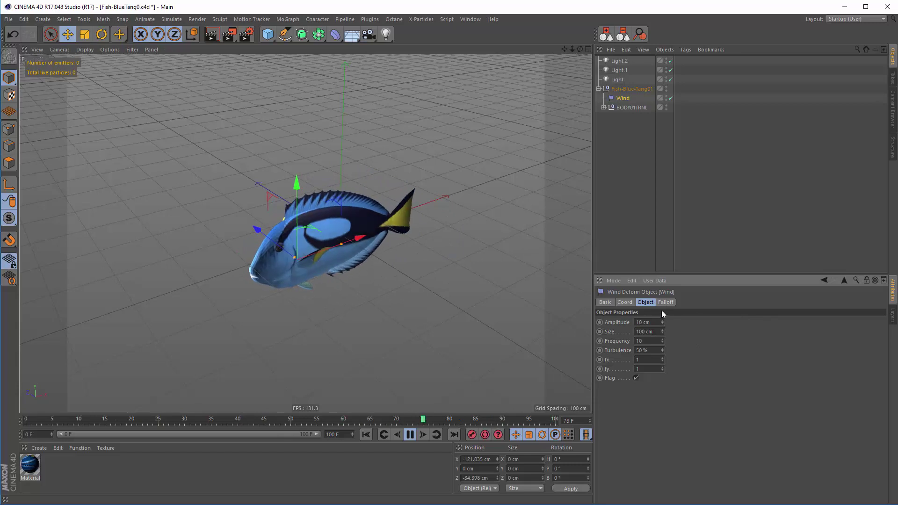
Shift the Wind deformer farther along the fish's length to about X -143 cm
left_click_drag(358, 238, 378, 262)
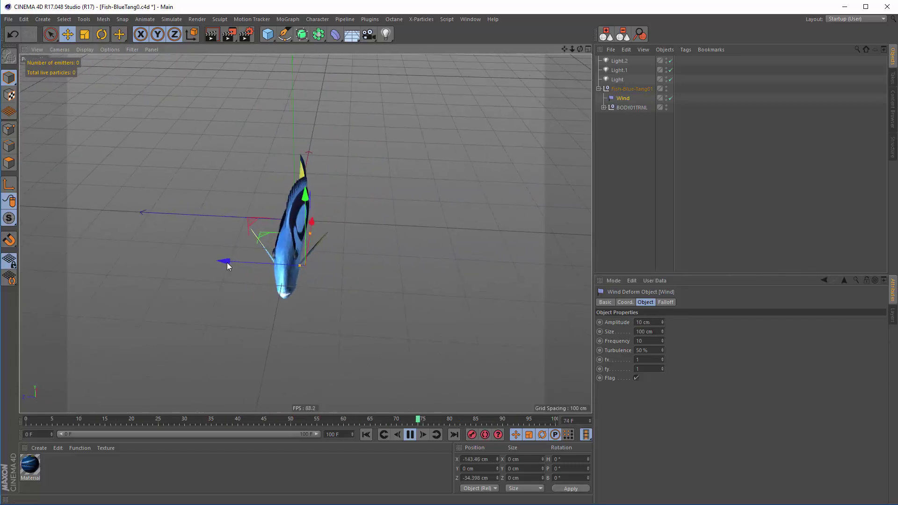
Move the fish's Wind deformer along its Z axis to about 6.5 cm, and stop the animation playback
left_click_drag(224, 262, 206, 263)
left_click_drag(296, 250, 279, 239, "alt")
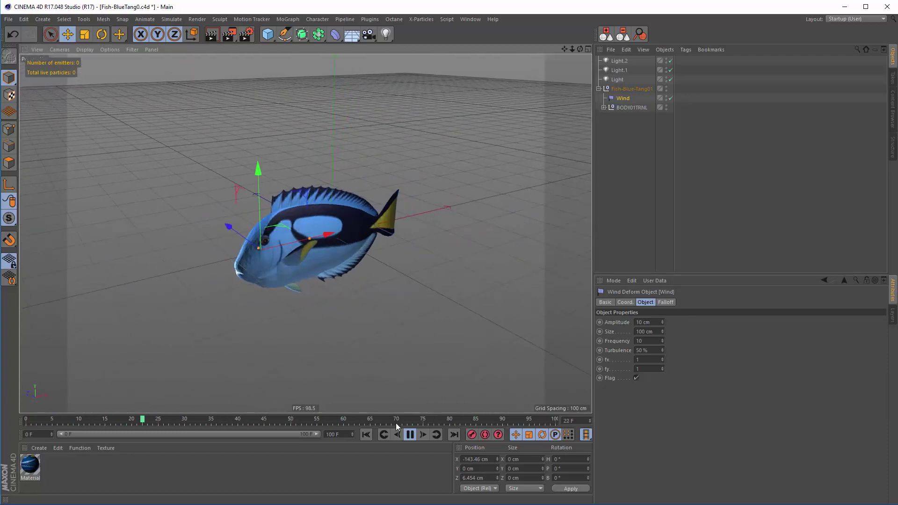
left_click(410, 435)
left_click(619, 136)
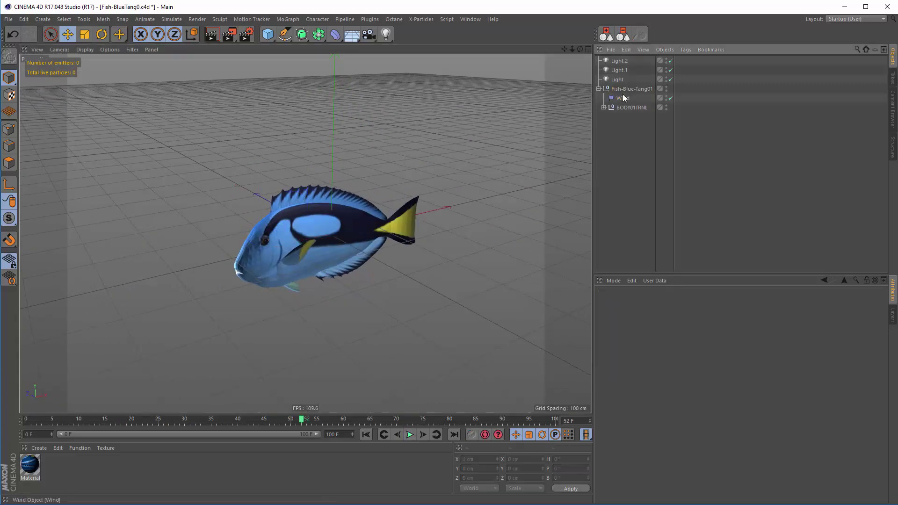
Copy the Fish-Blue-Tang01 null with its contents into the open scene xpWind-Twister_setup01.c4d
left_click(631, 90)
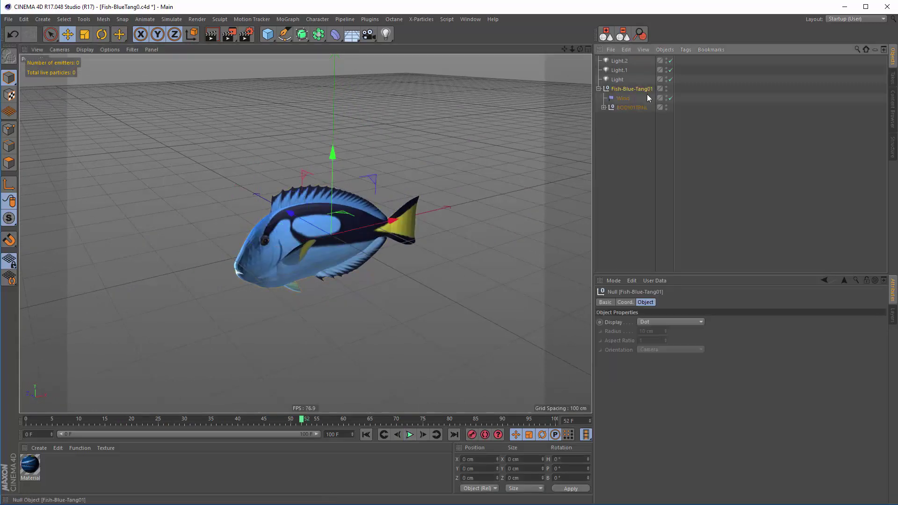
left_click(471, 20)
left_click(483, 252)
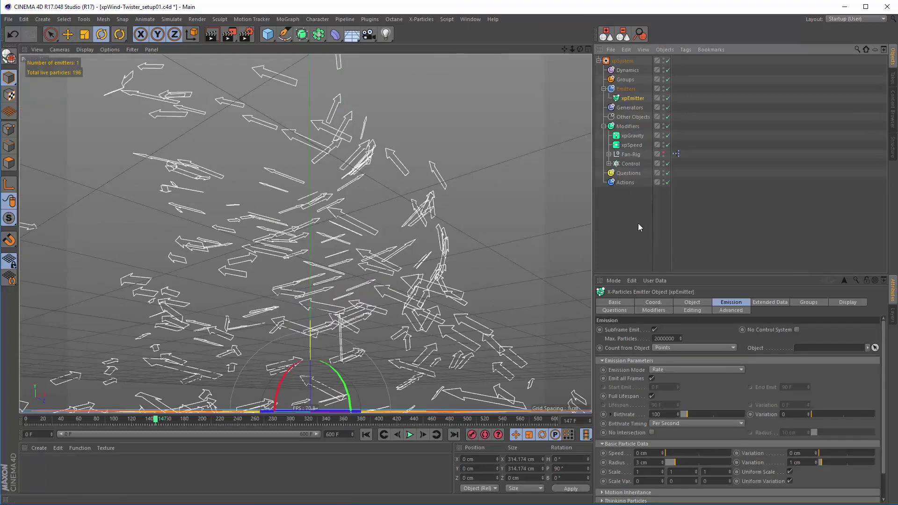
key("ctrl+v")
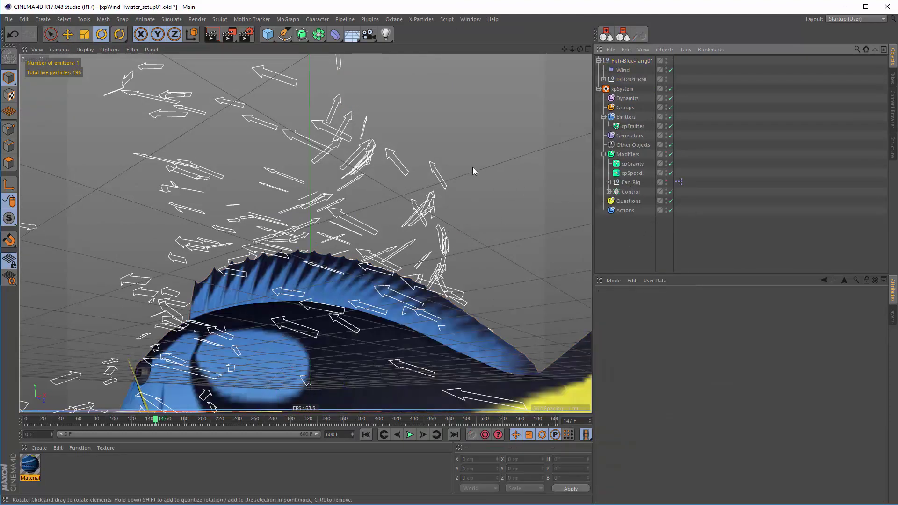
Add a Generator object to the X-Particles Generators folder and assign xpEmitter as its emitter
left_click(630, 135)
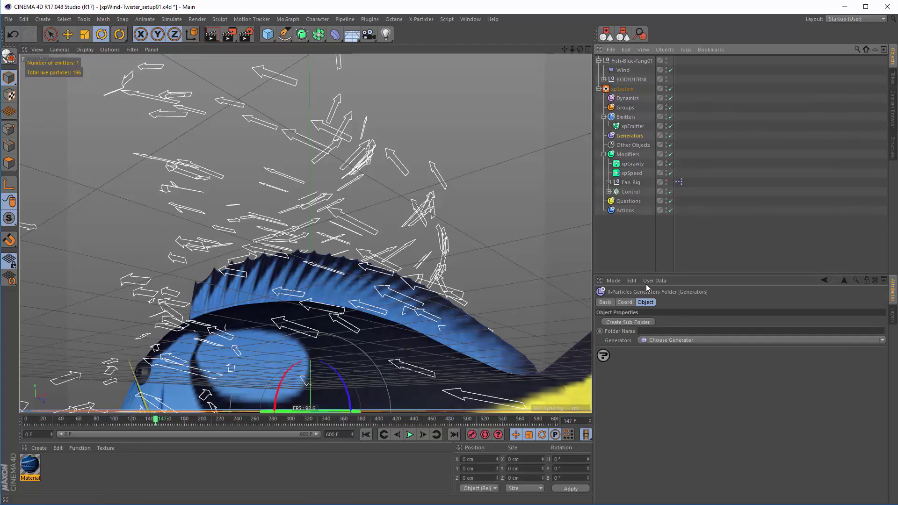
left_click(655, 339)
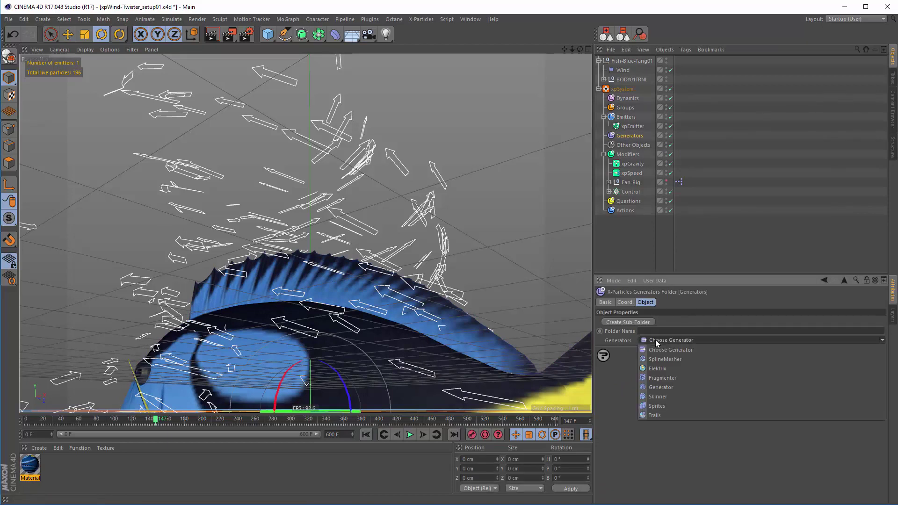
left_click(661, 388)
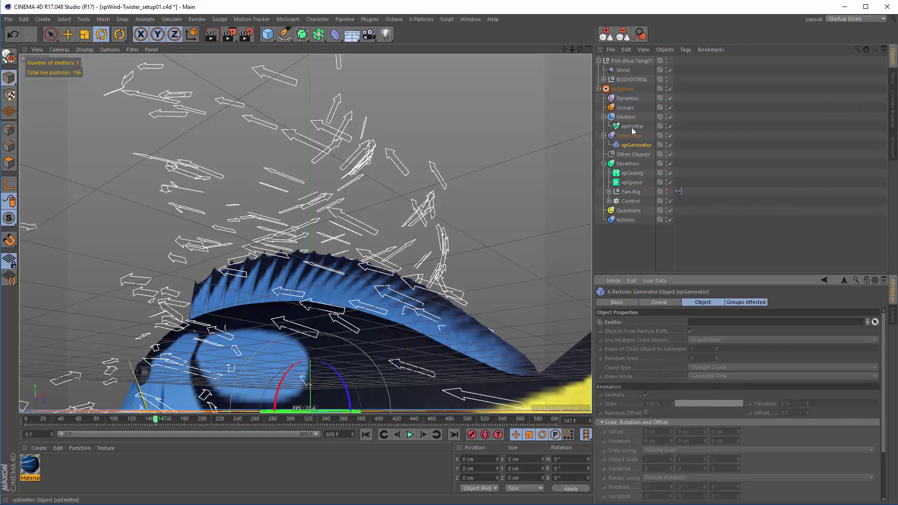
left_click_drag(632, 130, 687, 294)
left_click_drag(703, 325, 703, 324)
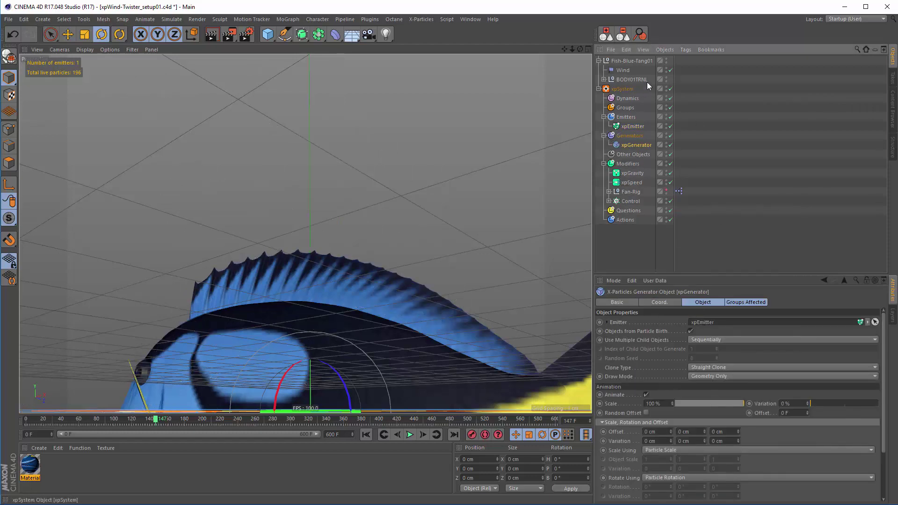
Make Fish-Blue-Tang01 a child of xpGenerator and set the generator's Scale Using option to Particle Radius
left_click_drag(630, 61, 648, 144)
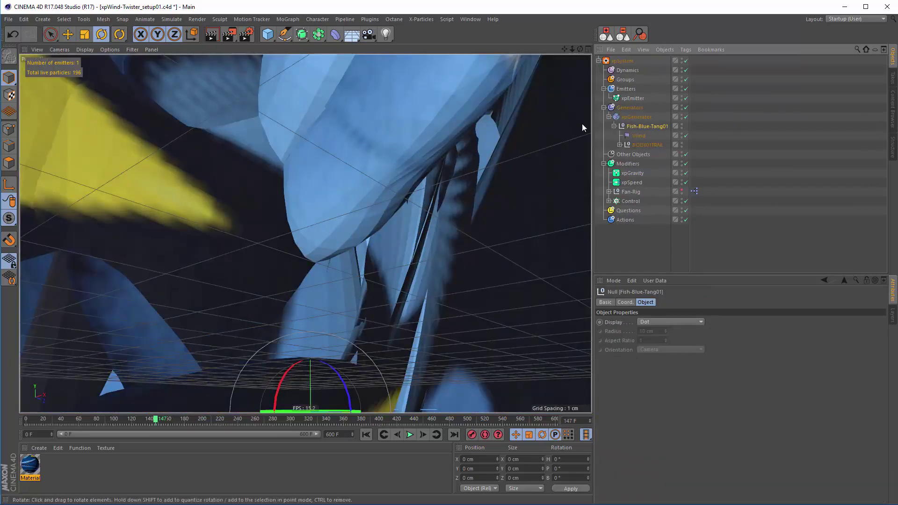
left_click(639, 117)
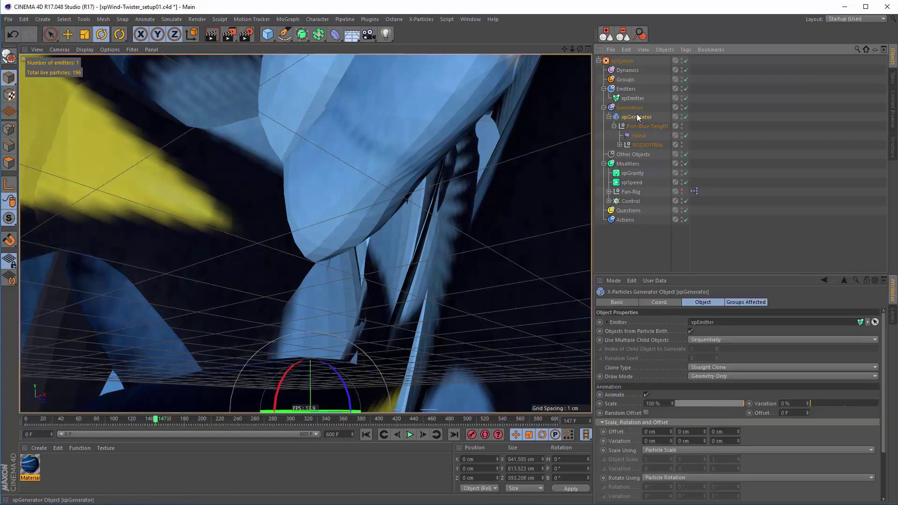
left_click(657, 449)
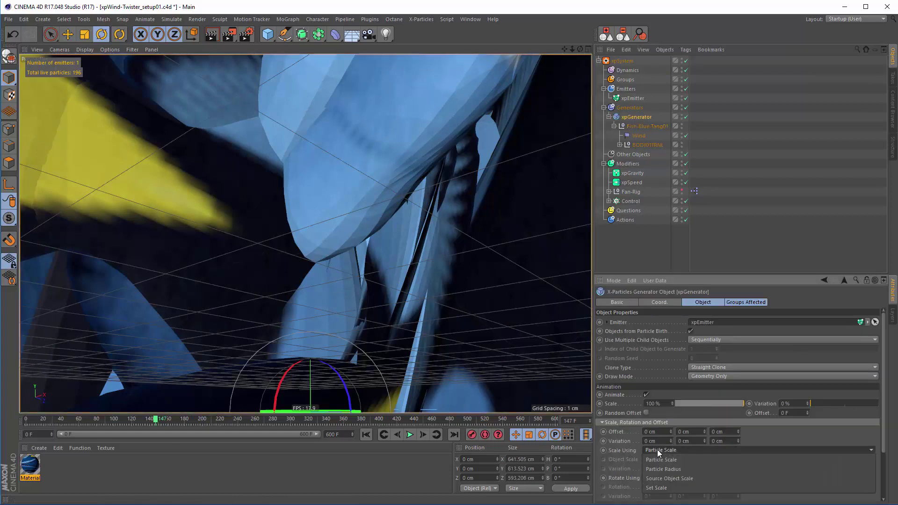
left_click(665, 470)
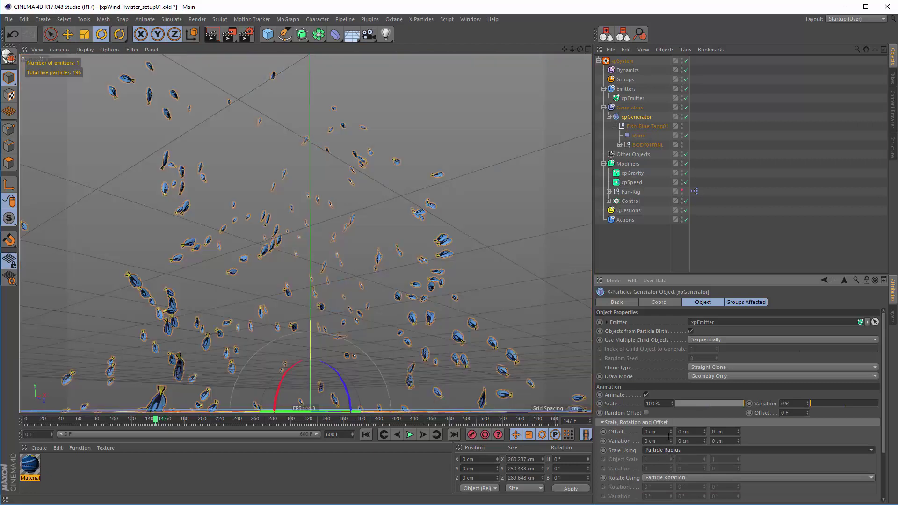
Set the generator's Clone Type to Create Render Instances and its Draw Mode to Geometry and Particles
left_click(707, 369)
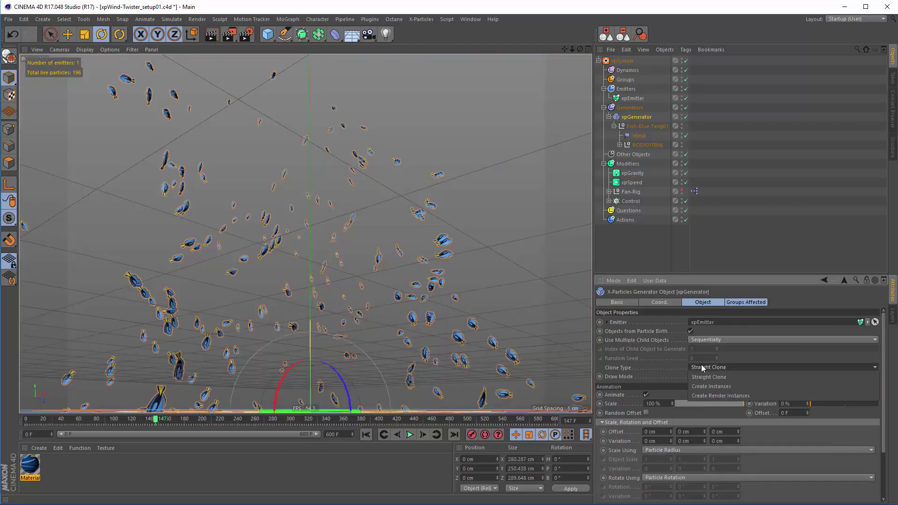
left_click(716, 396)
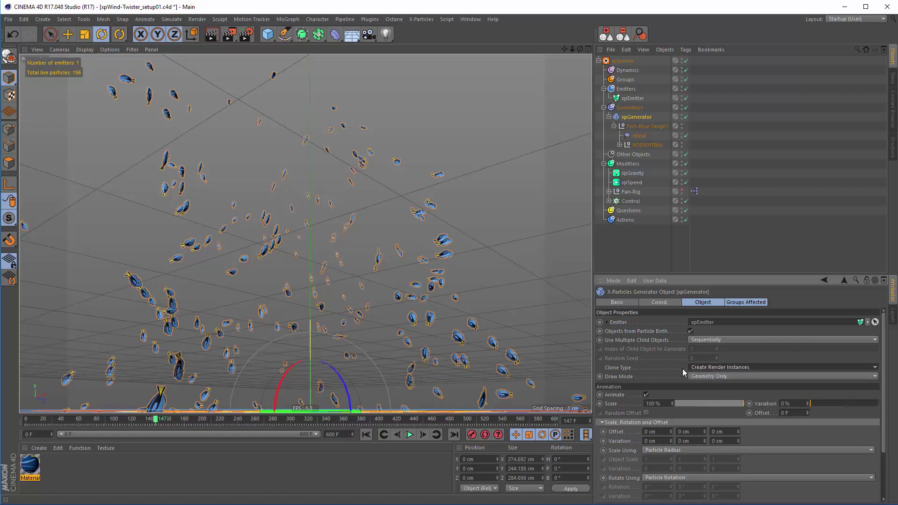
left_click(706, 377)
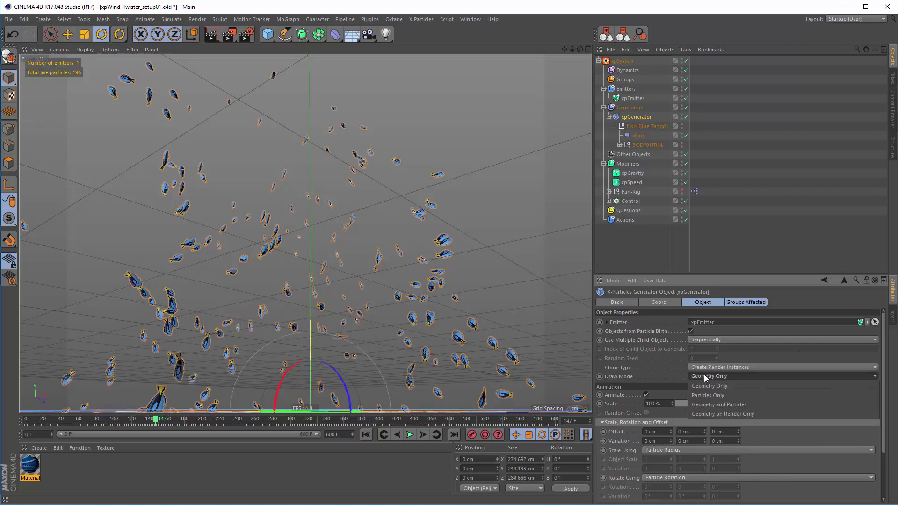
left_click(711, 405)
Collapse the Fish-Blue-Tang01 hierarchy and set the null's pitch rotation to 4°
left_click_drag(345, 307, 347, 338, "alt")
left_click(614, 126)
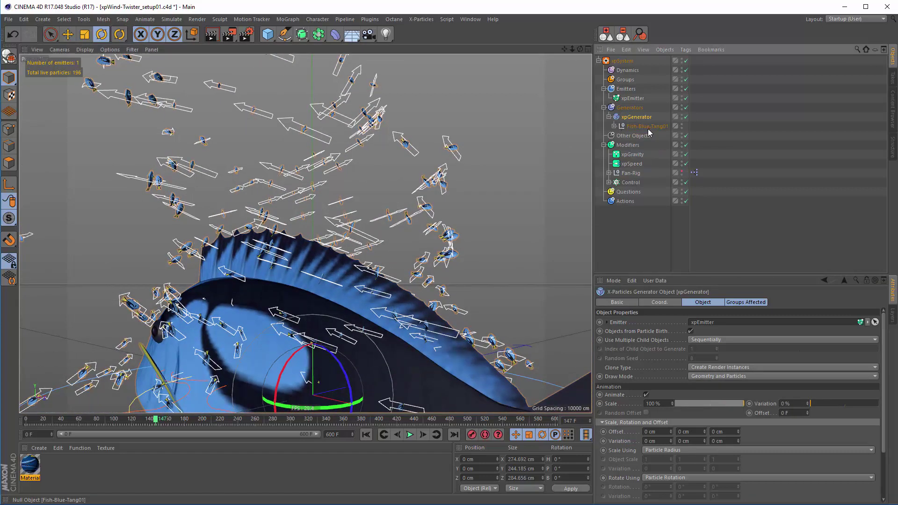
left_click(648, 126)
left_click(624, 302)
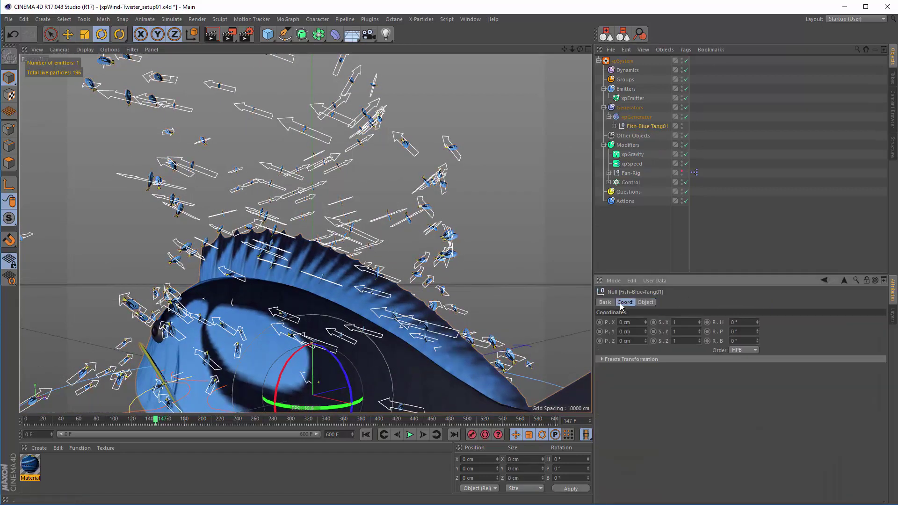
mouse_move(759, 332)
left_mouse_down()
mouse_move(758, 309)
mouse_move(754, 352)
mouse_move(765, 267)
mouse_move(773, 301)
mouse_move(762, 344)
mouse_move(771, 308)
mouse_move(768, 325)
left_mouse_up()
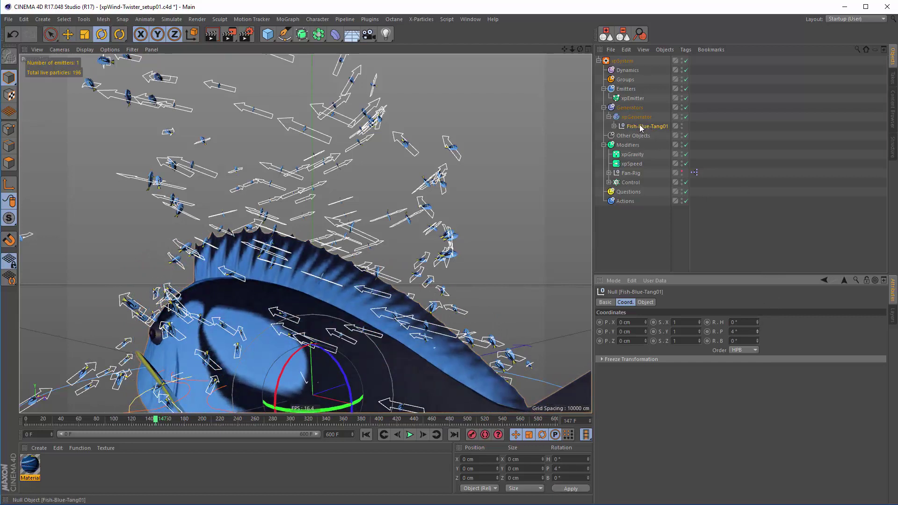
Group Fish-Blue-Tang01 under a new null and lower that null to about -180 cm in Y
key("alt+g")
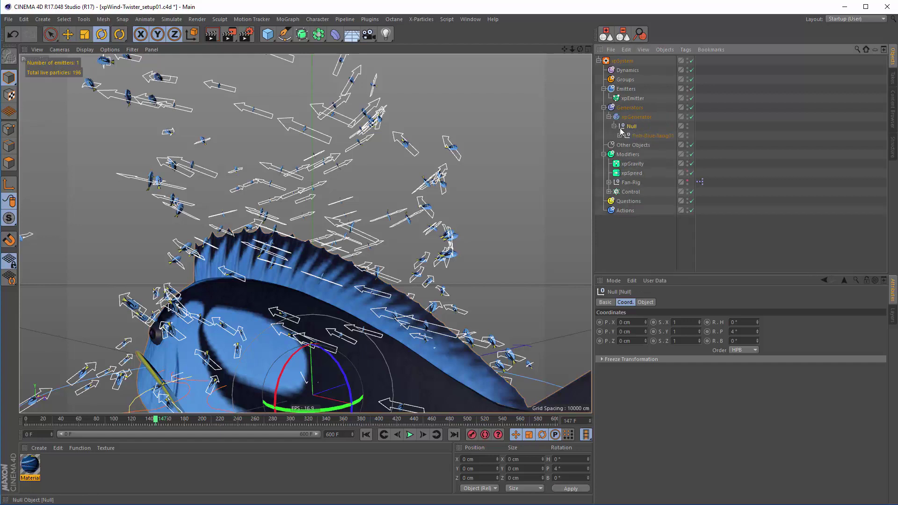
key("Up")
key("e")
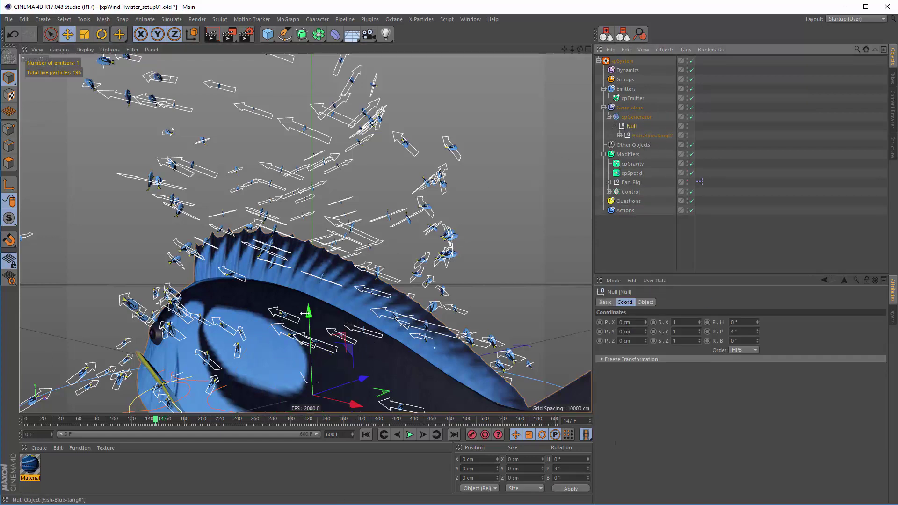
left_click_drag(308, 313, 309, 374)
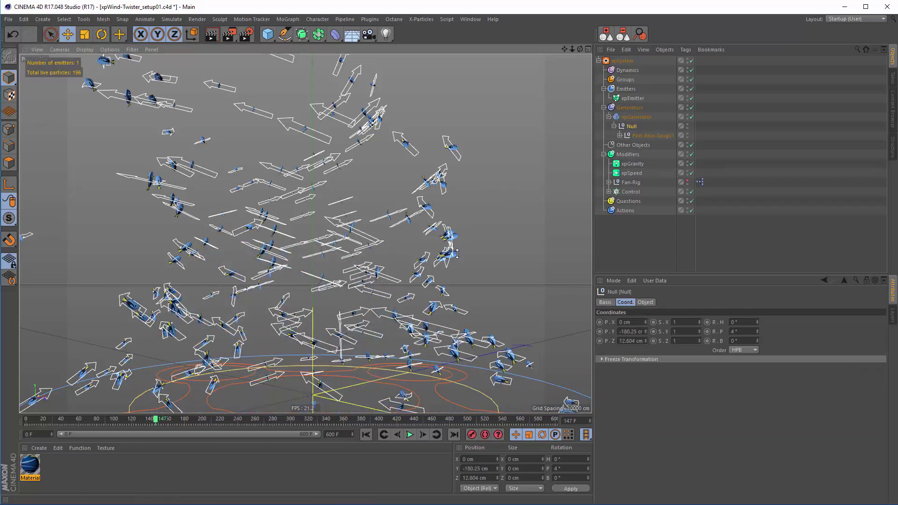
Set the heading rotation of Fish-Blue-Tang01 to -89° so the fish align with the particle direction arrows
left_click(650, 136)
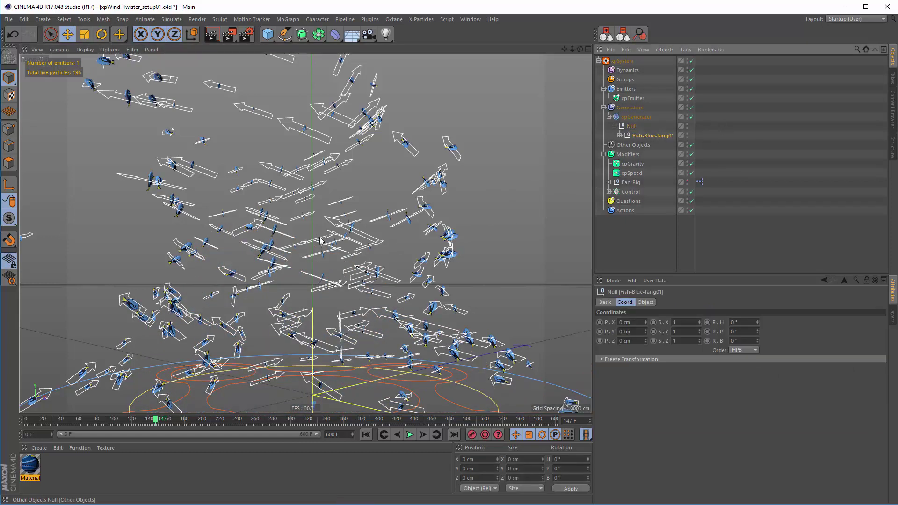
scroll(323, 248, "up", 8)
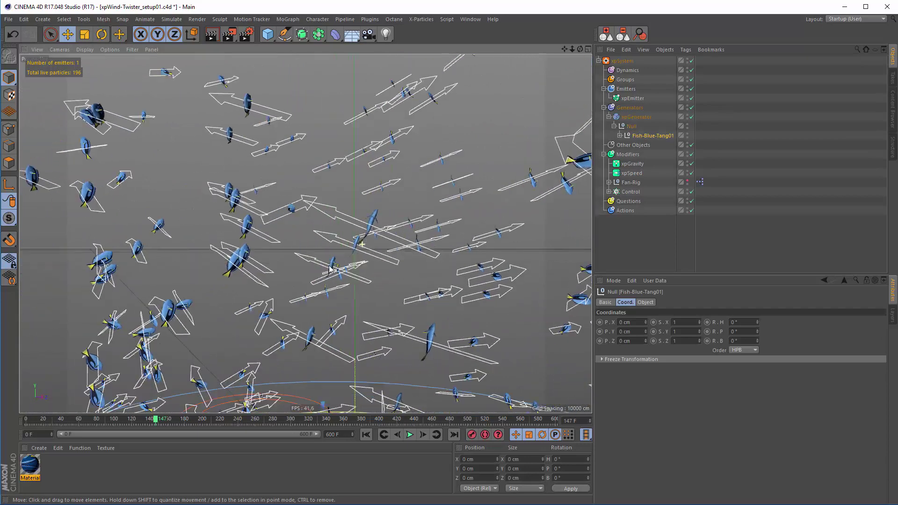
left_click_drag(329, 269, 406, 228, "alt")
left_click_drag(758, 322, 751, 361)
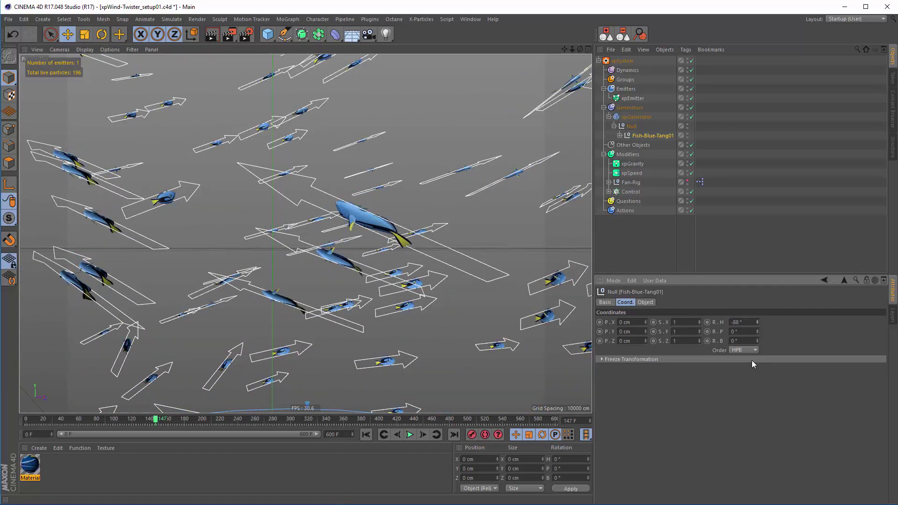
left_click_drag(355, 276, 392, 258, "alt")
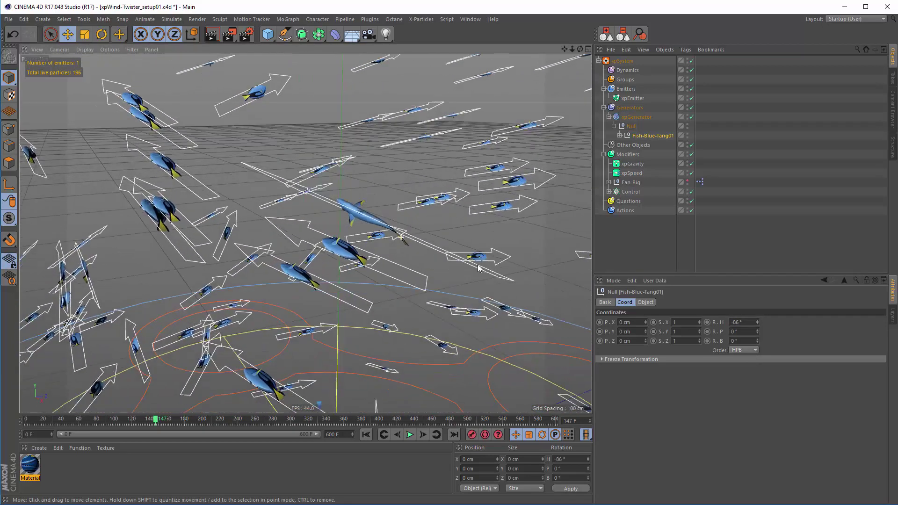
left_click_drag(757, 322, 756, 322)
left_click(757, 321)
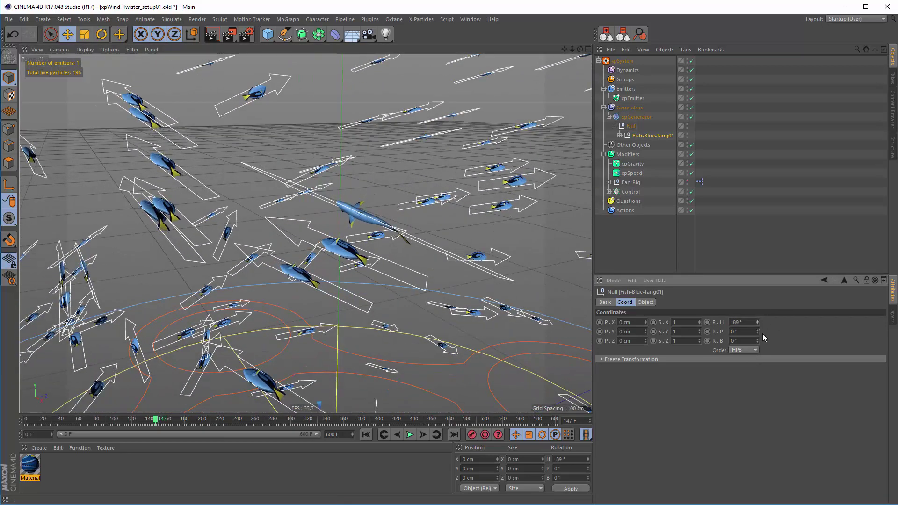
left_click_drag(359, 209, 376, 185, "alt")
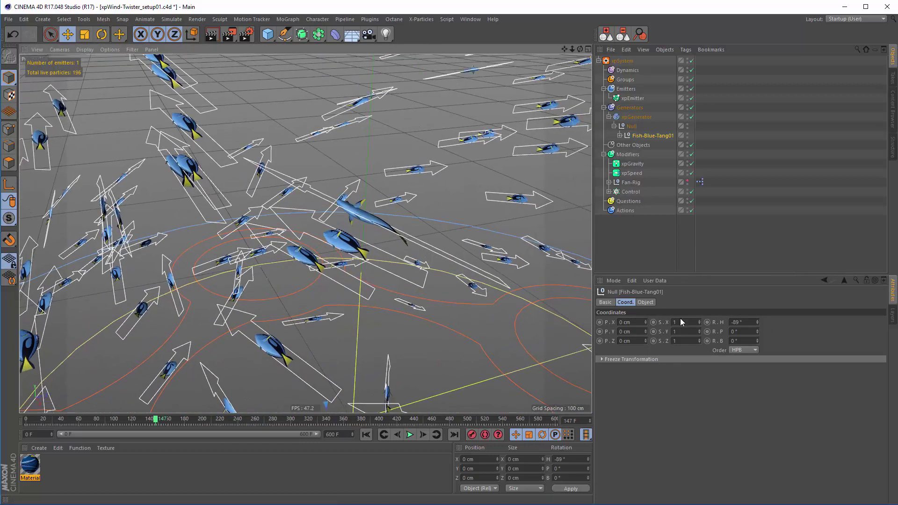
Set the scale of Fish-Blue-Tang01 to 3 on the X, Y and Z axes
left_click(679, 323)
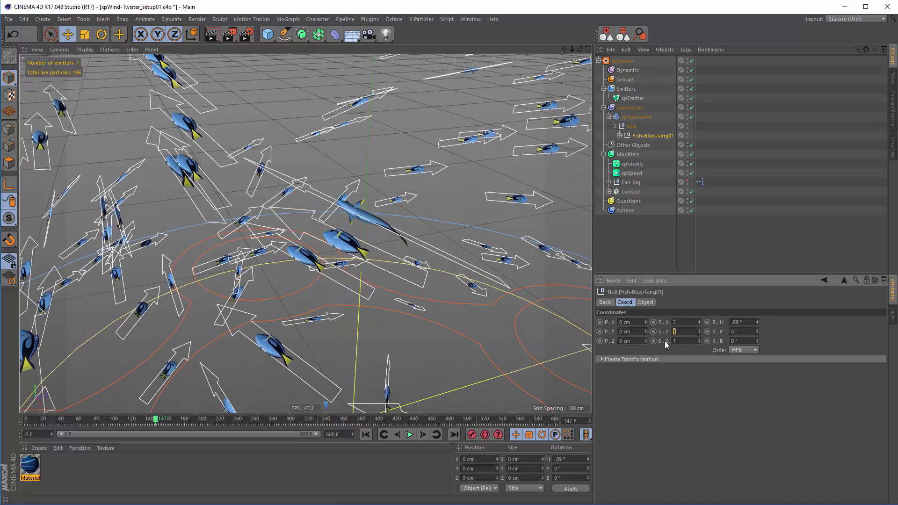
type("3")
key("Tab")
type("3")
key("Return")
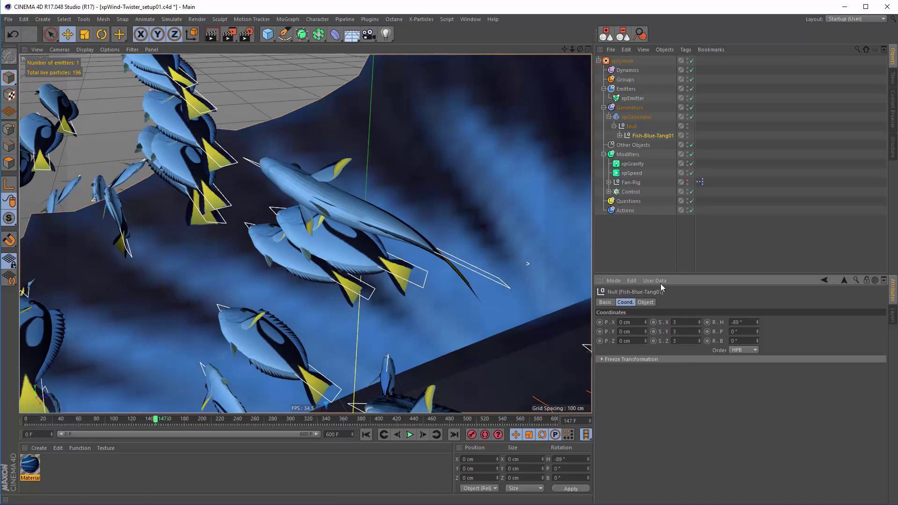
left_click_drag(374, 266, 412, 201, "alt")
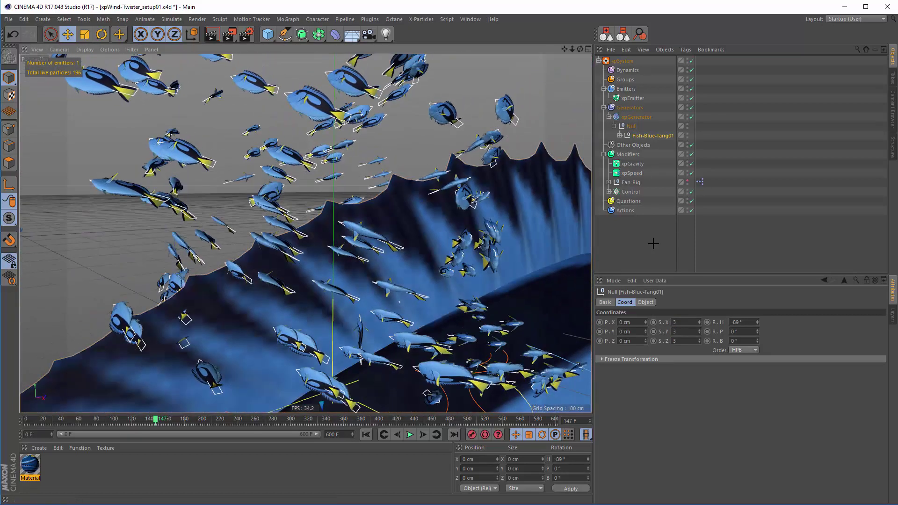
Set the Y position of the parent null under xpGenerator to -2000 cm to move the source fish out of view
left_click(632, 126)
left_click(618, 331)
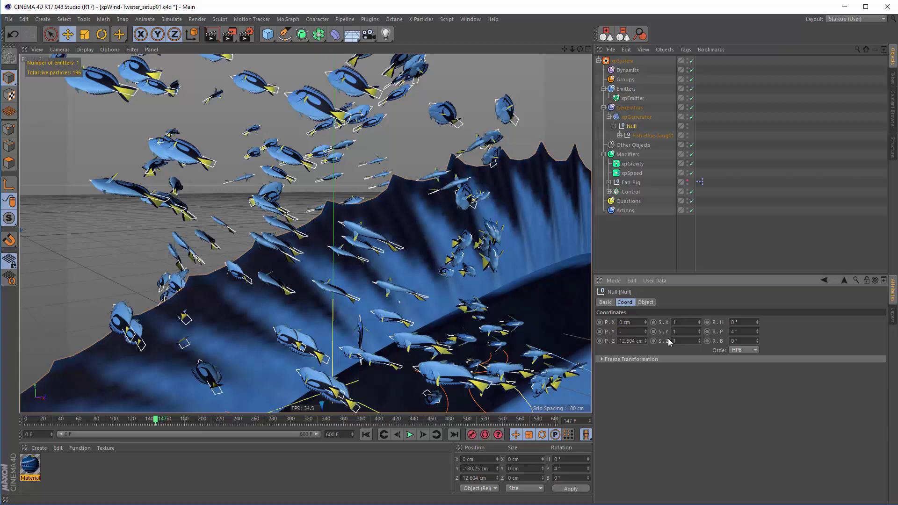
type("-2000")
key("Return")
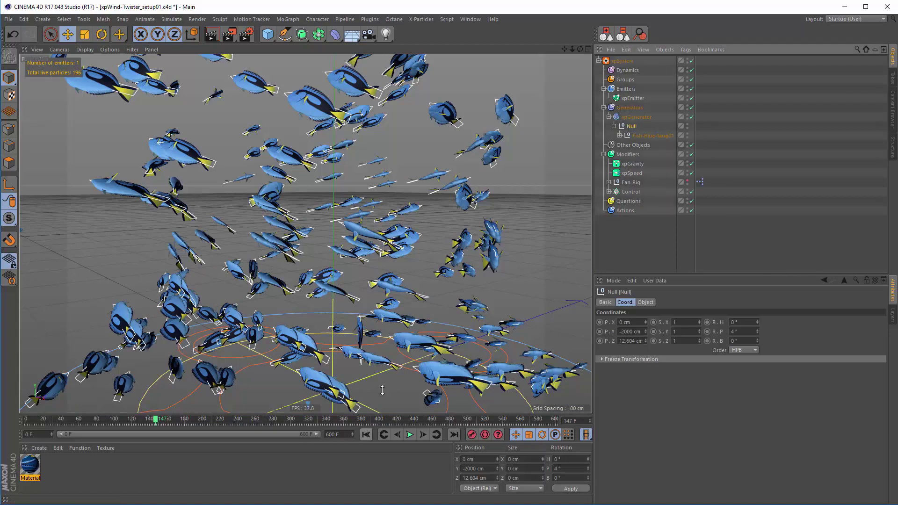
scroll(384, 312, "up", 3)
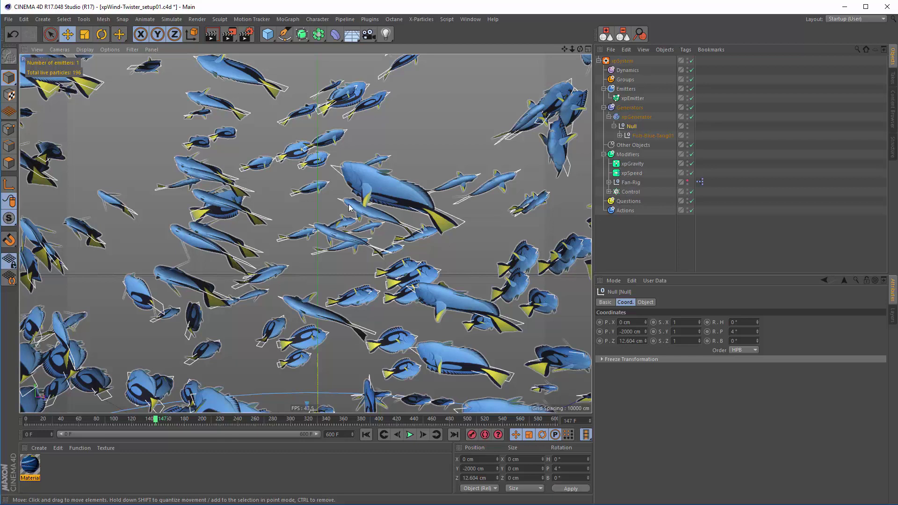
Add a Limit motion modifier with No Banking enabled and replay the fish simulation from the first frame
left_click(629, 156)
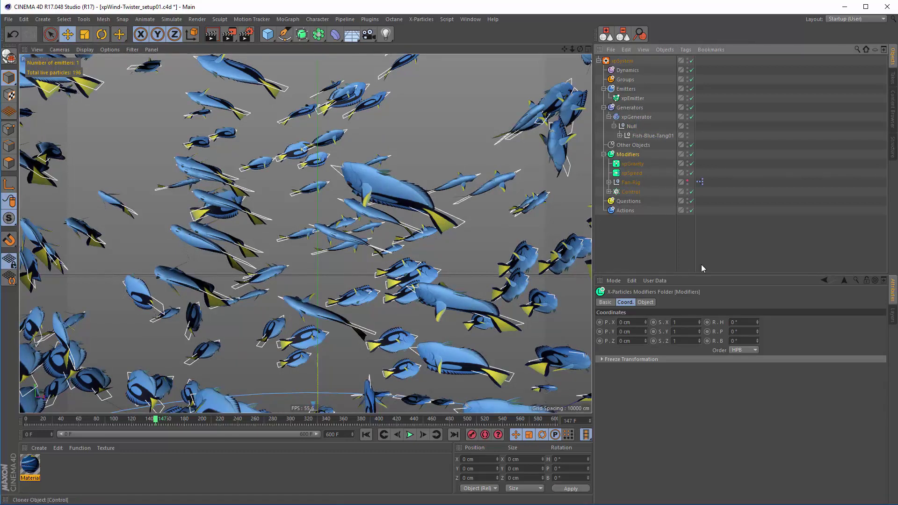
left_click(645, 302)
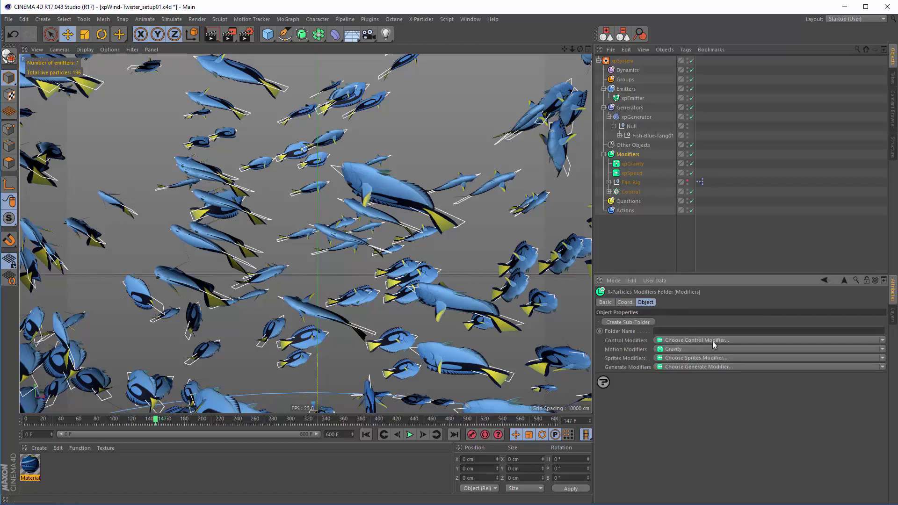
left_click(662, 349)
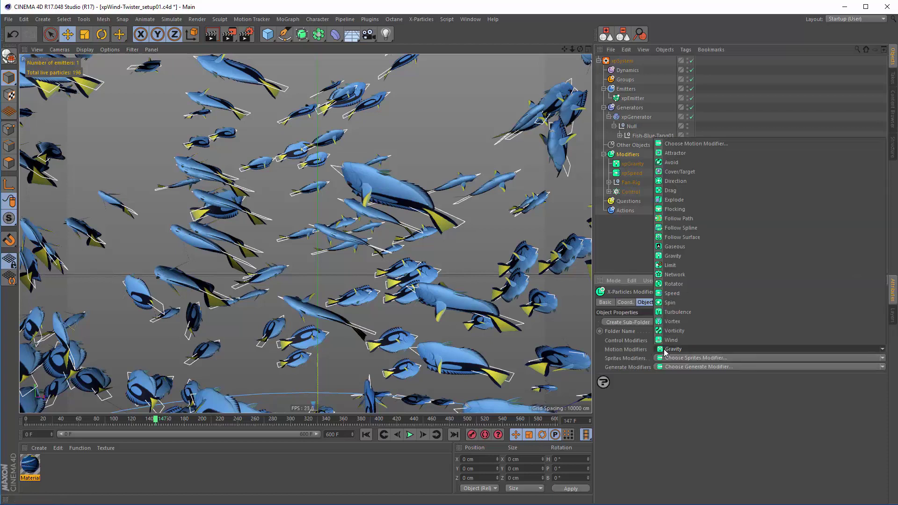
left_click(674, 265)
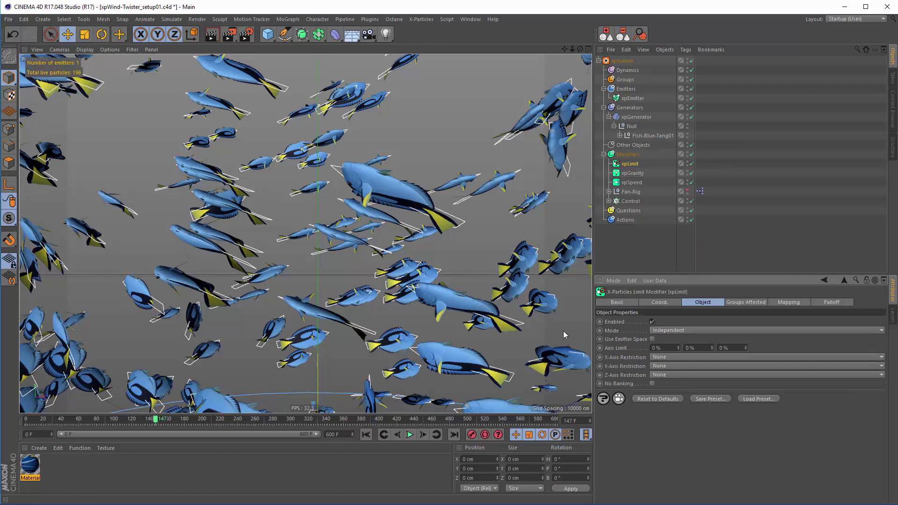
left_click(652, 384)
left_click(367, 435)
left_click(409, 435)
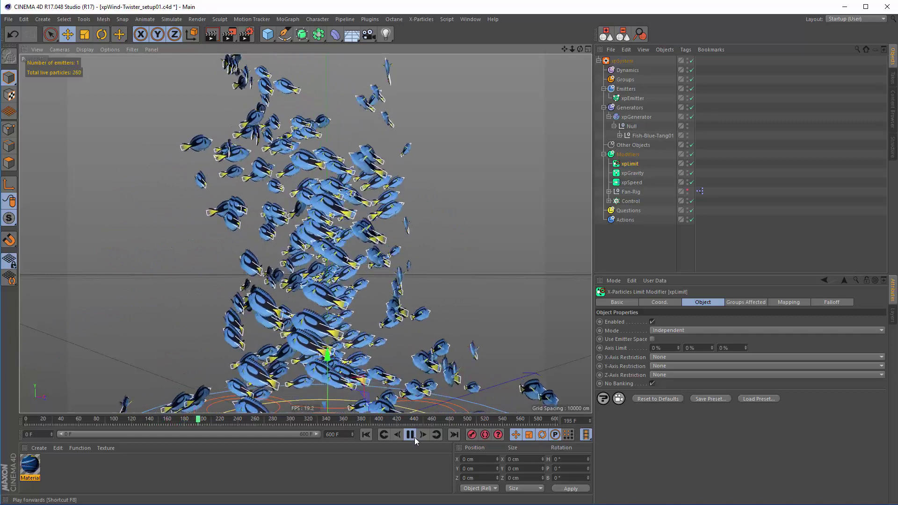
left_click(410, 435)
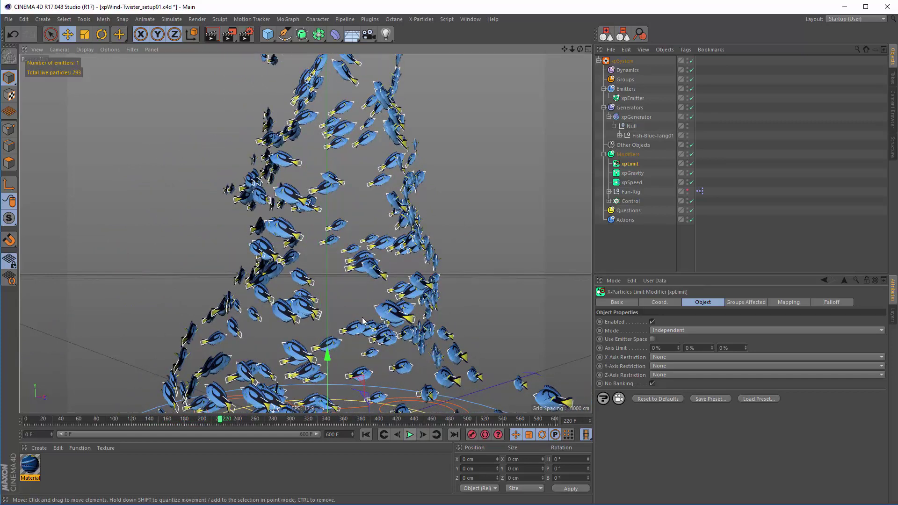
mouse_move(339, 311)
left_mouse_down("alt")
mouse_move(349, 276)
mouse_move(329, 265)
mouse_move(356, 248)
left_mouse_up("alt")
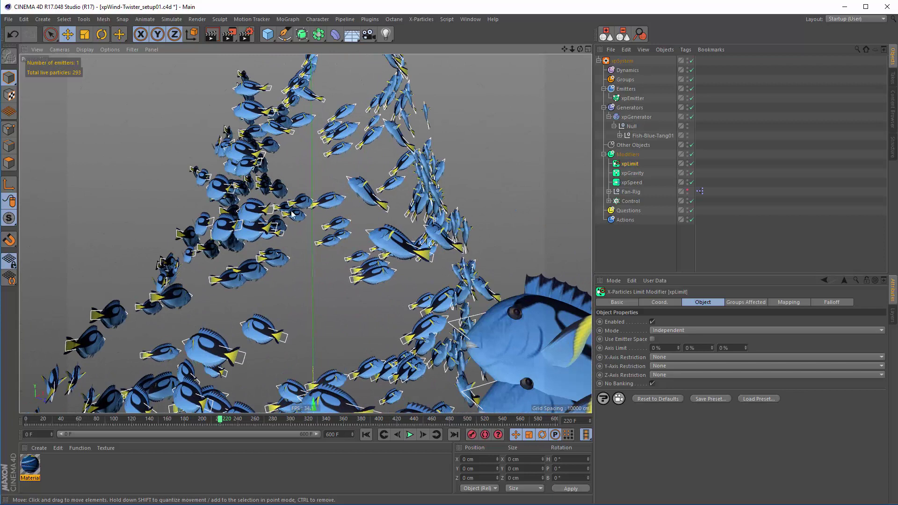
Duplicate the null holding Fish-Blue-Tang01 inside xpGenerator
left_click(614, 126)
left_click_drag(630, 125, 632, 120, "ctrl")
left_click(661, 138)
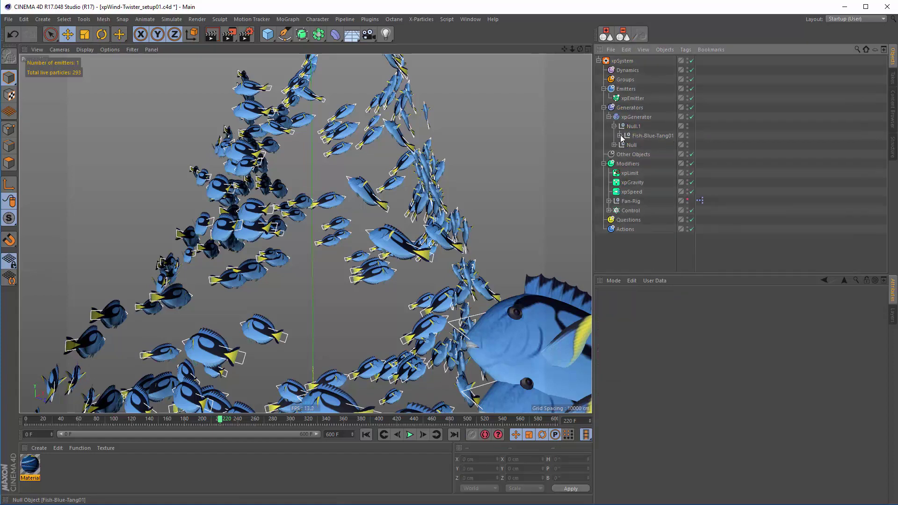
On the duplicated fish's Wind deformer, set fx to 1.07, the amplitude to 19 cm and the frequency to 10.17
left_click(620, 135)
left_click(637, 146)
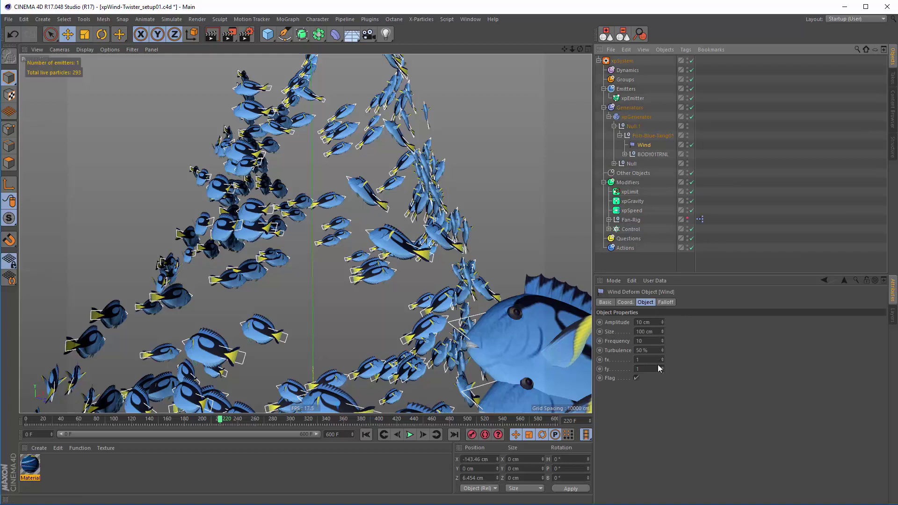
left_click_drag(663, 361, 664, 355)
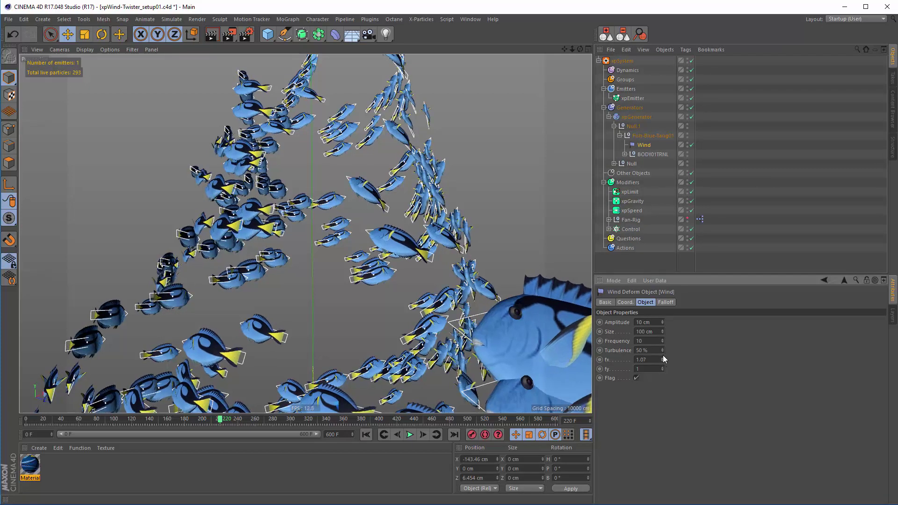
left_click_drag(662, 324, 662, 343)
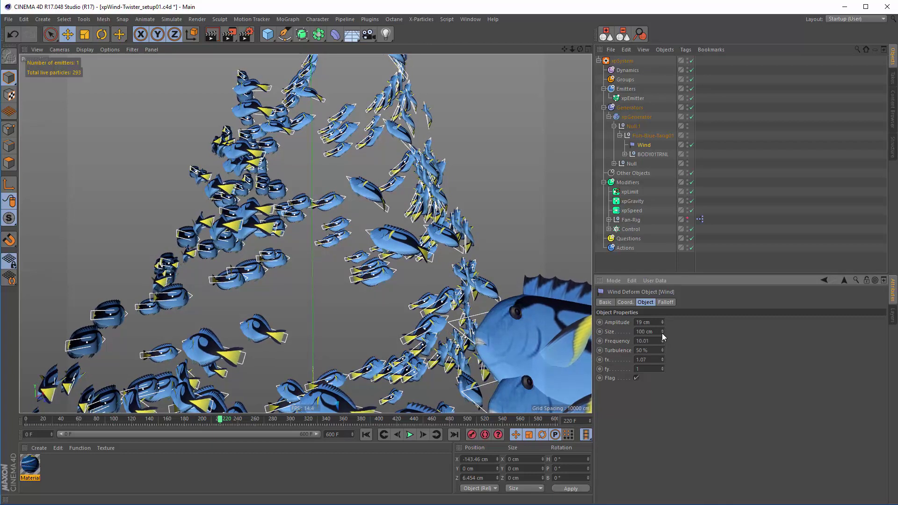
left_click(725, 216)
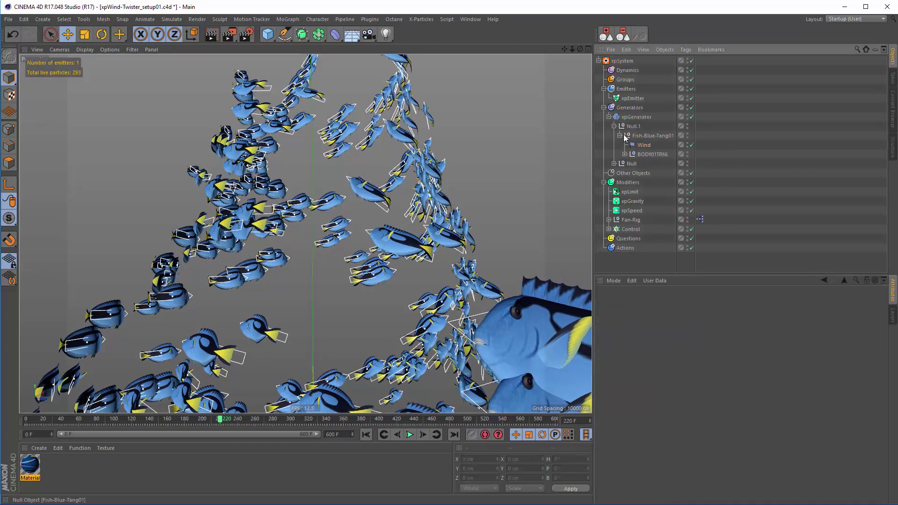
Duplicate the Null.1 fish group inside xpGenerator to make a third fish variation
left_click(620, 136)
left_click(614, 126)
left_click(631, 124)
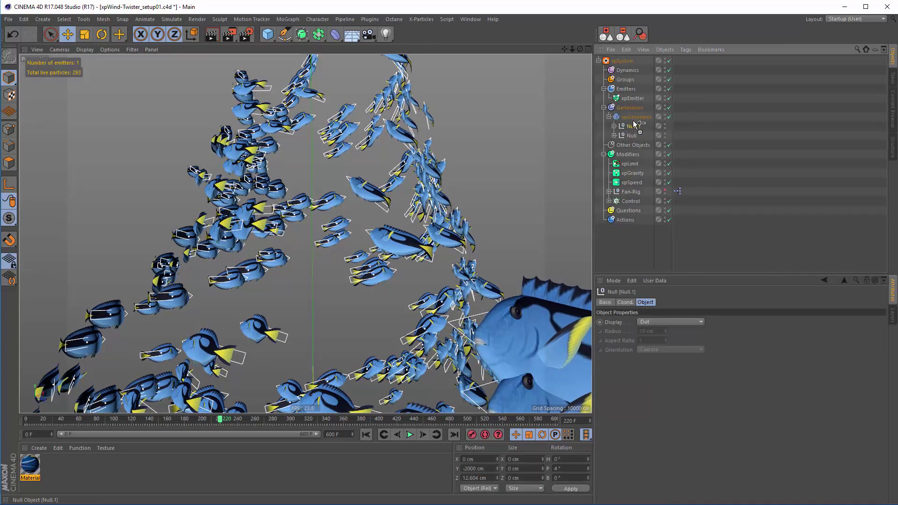
left_click_drag(635, 124, 636, 124, "ctrl")
Set the third fish's Wind deformer to amplitude 5 cm, fx 1.12 and fy 1.07, and replay the simulation from the start
left_click(614, 126)
left_click(636, 136)
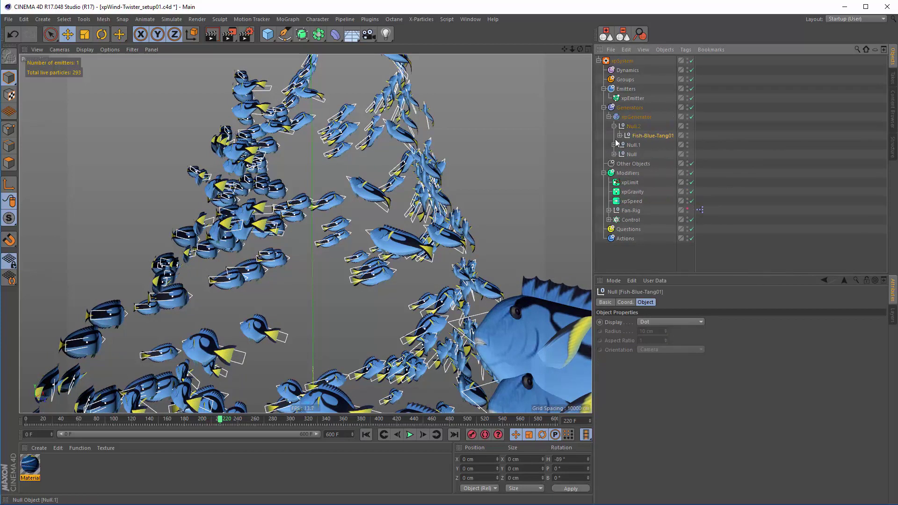
left_click(620, 135)
left_click(657, 146)
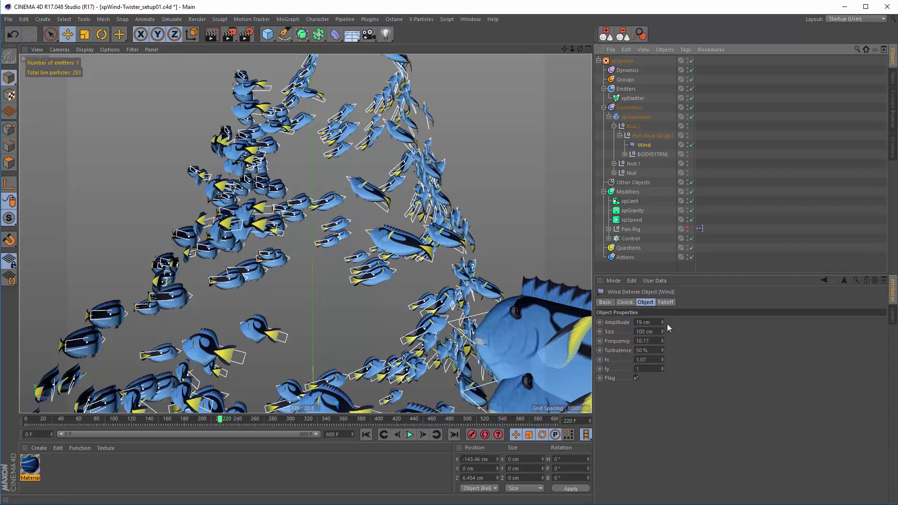
type(".07")
key("Return")
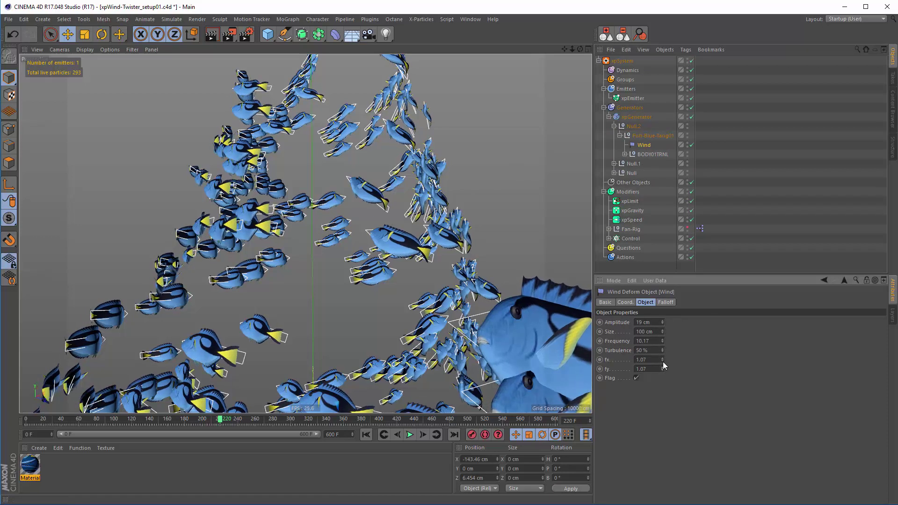
left_click_drag(663, 362, 659, 334)
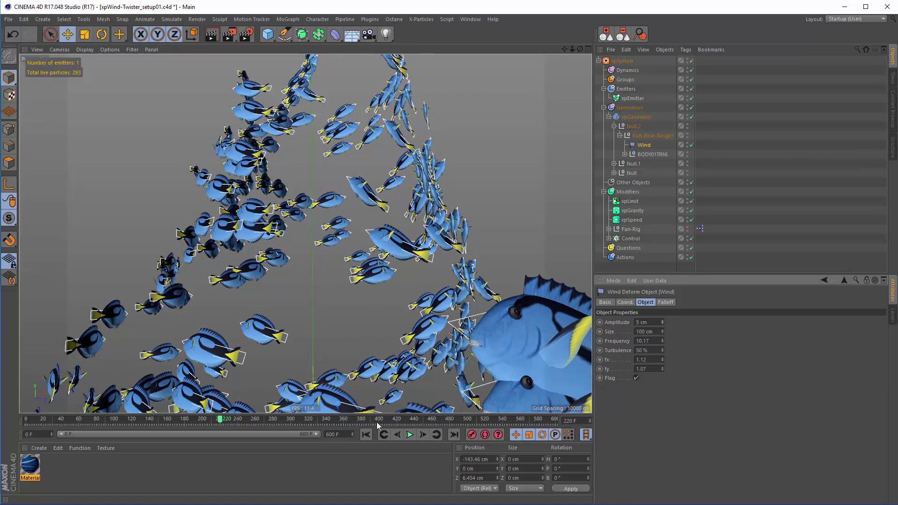
left_click(366, 434)
left_click(409, 434)
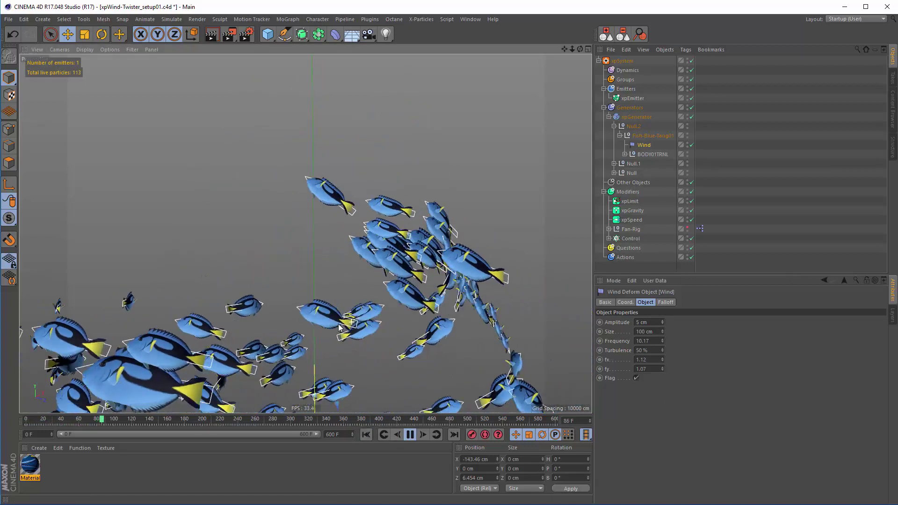
left_click_drag(339, 326, 360, 307, "alt")
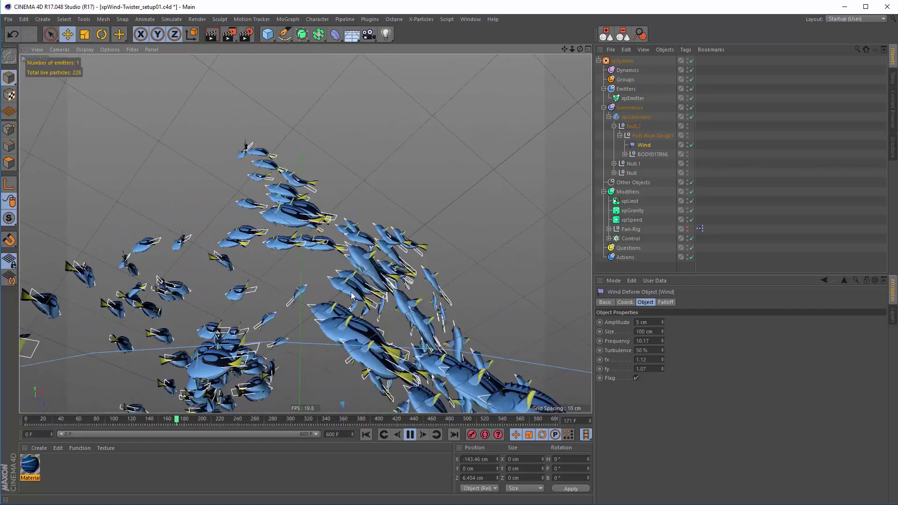
left_click_drag(351, 292, 319, 285, "alt")
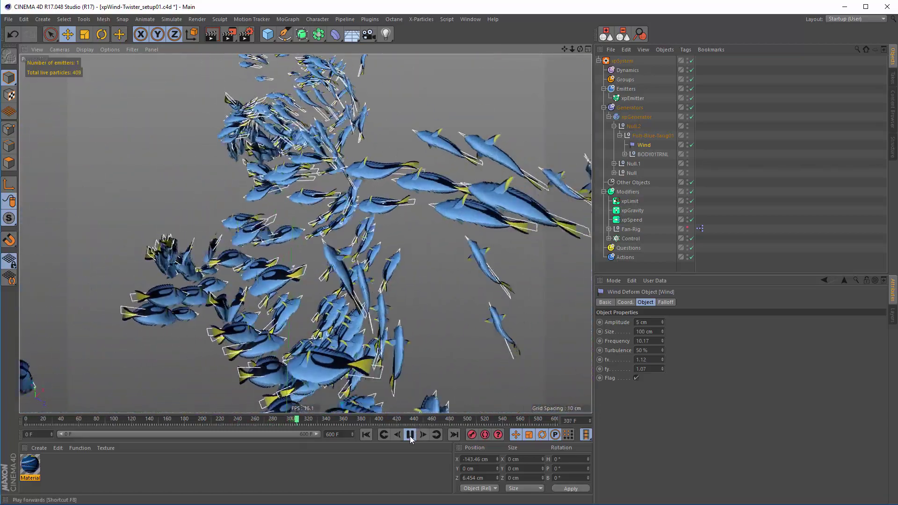
left_click(410, 437)
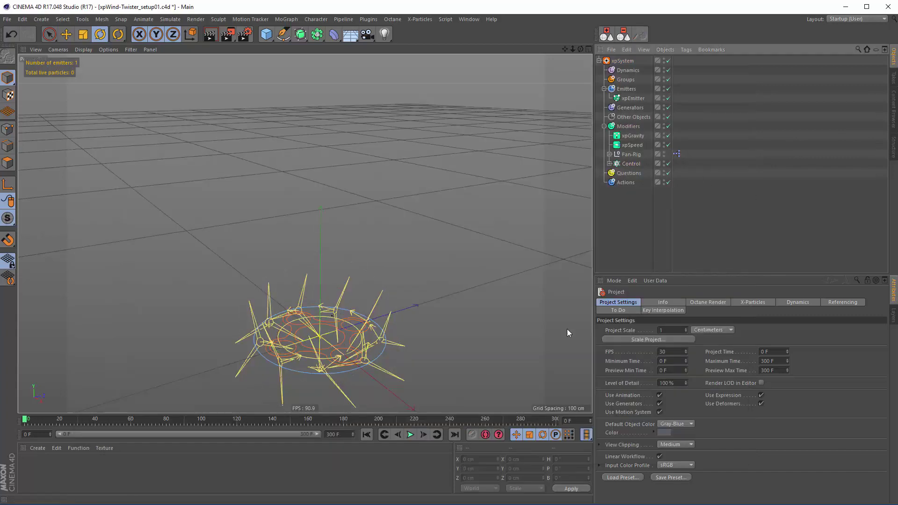
Set the disc radius of xpEmitter to 315 cm and play the simulation to check the wider emission
left_click(410, 435)
left_click(632, 99)
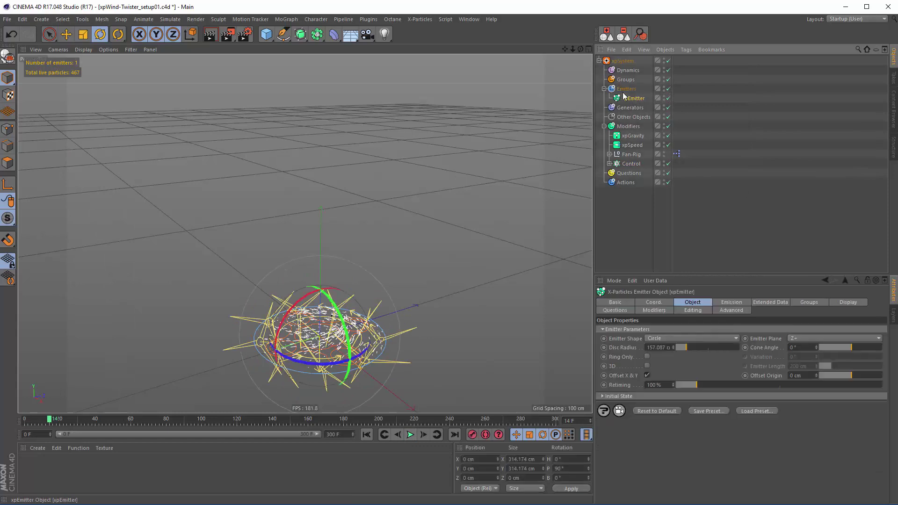
left_click_drag(688, 347, 697, 349)
left_click(410, 434)
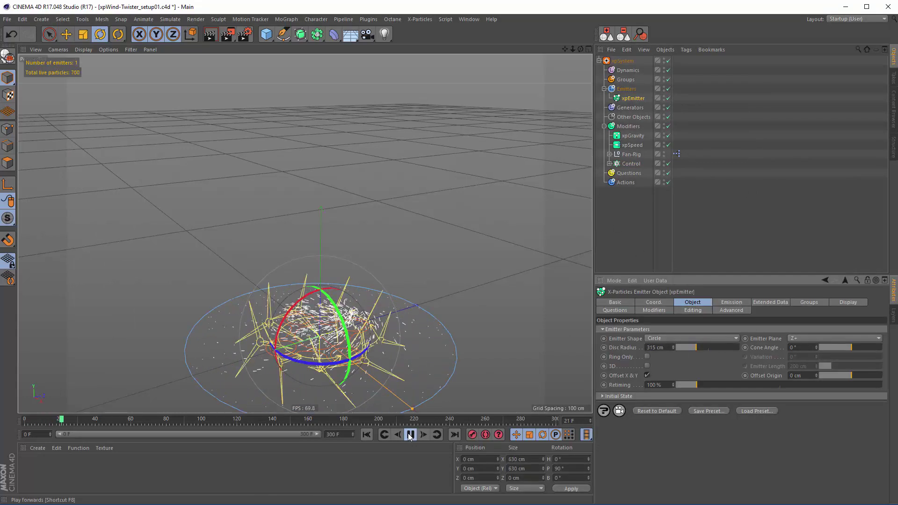
left_click_drag(427, 362, 279, 165, "alt")
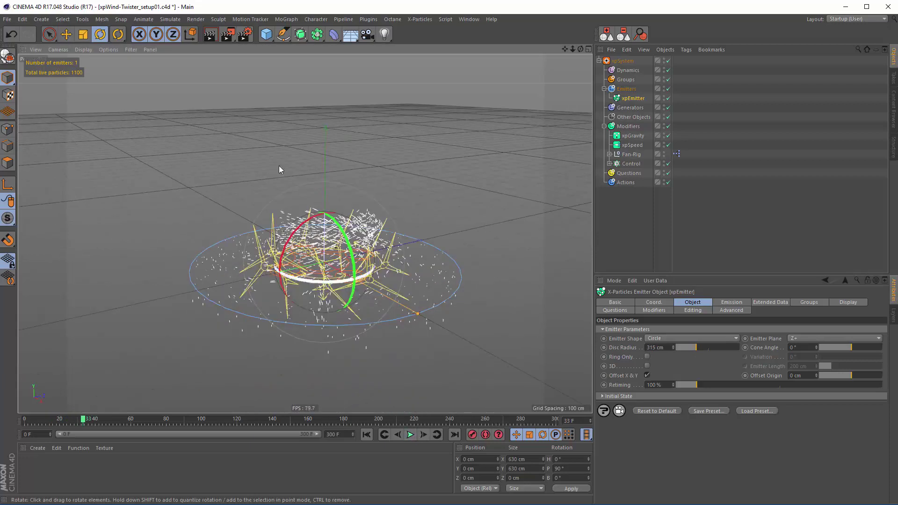
Add a Plane beneath the emitter and scale it uniformly to about 1558 cm
left_click_drag(271, 41, 357, 68)
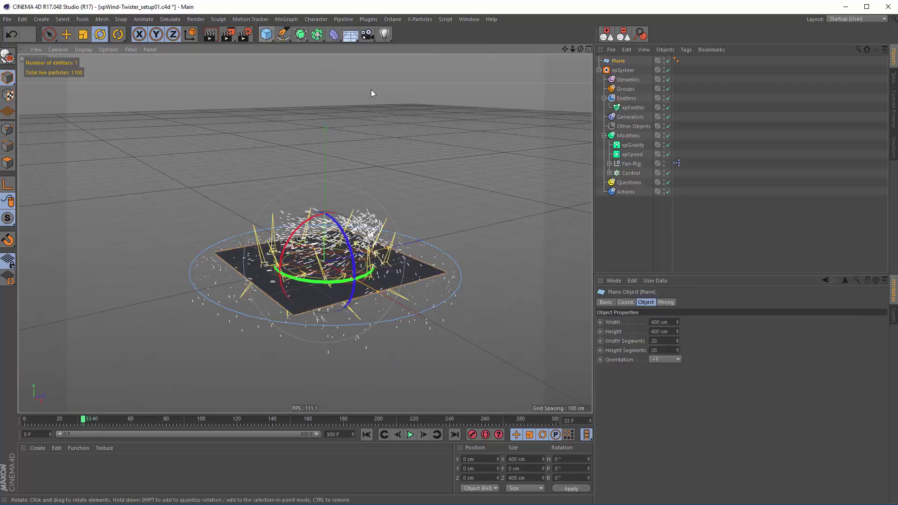
key("t")
left_click_drag(302, 275, 896, 253)
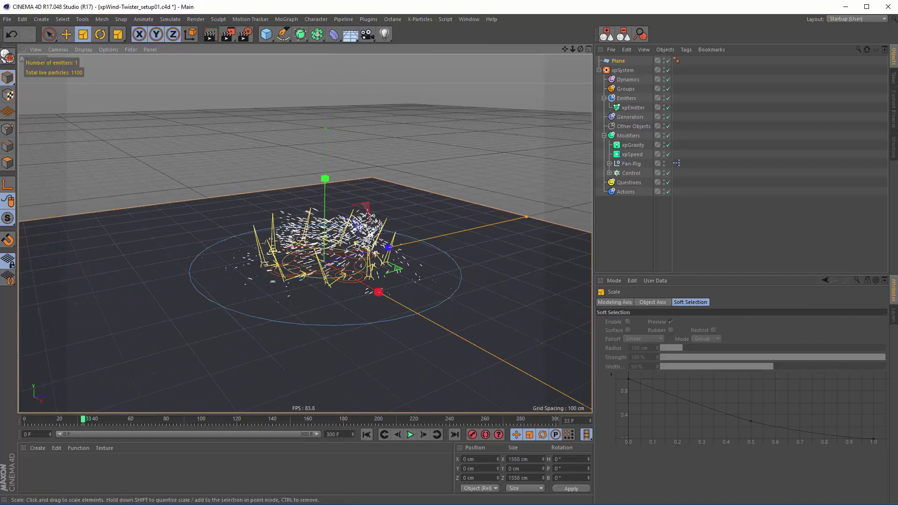
Add an xpCollider tag to the Plane with bounce at 0% and play the simulation to check the collisions
right_click(622, 61)
mouse_move(740, 177)
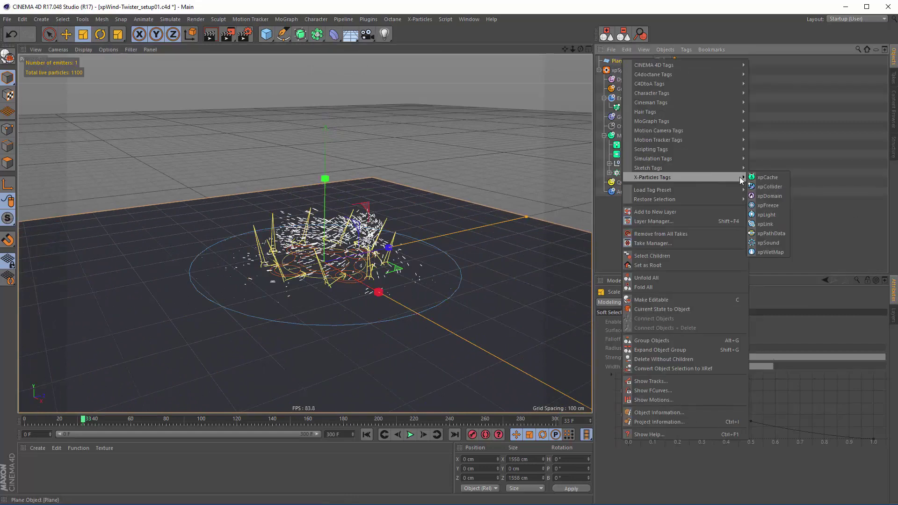
left_click(769, 187)
left_click_drag(684, 377, 666, 373)
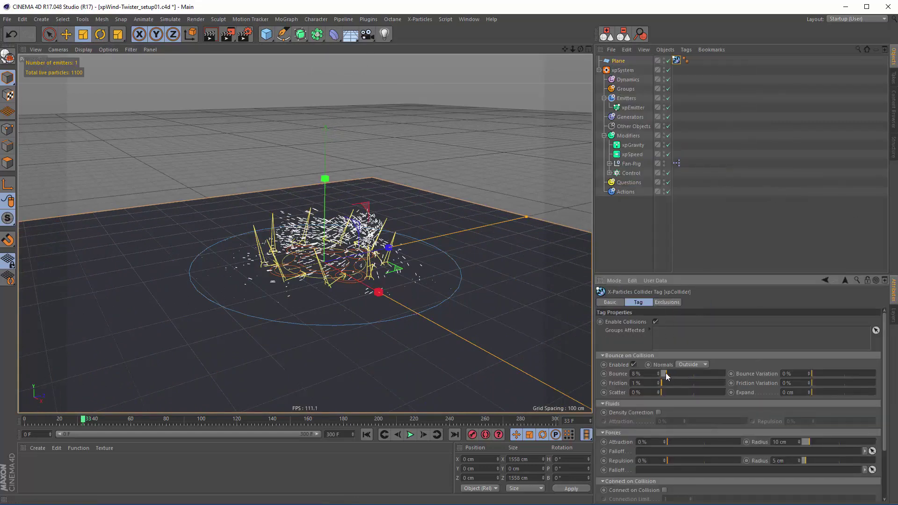
left_click(409, 435)
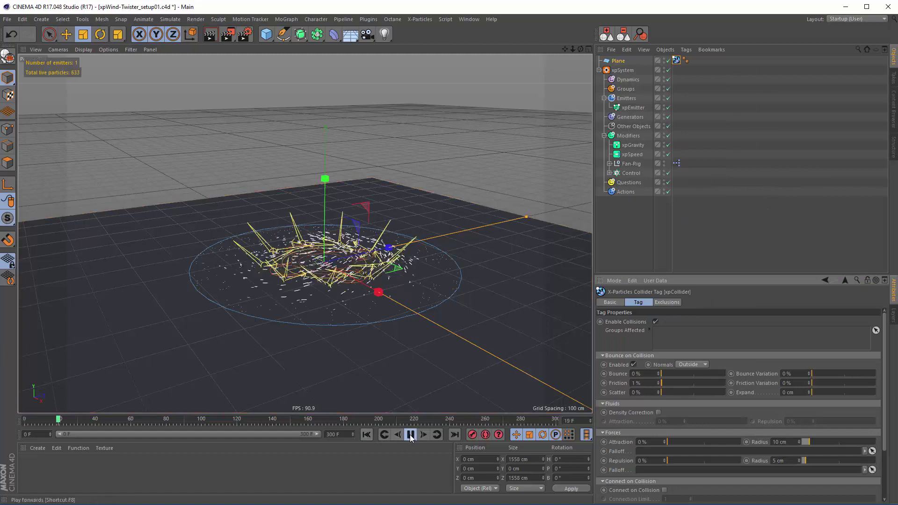
left_click(411, 435)
left_click_drag(383, 374, 446, 246, "alt")
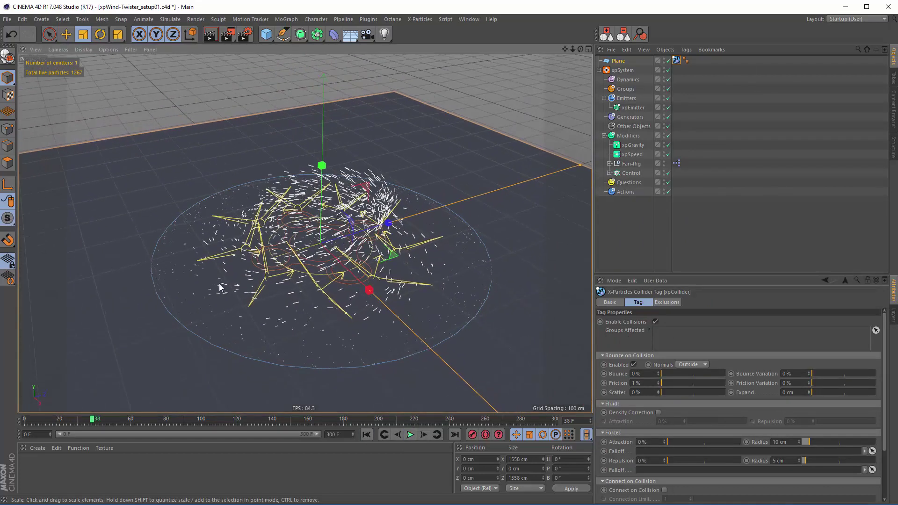
Add an Attractor motion modifier to the particle system and replay the simulation from the start
left_click(628, 136)
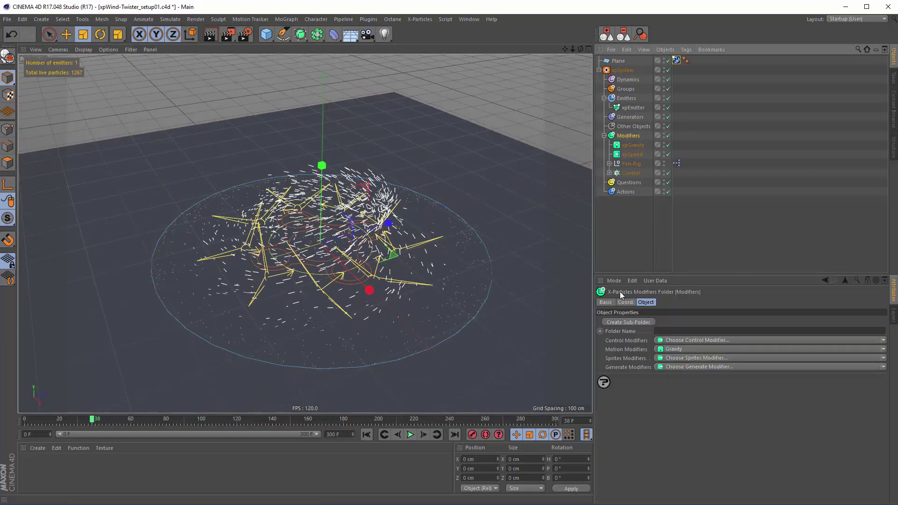
left_click(671, 351)
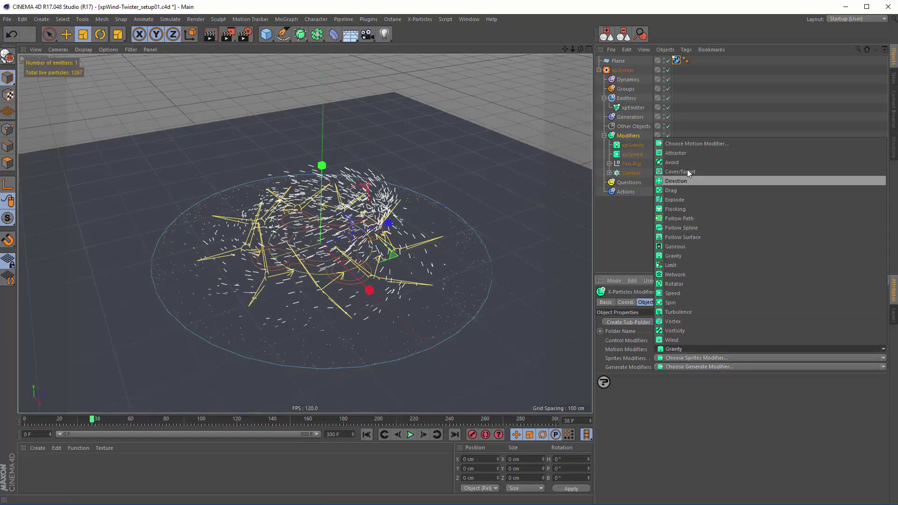
left_click(675, 153)
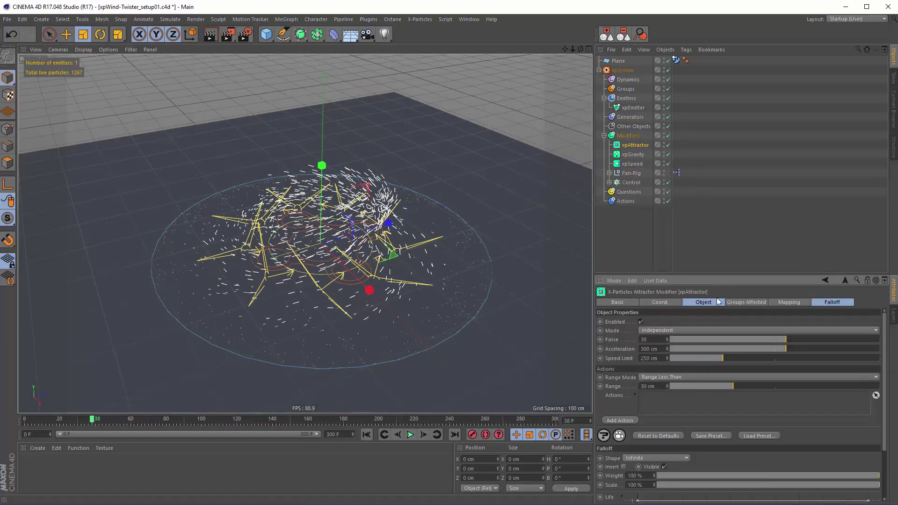
left_click(366, 435)
left_click(410, 435)
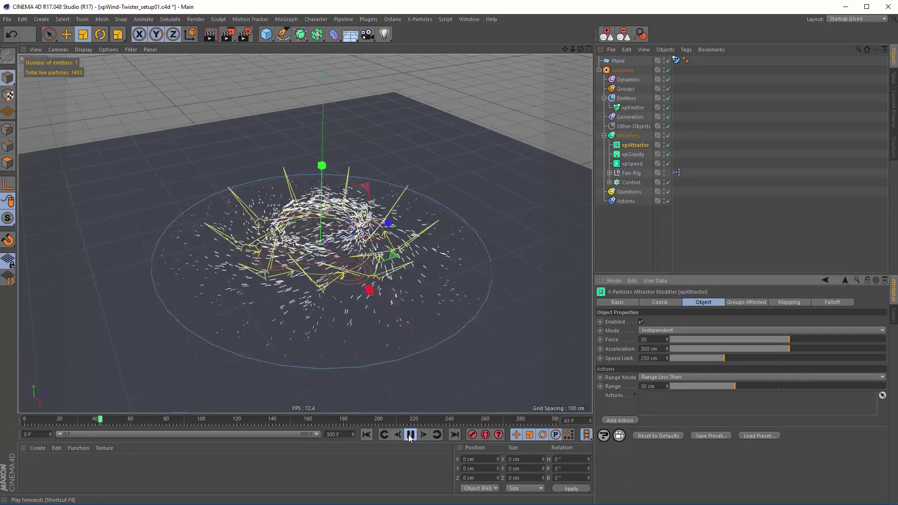
left_click(411, 435)
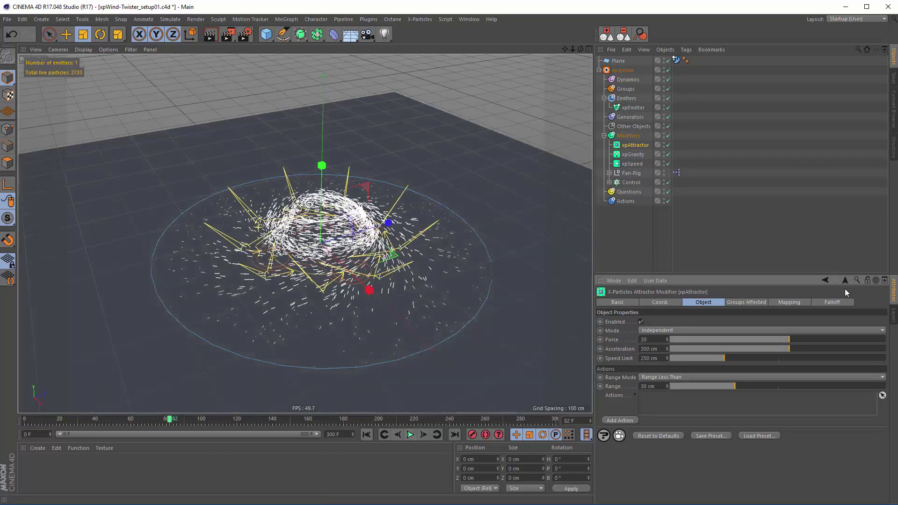
Set the xpAttractor falloff shape to Cylinder and scale the attractor wide enough to cover the whole emitter disc
left_click(838, 304)
left_click(644, 321)
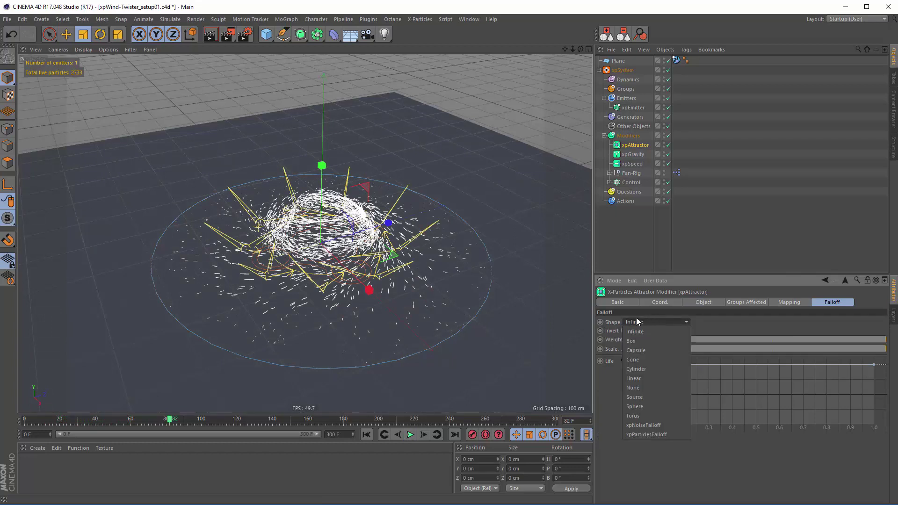
left_click(639, 370)
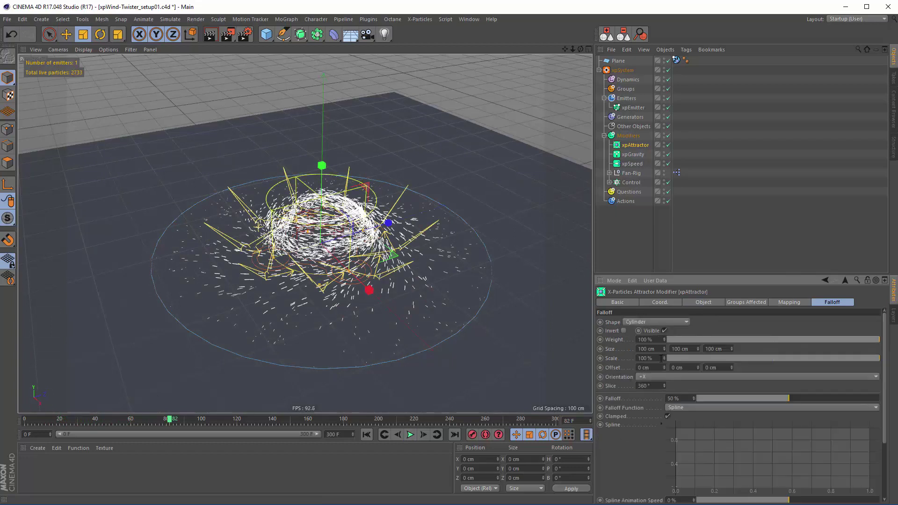
key("r")
key("t")
mouse_move(387, 194)
left_mouse_down()
mouse_move(411, 195)
mouse_move(386, 195)
left_mouse_up()
left_click_drag(323, 69, 340, 246)
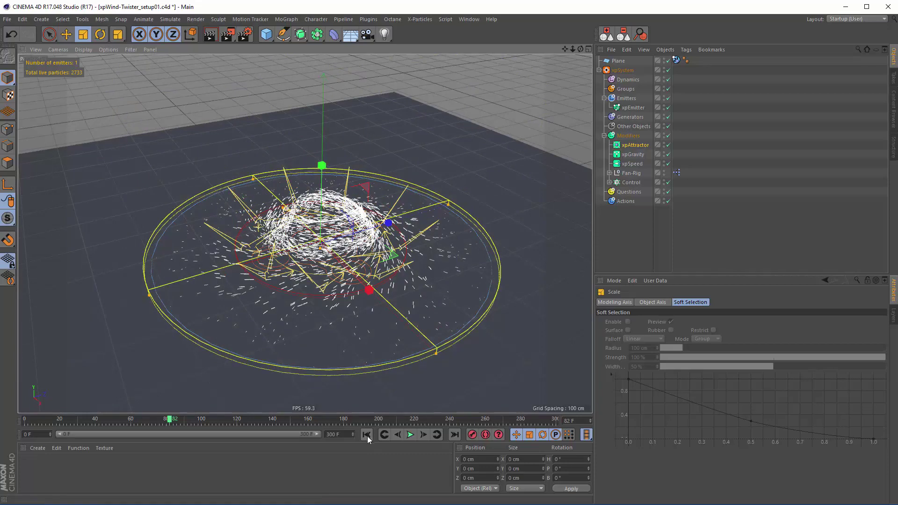
Replay the simulation from the start to check the attractor's cylindrical falloff
left_click(367, 435)
left_click(410, 435)
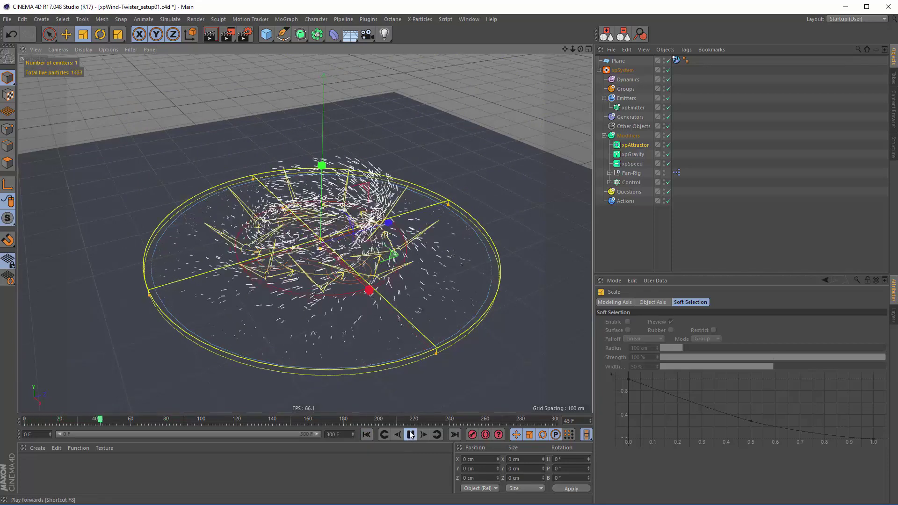
left_click(411, 435)
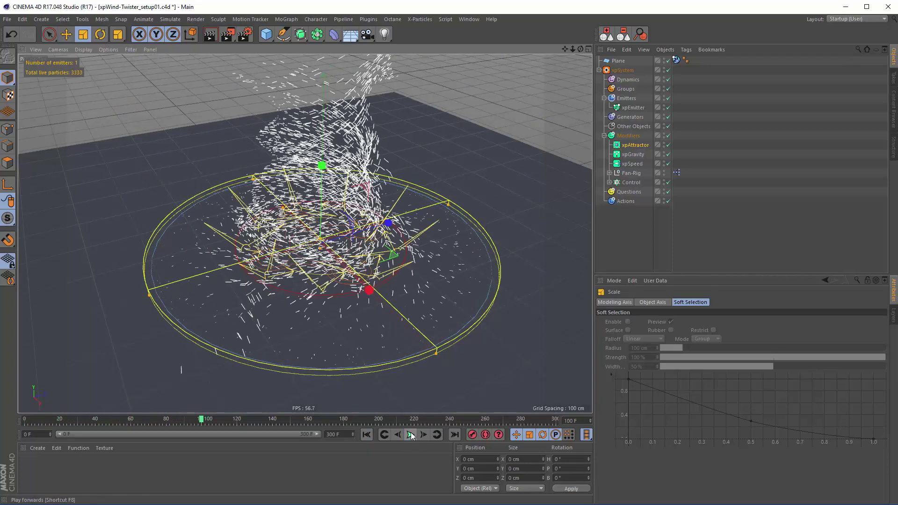
Set the birthrate of xpEmitter to 5000 and replay the simulation from the start
left_click(636, 234)
left_click(631, 108)
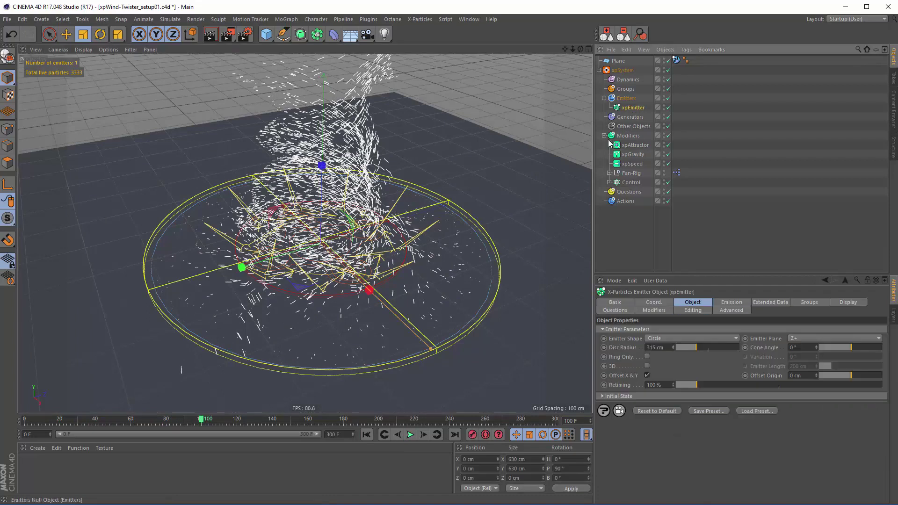
left_click(731, 302)
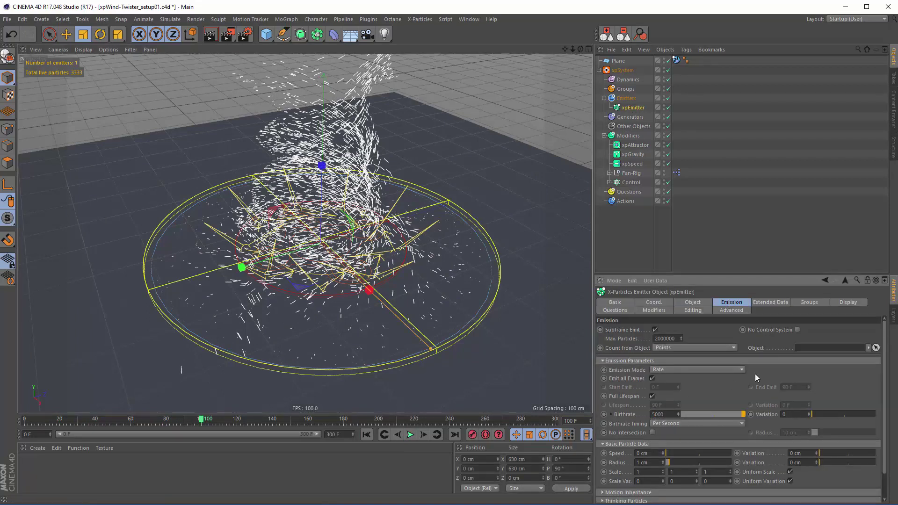
left_click(367, 434)
left_click(410, 435)
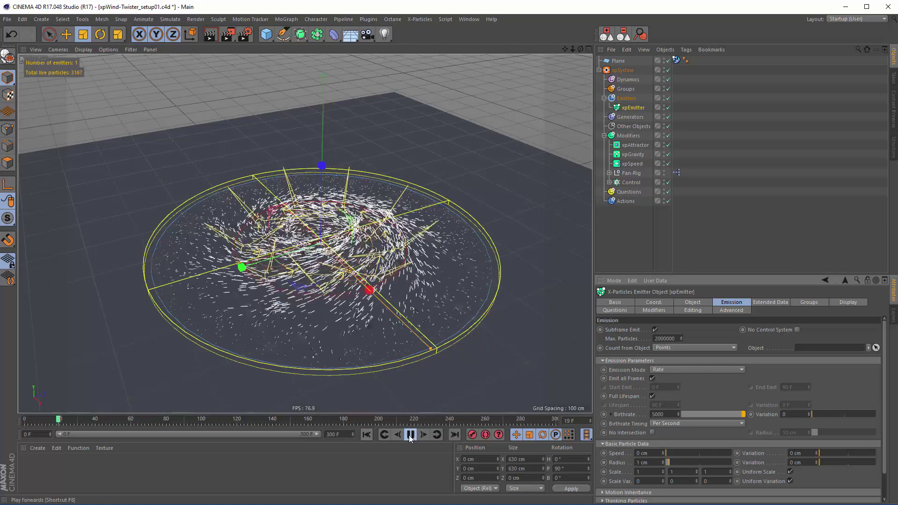
left_click(411, 435)
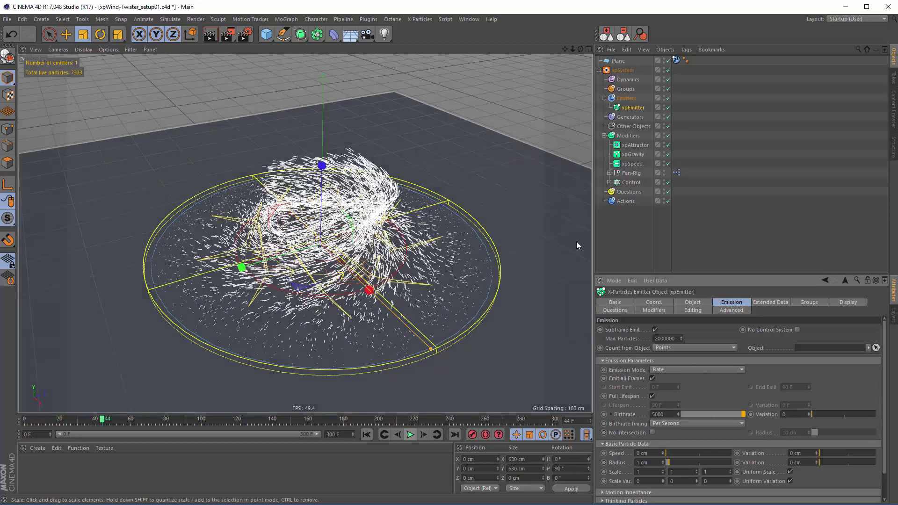
Set the radius of the Control cloner to 72 cm and replay the simulation to check the tighter twister
left_click(631, 182)
left_click_drag(684, 374, 672, 375)
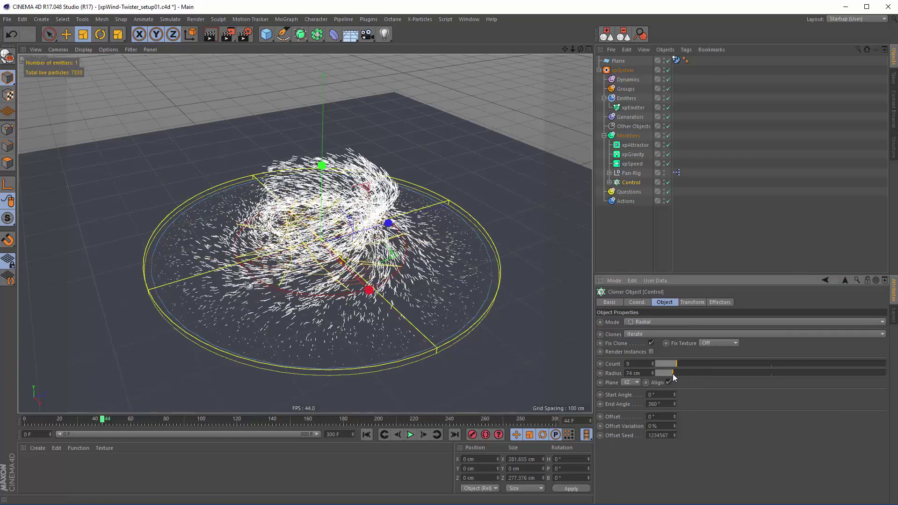
left_click(366, 435)
left_click(411, 434)
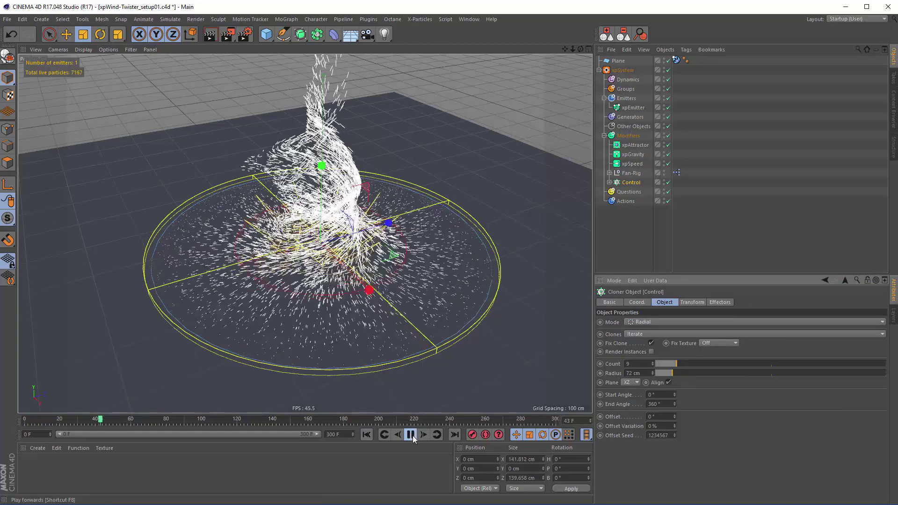
left_click(411, 435)
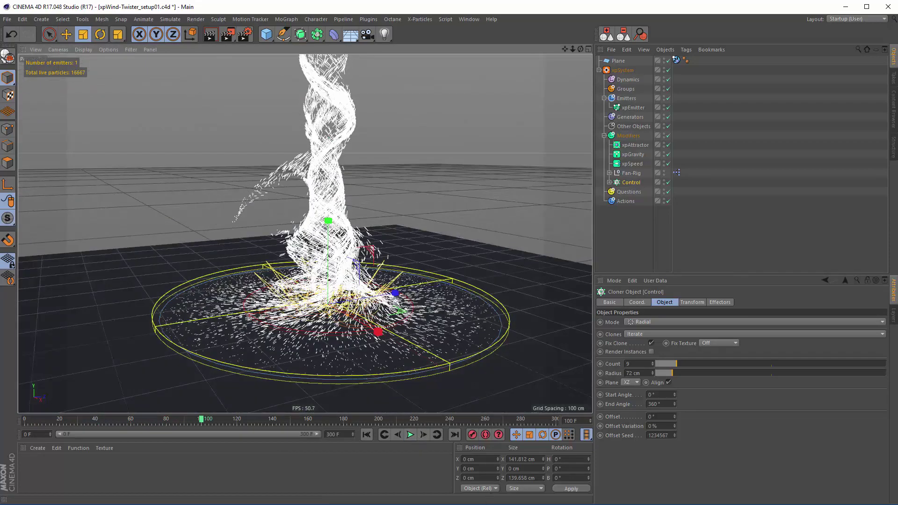
Look at the liquid twister in the reference trailer video and inspect the modifier settings of xpEmitter
key("alt+Tab")
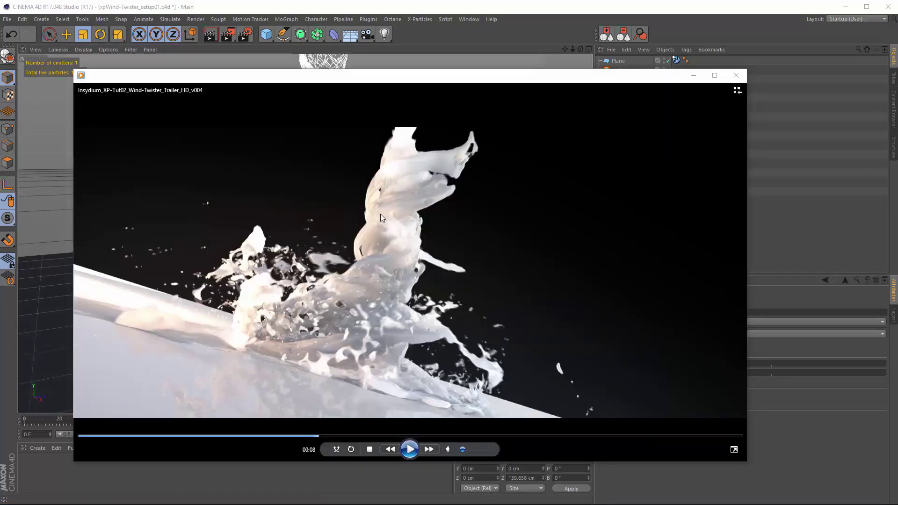
left_click(798, 226)
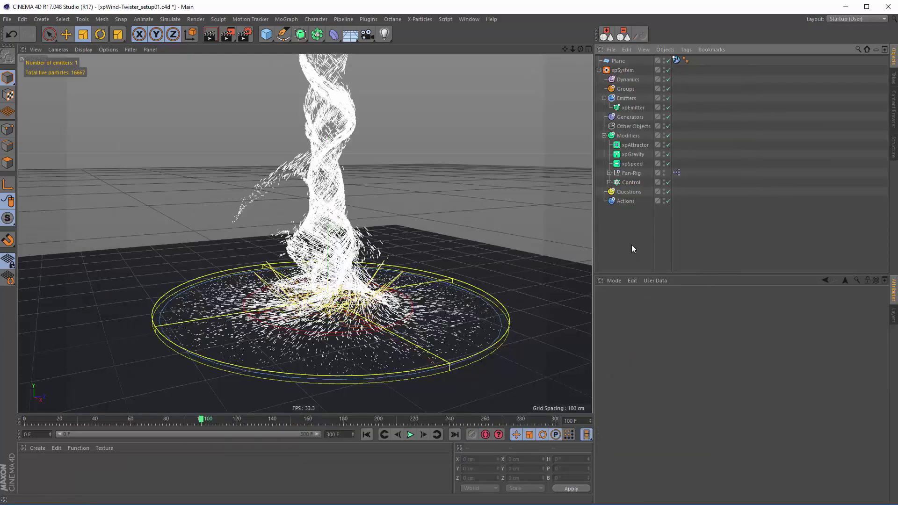
left_click(633, 108)
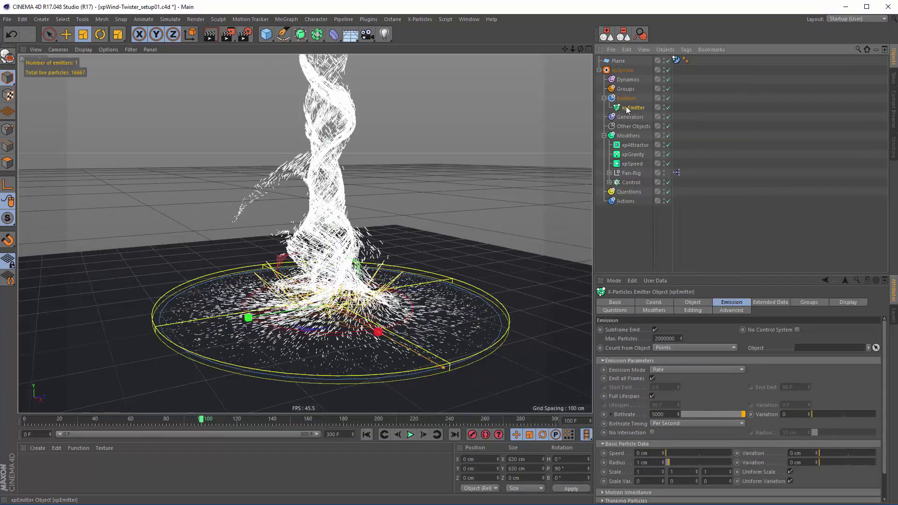
left_click(655, 310)
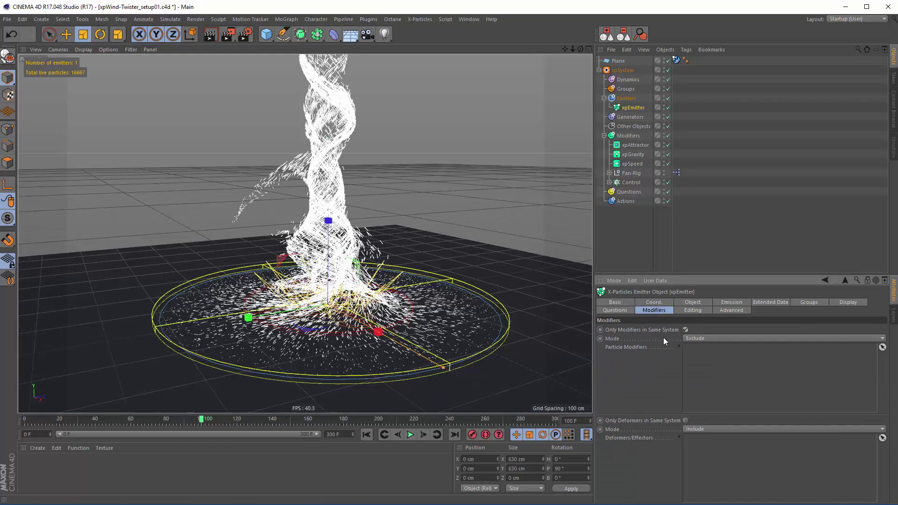
Duplicate the entire xpSystem hierarchy and expand the copy to show its contents
left_click(600, 70)
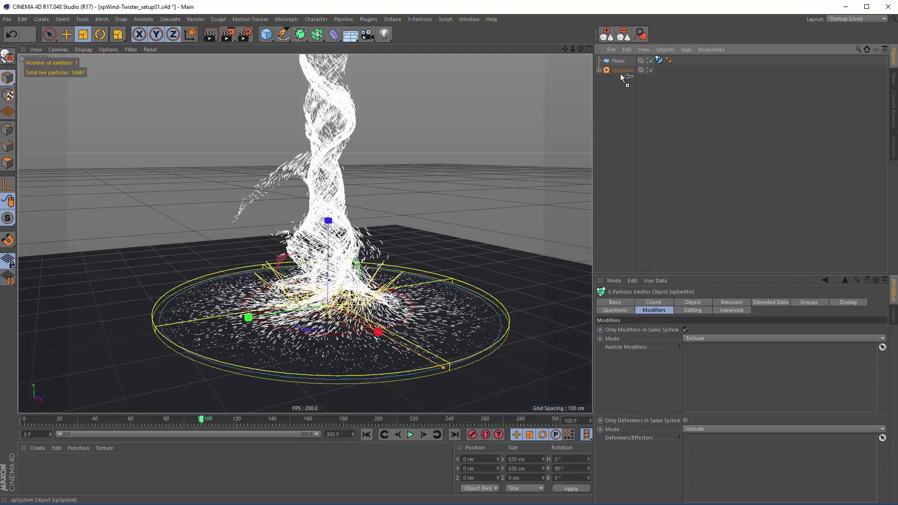
left_click_drag(622, 96, 614, 110, "ctrl")
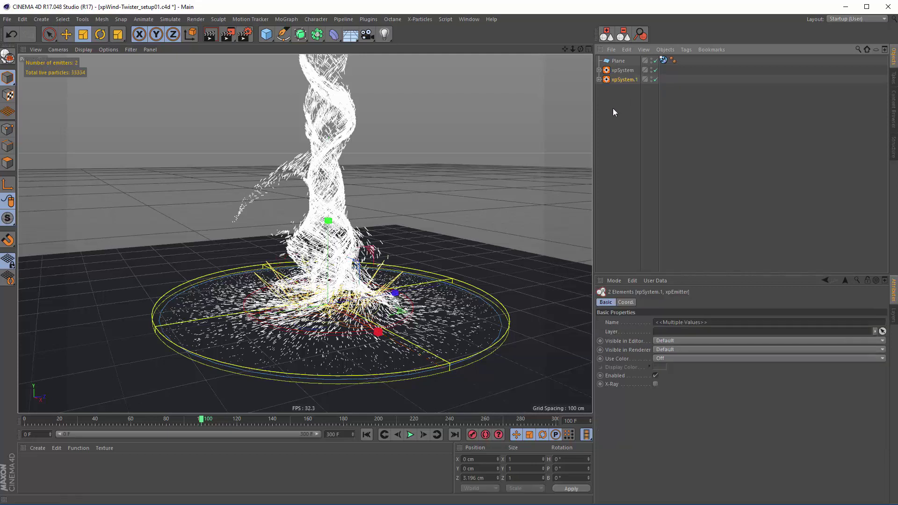
left_click(599, 79)
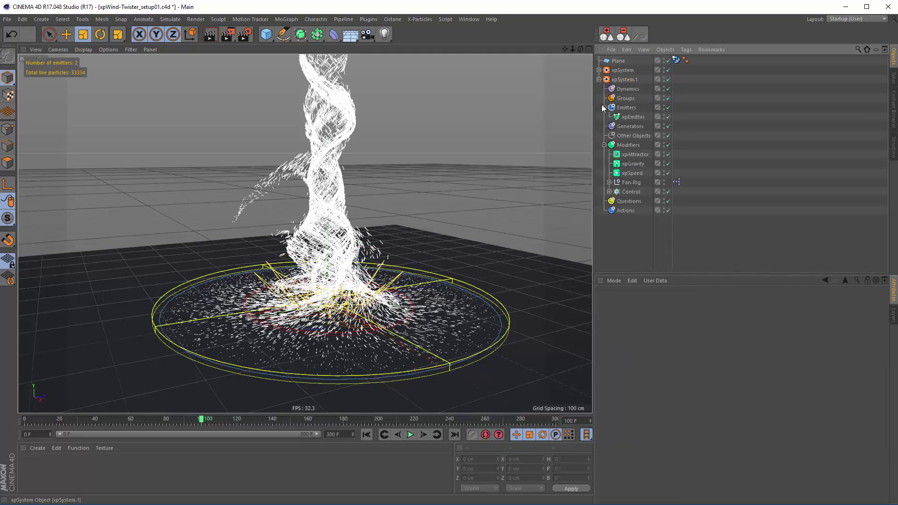
Shrink the copied system's emitter to a disc radius of about 27 cm and move it onto a small guide circle at Z about -98 cm
left_click(366, 435)
left_click(446, 364)
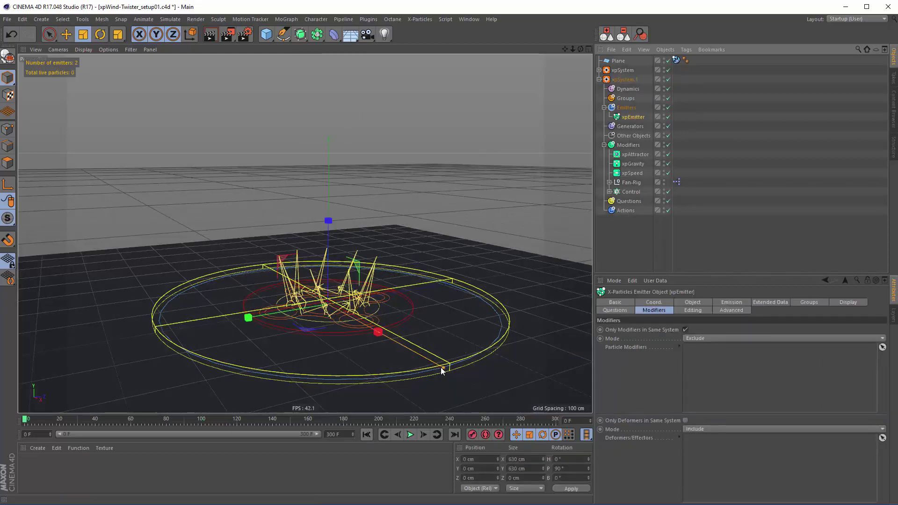
left_click_drag(443, 367, 345, 328)
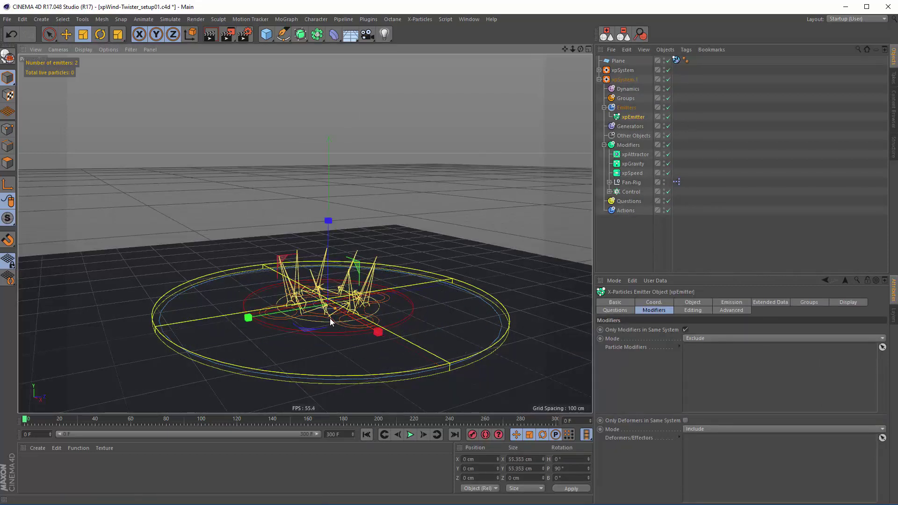
scroll(332, 327, "up", 6)
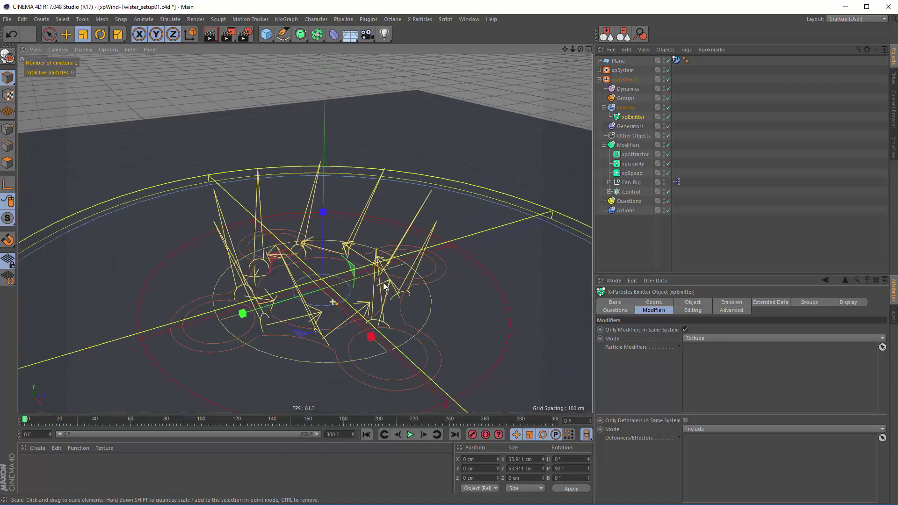
key("e")
left_click_drag(290, 334, 181, 367)
Enable Ring Only on the small emitter and set both its birthrate and birthrate variation to 881
left_click(633, 117)
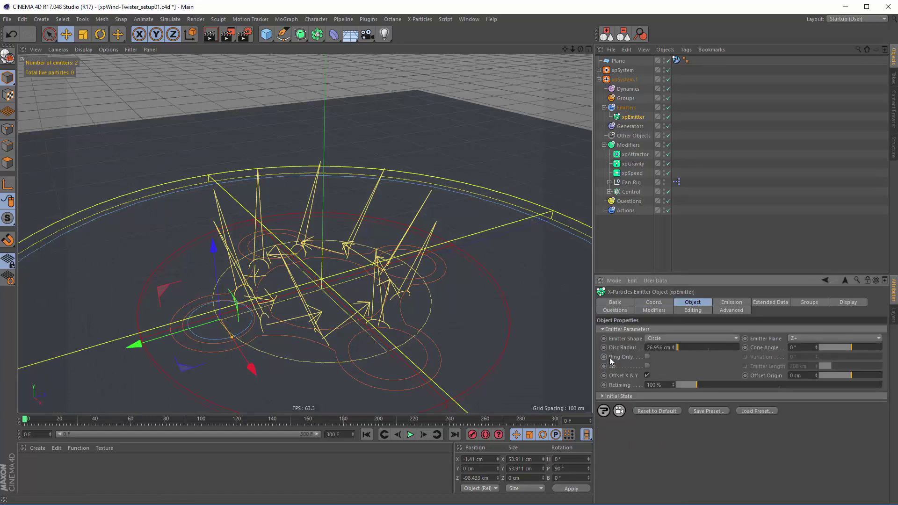
left_click(647, 357)
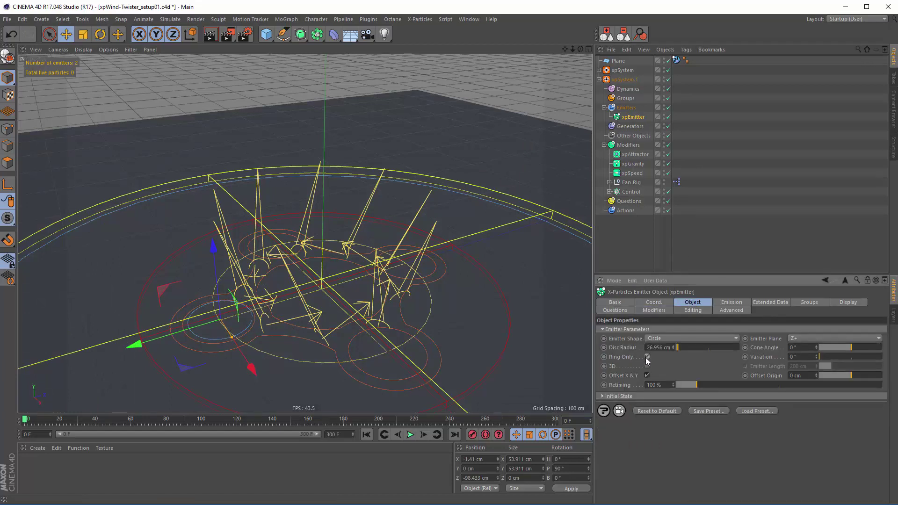
left_click(720, 303)
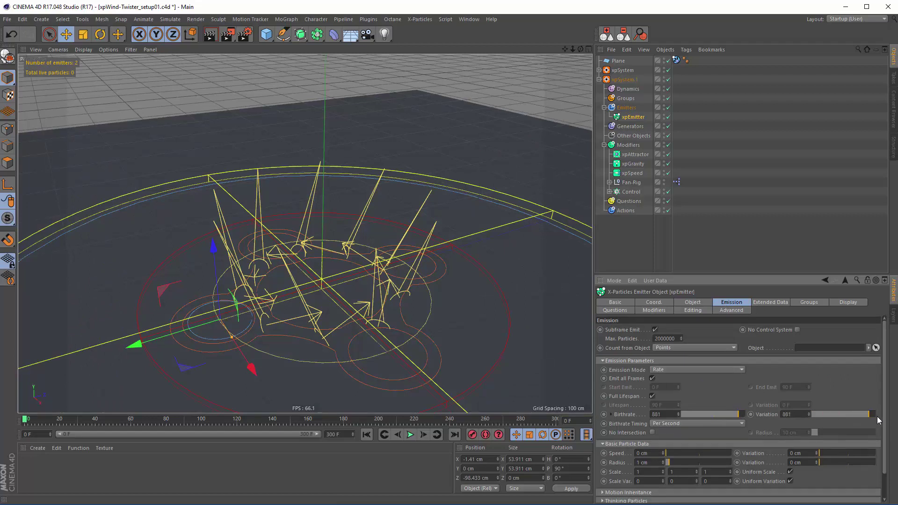
Make three duplicates of the small ring emitter inside the copied system
scroll(301, 315, "up", 4)
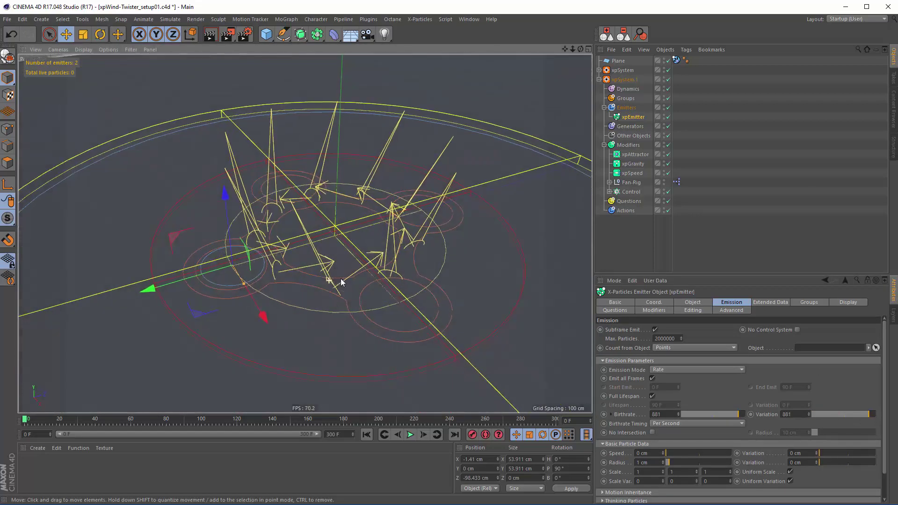
left_click(631, 116)
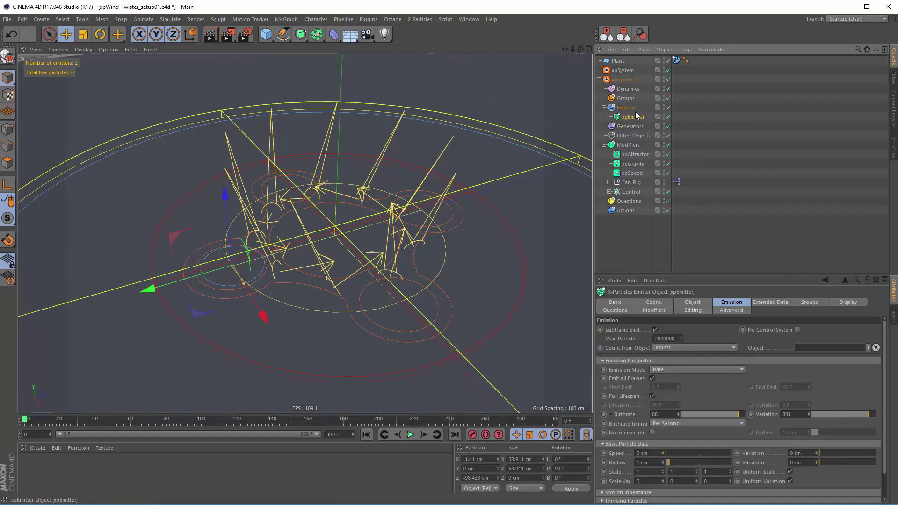
key("ctrl+v")
key("ctrl+v")
left_click_drag(634, 114, 635, 115, "ctrl")
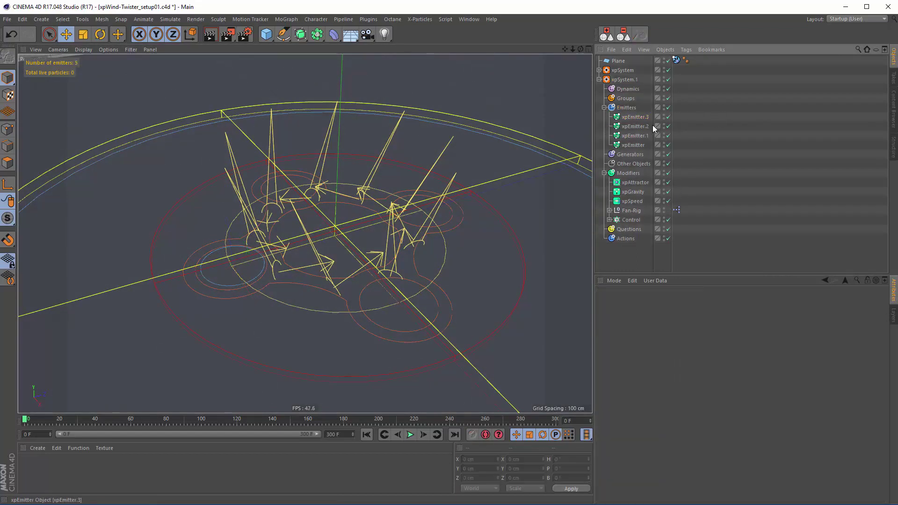
Move the three duplicate emitters onto the remaining small guide circles, one emitter per circle
left_click(633, 135)
left_click_drag(208, 281, 386, 359)
left_click(635, 126)
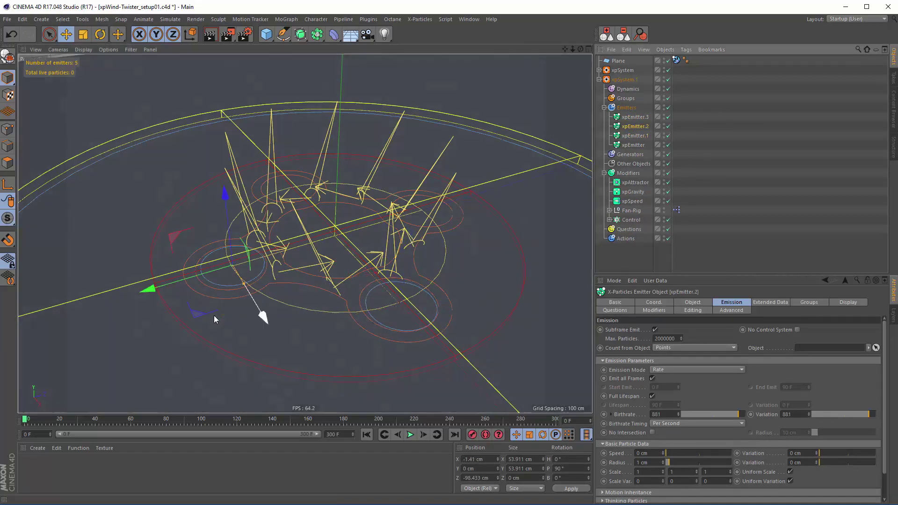
left_click_drag(260, 315, 459, 223)
left_click(635, 116)
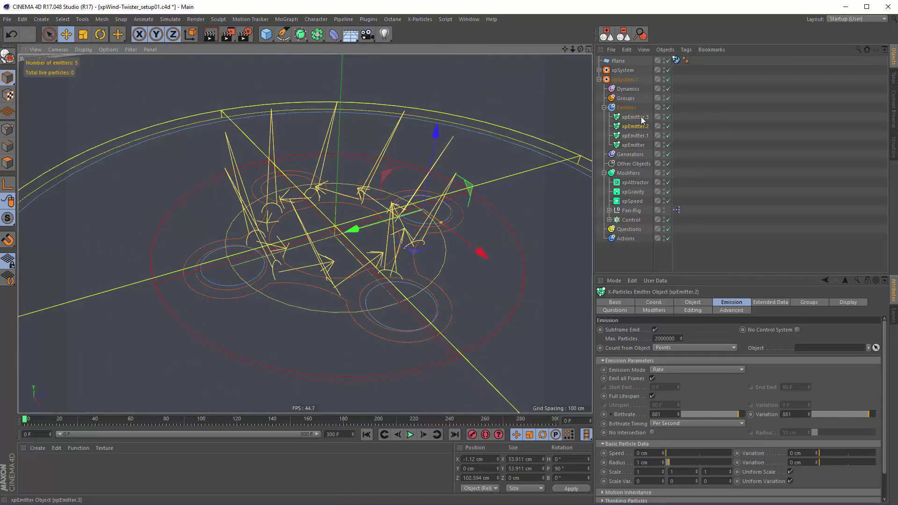
left_click_drag(226, 293, 283, 210)
Play the simulation to examine the twister formed by the wide emitter and the four small ring emitters
key("F8")
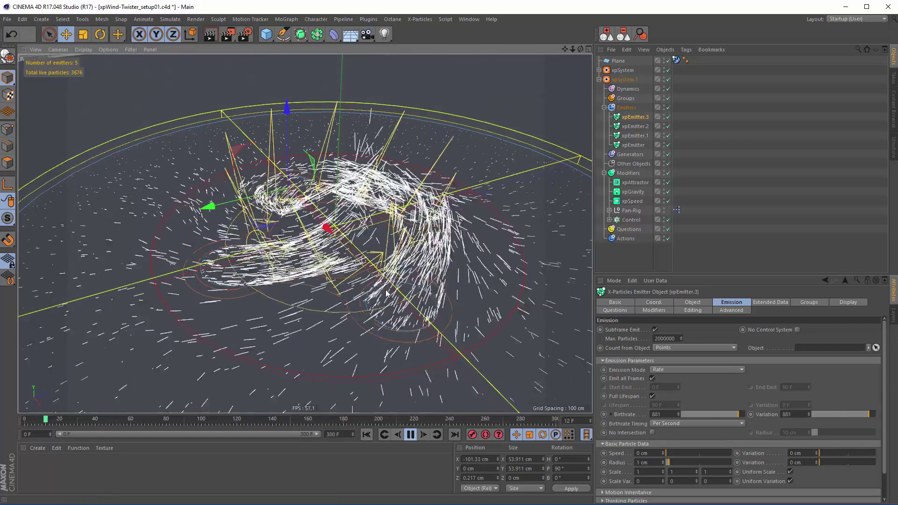
left_click_drag(339, 359, 322, 209, "alt")
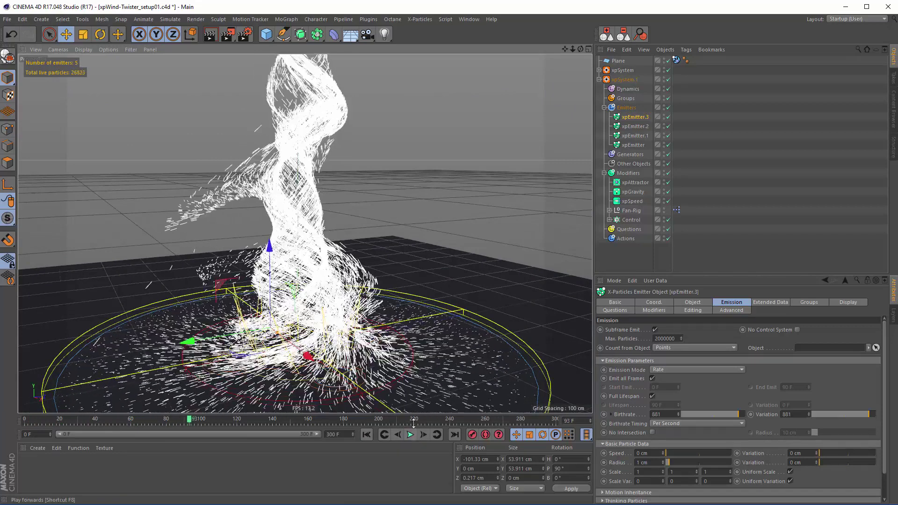
key("F8")
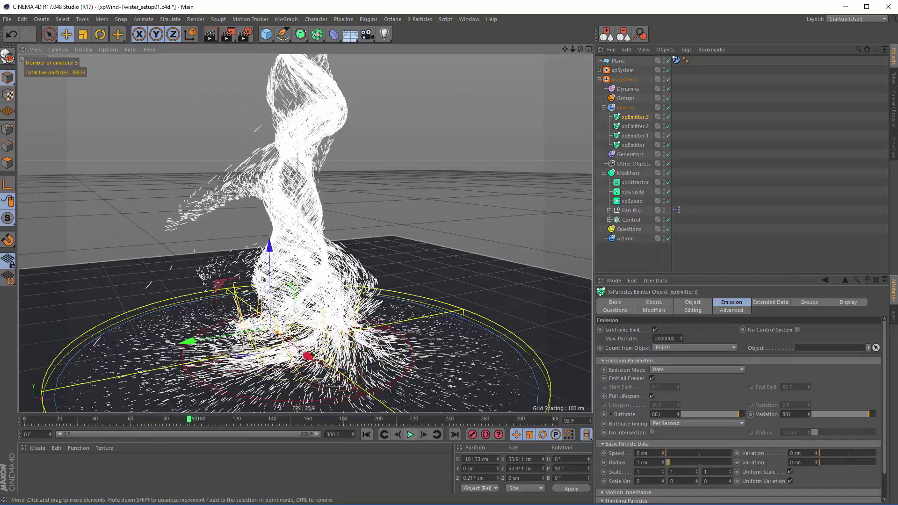
Set the radius of the copied system's Control cloner to 120 cm and replay the simulation from the start
left_click(309, 191)
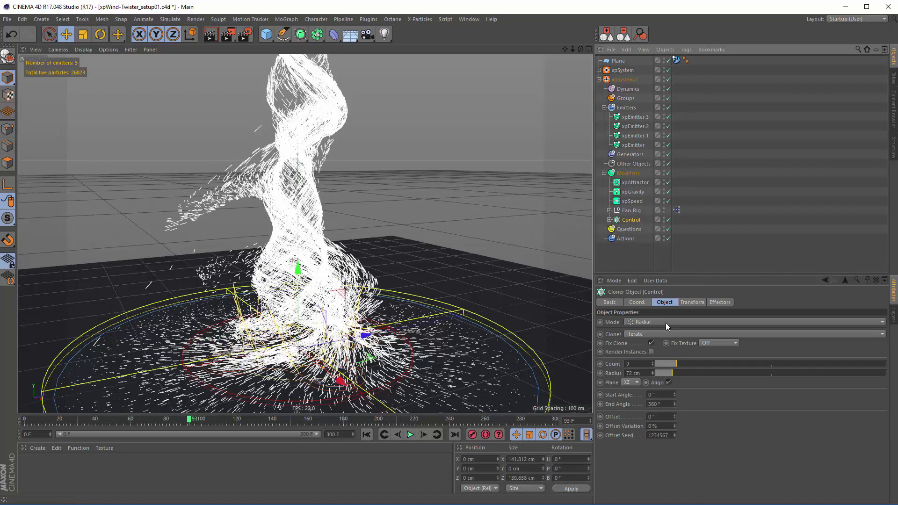
left_click_drag(676, 373, 682, 374)
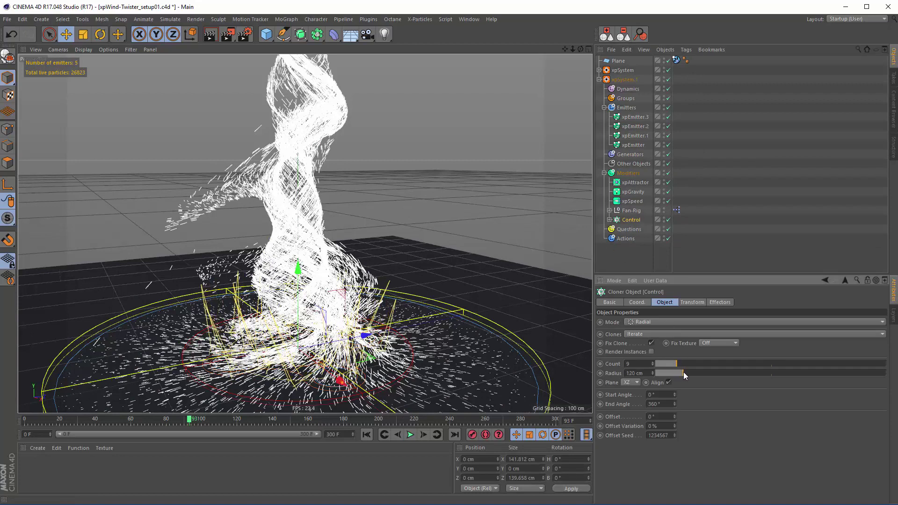
left_click(366, 434)
left_click(410, 435)
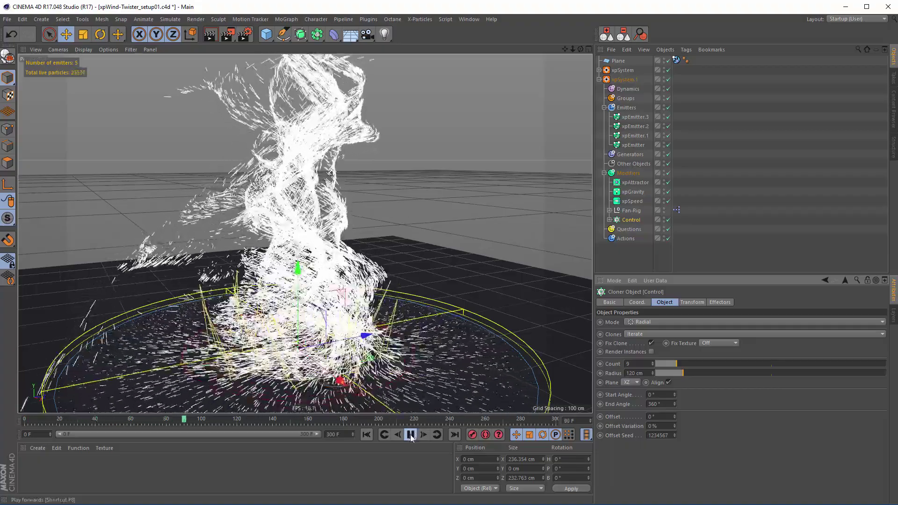
left_click(411, 436)
scroll(317, 302, "down", 5)
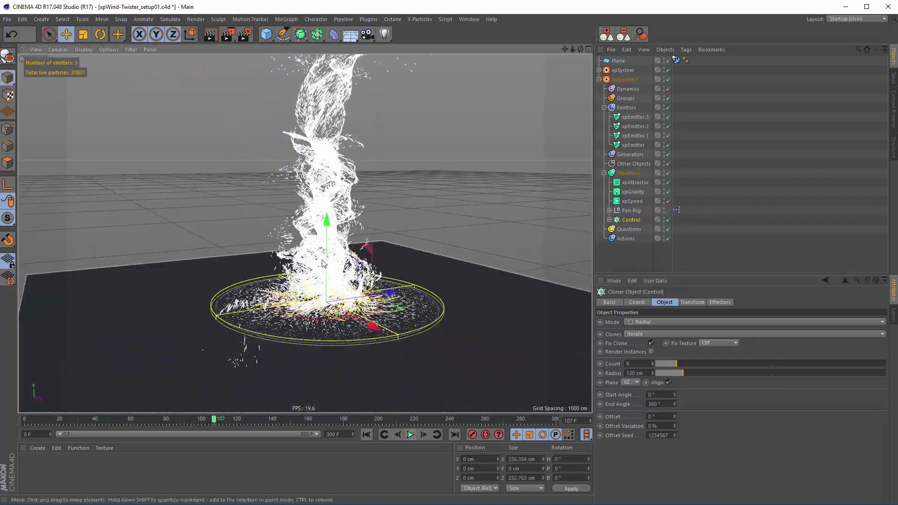
left_click_drag(318, 302, 351, 300, "alt")
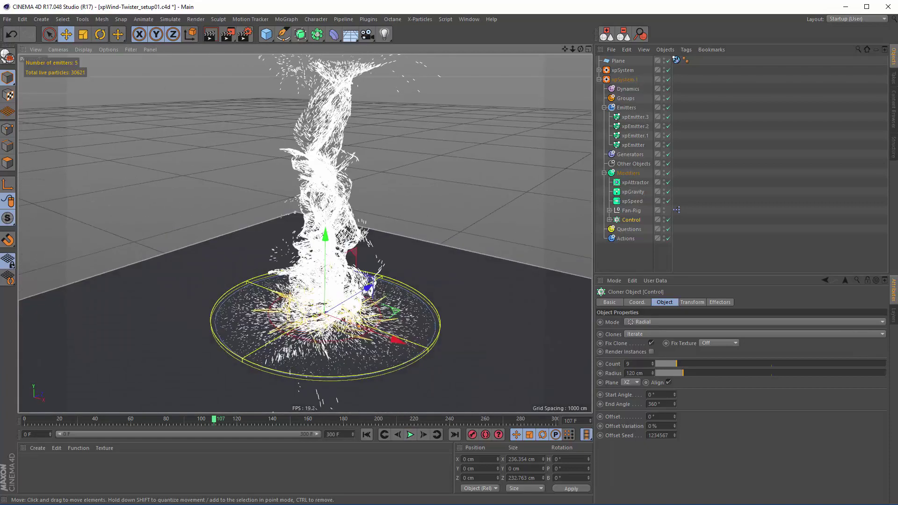
scroll(351, 284, "up", 3)
Collapse the copied system's hierarchy and add an xpSkinner object to the scene
left_click(628, 245)
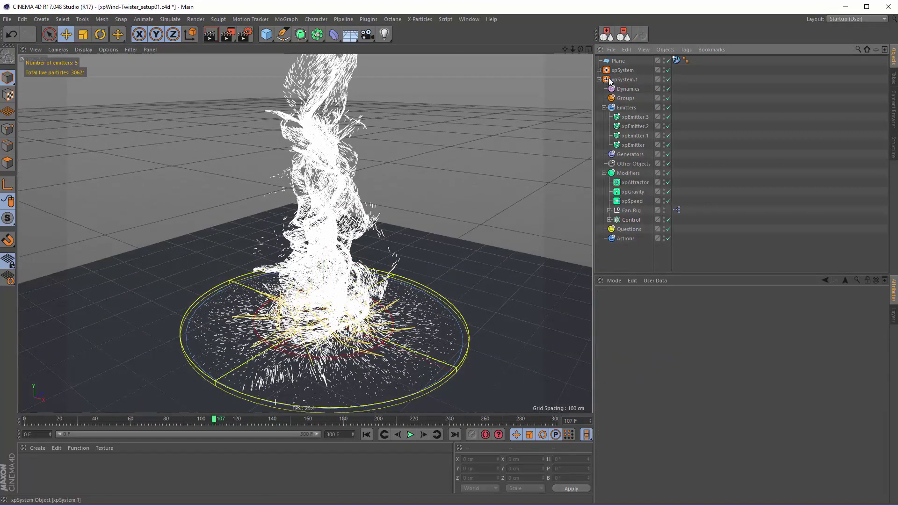
left_click(608, 79)
left_click(600, 79)
left_click(623, 122)
left_click(419, 19)
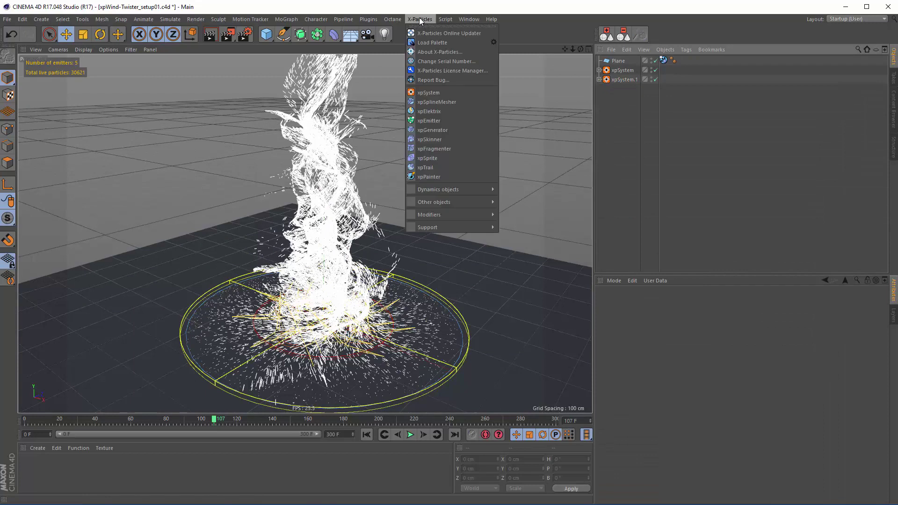
left_click(427, 139)
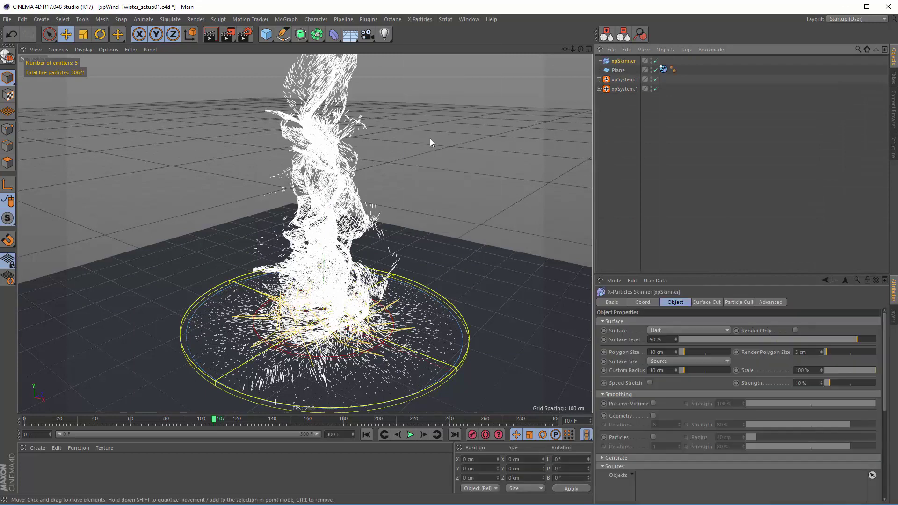
Add the original system's wide emitter to the xpSkinner's source objects
left_click(627, 100)
left_click(600, 79)
left_click(624, 61)
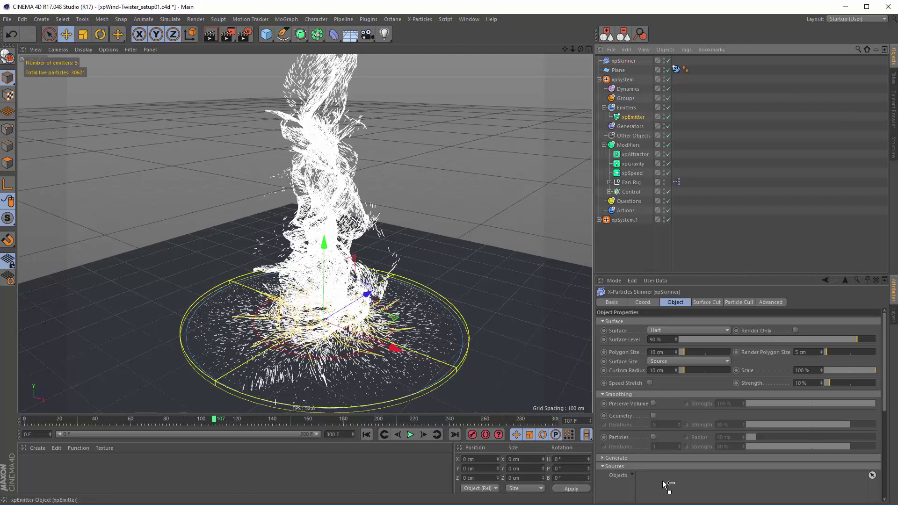
left_click_drag(667, 484, 669, 482)
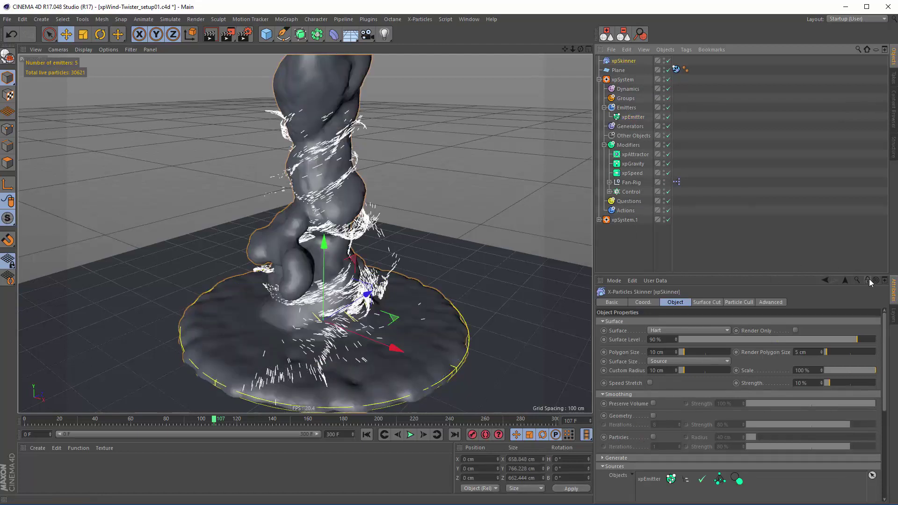
Rewind to frame 0 and add the copied system's four small ring emitters to the xpSkinner's source objects
left_click(366, 435)
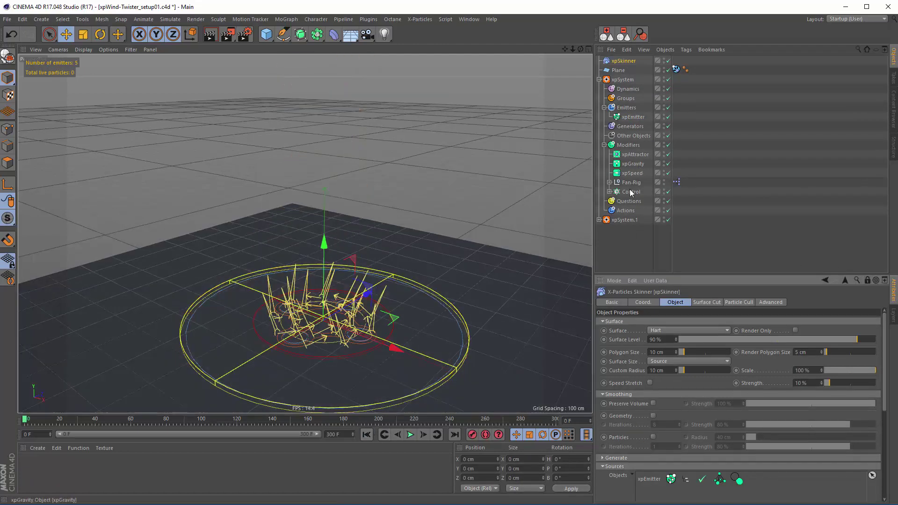
left_click(600, 220)
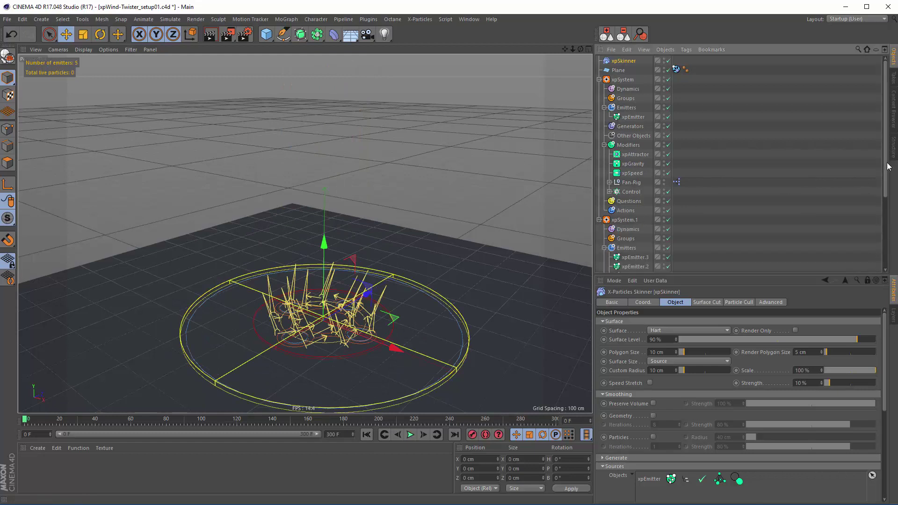
left_click_drag(887, 165, 887, 233)
left_click(634, 178, "shift")
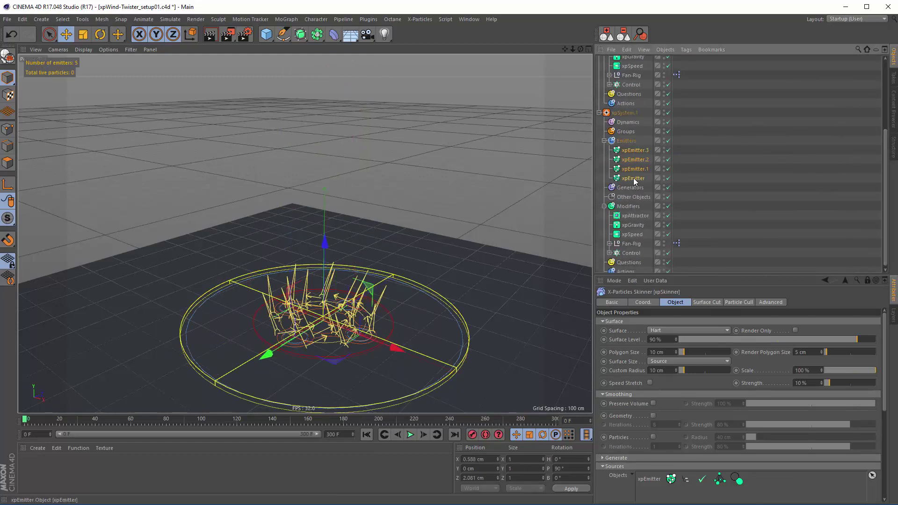
left_click(868, 280)
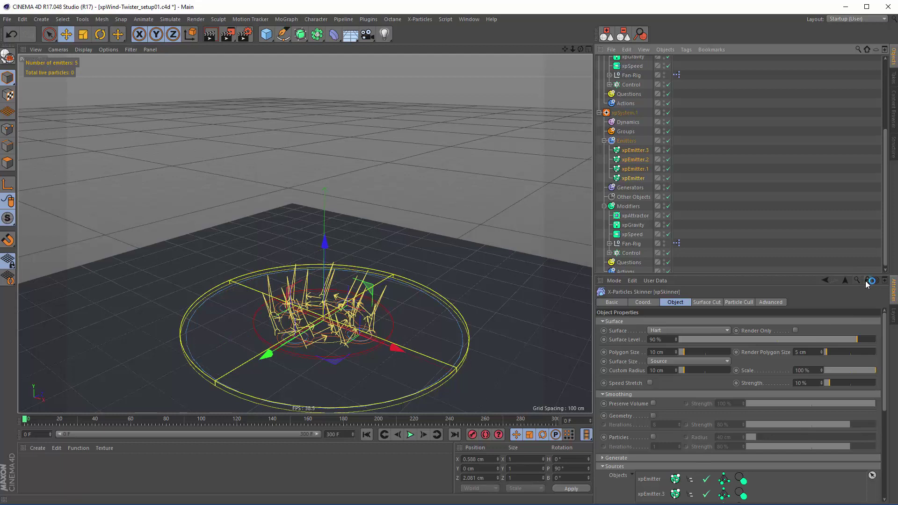
Play the simulation to examine the skinned mesh formed from all five emitters
left_click(411, 435)
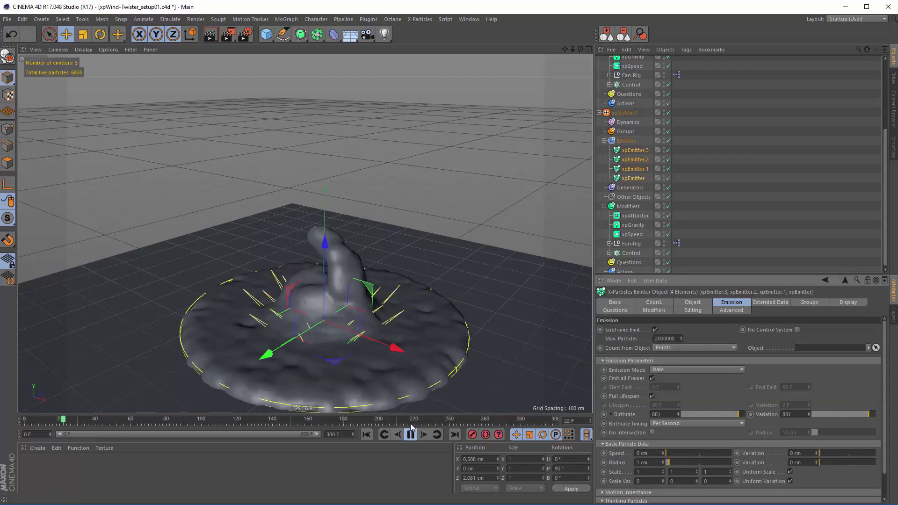
left_click(411, 434)
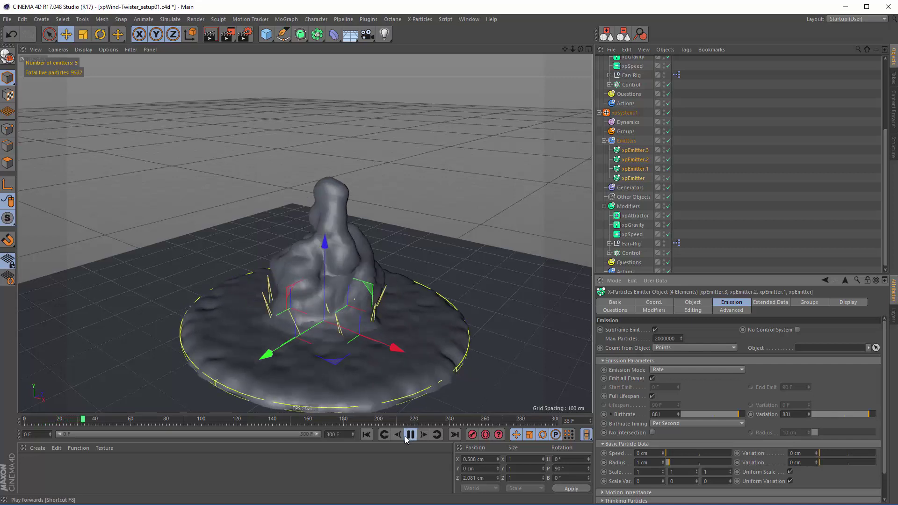
scroll(331, 306, "up", 3)
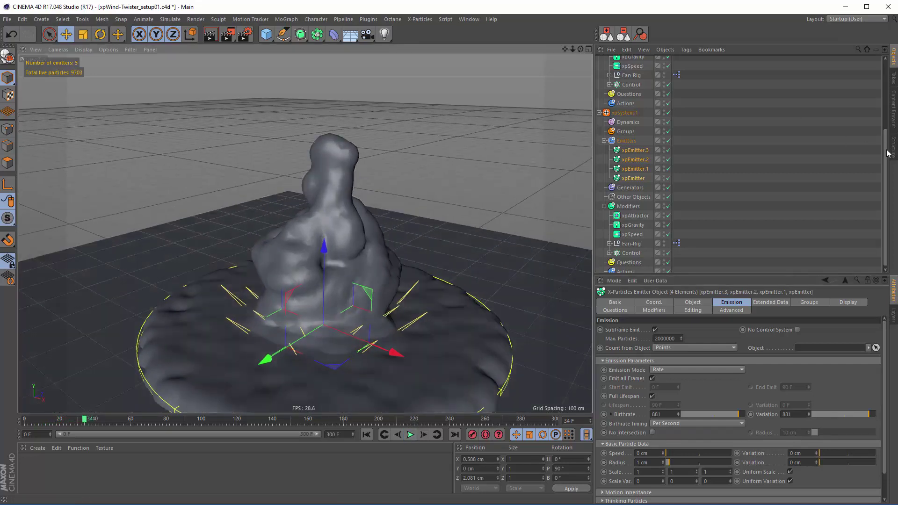
Collapse both particle systems, then set the xpSkinner's surface type to Fluid and its surface level to 100%
left_click_drag(887, 154, 888, 61)
left_click(749, 262)
left_click(599, 80)
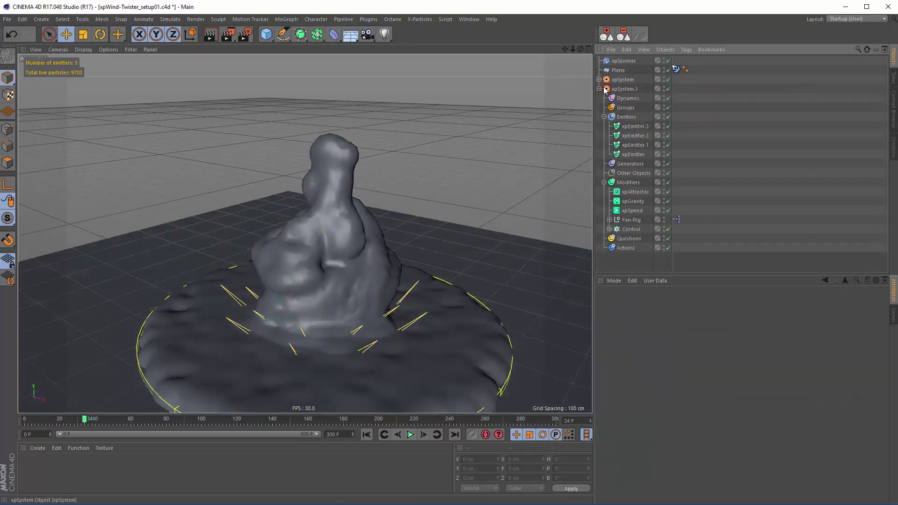
left_click(599, 89)
left_click(624, 61)
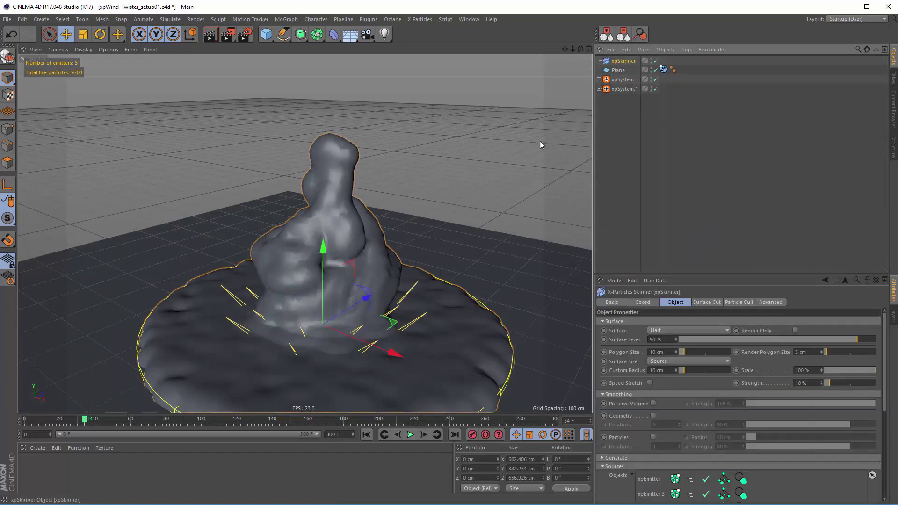
left_click(664, 332)
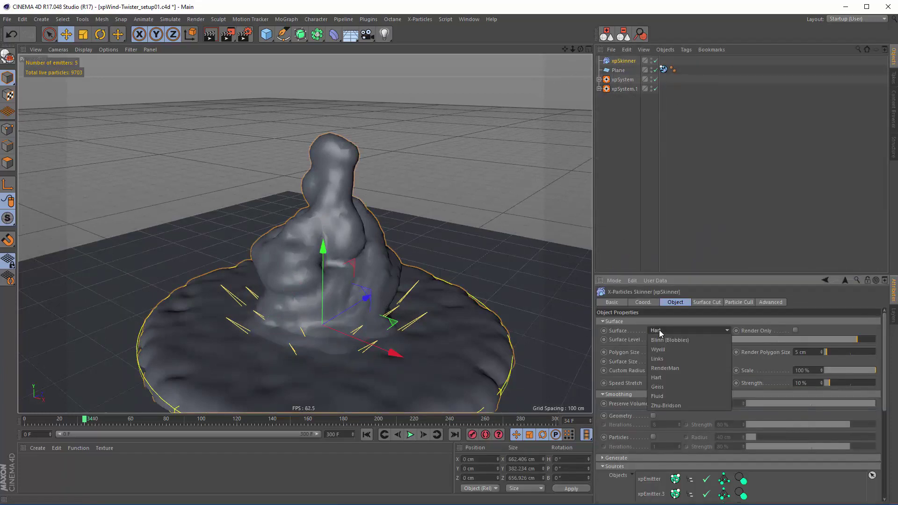
left_click(658, 397)
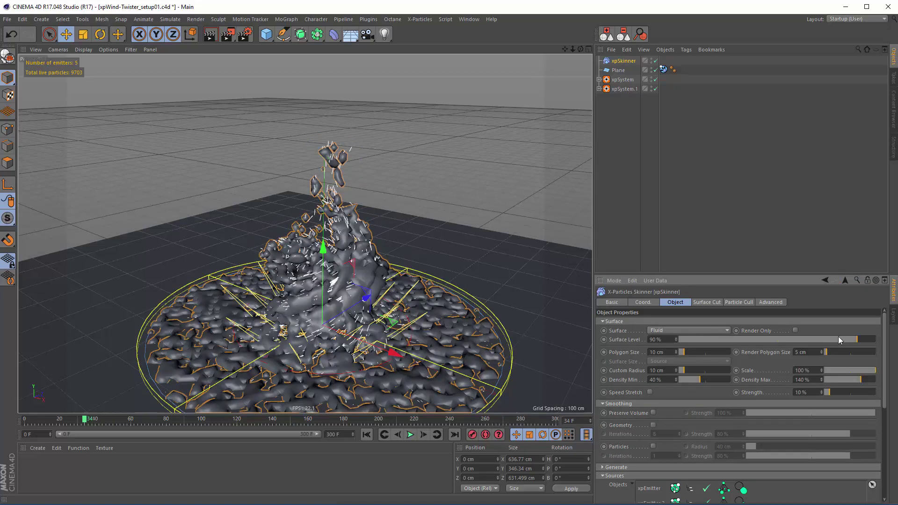
left_click_drag(864, 339, 881, 345)
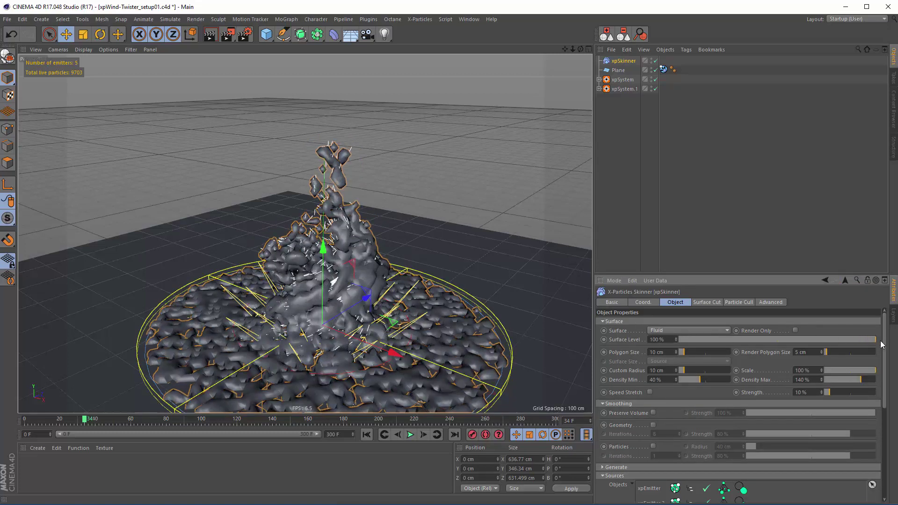
Set the xpSkinner's polygon size and custom radius to 5 cm, and hide both particle systems in the viewport
scroll(886, 336, "down", 2)
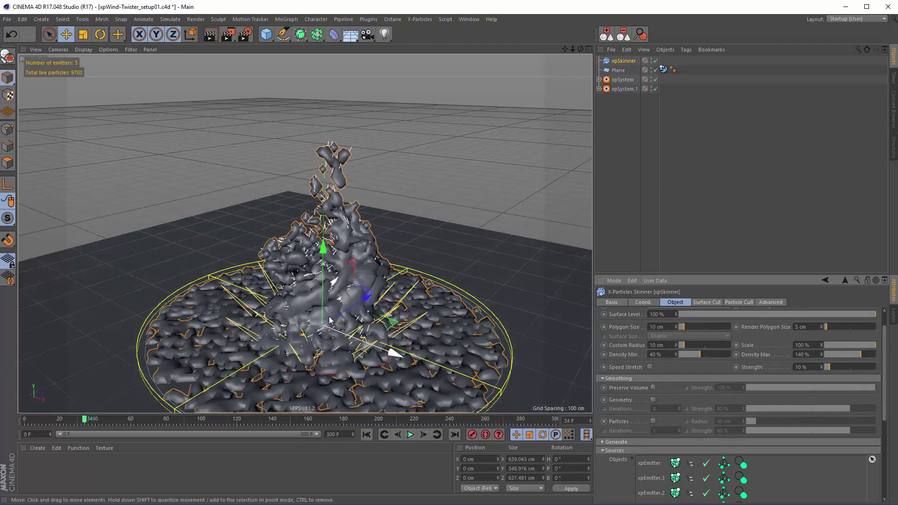
scroll(330, 329, "up", 2)
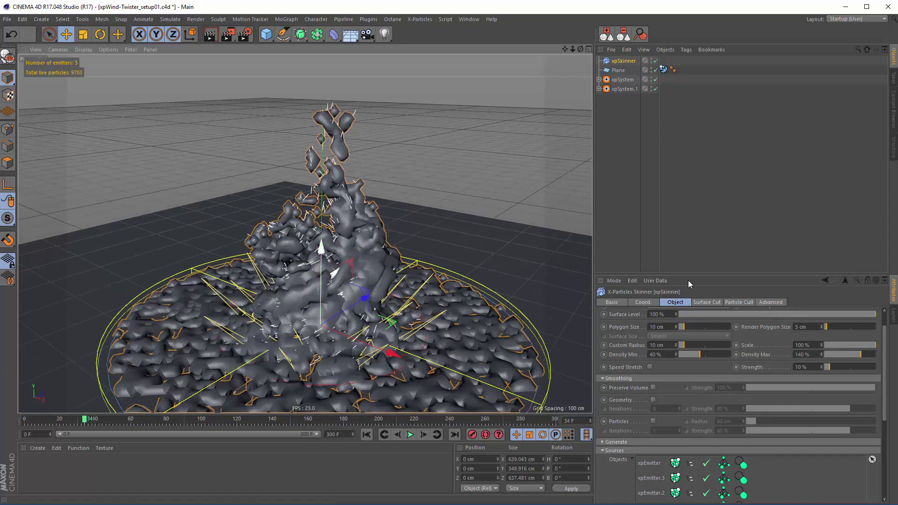
double_click(656, 327)
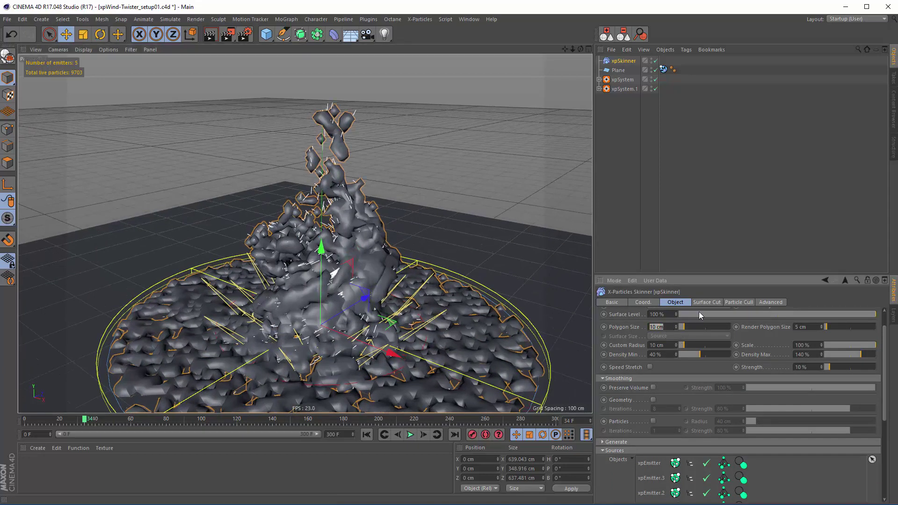
type("55")
key("Return")
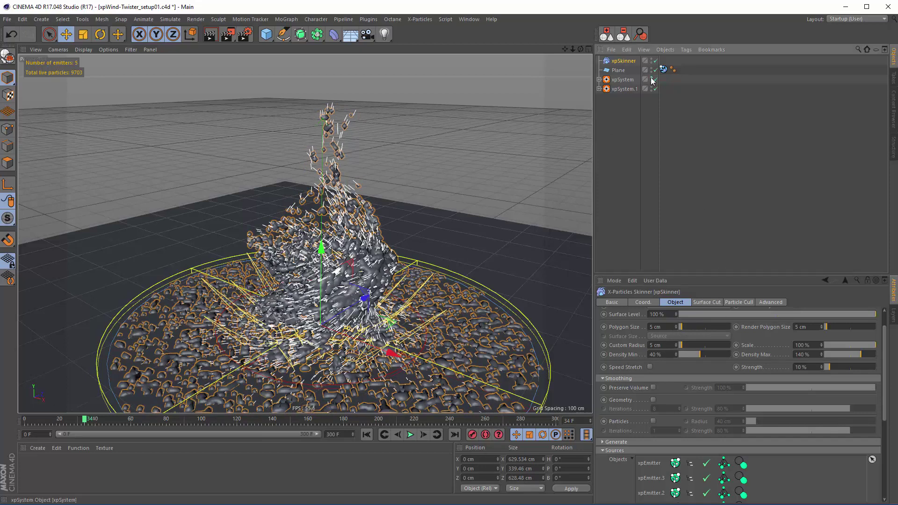
left_click(695, 67)
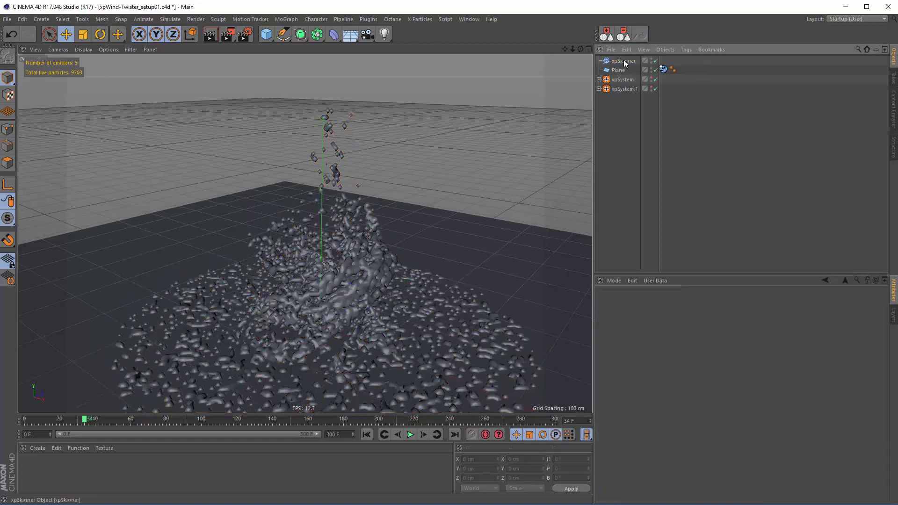
Set the xpSkinner's Density Min to 0% and Density Max to 79.5%
left_click(625, 60)
left_click_drag(694, 378, 660, 383)
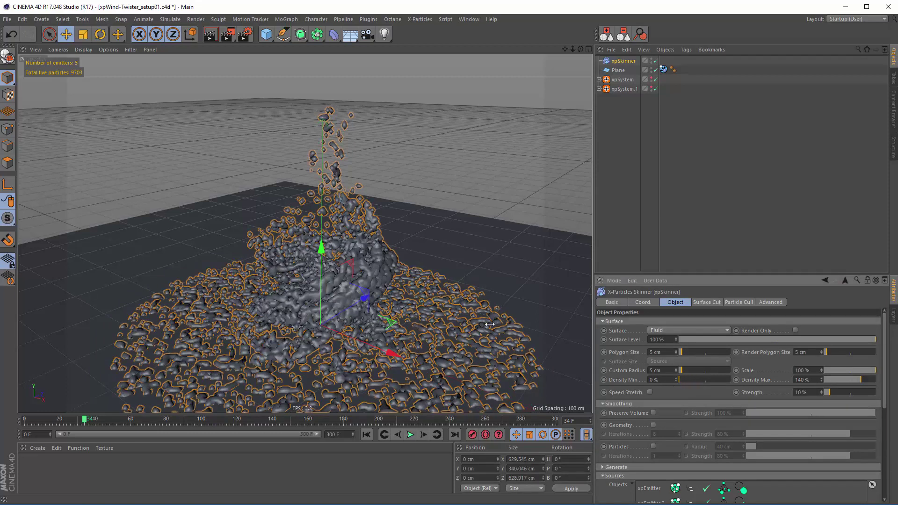
left_click_drag(855, 379, 846, 380)
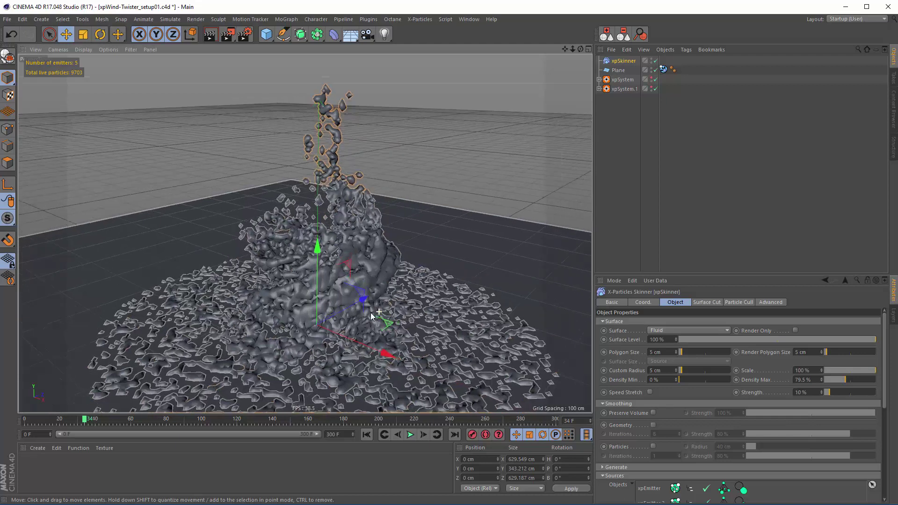
Set the xpSkinner's scale to 250% and enable Geometry smoothing on the fluid surface
left_click_drag(372, 318, 487, 295, "alt")
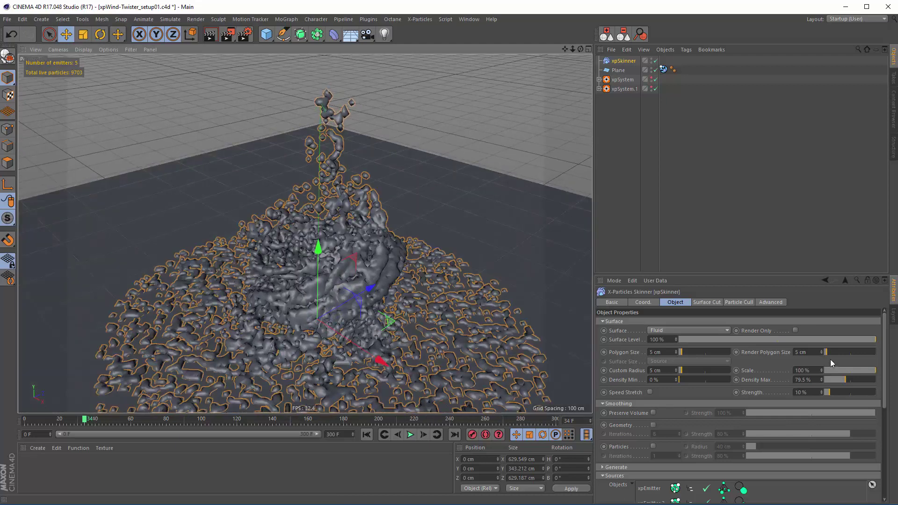
mouse_move(822, 373)
left_mouse_down()
mouse_move(824, 338)
mouse_move(828, 368)
left_mouse_up()
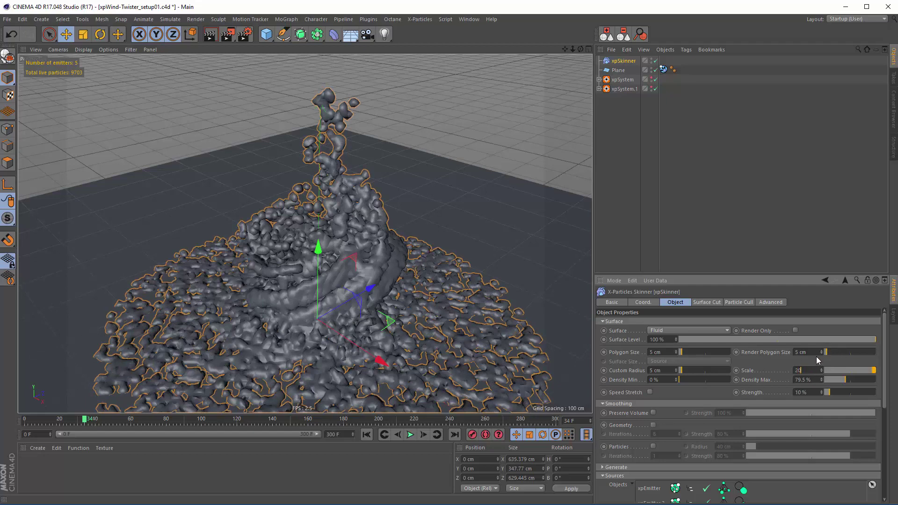
type("50")
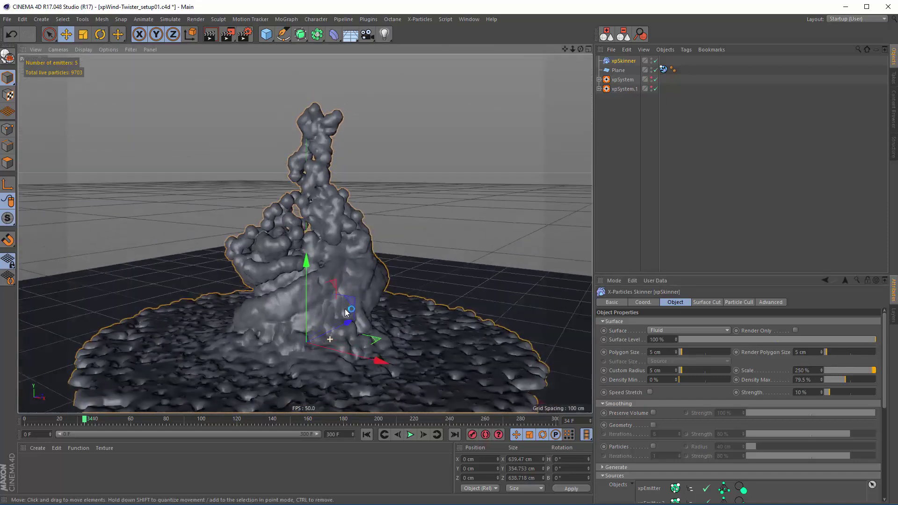
left_click_drag(345, 310, 317, 363, "alt")
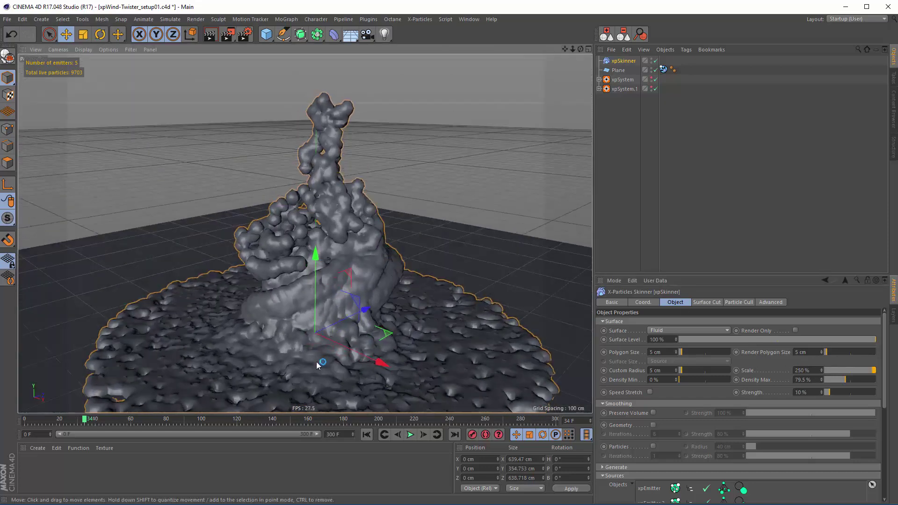
left_click(653, 425)
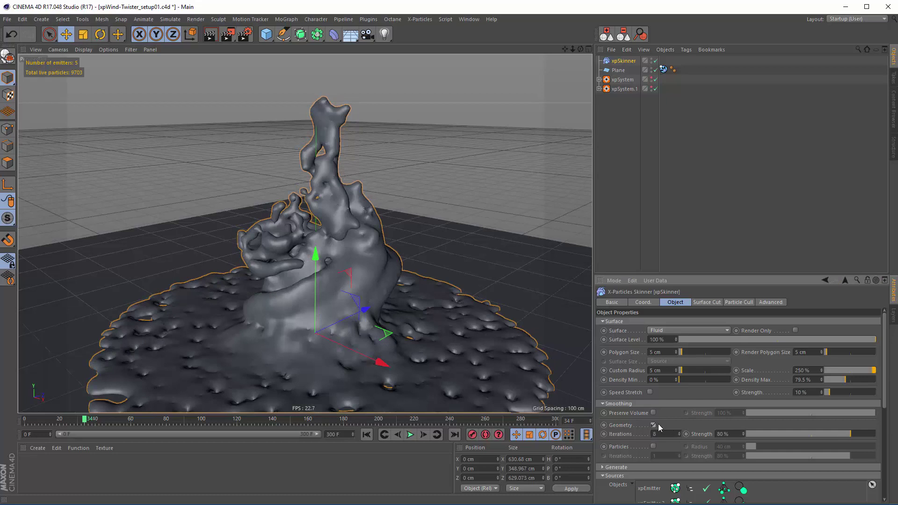
mouse_move(398, 304)
left_mouse_down("alt")
mouse_move(431, 306)
mouse_move(395, 305)
left_mouse_up("alt")
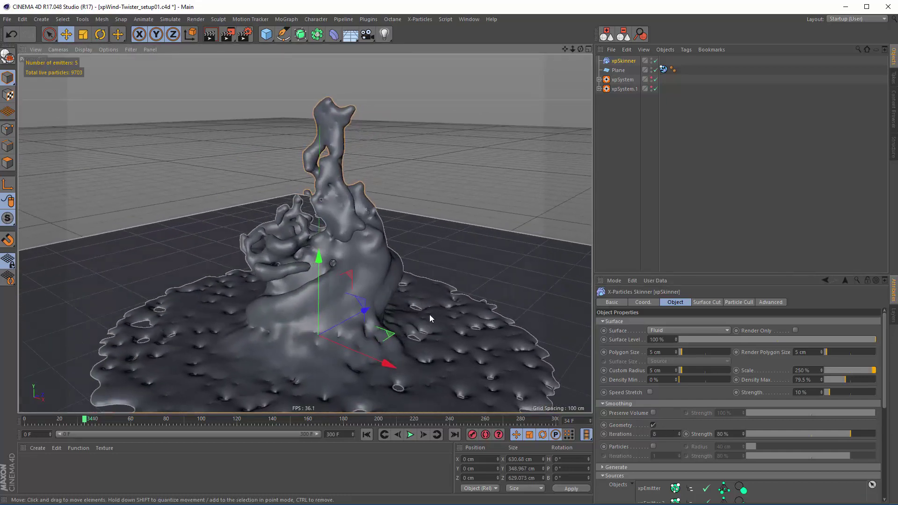
Set the xpSkinner's polygon size and custom radius to 4 cm
left_click(657, 352)
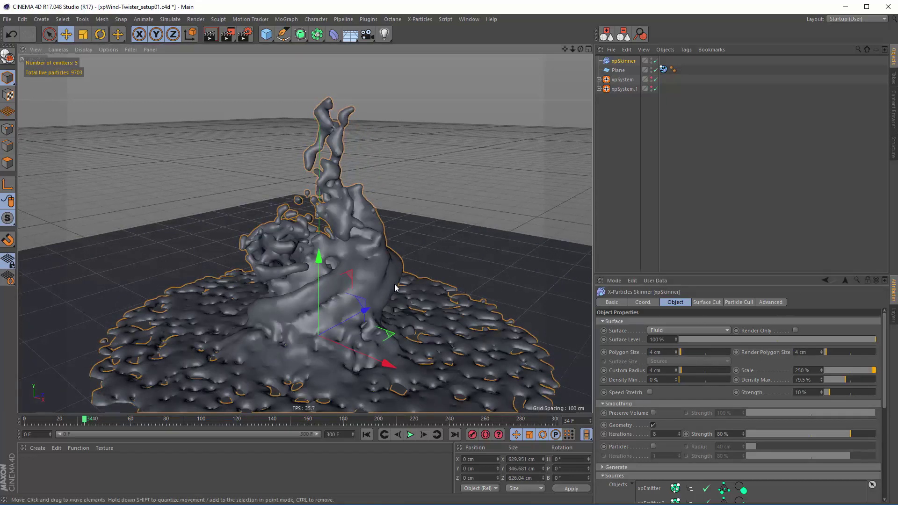
left_click_drag(395, 285, 393, 262, "alt")
left_click(695, 70)
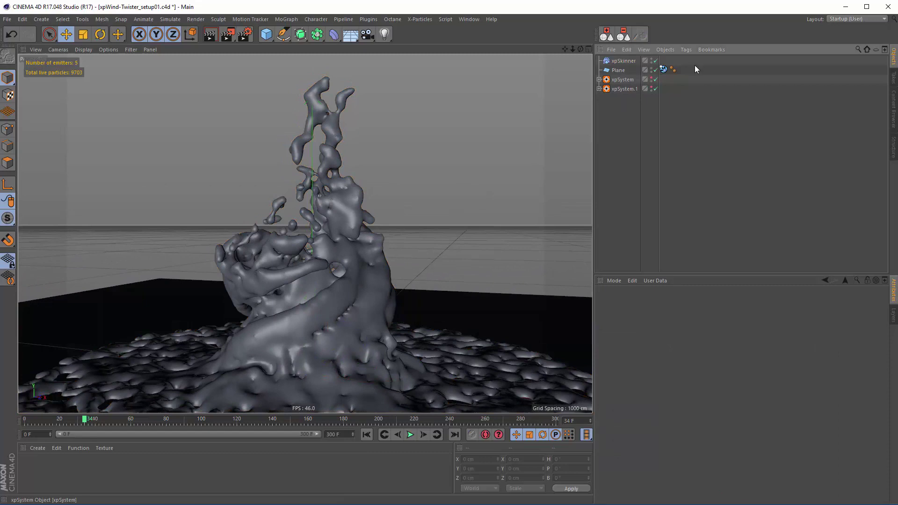
Advance the particle simulation to frame 86 with the xpSkinner disabled, and remesh that frame with the particle systems hidden
left_click(656, 60)
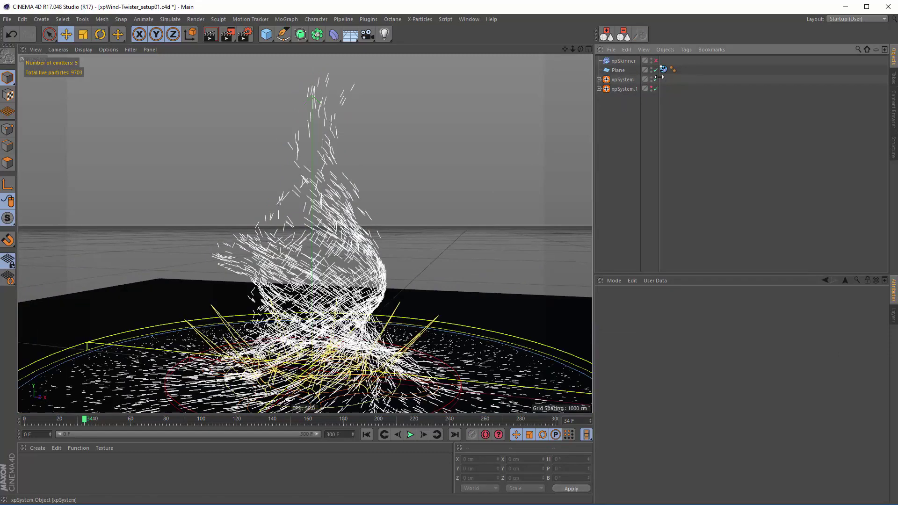
left_click(383, 436)
left_click(412, 435)
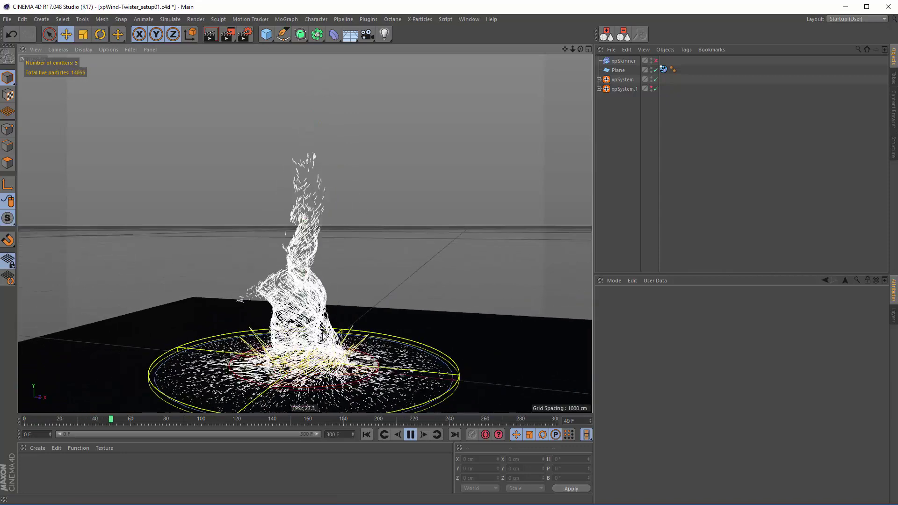
left_click(411, 435)
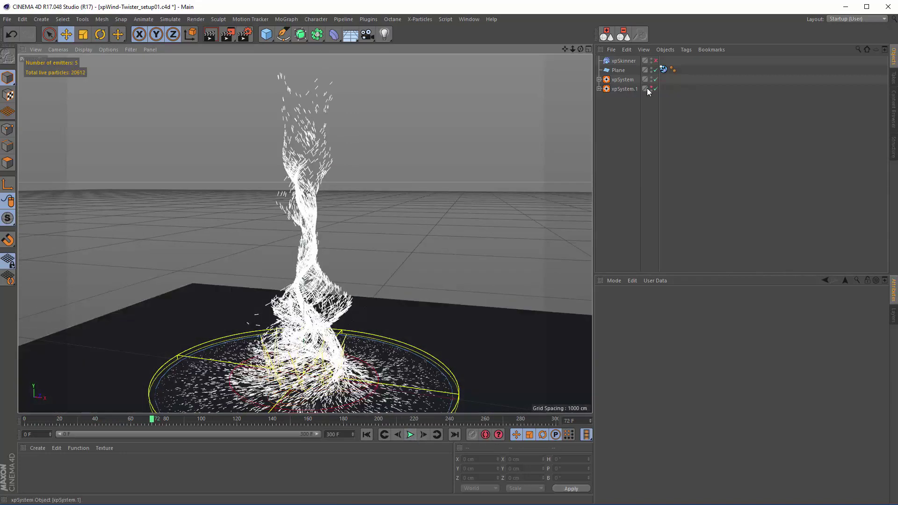
left_click(651, 87)
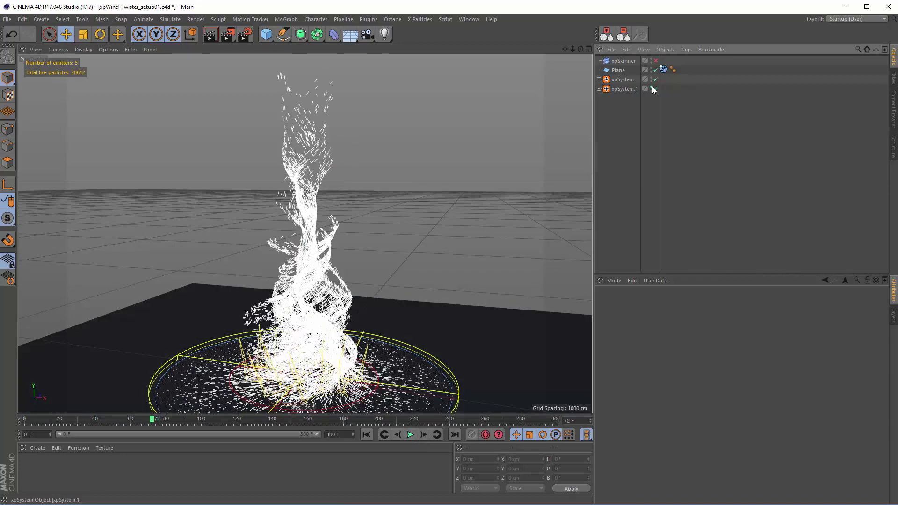
left_click(411, 434)
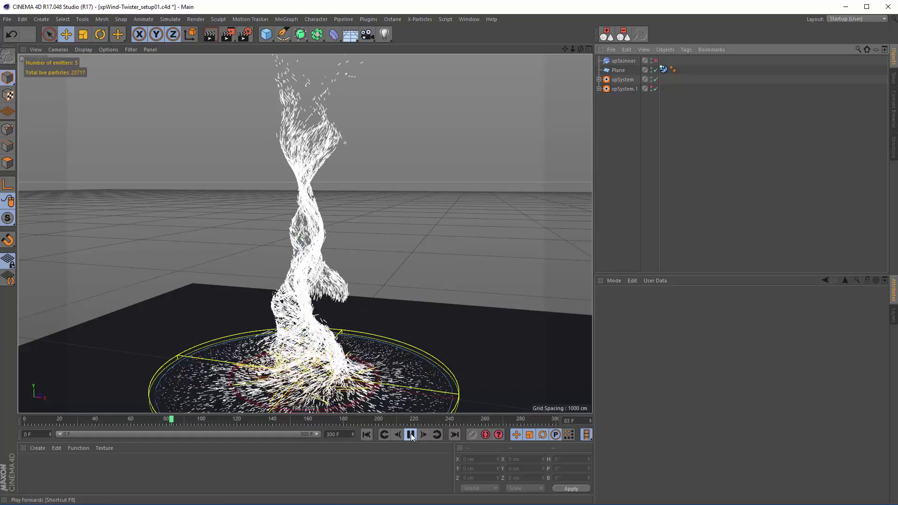
left_click(652, 78)
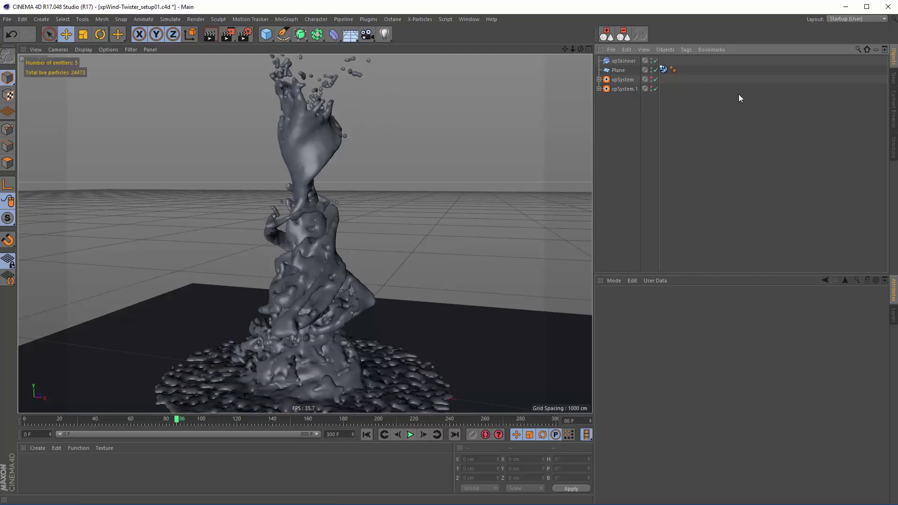
Examine the fluid twister mesh up close and compare it with the rendered Wind-Twister trailer video
middle_click_drag(305, 330, 305, 273, "alt")
mouse_move(316, 270)
left_mouse_down("alt")
mouse_move(392, 266)
mouse_move(301, 265)
mouse_move(341, 246)
mouse_move(311, 273)
left_mouse_up("alt")
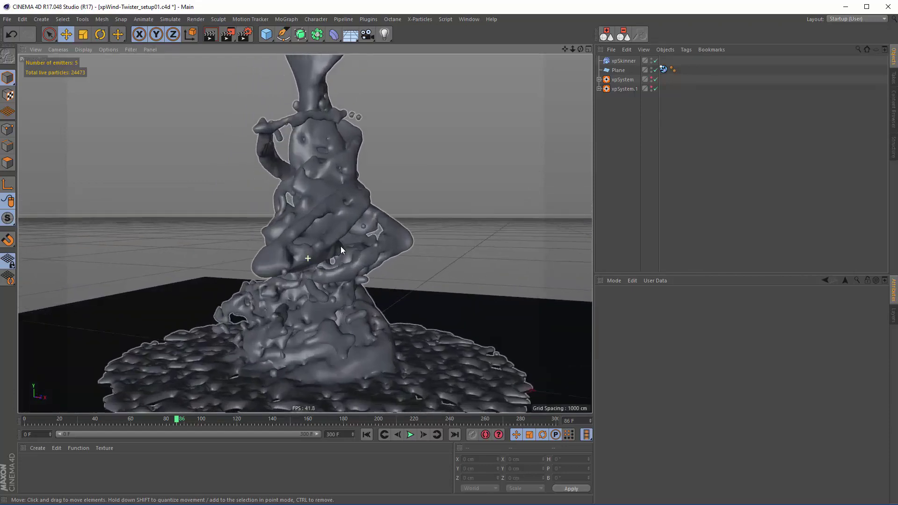
scroll(311, 273, "up", 5)
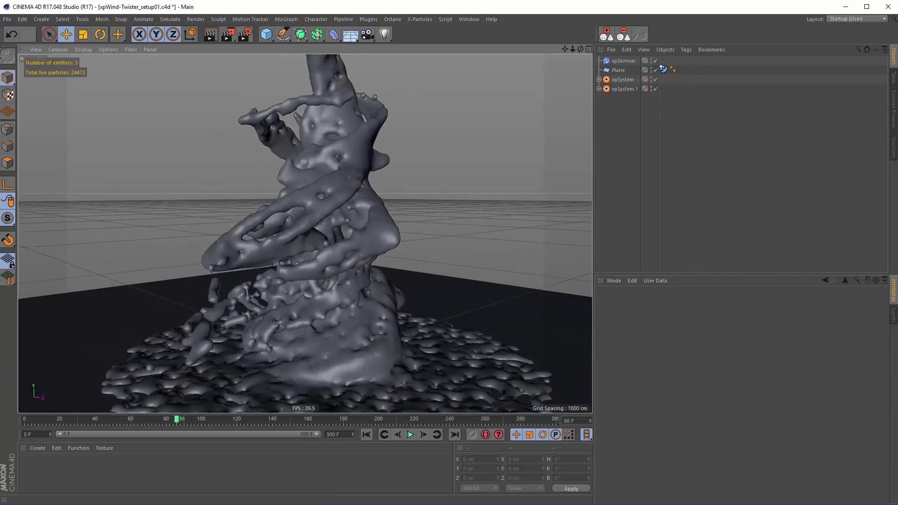
key("alt+Tab")
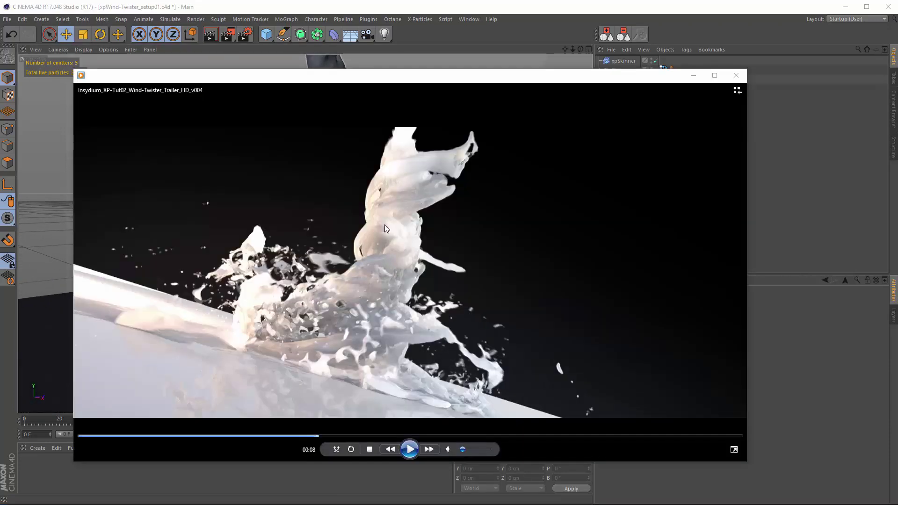
left_click(693, 76)
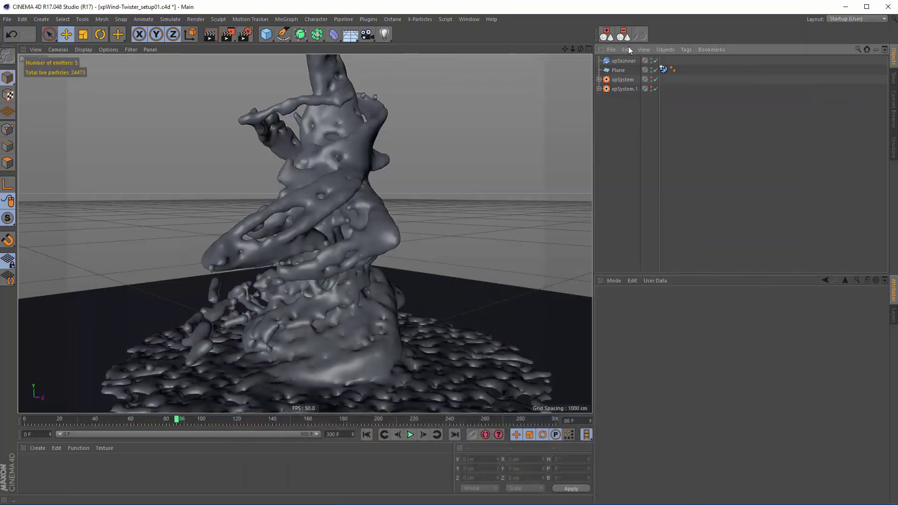
Convert the current state of the xpSkinner mesh into a separate polygon object, with the original xpSkinner disabled
left_click(623, 62)
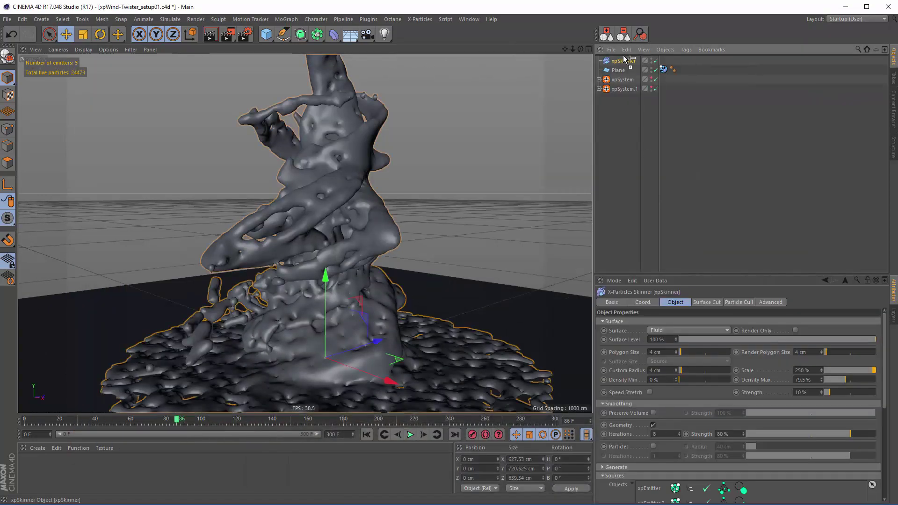
left_click_drag(624, 57, 627, 62, "ctrl")
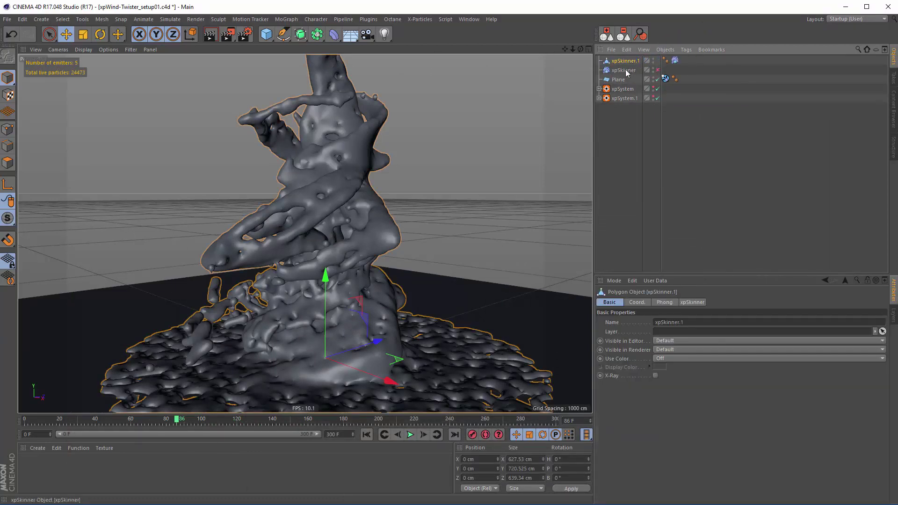
left_click(614, 118)
Add an infinite light at about X 250 cm, Y 306 cm, aimed at the twister with heading 90° and pitch about -23°
left_click_drag(367, 267, 335, 275, "alt")
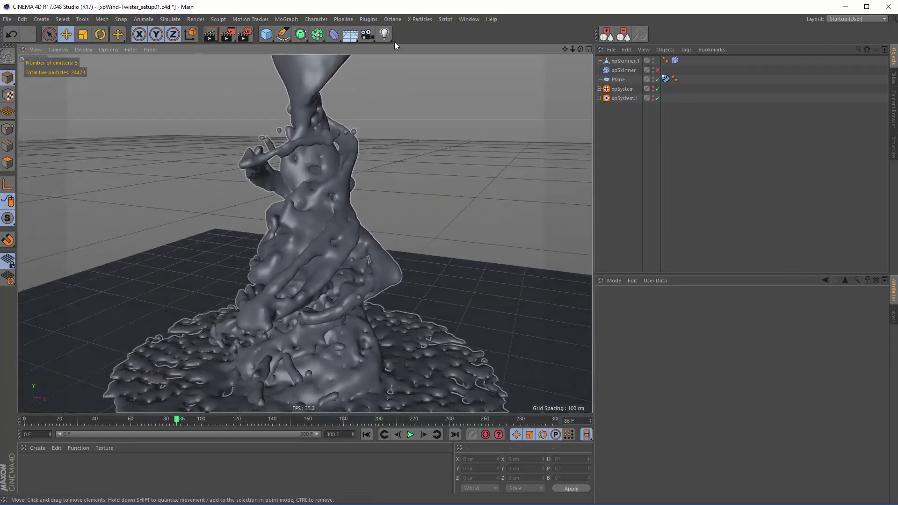
left_click(379, 33)
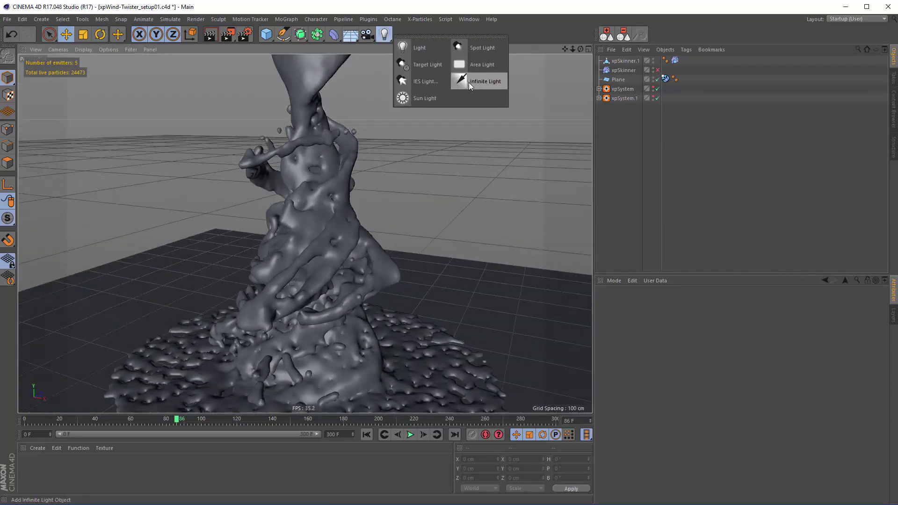
left_click(468, 82)
left_click_drag(304, 293, 447, 307)
key("r")
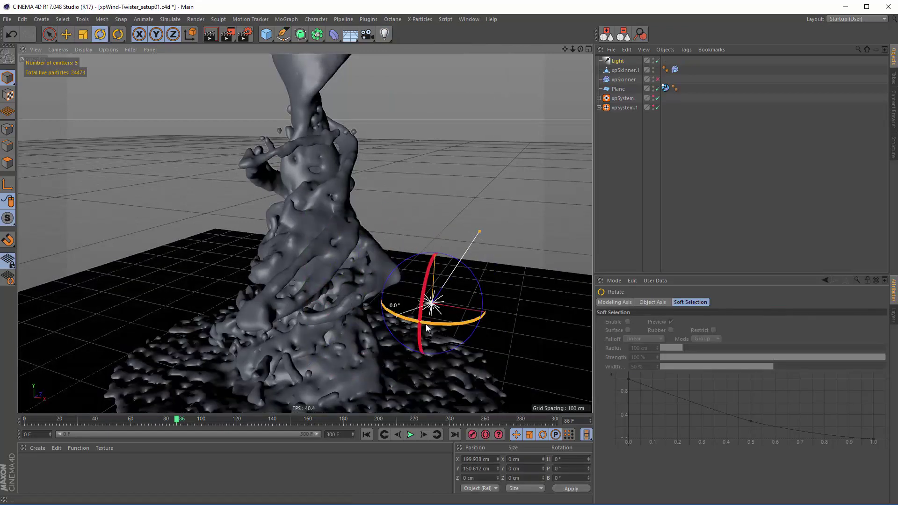
left_click_drag(384, 307, 465, 276)
key("e")
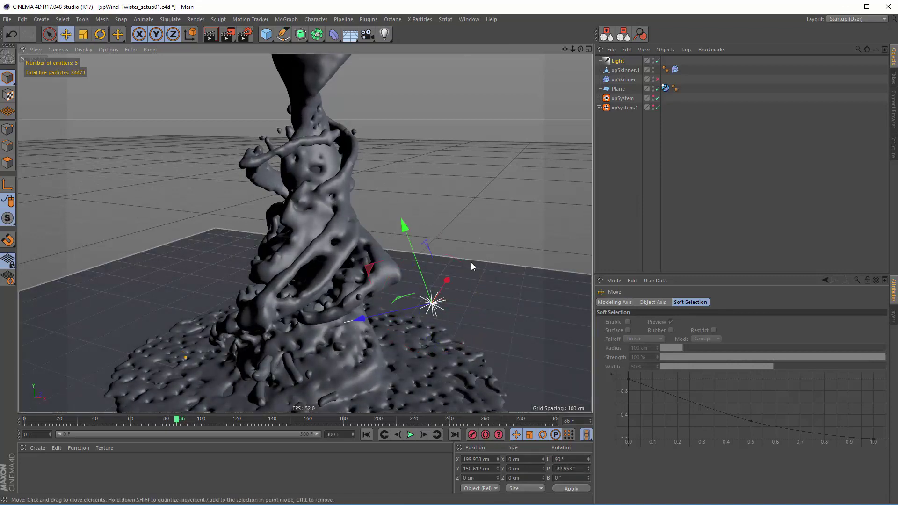
left_click_drag(376, 268, 390, 255)
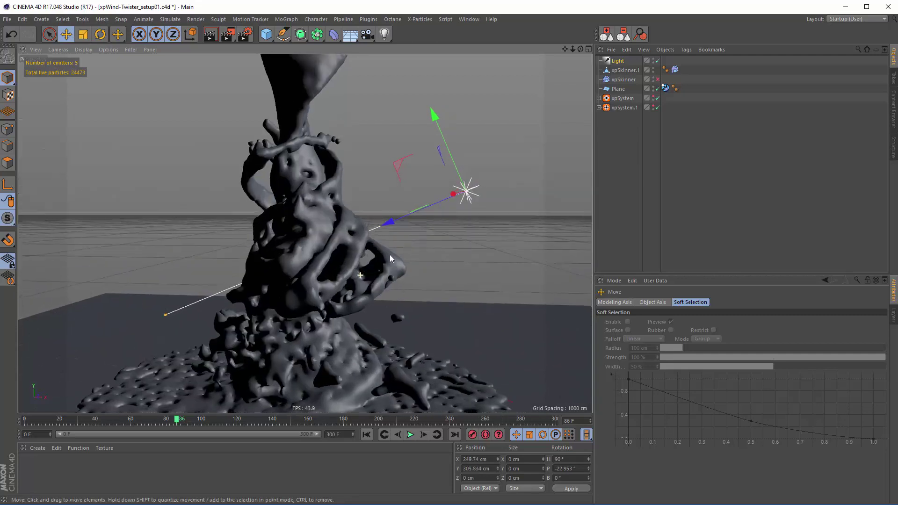
Set the infinite light's color to a muted blue sampled from the screen, about H 212°, S 30%, V 67%
left_click(619, 61)
left_click(678, 302)
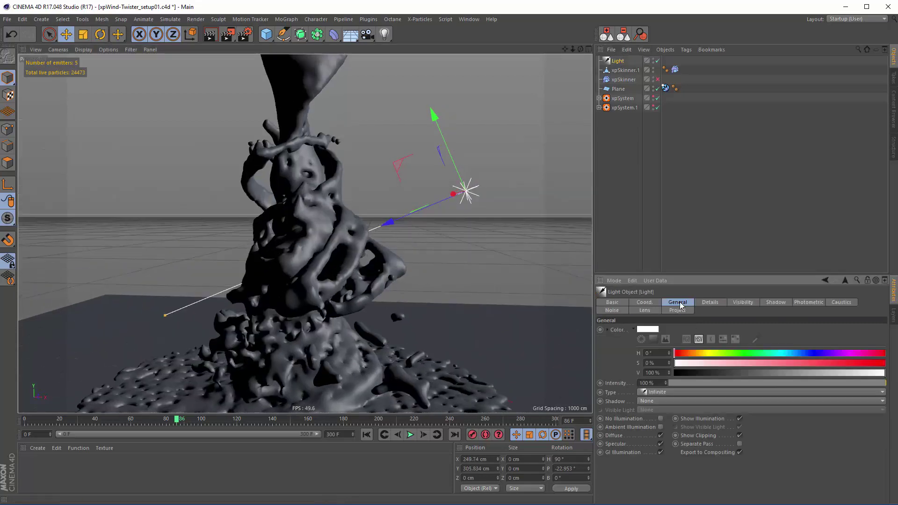
left_click(756, 340)
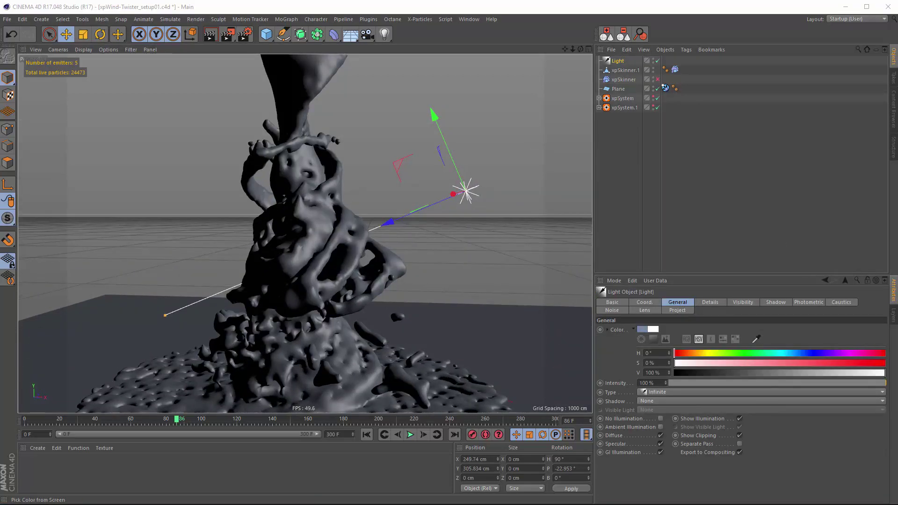
left_click(525, 206)
left_click_drag(340, 313, 388, 262, "alt")
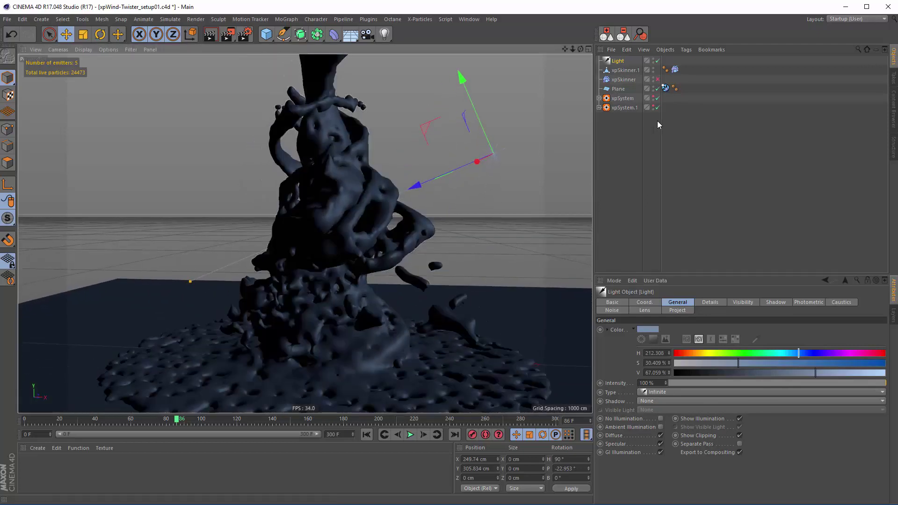
left_click(659, 125)
Add an omni light with a warm orange color sampled from the screen, about H 34°, S 41%, V 87%
left_click_drag(384, 34, 414, 53)
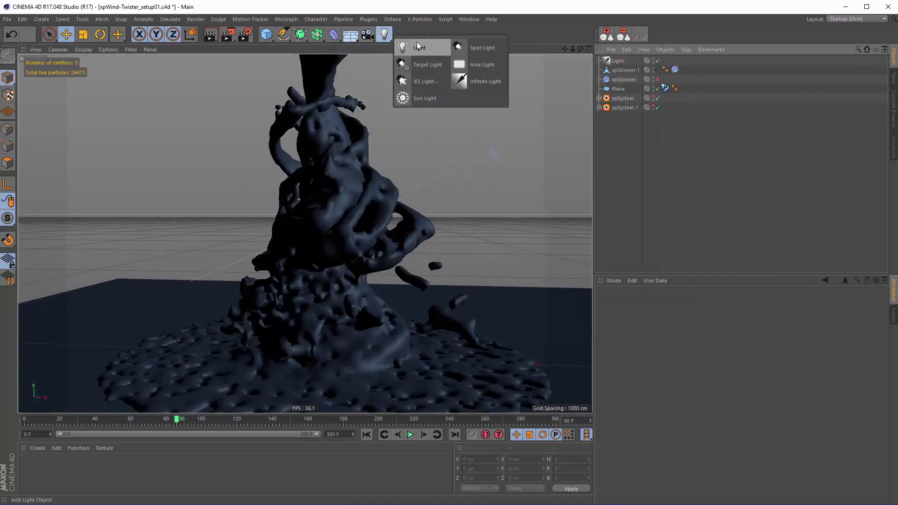
left_click(418, 46)
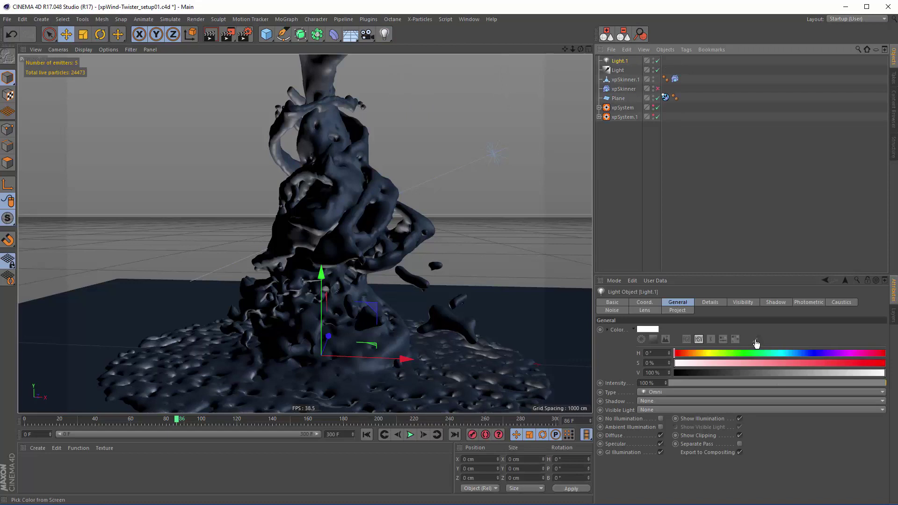
left_click(756, 340)
left_click(645, 329)
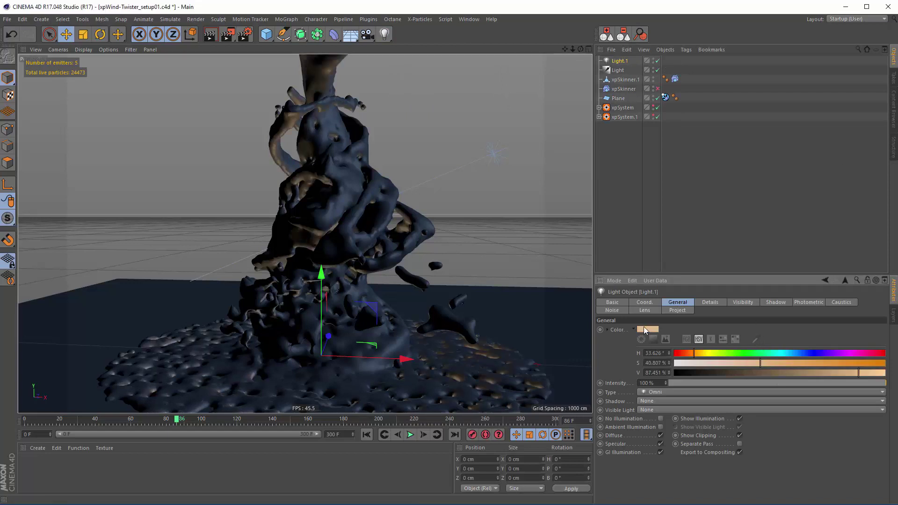
Place the omni light beside the twister at about X -310 cm, Y 183 cm, and render the view
left_click_drag(403, 357, 186, 359)
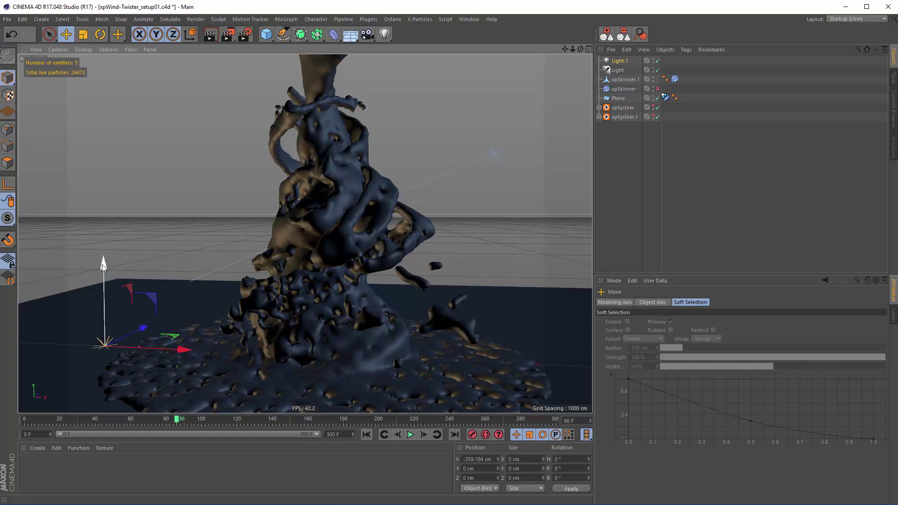
left_click_drag(102, 265, 132, 166)
left_click_drag(182, 241, 302, 288)
key("ctrl+r")
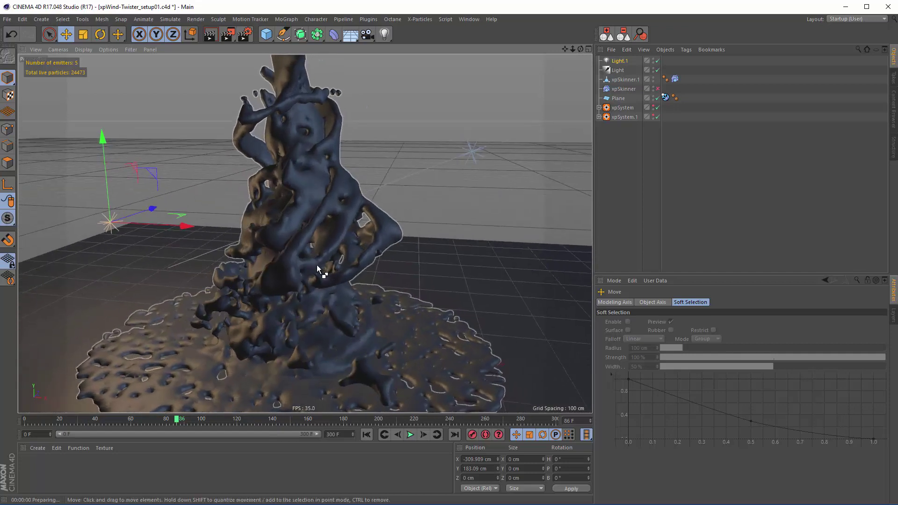
Give both lights soft shadow maps at 1000x1000 resolution and preview the render
left_click(622, 73, "ctrl")
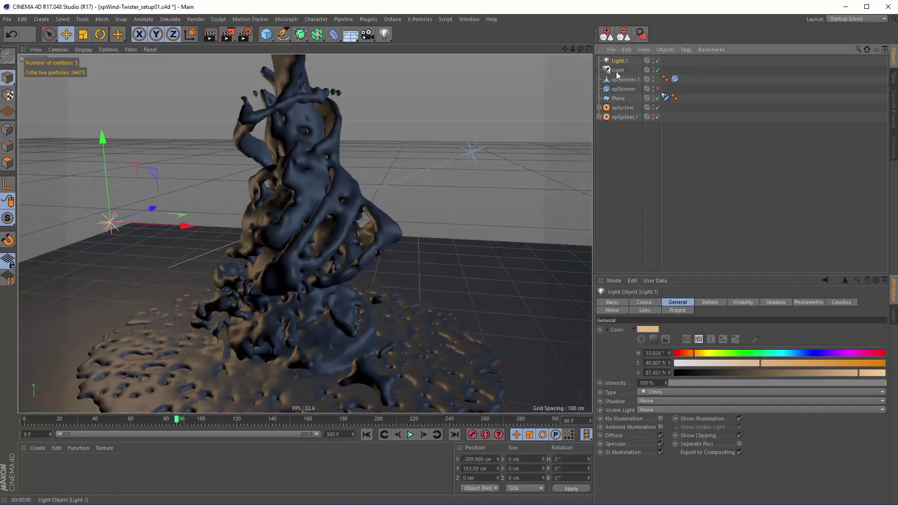
left_click(776, 302)
left_click(663, 331)
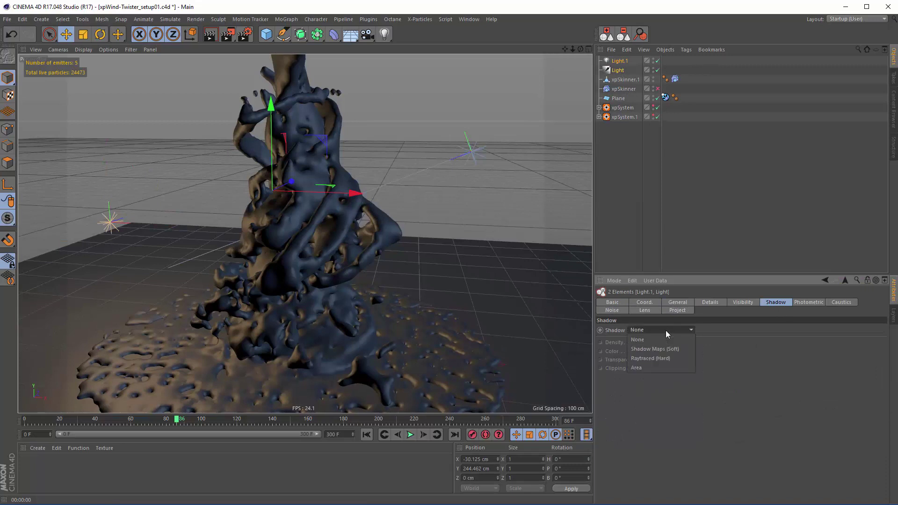
left_click(660, 351)
left_click(672, 380)
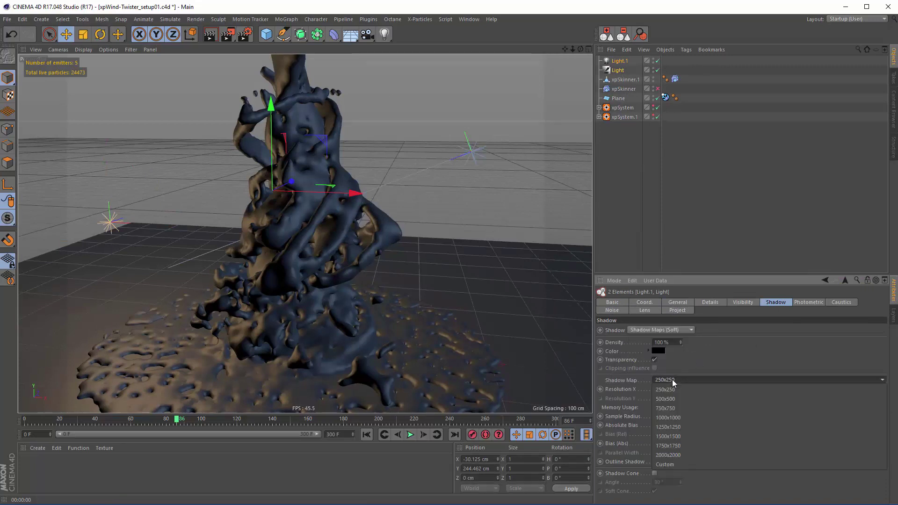
left_click(675, 418)
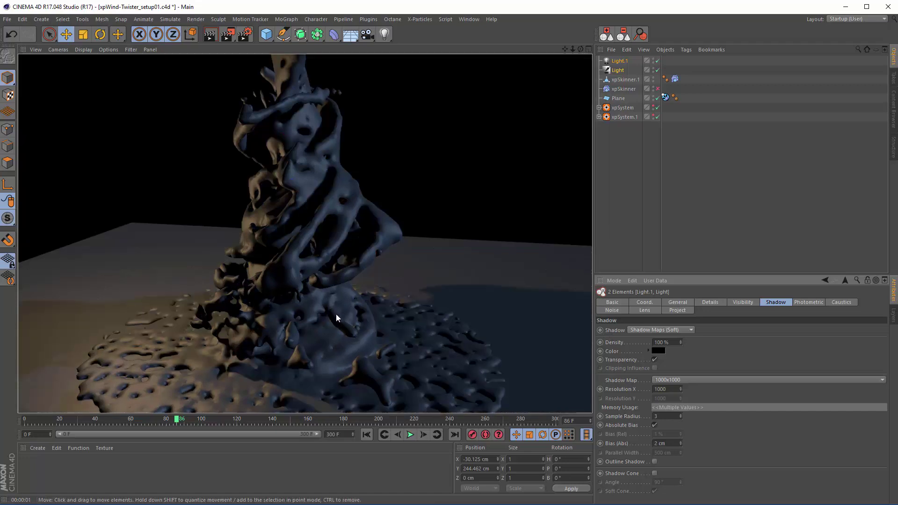
Create a new material and apply it to the polygon twister mesh and the xpSkinner
double_click(78, 482)
mouse_move(26, 465)
left_mouse_down()
mouse_move(636, 154)
mouse_move(649, 97)
mouse_move(627, 81)
left_mouse_up()
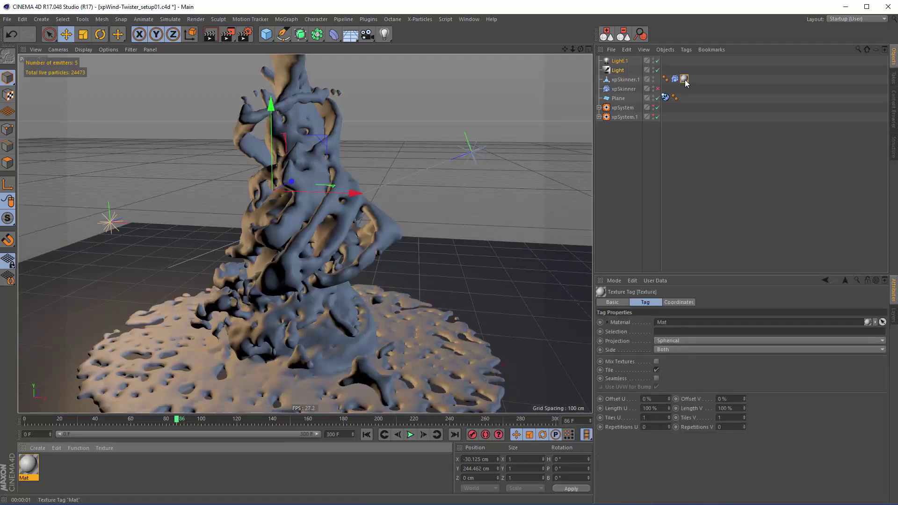
Darken the new material's base color to a V value of 18%
double_click(28, 466)
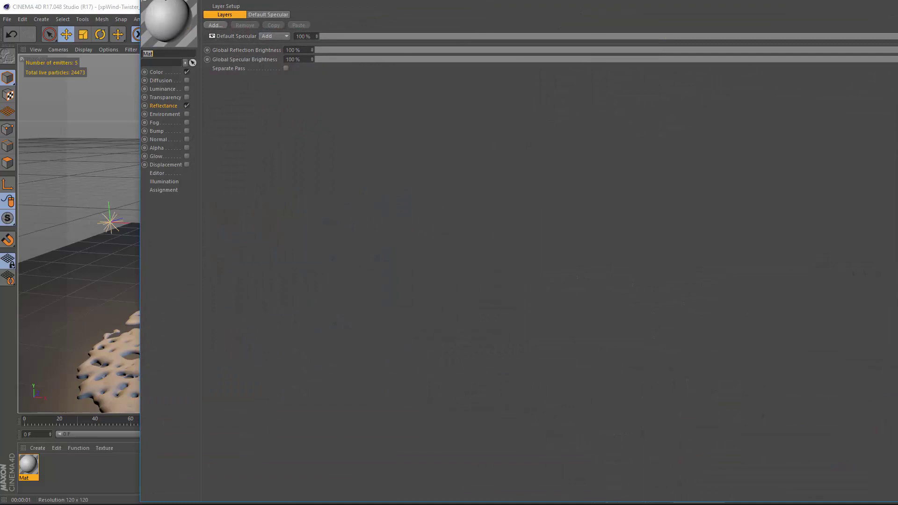
left_click_drag(167, 4, 288, 109)
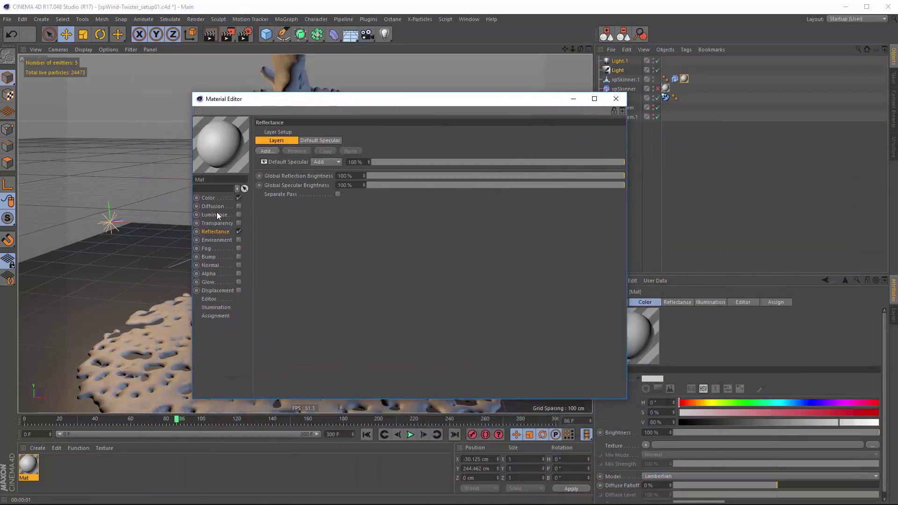
left_click(211, 198)
left_click_drag(517, 175, 390, 175)
left_click_drag(383, 99, 463, 99)
Enable the material's luminance channel and load a Subsurface Scattering shader as its texture
left_click(295, 215)
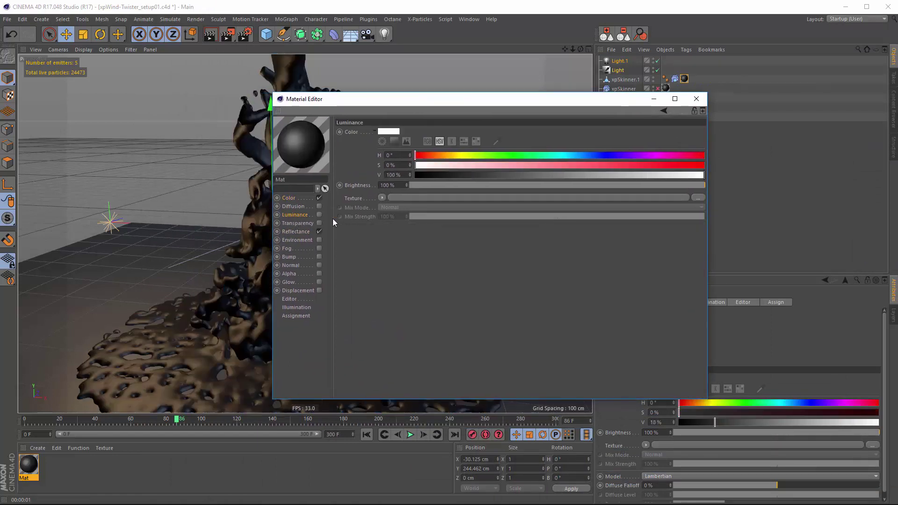
left_click(319, 215)
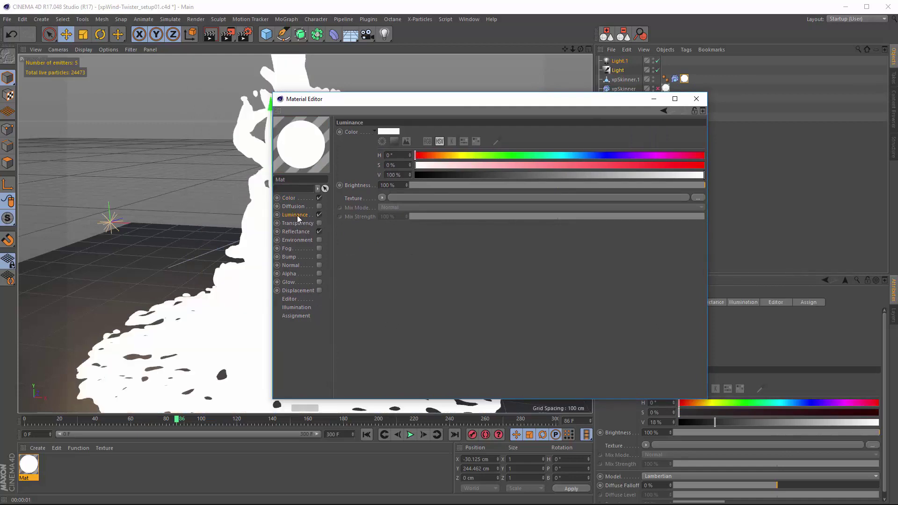
left_click(382, 197)
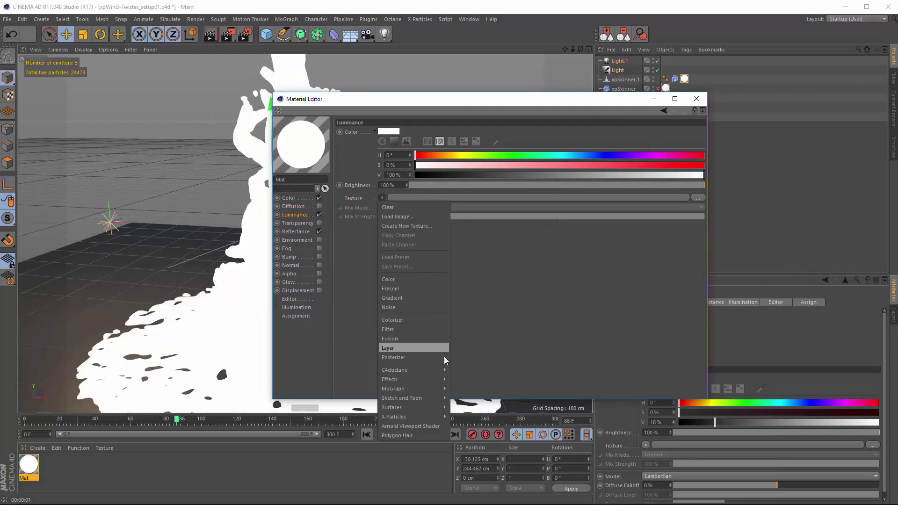
mouse_move(431, 379)
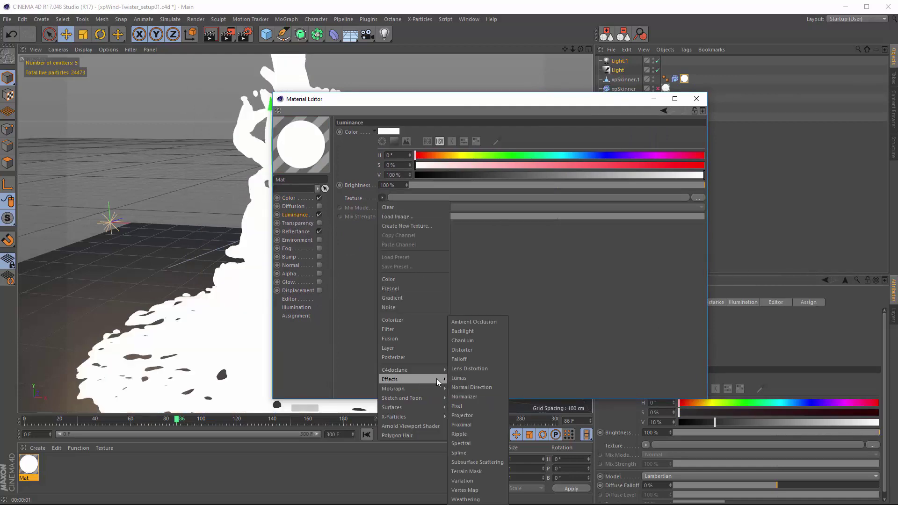
left_click(484, 463)
left_click_drag(437, 99, 574, 107)
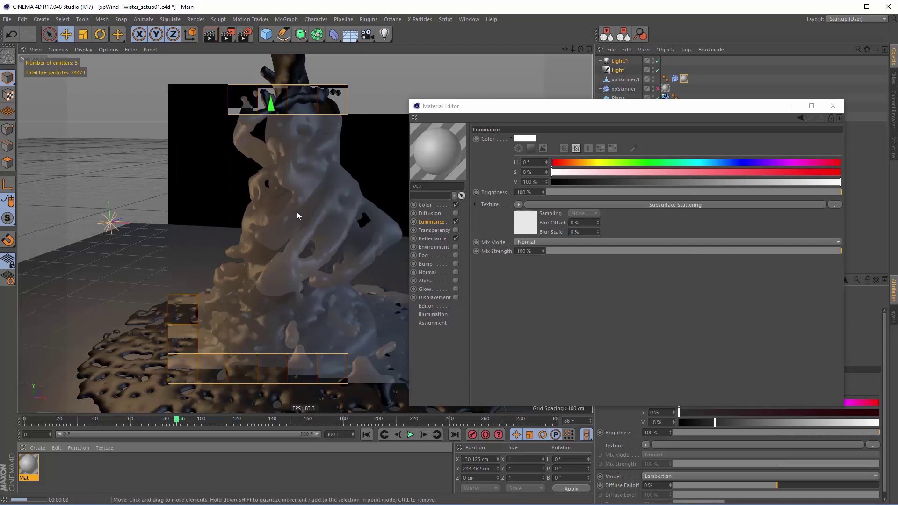
Set the subsurface scattering shader to the Spectralon preset with 300% strength and preview the render
left_click(588, 206)
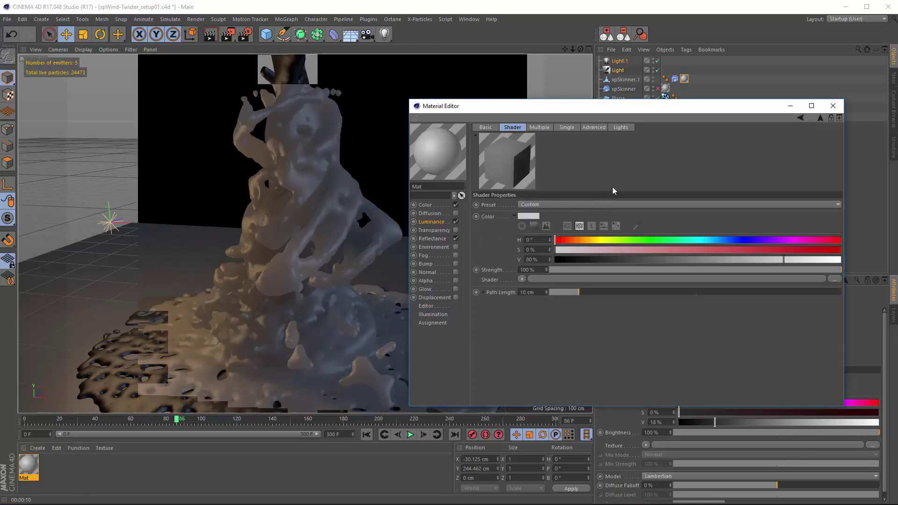
left_click(529, 205)
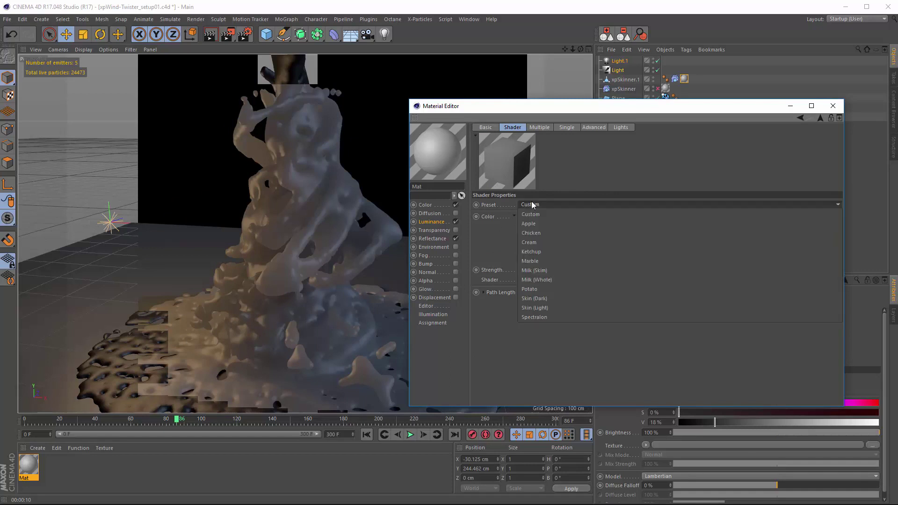
left_click(538, 317)
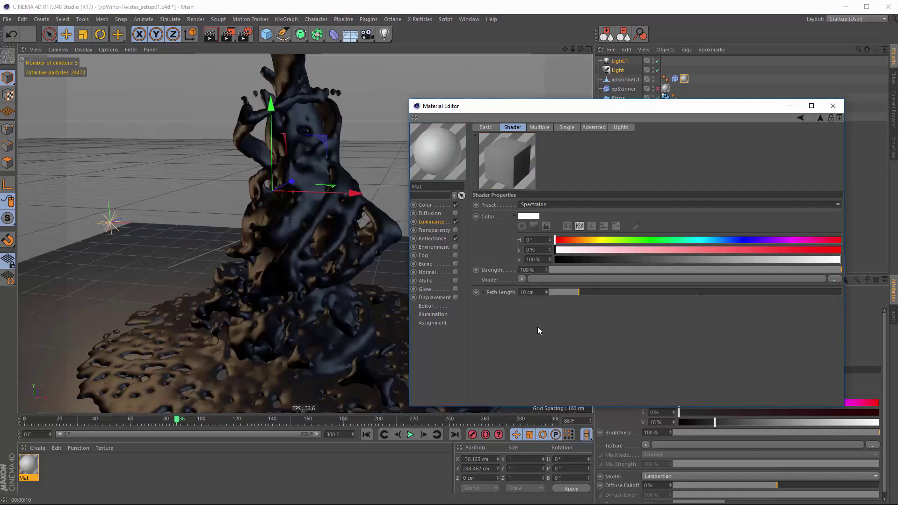
left_click(540, 269)
type("300")
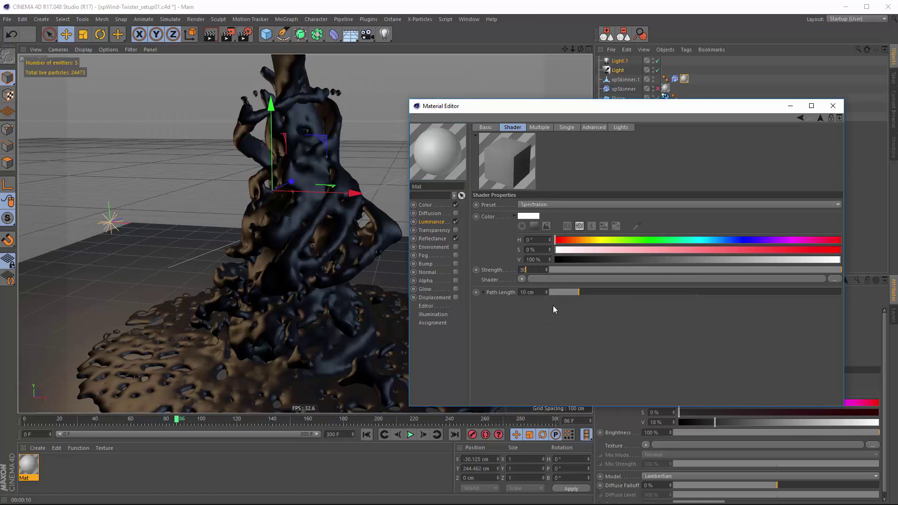
key("Return")
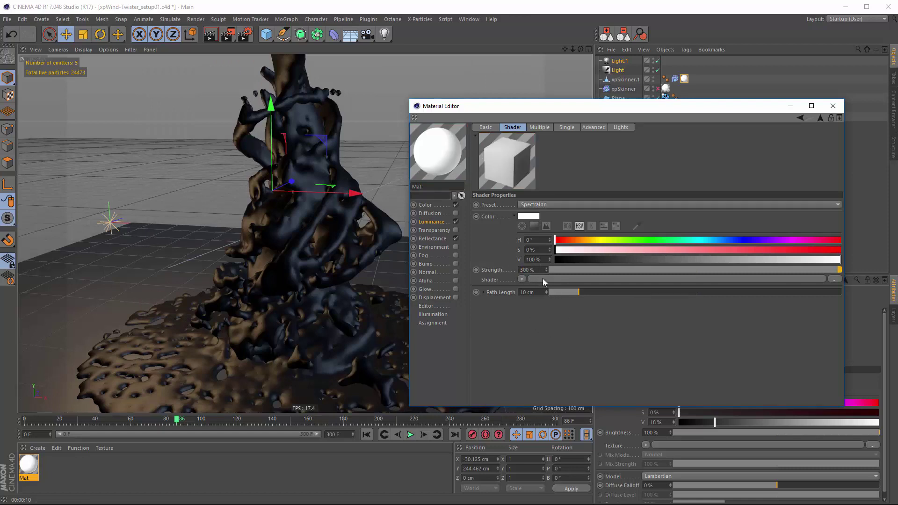
left_click(236, 51)
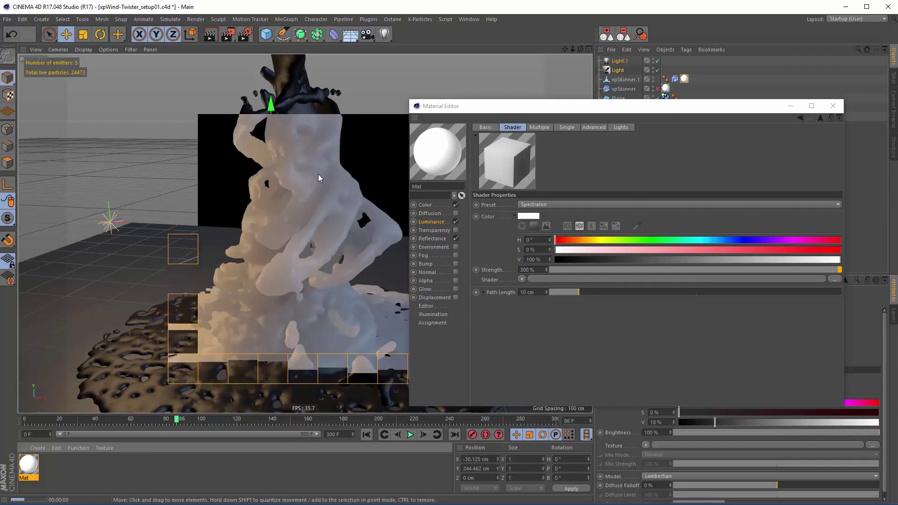
Raise the warm omni light's intensity to about 155% and the blue infinite light's to about 211%, and preview the render
left_click(833, 106)
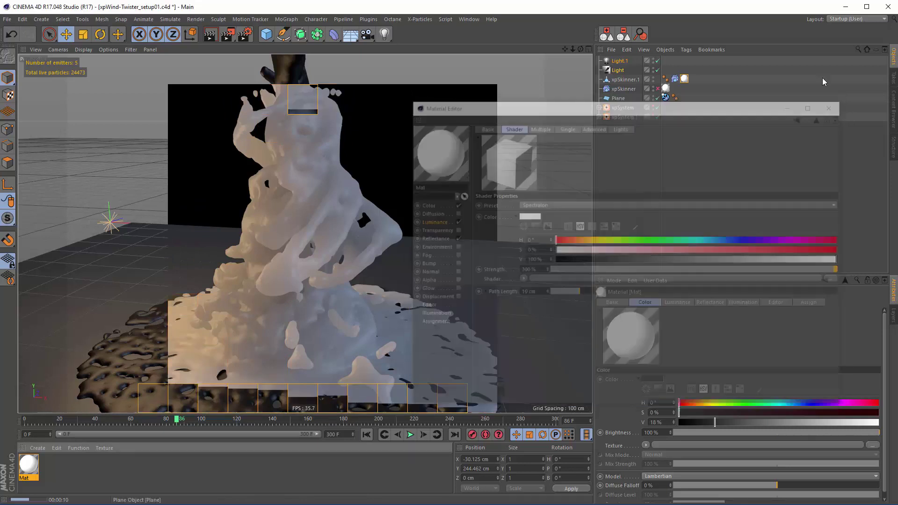
left_click(620, 60)
left_click(620, 71)
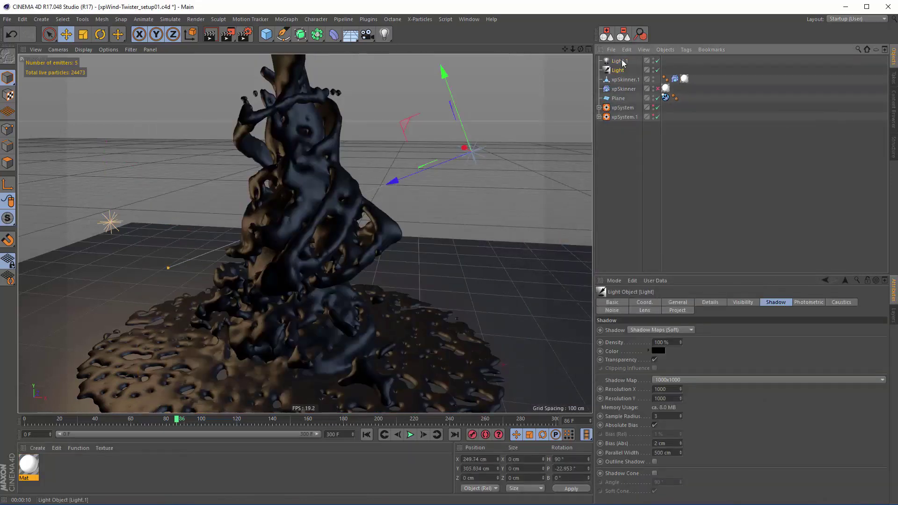
left_click(620, 61, "shift")
left_click(722, 99)
left_click(619, 62)
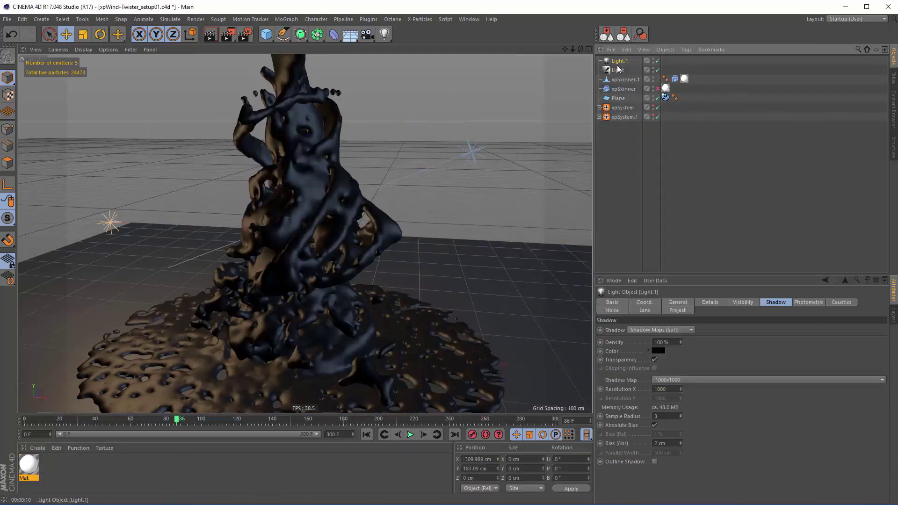
left_click(677, 302)
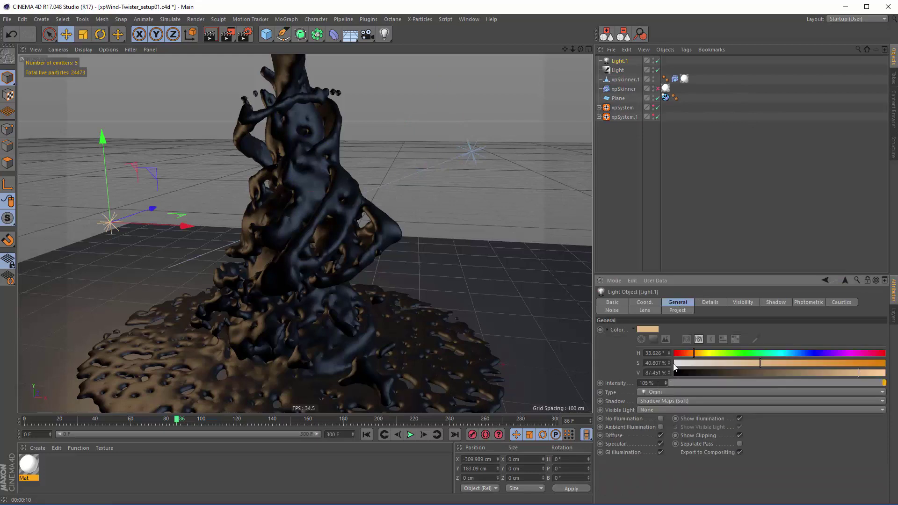
left_click_drag(666, 383, 678, 355)
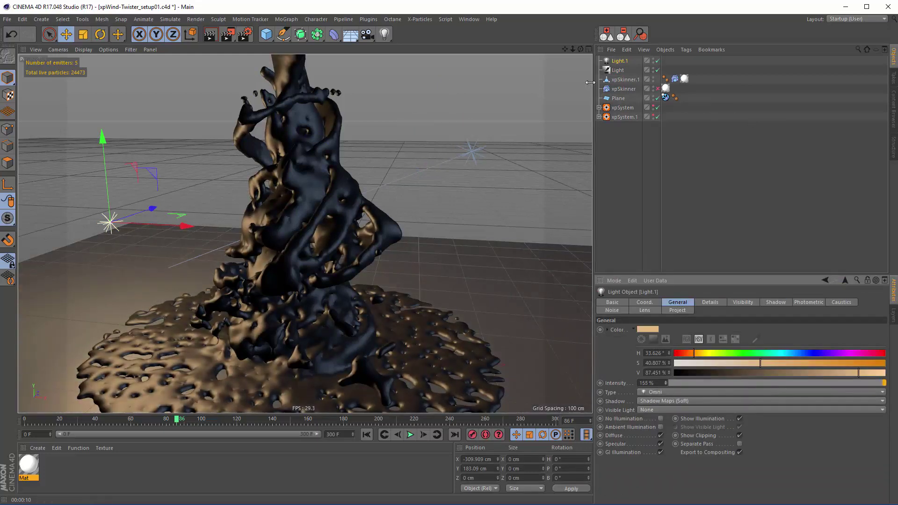
left_click(618, 71)
left_click_drag(667, 382, 673, 349)
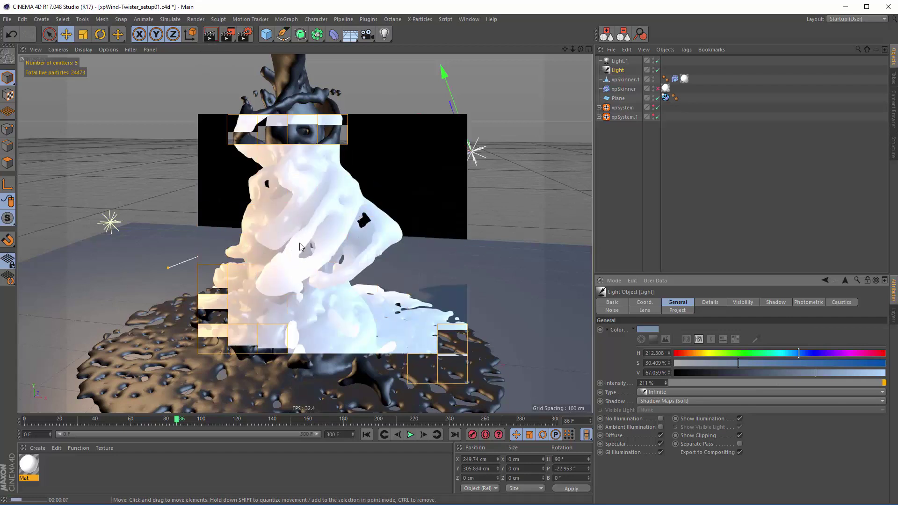
Set the shadow density of both lights to 500% and preview the render
left_click(620, 63)
left_click(617, 70, "ctrl")
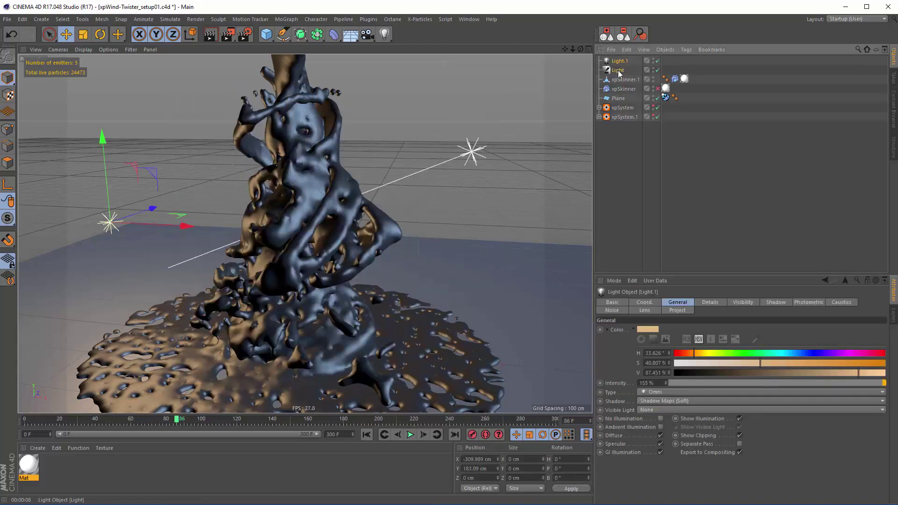
left_click(767, 303)
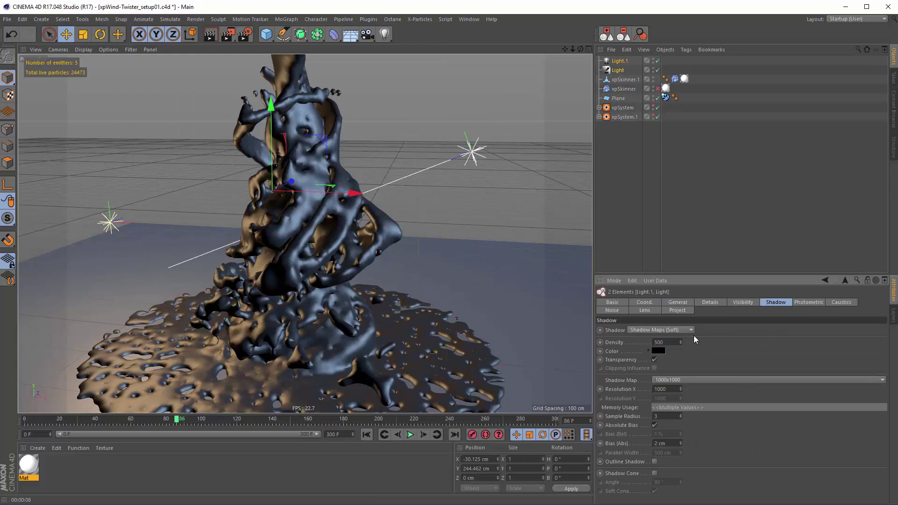
key("ctrl+r")
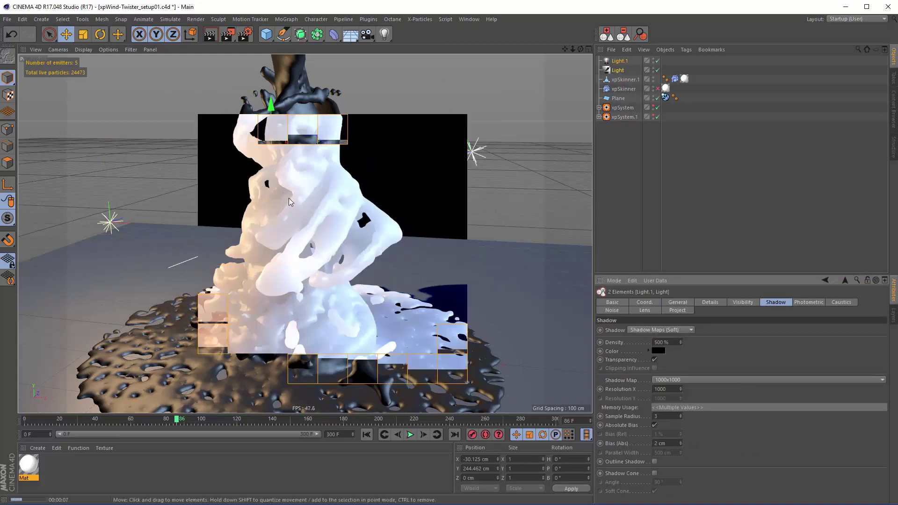
Apply the subsurface scattering material to the ground plane and preview the render
left_click(127, 392)
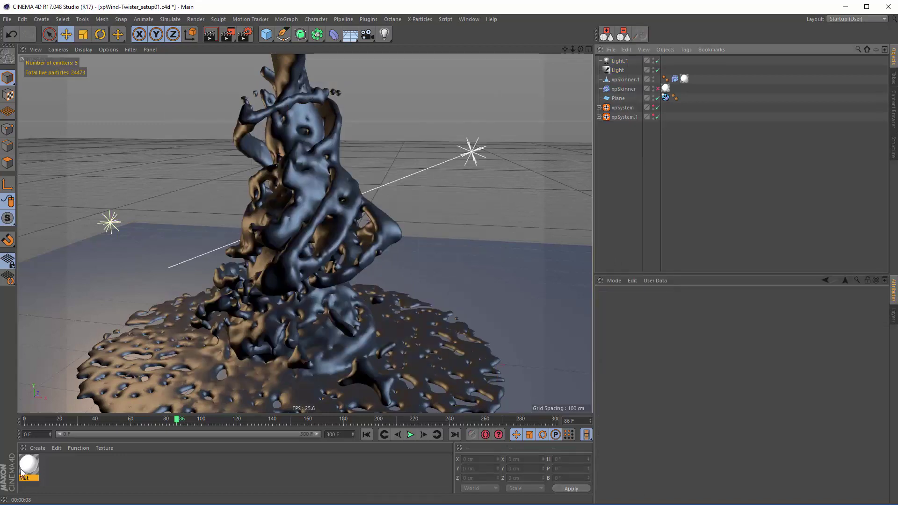
mouse_move(128, 392)
left_mouse_down()
mouse_move(636, 87)
mouse_move(621, 98)
left_mouse_up()
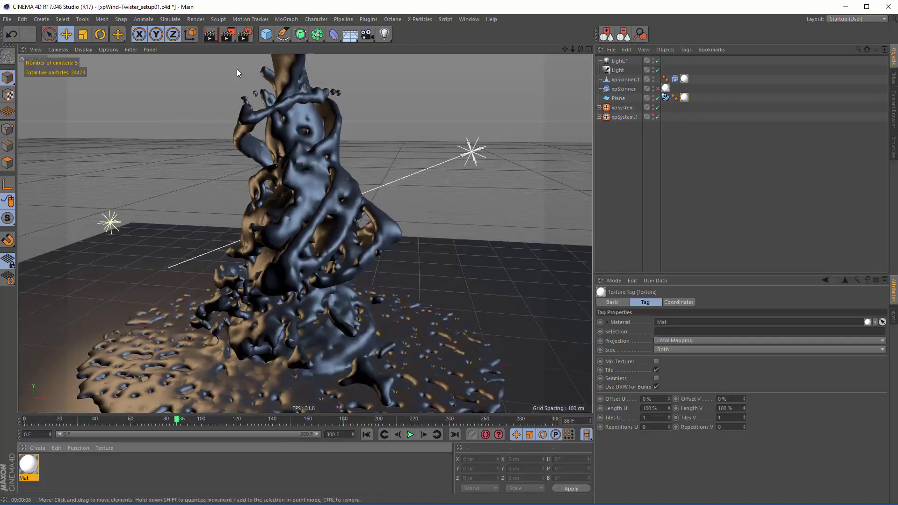
left_click(210, 34)
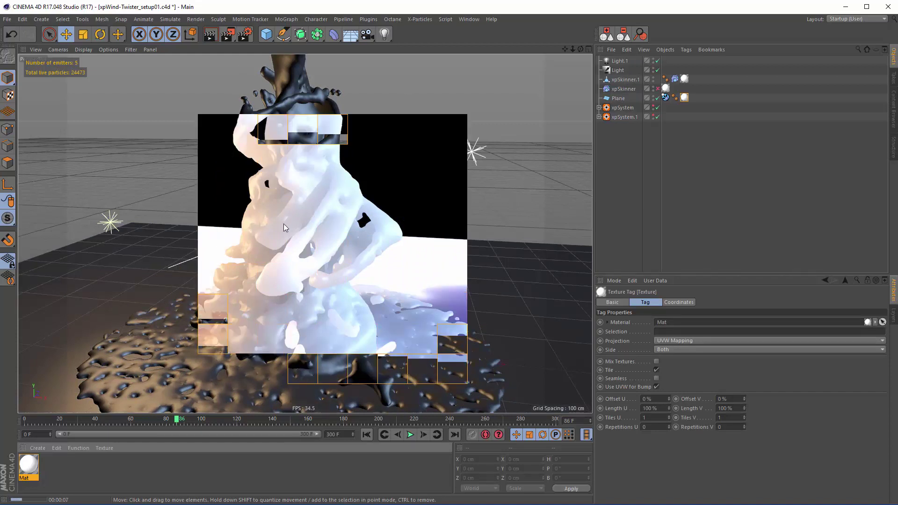
left_click(314, 239)
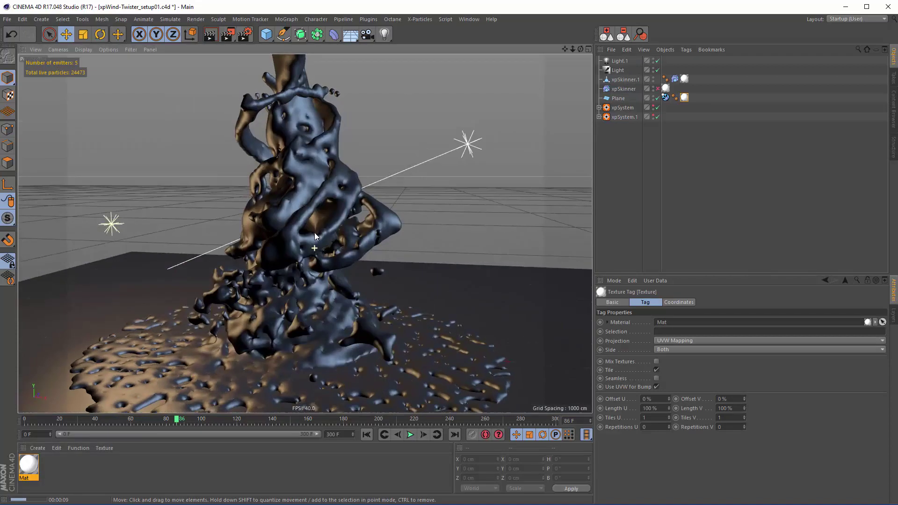
Add a GGX layer to the material's reflectance channel
scroll(316, 224, "up", 3)
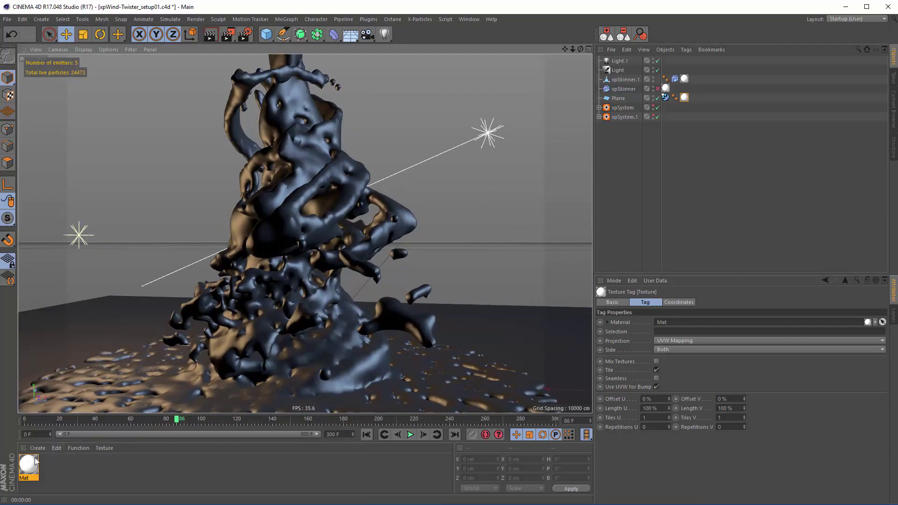
left_click(30, 464)
double_click(31, 463)
left_click_drag(364, 33, 602, 113)
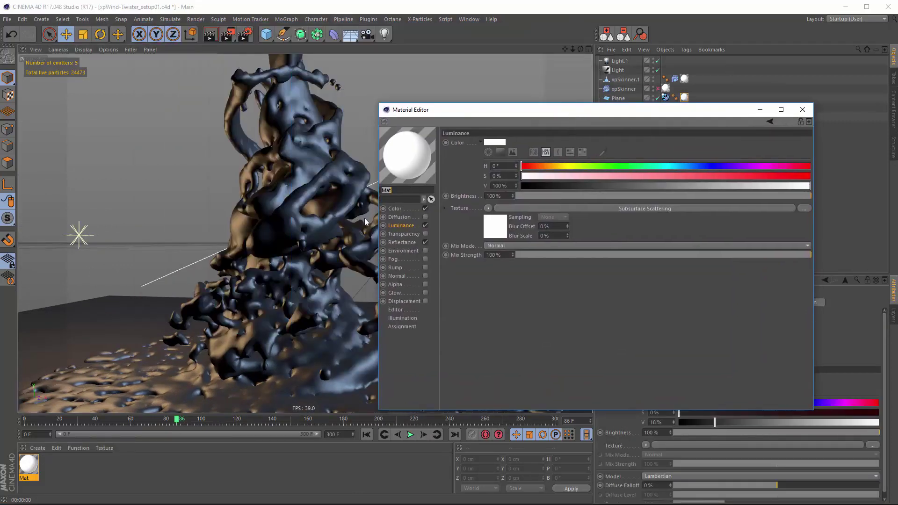
left_click(402, 242)
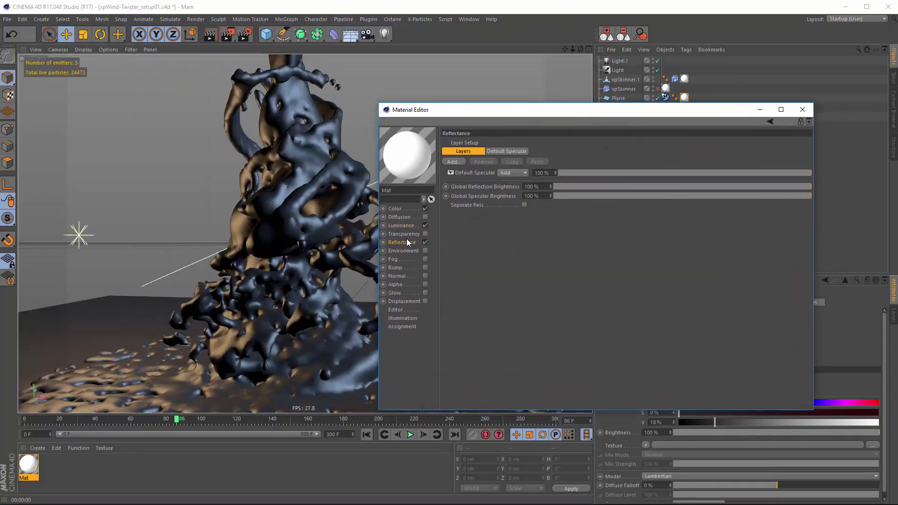
left_click(454, 162)
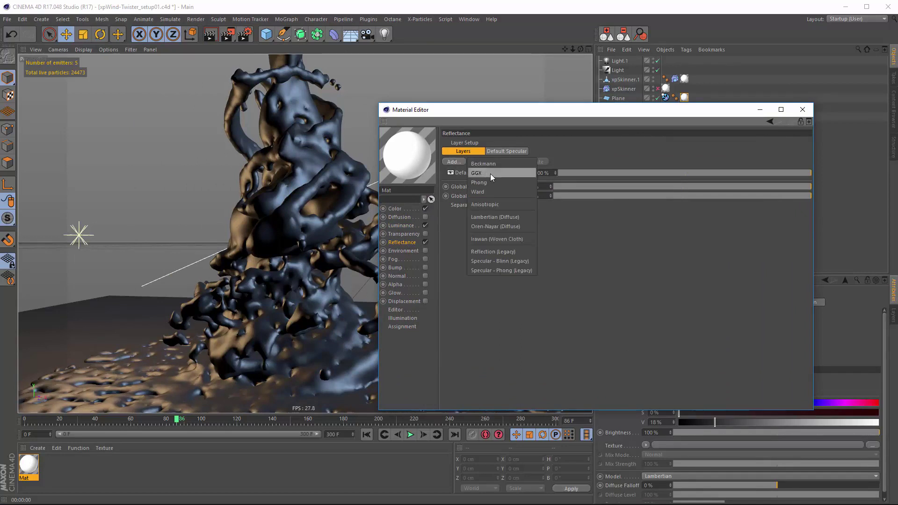
left_click(493, 173)
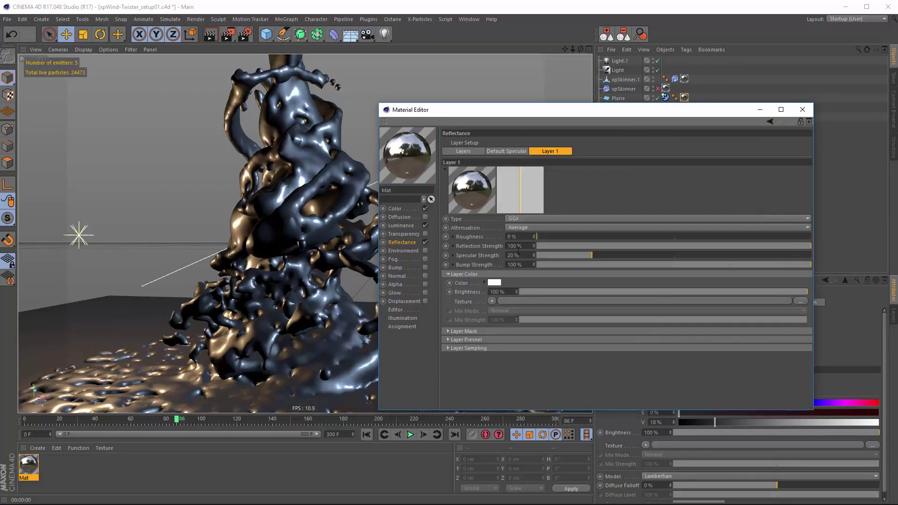
Set the GGX layer's Fresnel to Dielectric with the Jade preset
left_click(447, 340)
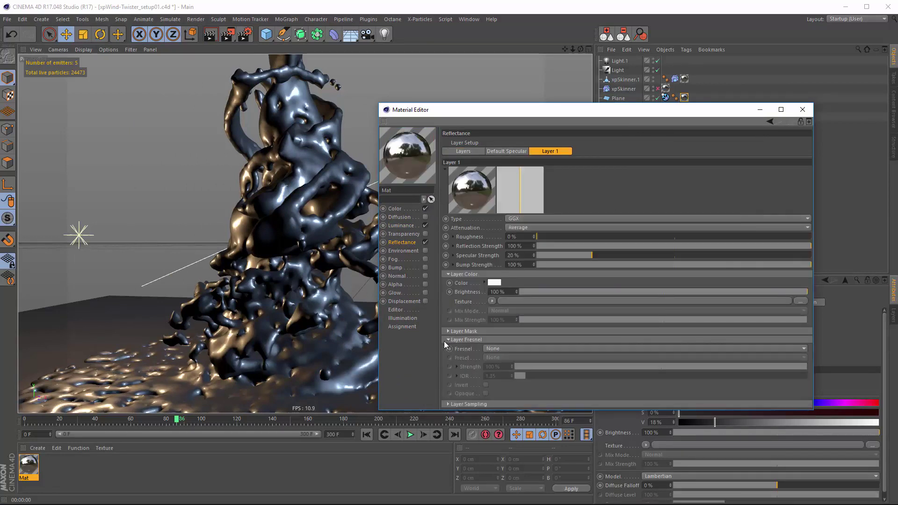
left_click(494, 349)
left_click(509, 368)
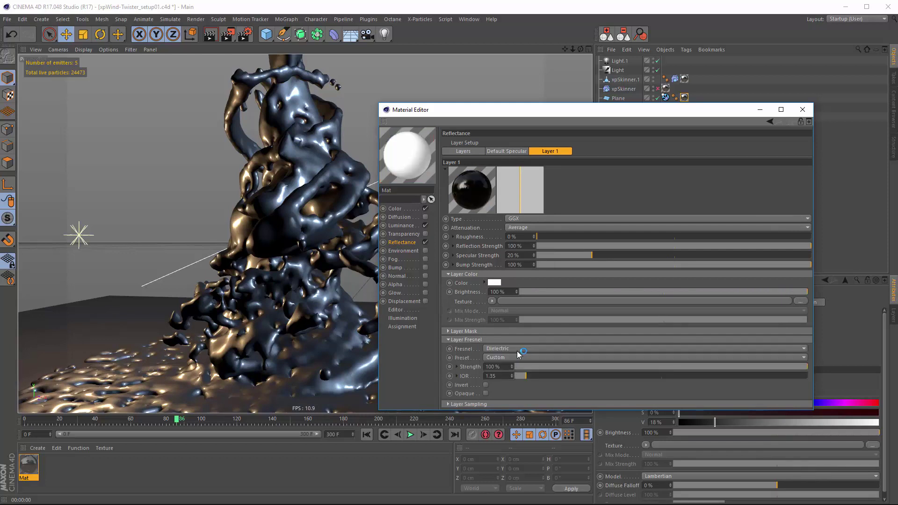
left_click(496, 357)
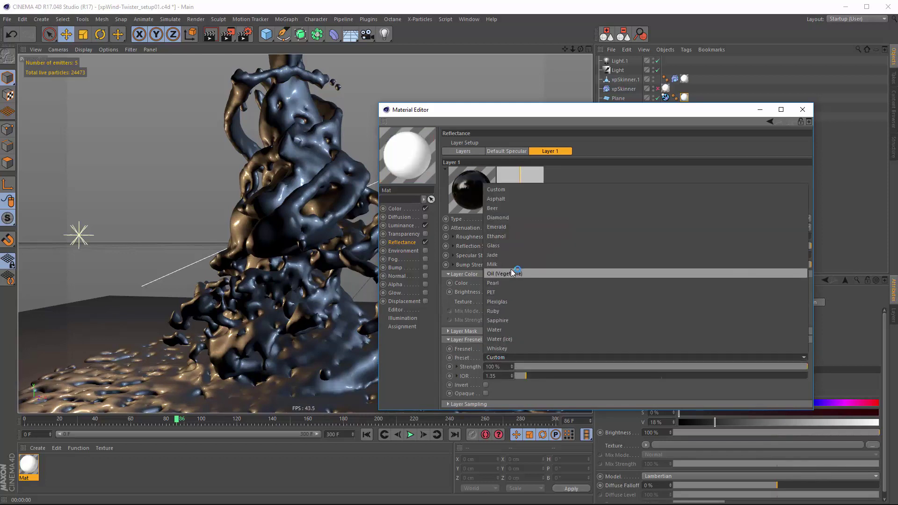
left_click(502, 254)
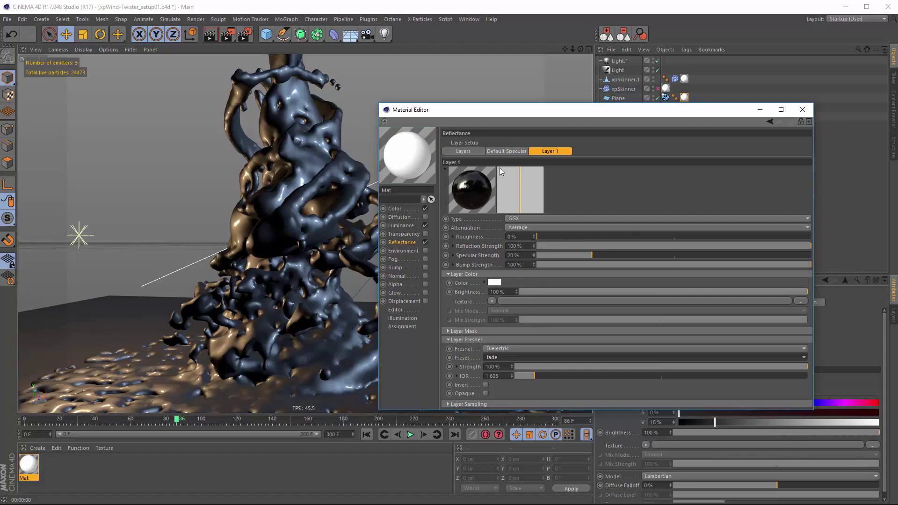
Set the Default Specular layer to -21% falloff, 19% inner width and 44% specular strength, and preview the render
left_click(514, 151)
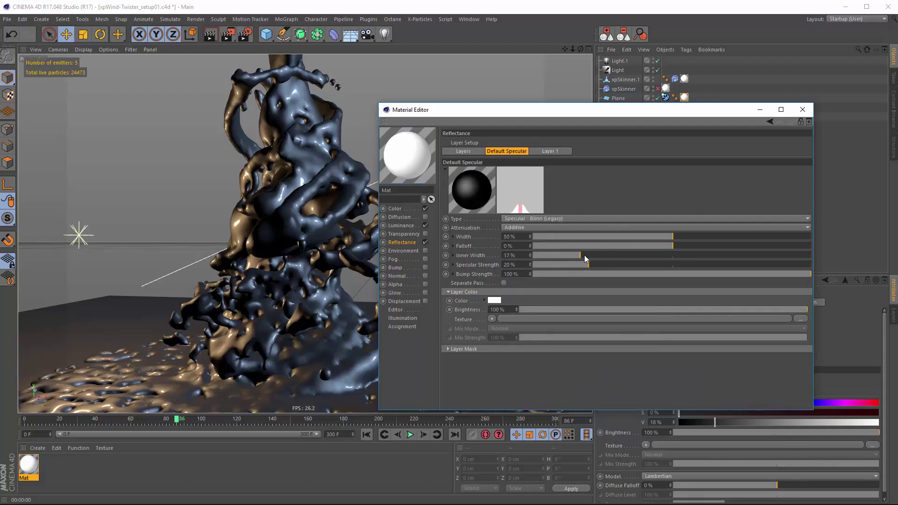
left_click_drag(584, 254, 606, 261)
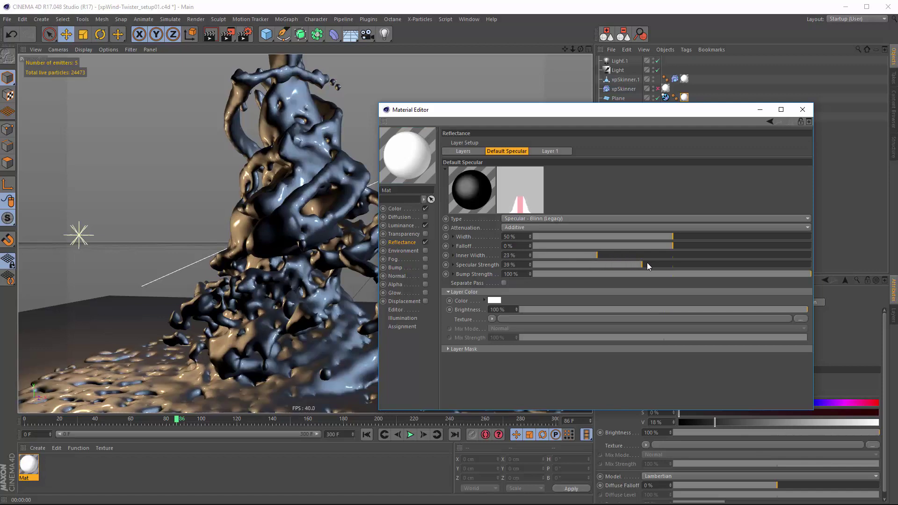
mouse_move(661, 265)
left_mouse_down()
mouse_move(649, 249)
mouse_move(629, 247)
mouse_move(643, 247)
mouse_move(585, 256)
left_mouse_up()
left_click(226, 52)
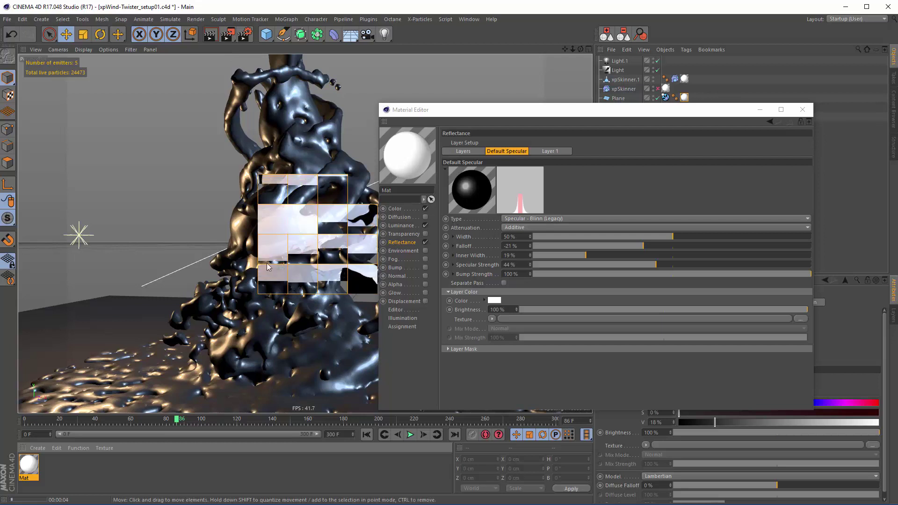
Switch the renderer to Physical with the Progressive sampler in the render settings
left_click(245, 40)
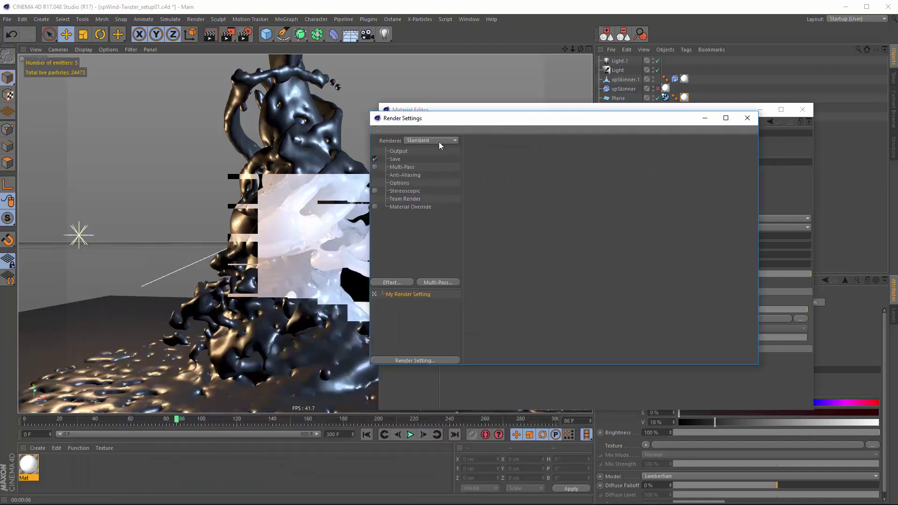
left_click(431, 139)
left_click(417, 158)
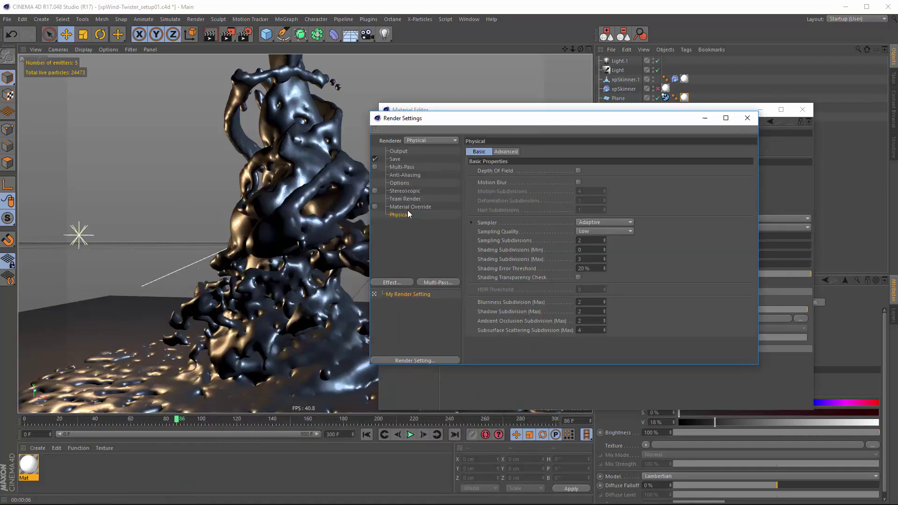
left_click(599, 222)
left_click(616, 234)
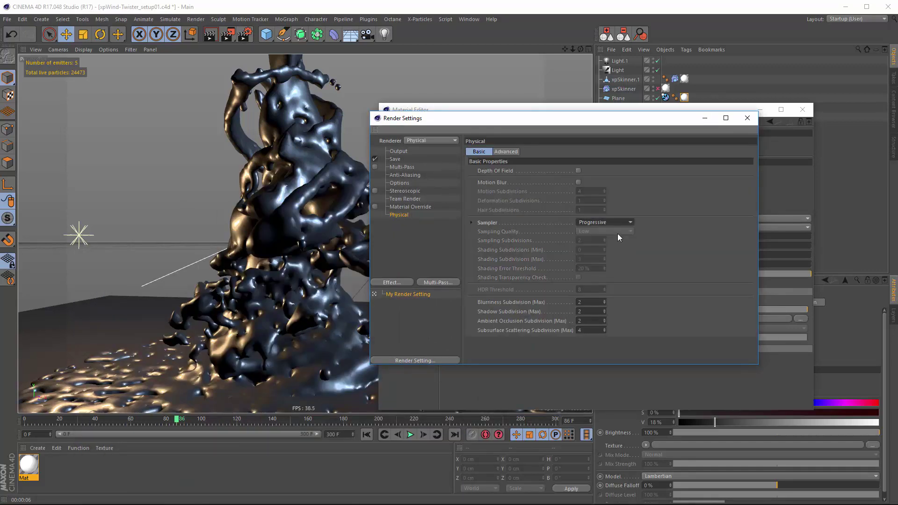
left_click(748, 118)
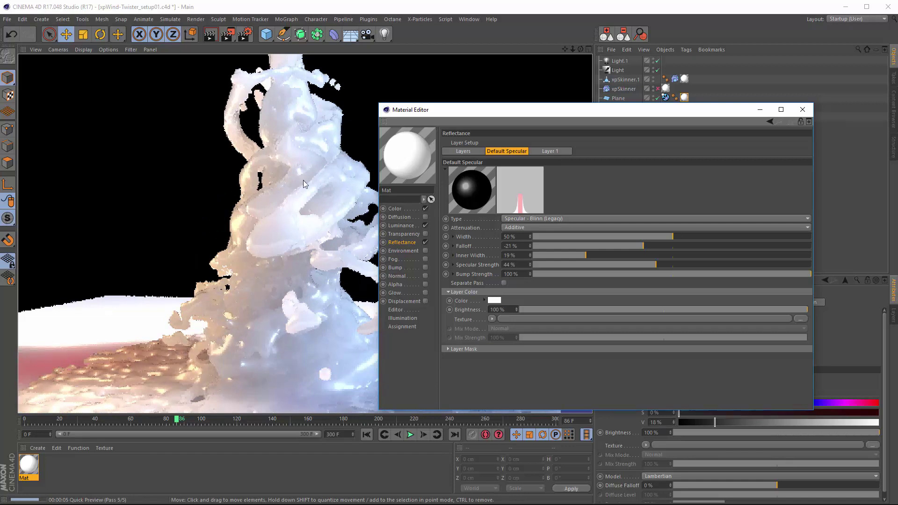
Set the path length of the luminance channel's subsurface scattering shader to 4 cm
left_click_drag(513, 112, 561, 116)
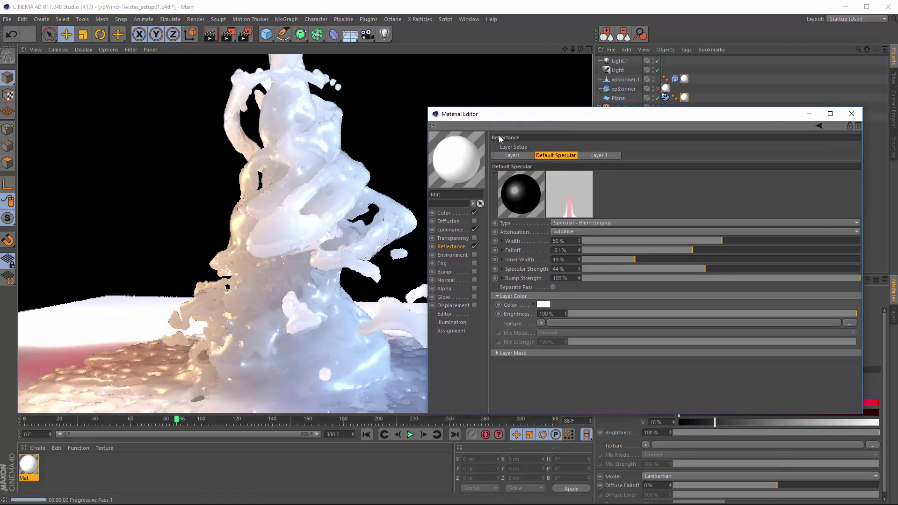
left_click(452, 229)
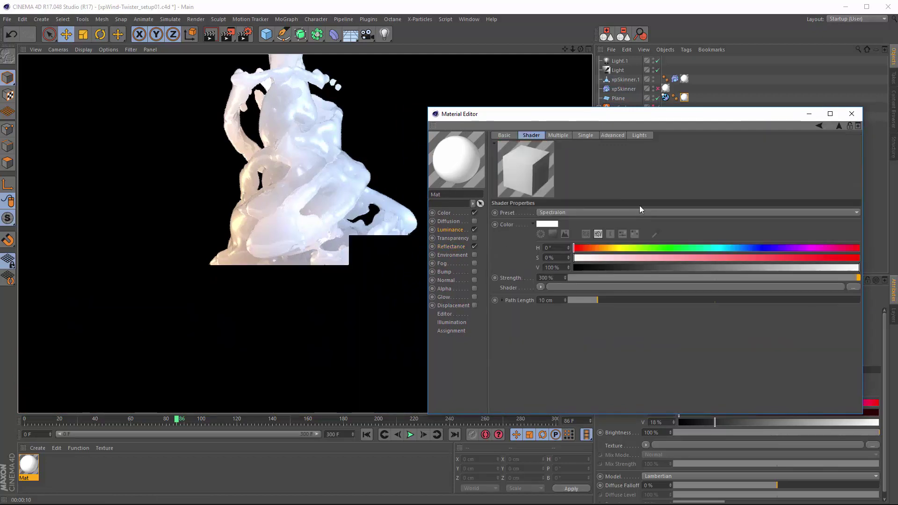
left_click(554, 300)
type("4")
key("Return")
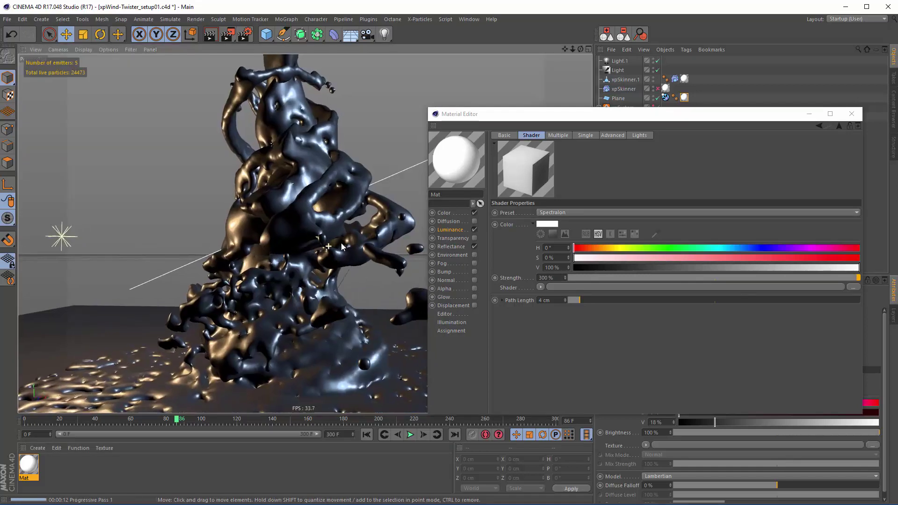
Close the material editor and preview the render of the twister mesh from a different angle
left_click_drag(341, 243, 322, 259, "alt")
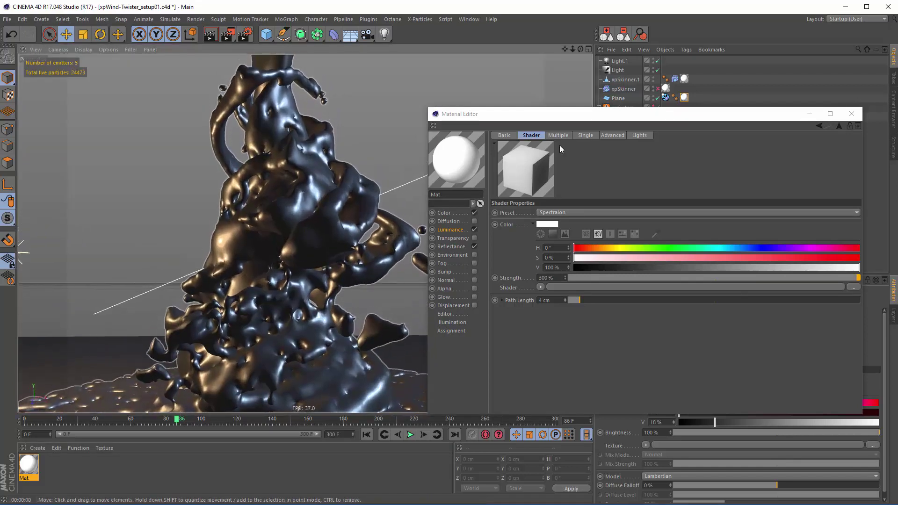
left_click(852, 113)
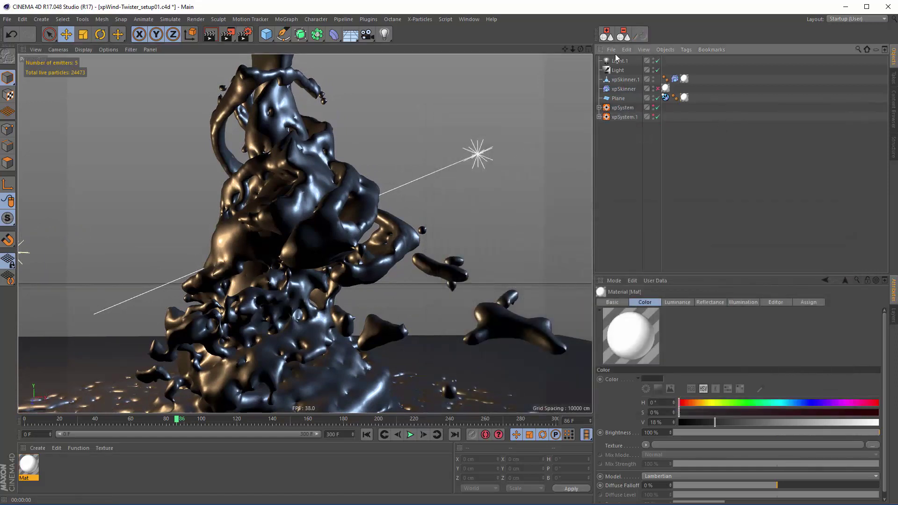
left_click(618, 69)
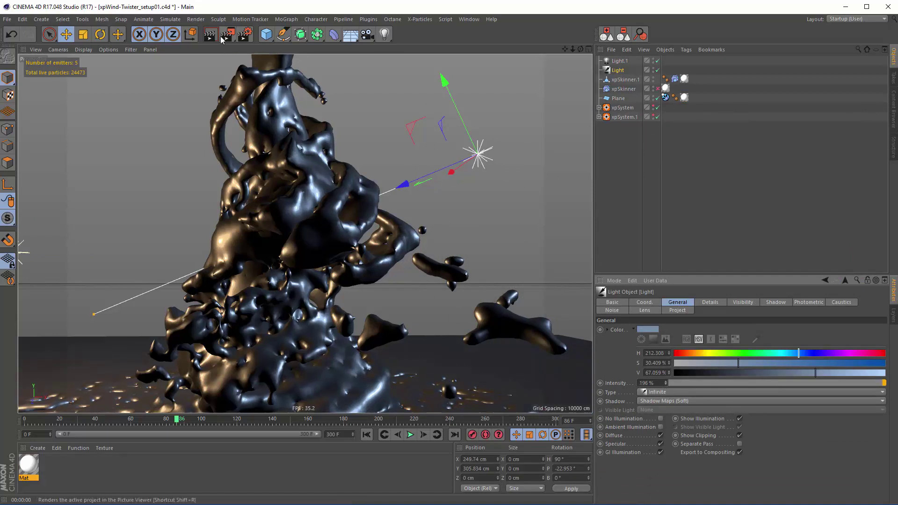
key("ctrl+r")
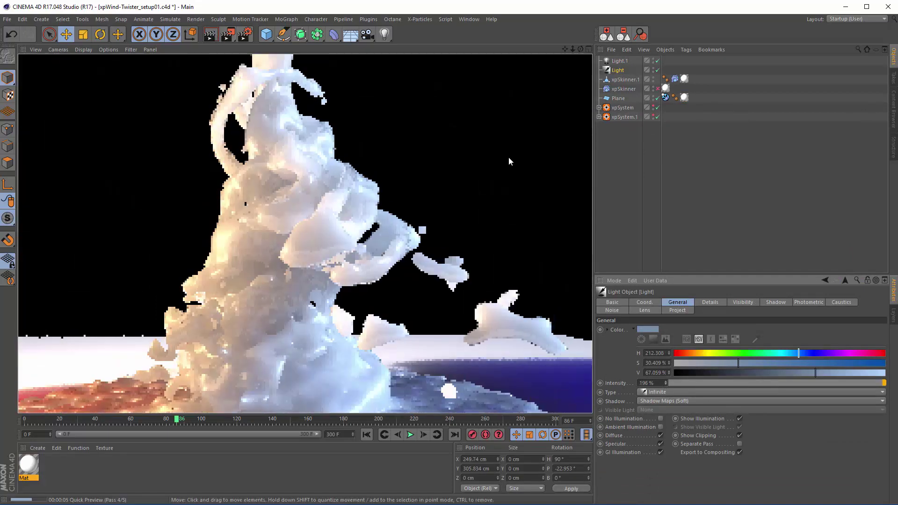
left_click(293, 279)
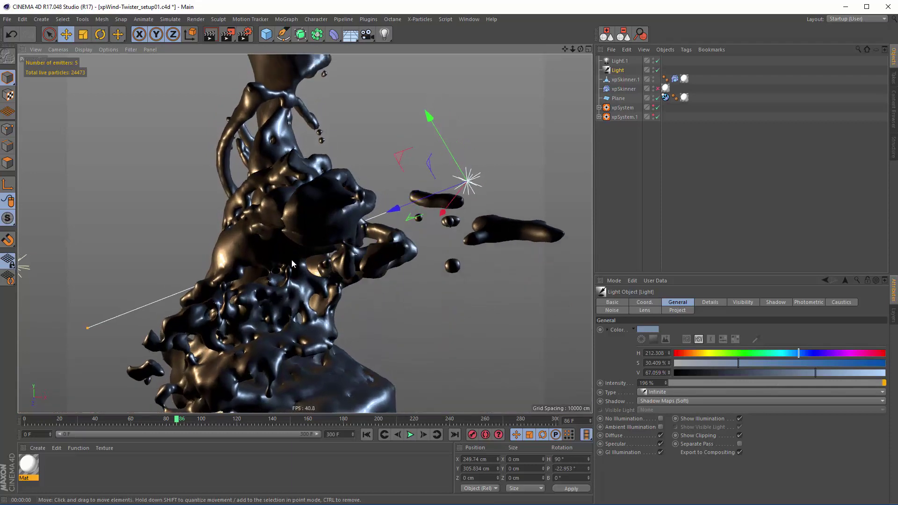
scroll(294, 262, "down", 3)
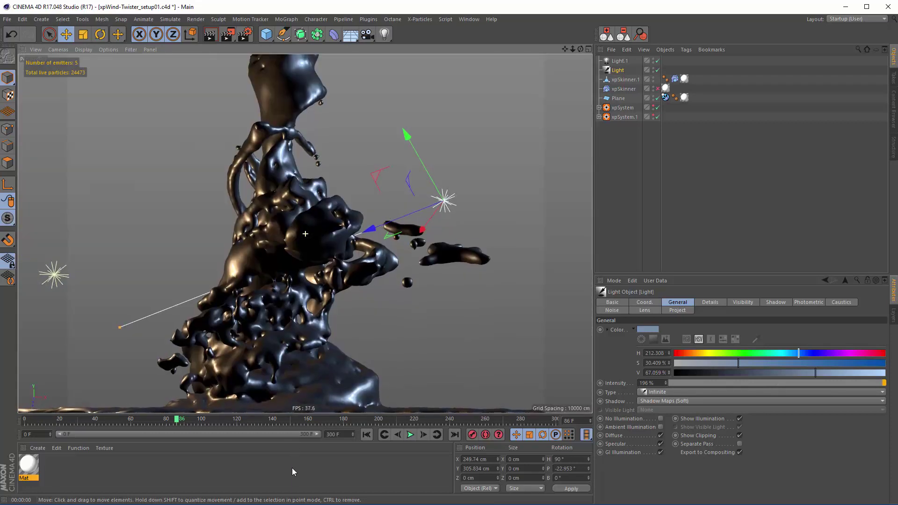
middle_click_drag(299, 272, 302, 293, "alt")
Make the particle systems visible again, hide the xpSkinner.1 mesh and leave the live xpSkinner disabled
left_click(628, 136)
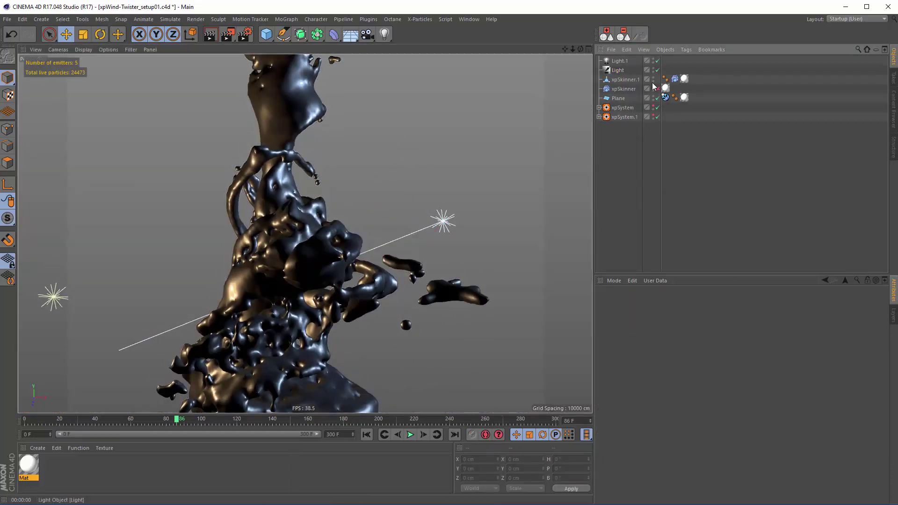
left_click(657, 117)
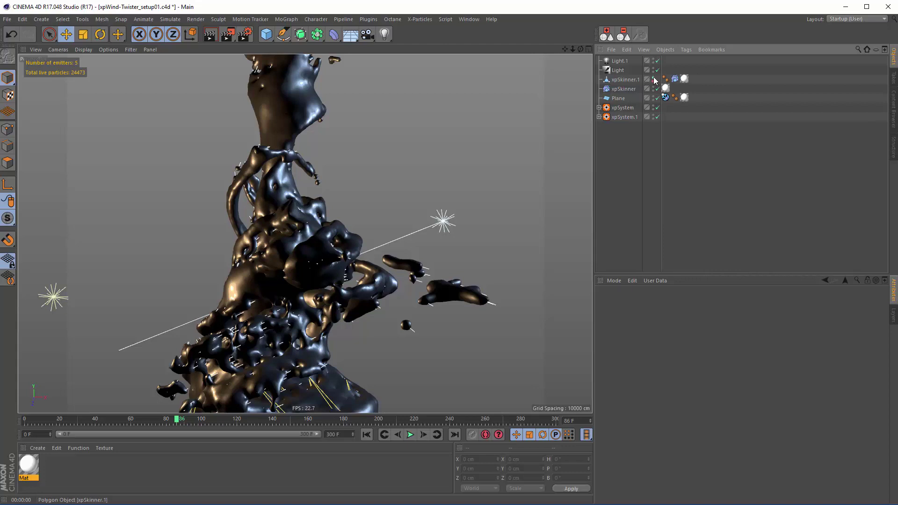
left_click(657, 88)
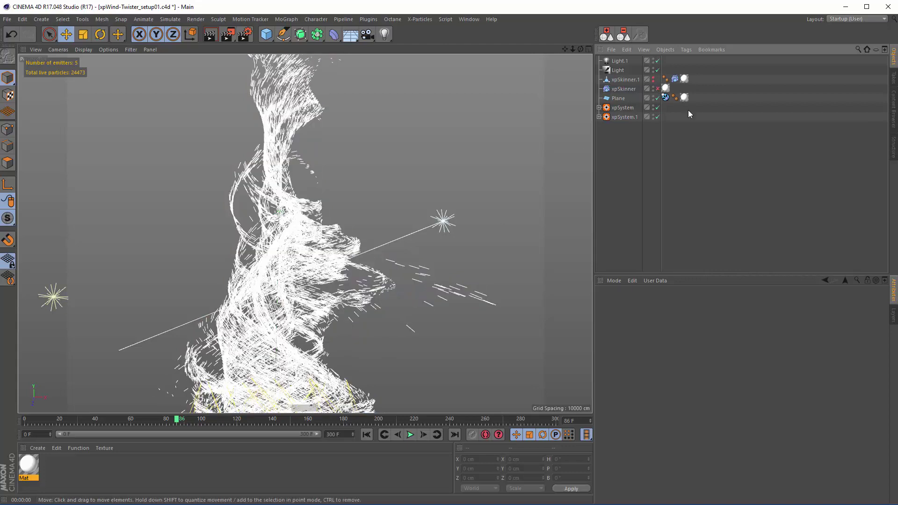
Replay the particle simulation from the start and stop it at frame 108
left_click(366, 434)
left_click(410, 434)
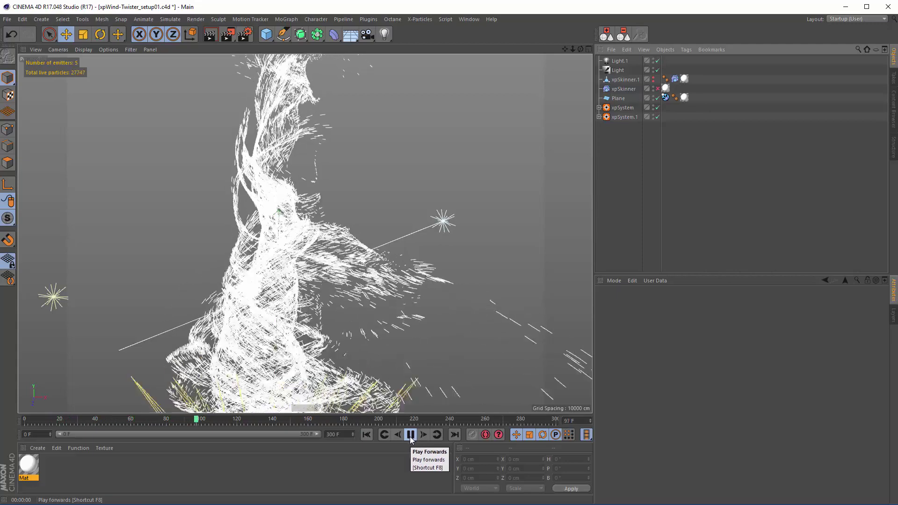
left_click(411, 435)
Enable the live xpSkinner and preview the render of its fluid mesh
left_click(658, 89)
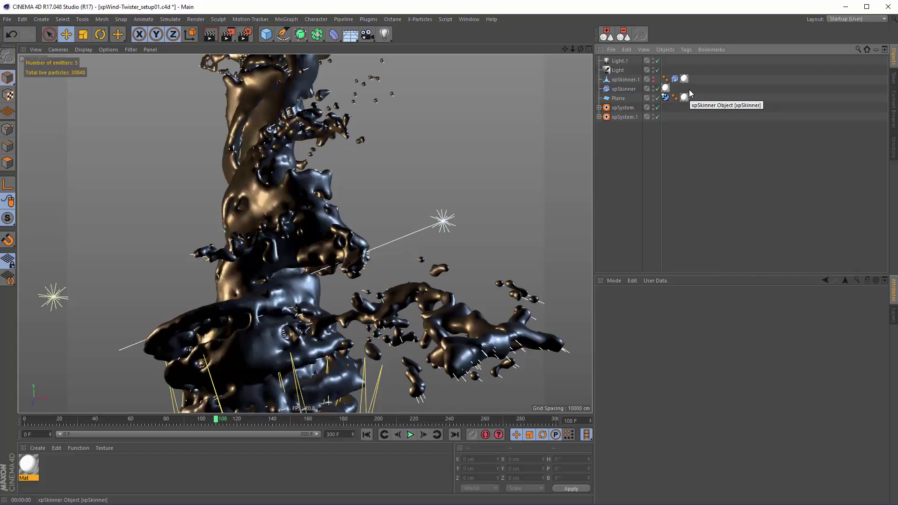
left_click(624, 89)
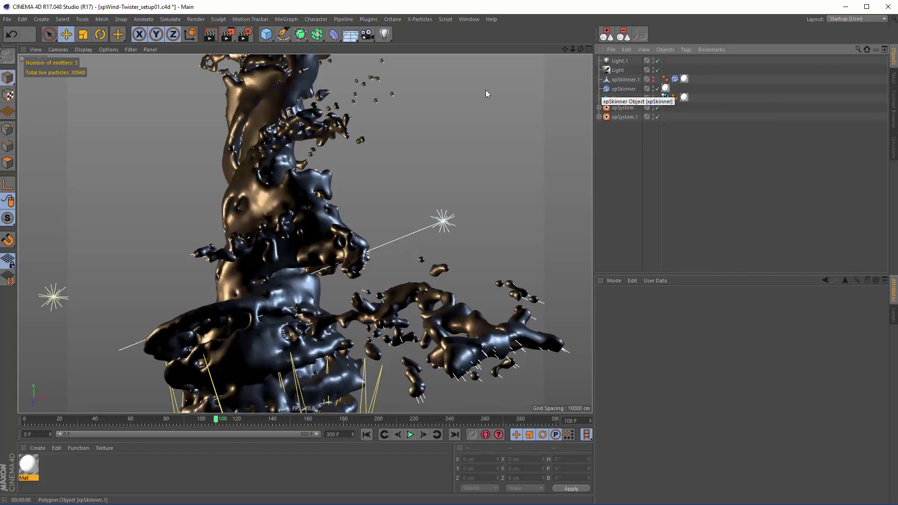
left_click(207, 37)
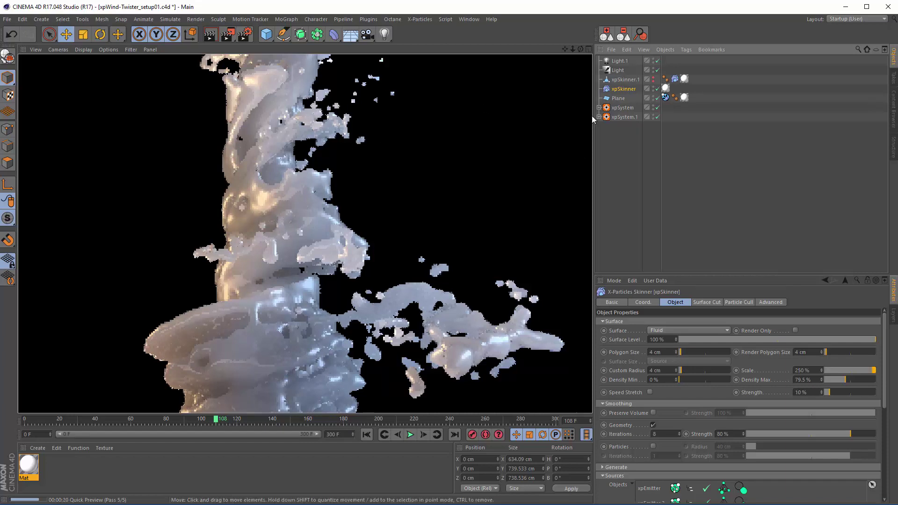
Nest xpSkinner under a new Connect object that carries its material tag, and render the view
left_click(657, 89)
left_click(301, 34)
left_click(424, 47)
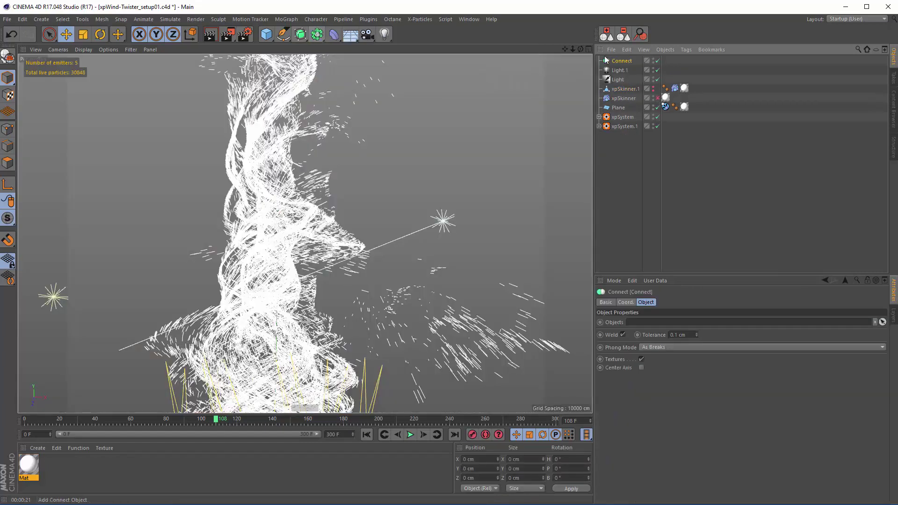
left_click_drag(606, 60, 667, 89)
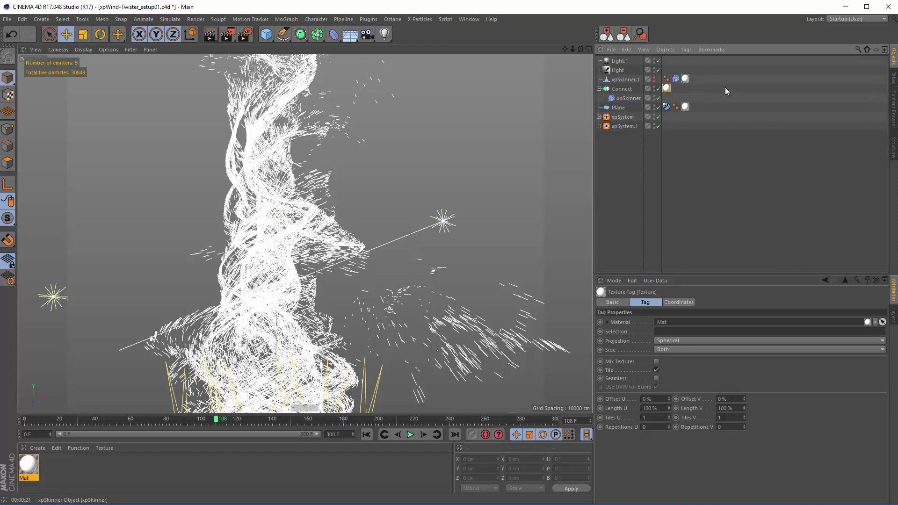
left_click(210, 37)
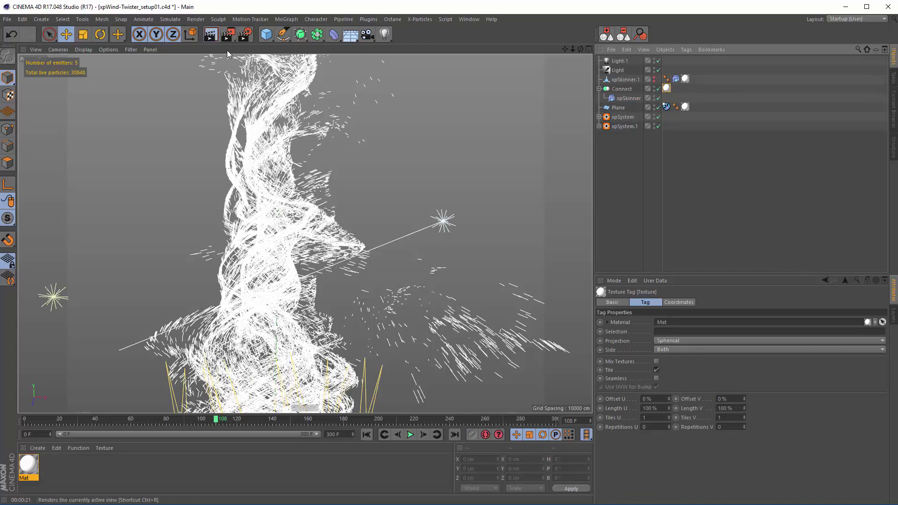